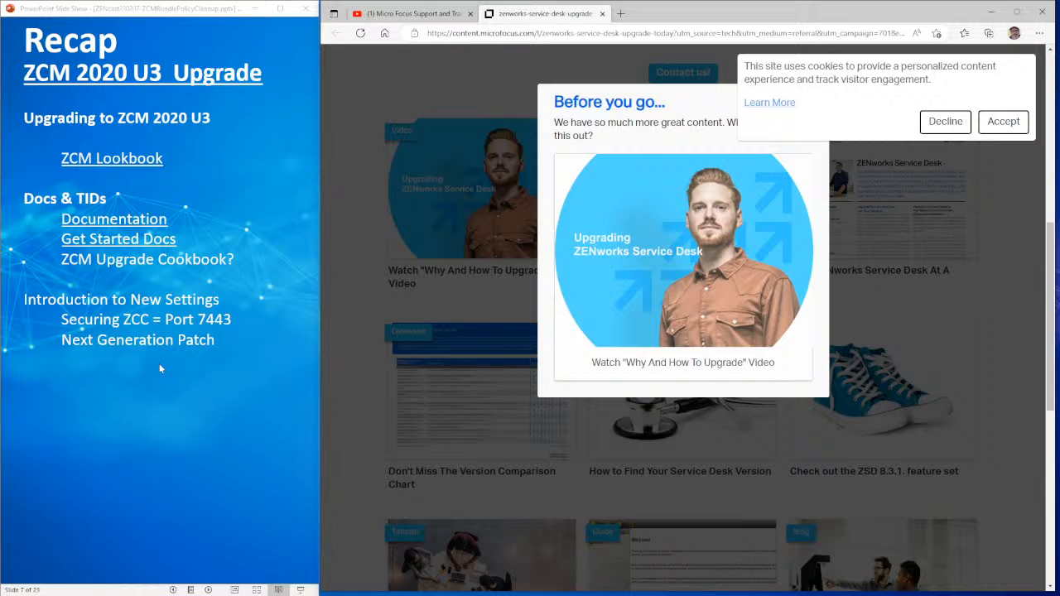
- In a new Edge tab, load the server address 192.168.1.27
{"action": "left_click", "coordinate": [620, 13]}
{"action": "type", "text": "192."}
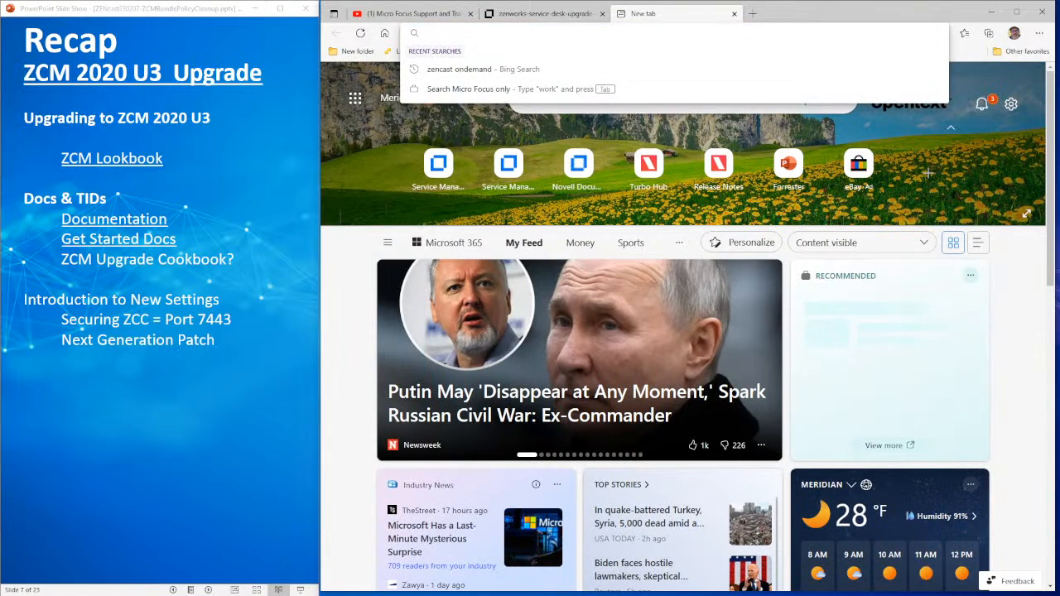
{"action": "type", "text": "168.1."}
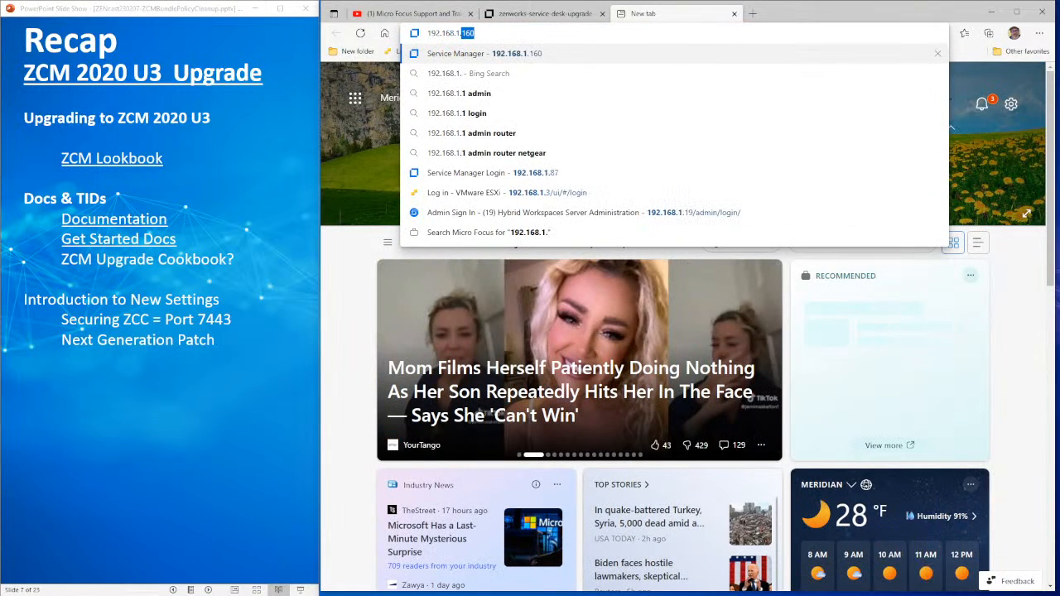
{"action": "type", "text": "27"}
{"action": "key", "text": "Return"}
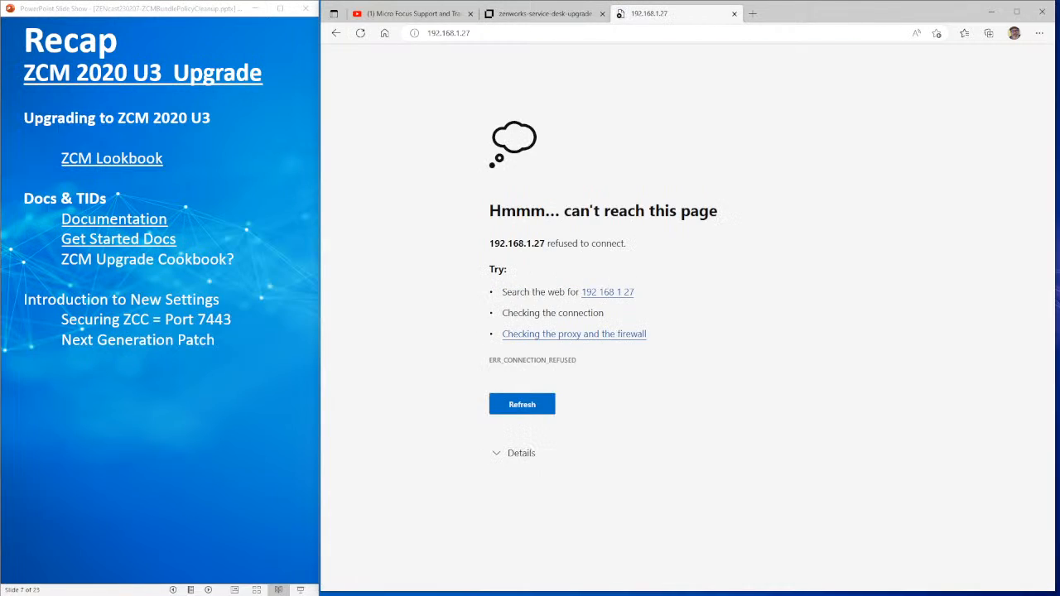
- Change the address to 192.168.1.150 and load it, which gives ERR_CONNECTION_REFUSED
{"action": "left_click", "coordinate": [474, 34]}
{"action": "left_click", "coordinate": [474, 34]}
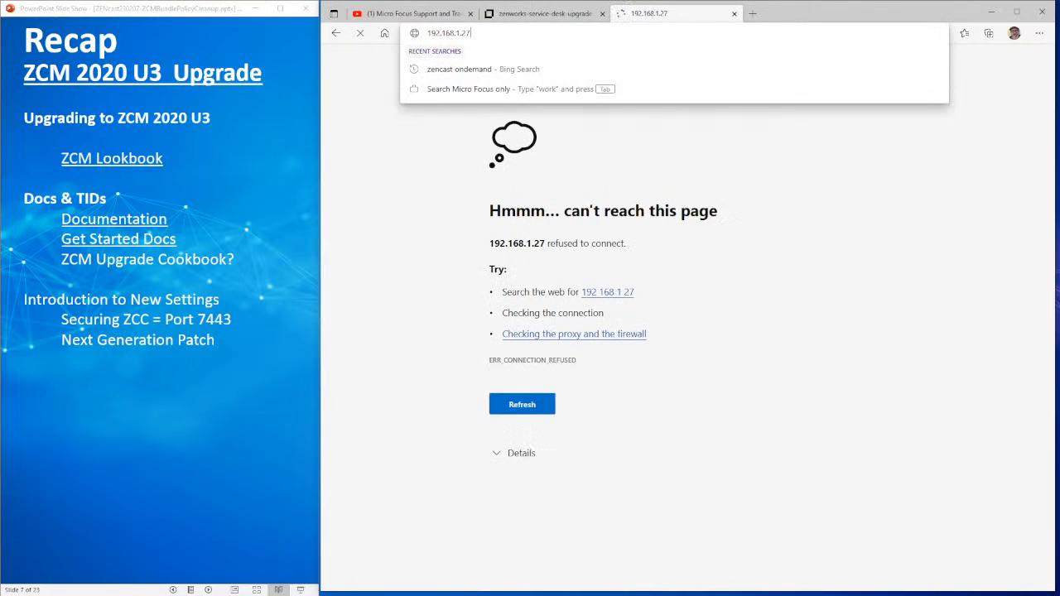
{"action": "key", "text": "BackSpace"}
{"action": "key", "text": "BackSpace"}
{"action": "type", "text": "150"}
{"action": "key", "text": "Return"}
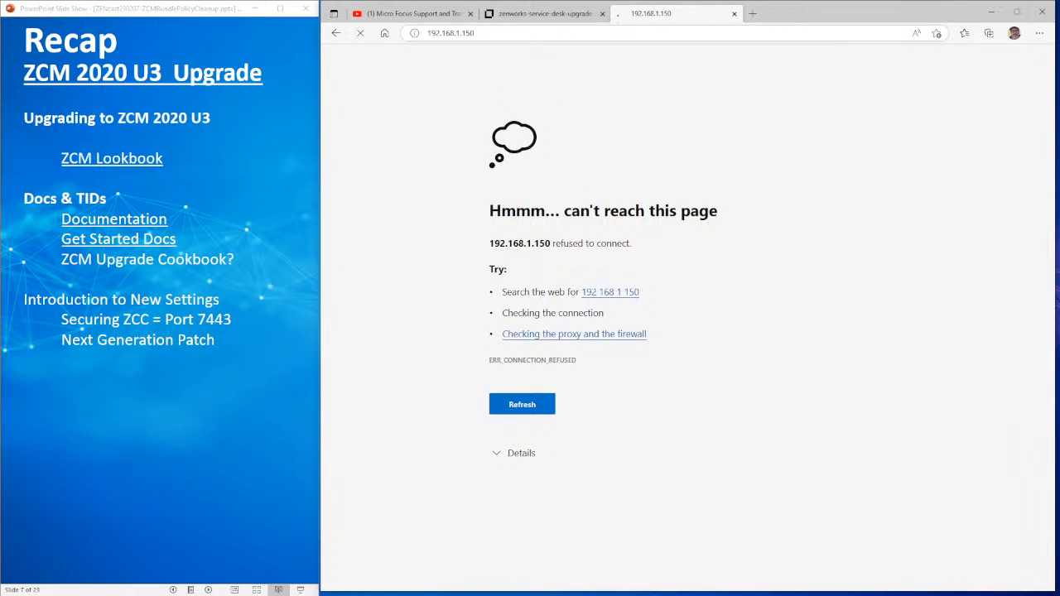
{"action": "left_click", "coordinate": [465, 34]}
{"action": "left_click", "coordinate": [476, 34]}
{"action": "type", "text": ":"}
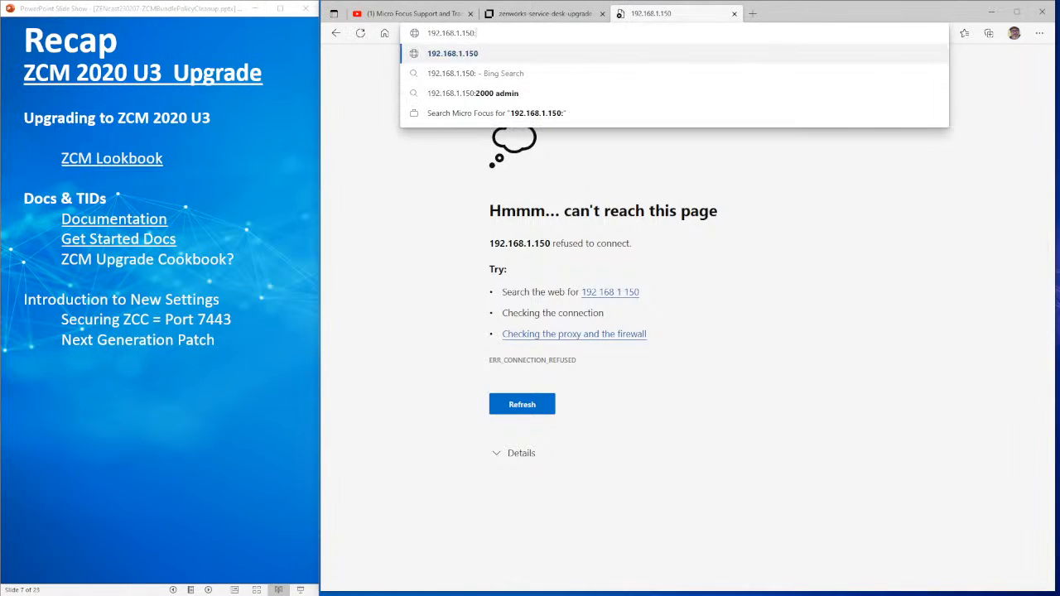
{"action": "type", "text": "744"}
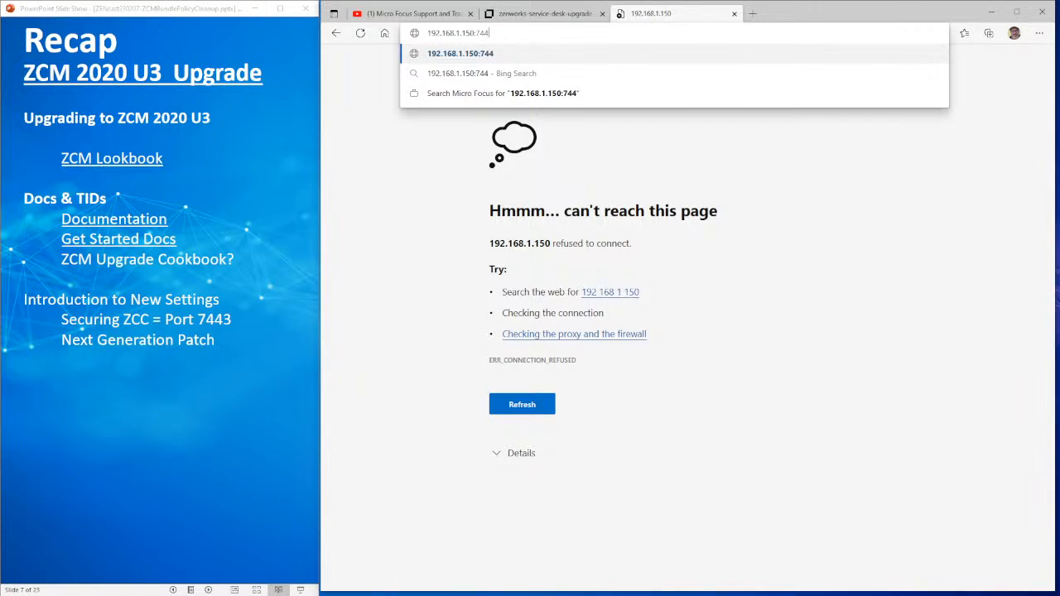
{"action": "type", "text": "3https://"}
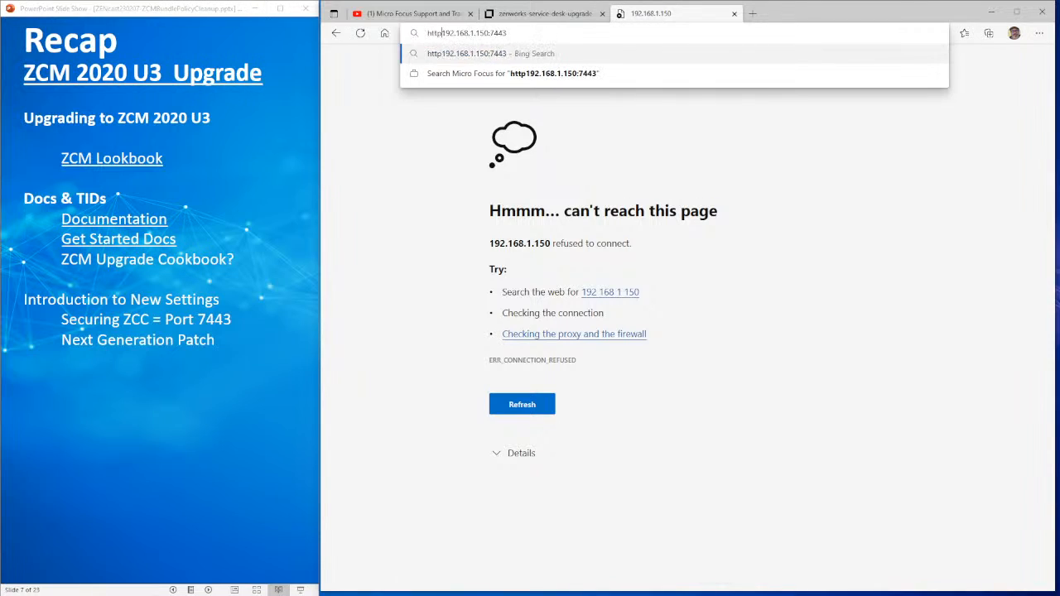
{"action": "key", "text": "Return"}
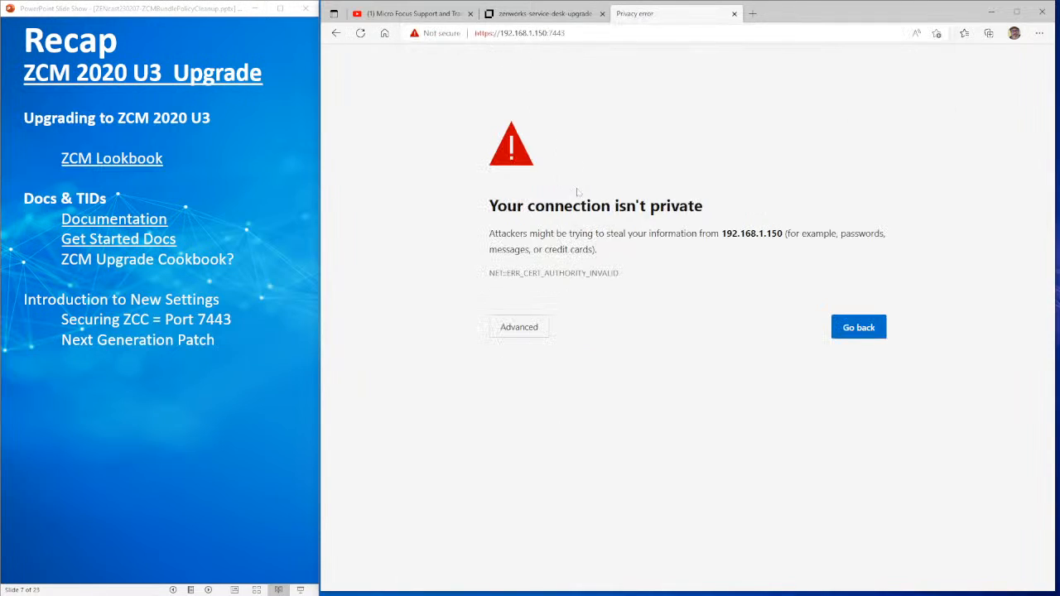
{"action": "left_click", "coordinate": [540, 328]}
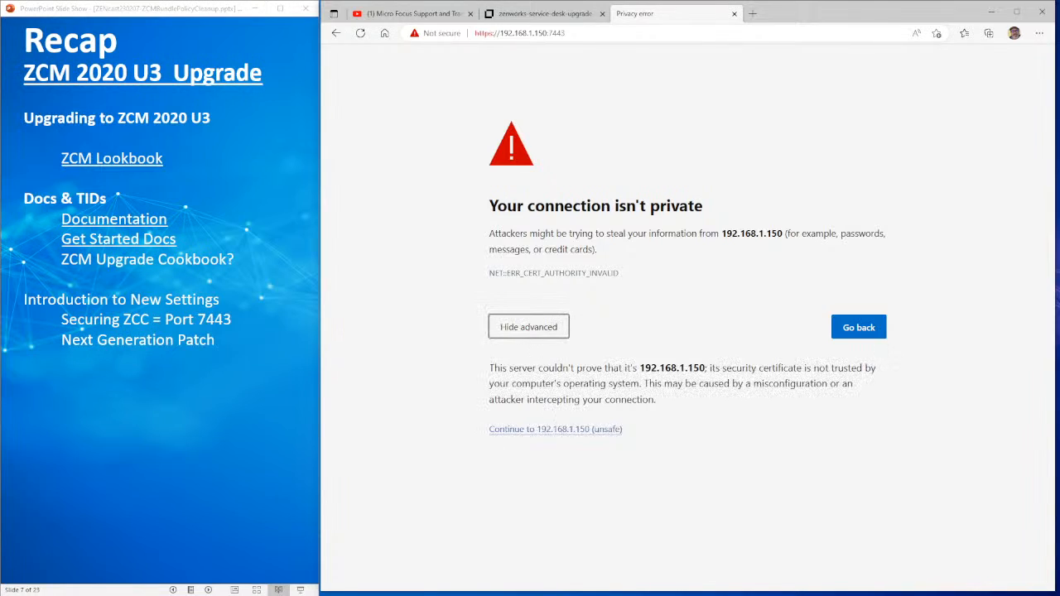
{"action": "left_click", "coordinate": [550, 430]}
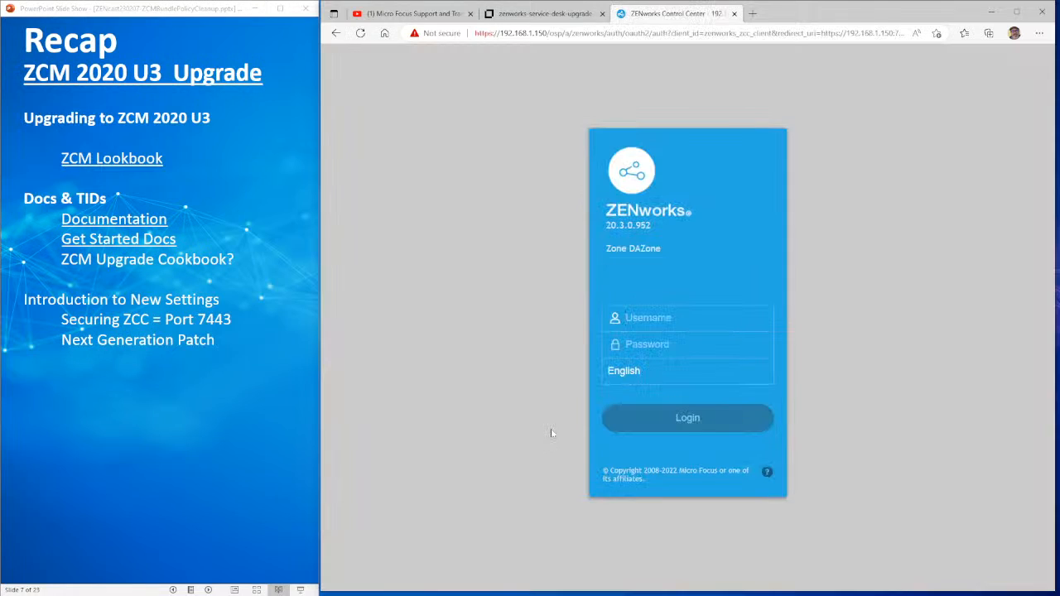
{"action": "left_click", "coordinate": [549, 33]}
{"action": "left_click", "coordinate": [549, 33]}
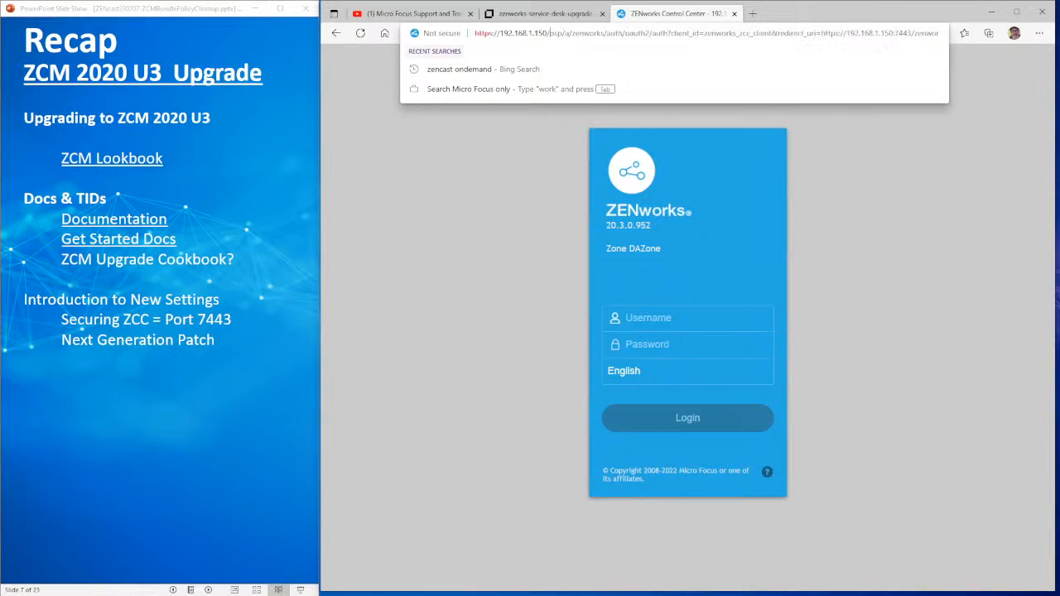
{"action": "left_click_drag", "start_coordinate": [549, 33], "coordinate": [1056, 33]}
{"action": "key", "text": "Delete"}
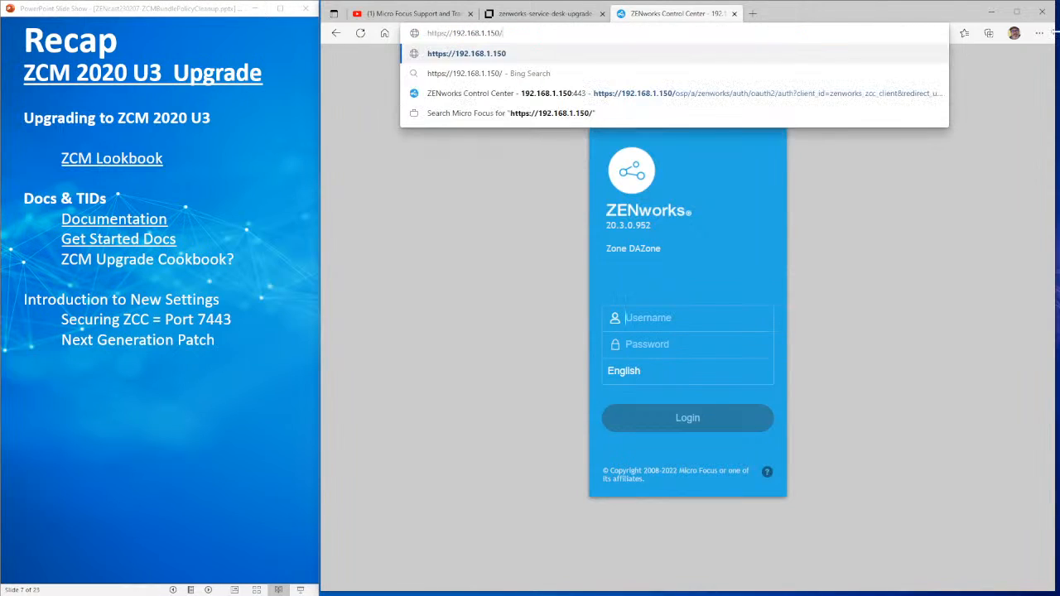
{"action": "key", "text": "Return"}
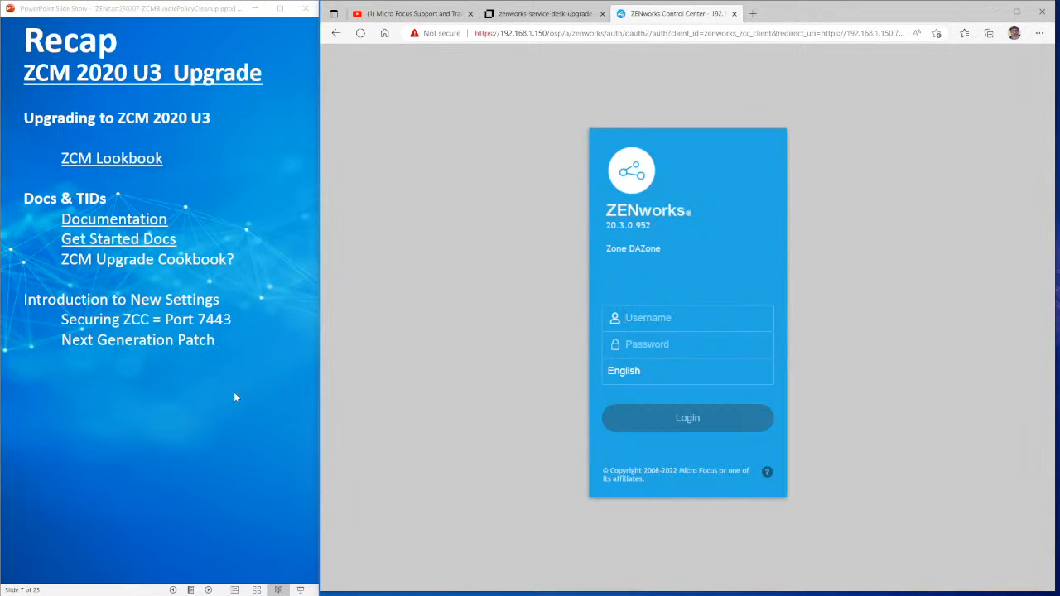
{"action": "left_click", "coordinate": [184, 392]}
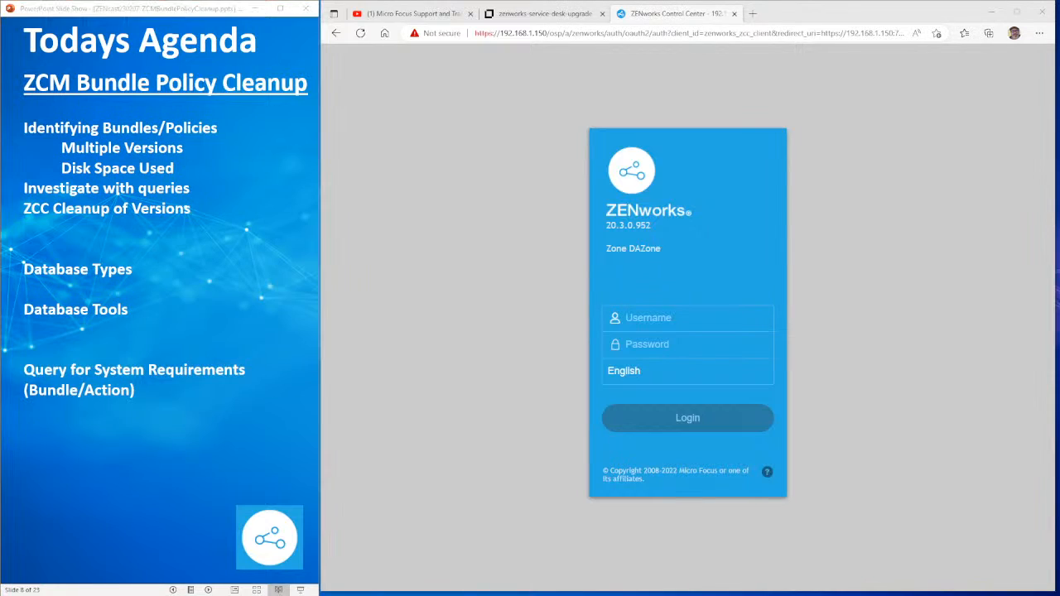
- Advance the slide show to Databases, then log in with the administrator username and password
{"action": "left_click", "coordinate": [194, 390]}
{"action": "left_click", "coordinate": [194, 390]}
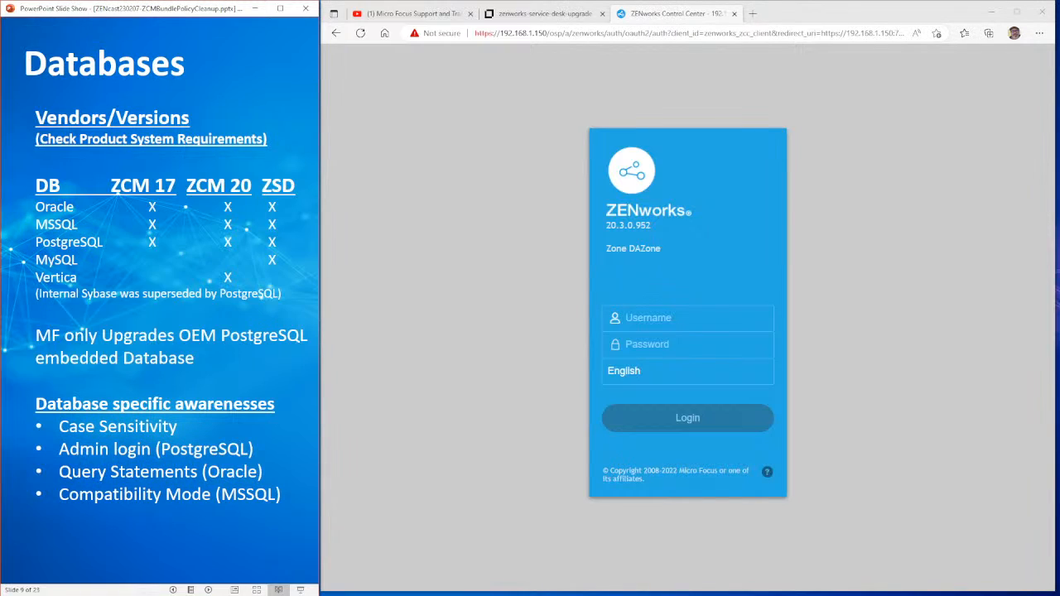
{"action": "left_click", "coordinate": [649, 318]}
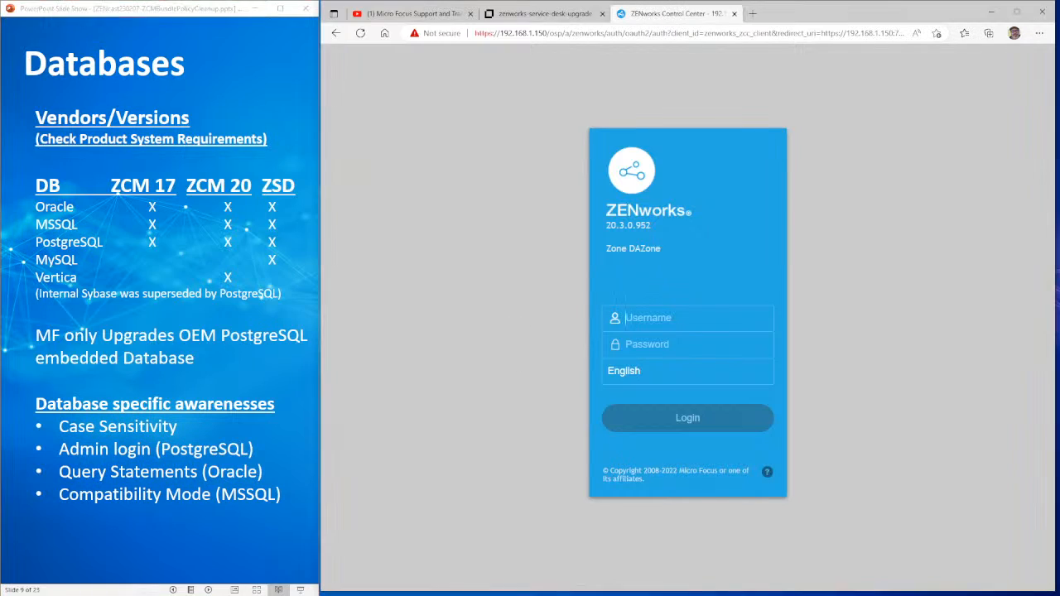
{"action": "type", "text": "Administration"}
{"action": "key", "text": "Tab"}
{"action": "type", "text": "novell"}
{"action": "key", "text": "Return"}
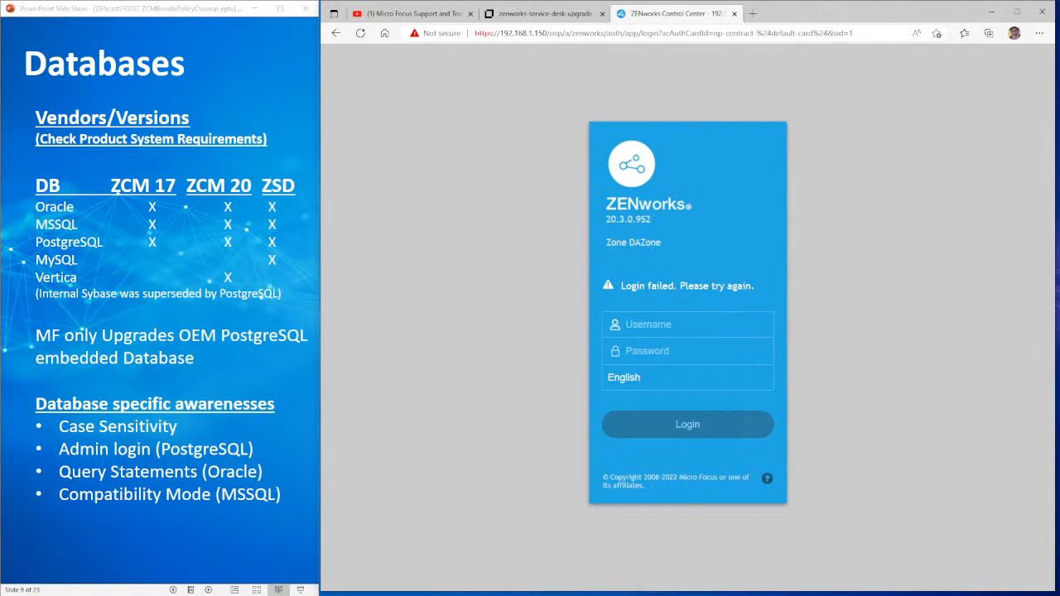
{"action": "type", "text": "Administratornovell"}
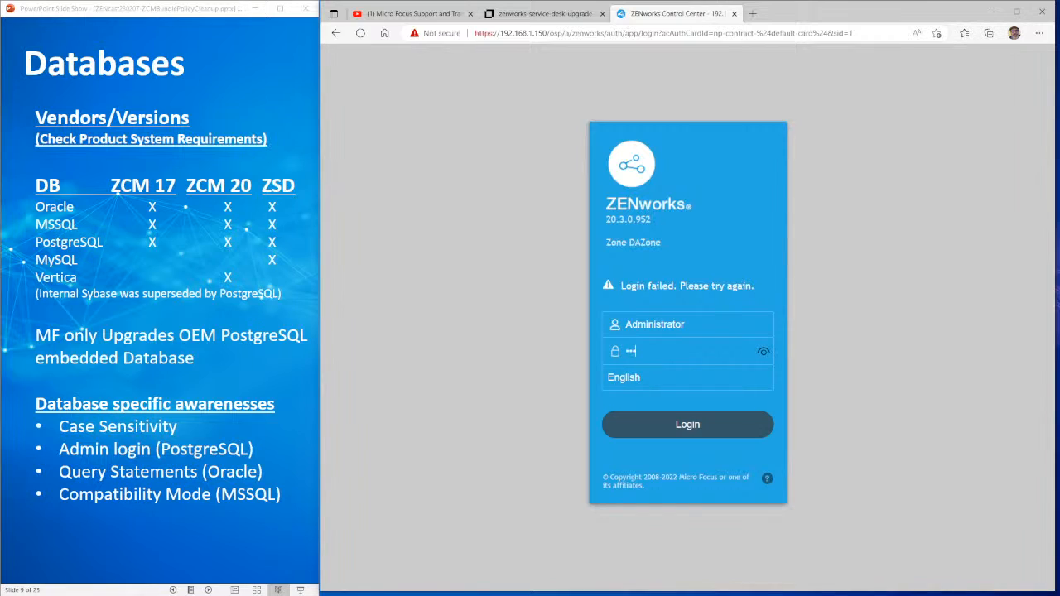
{"action": "key", "text": "Return"}
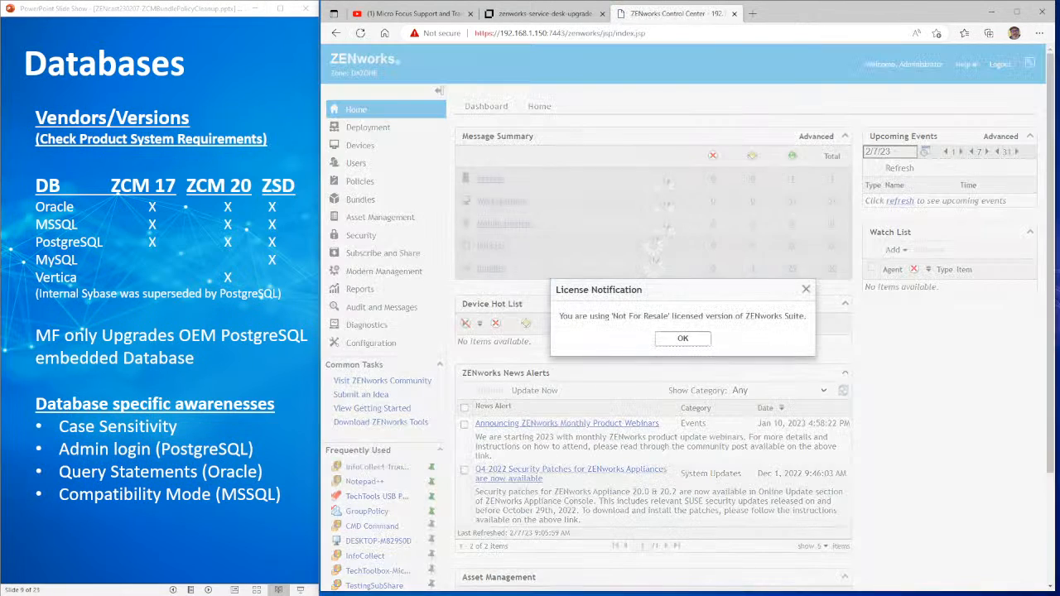
- Dismiss the license notification and open Diagnostics, showing the ZENworks and Audit PostgreSQL databases
{"action": "left_click", "coordinate": [679, 338]}
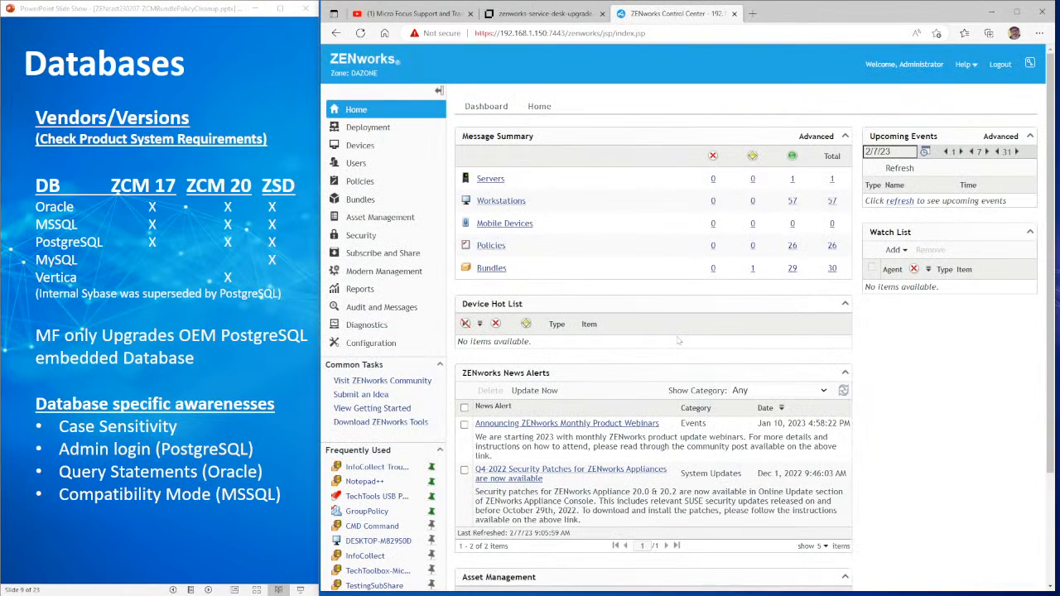
{"action": "double_click", "coordinate": [557, 33]}
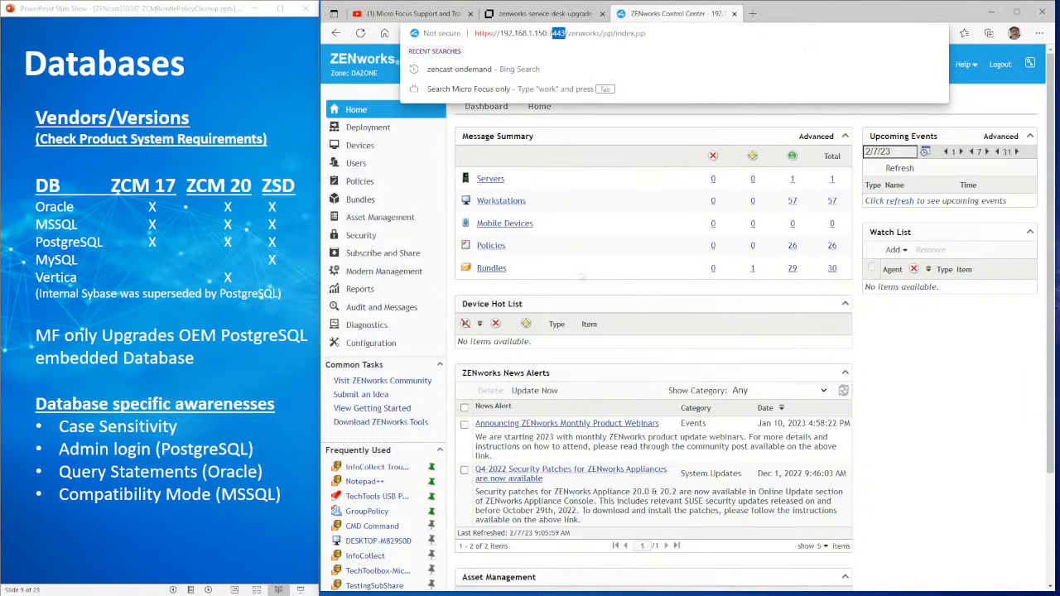
{"action": "left_click", "coordinate": [630, 298]}
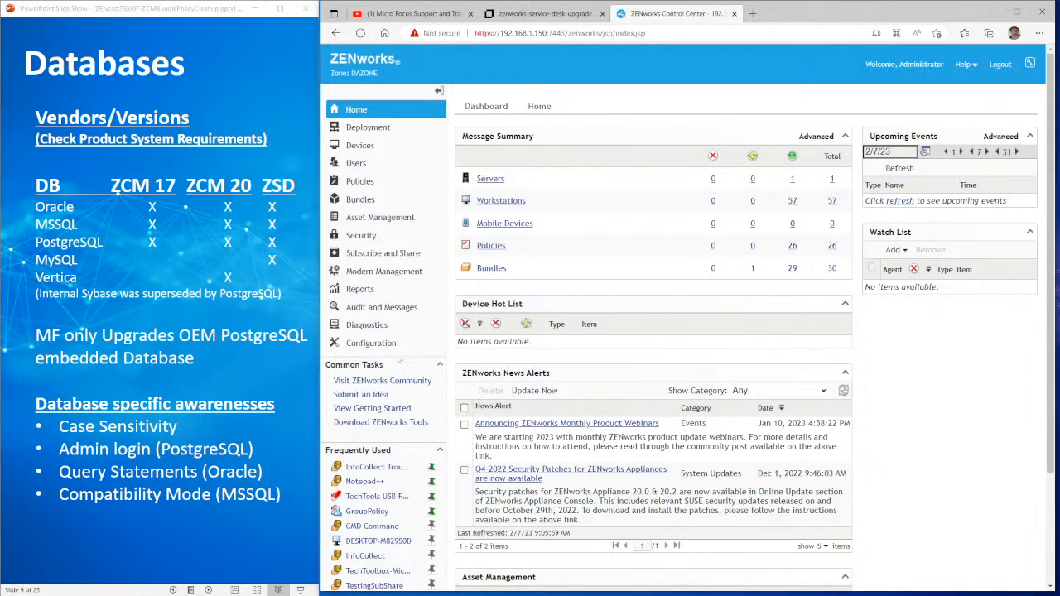
{"action": "left_click", "coordinate": [374, 327]}
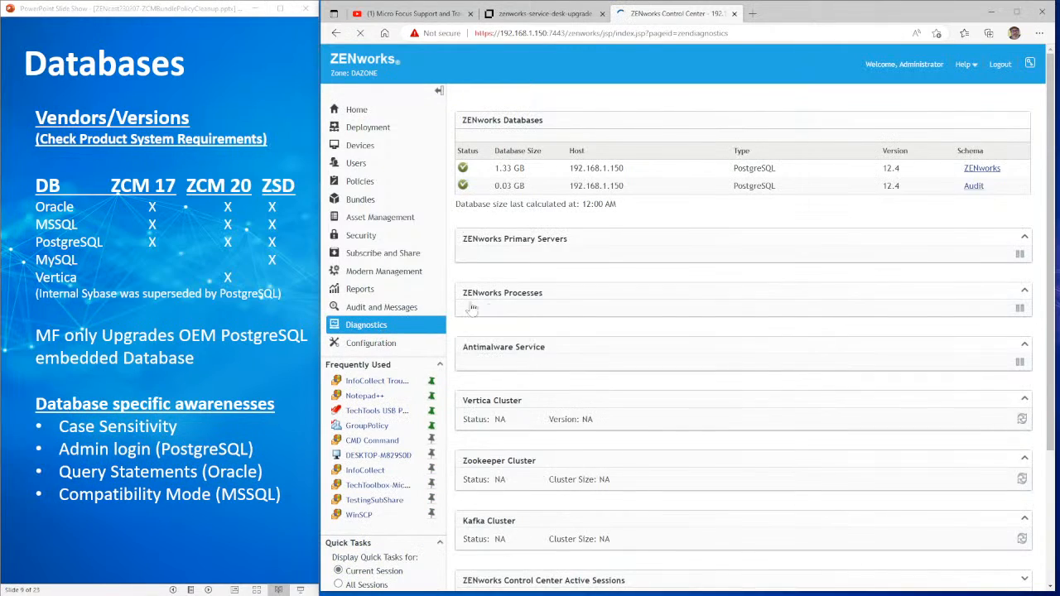
{"action": "scroll", "coordinate": [561, 224], "scroll_direction": "down", "scroll_amount": 5}
{"action": "scroll", "coordinate": [563, 207], "scroll_direction": "up", "scroll_amount": 10}
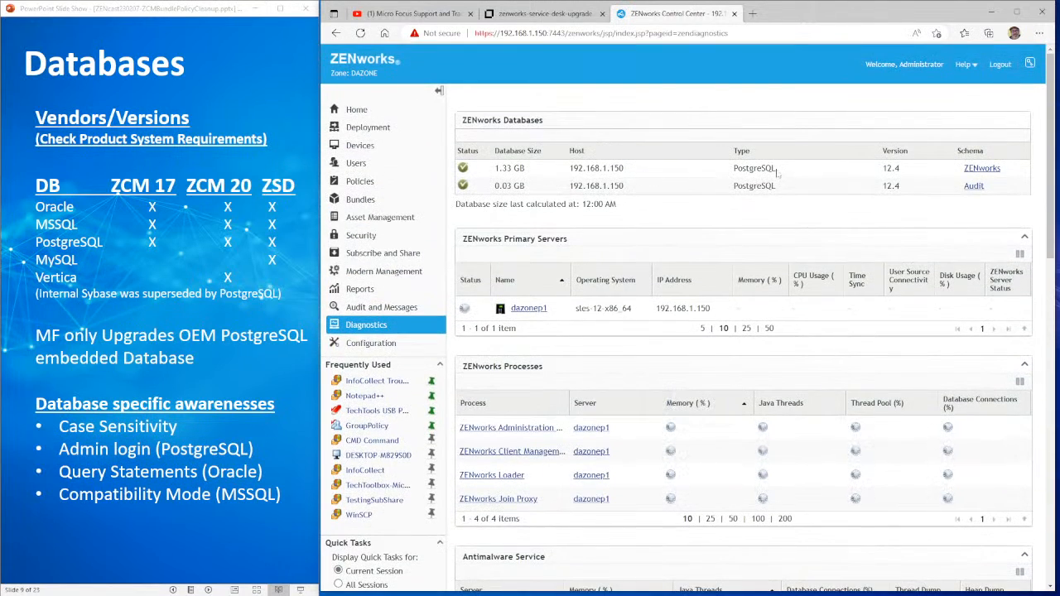
{"action": "left_click_drag", "start_coordinate": [776, 169], "coordinate": [732, 170]}
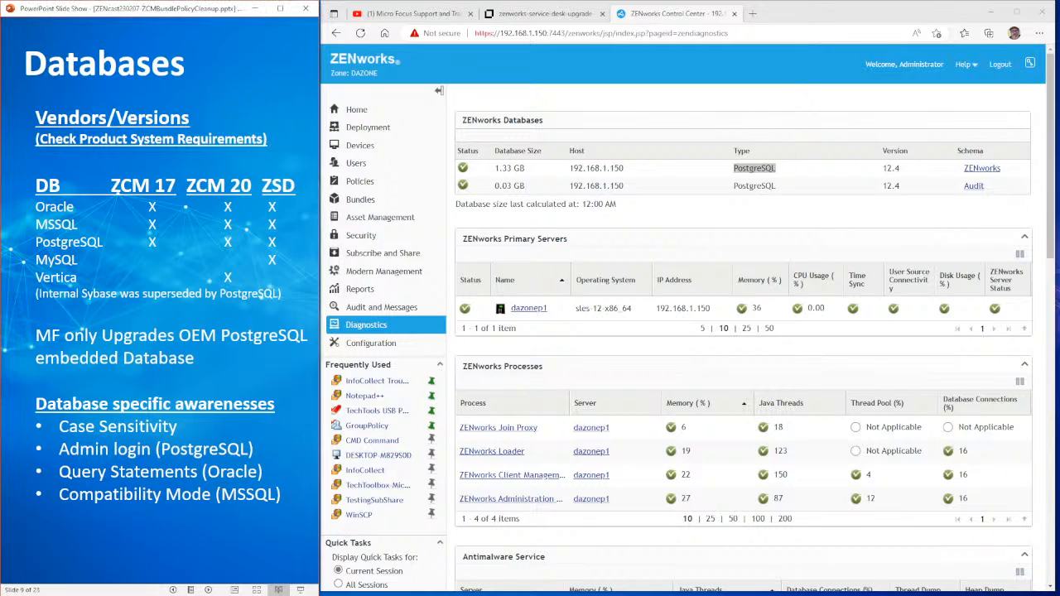
{"action": "key", "text": "Right"}
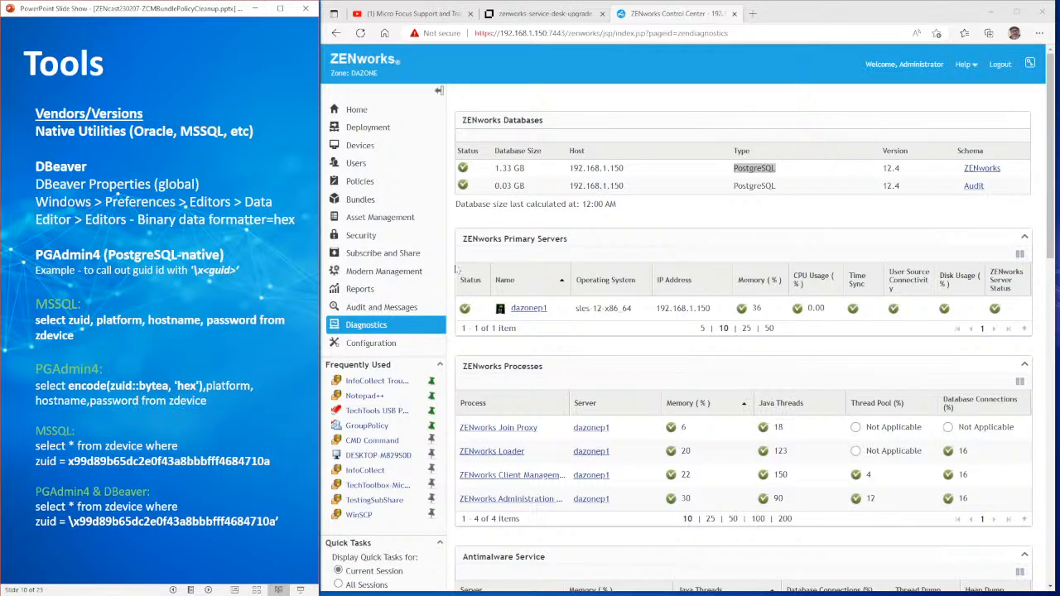
- Highlight the DESKTOP-M829S0D workstation's GUID, then the InfoCollect Troubleshooting bundle's GUID
{"action": "left_click", "coordinate": [374, 455]}
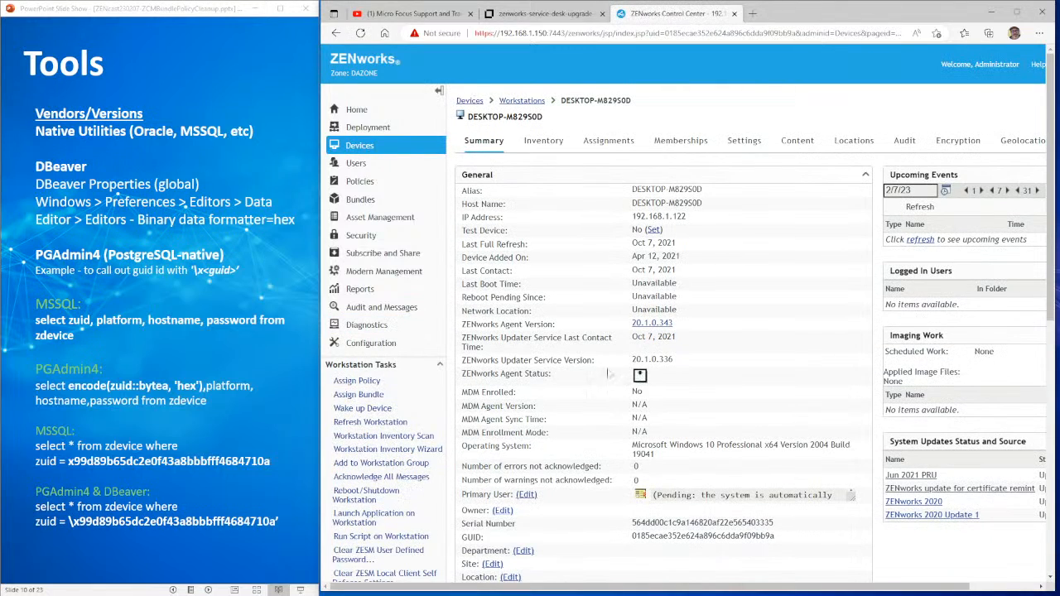
{"action": "left_click_drag", "start_coordinate": [791, 541], "coordinate": [631, 537]}
{"action": "scroll", "coordinate": [422, 357], "scroll_direction": "down", "scroll_amount": 4}
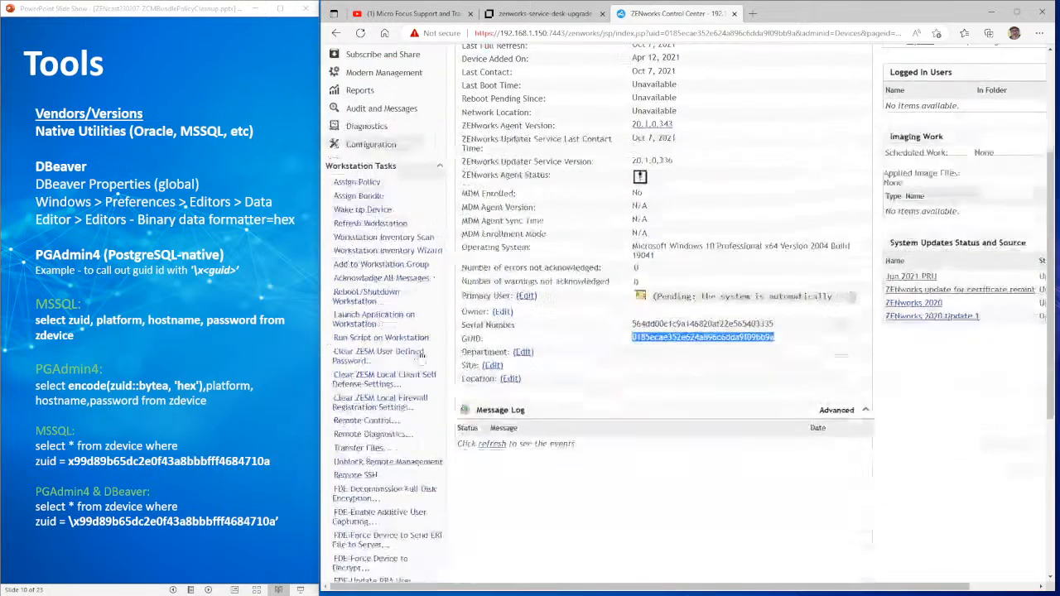
{"action": "left_click", "coordinate": [377, 539]}
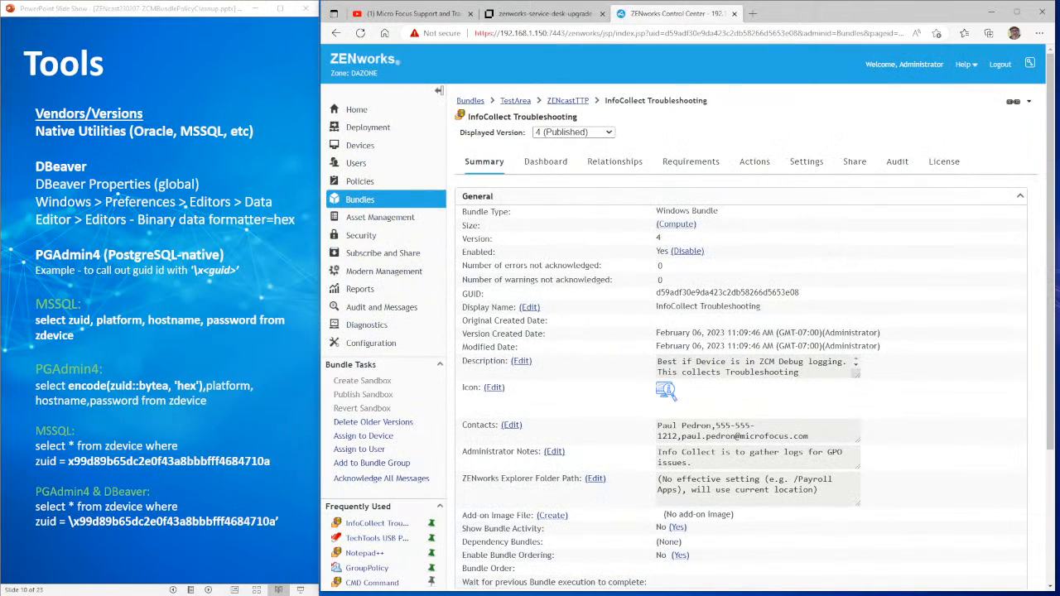
{"action": "left_click_drag", "start_coordinate": [805, 296], "coordinate": [651, 297]}
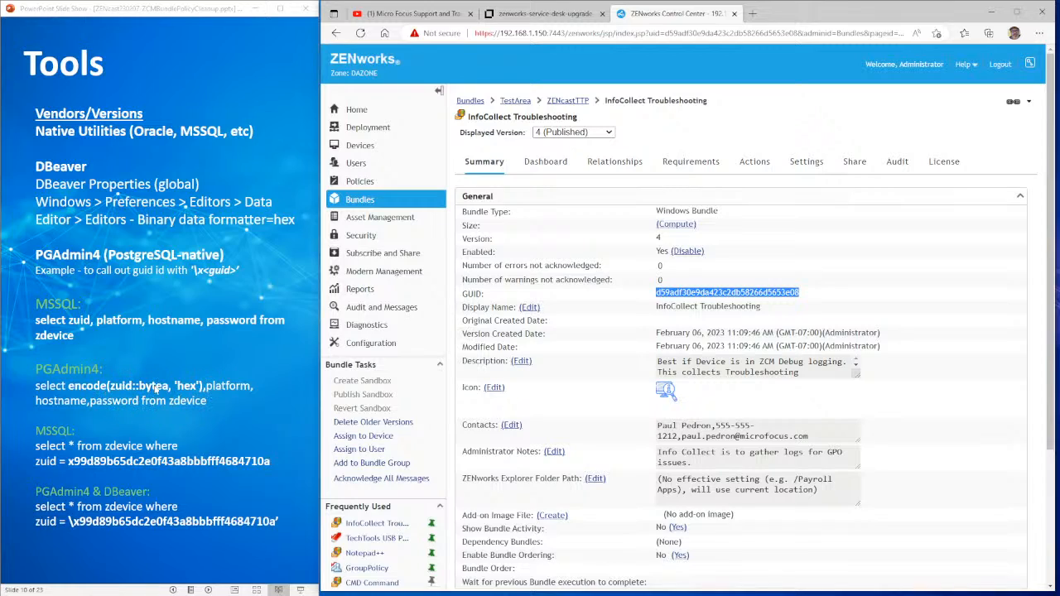
- Close the service-desk upgrade page and the YouTube page
{"action": "left_click", "coordinate": [530, 14]}
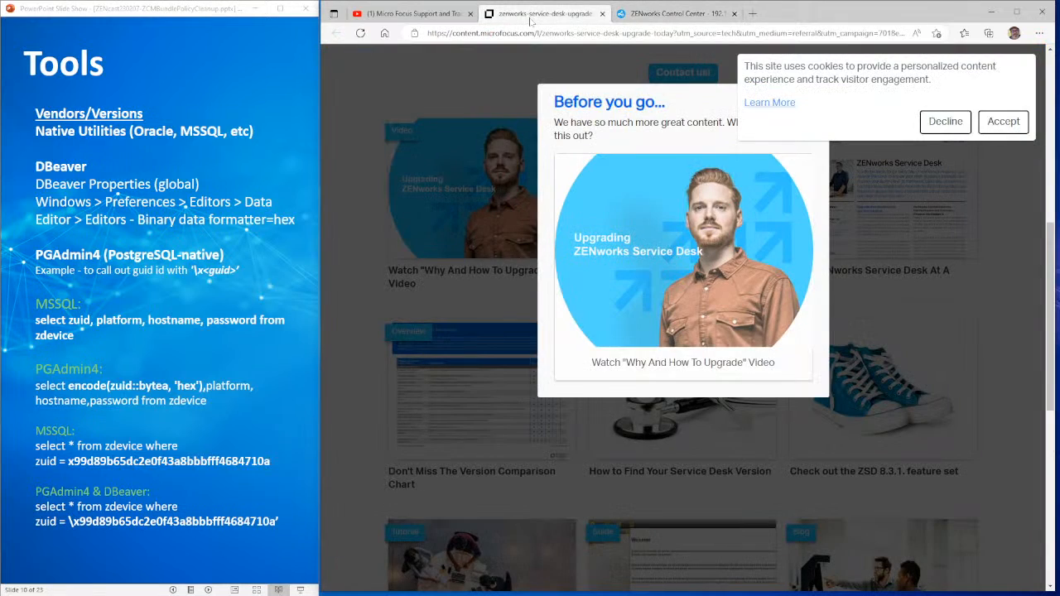
{"action": "left_click", "coordinate": [602, 14]}
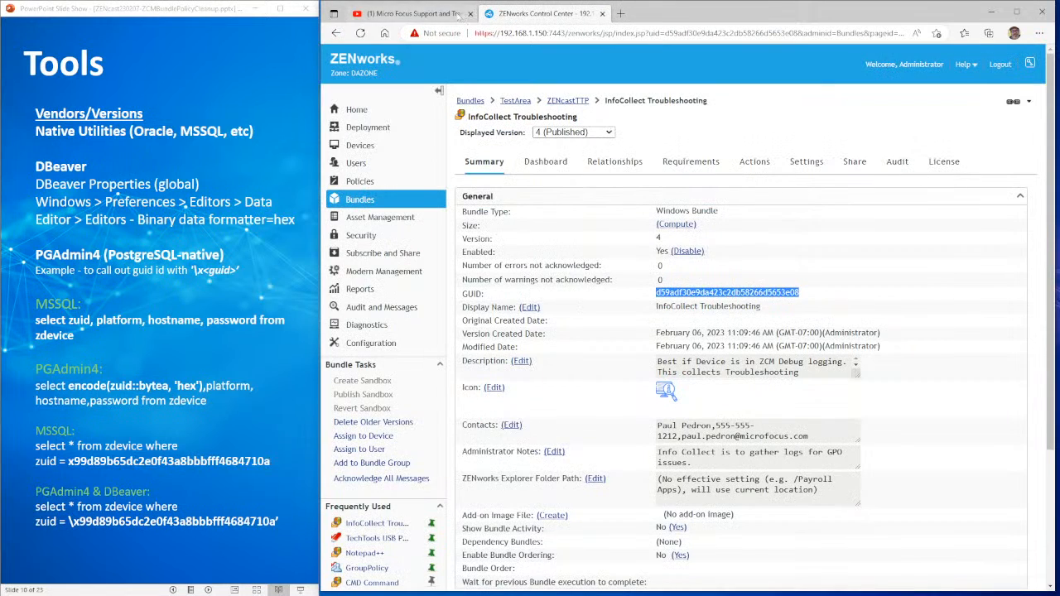
{"action": "left_click", "coordinate": [457, 17]}
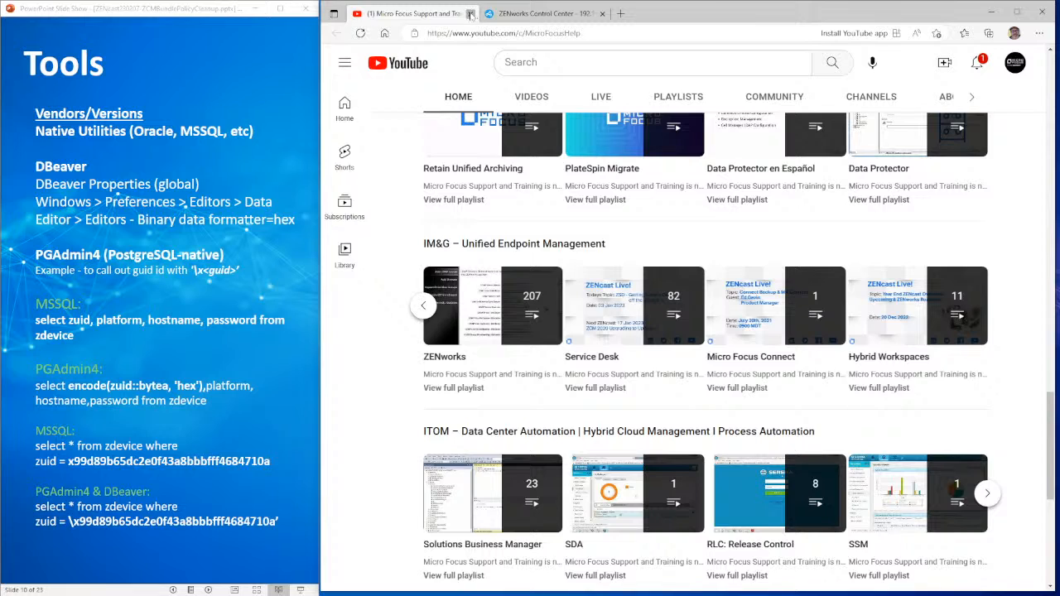
{"action": "left_click", "coordinate": [470, 14]}
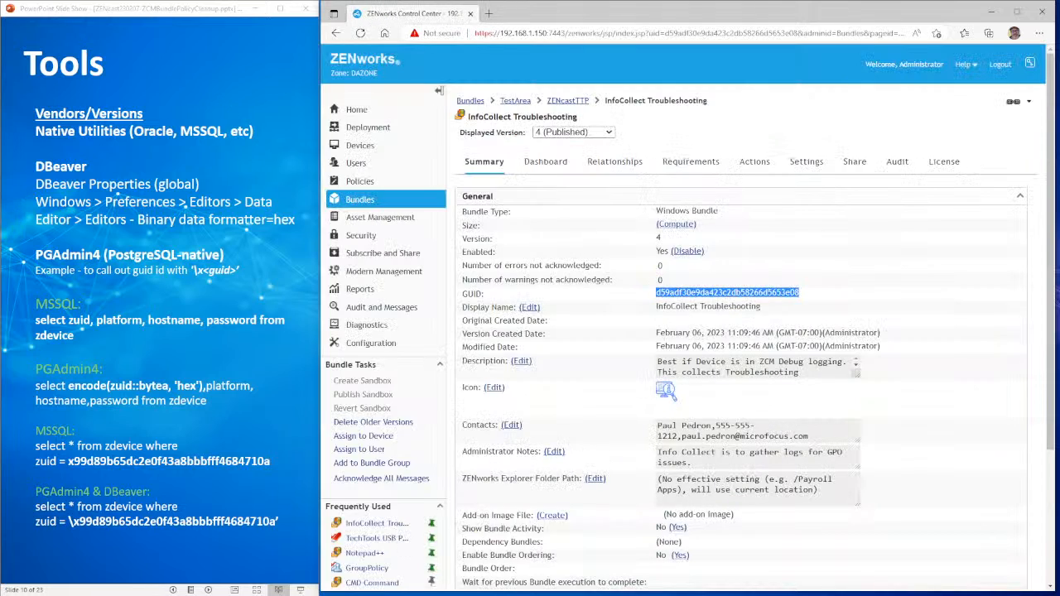
- Switch to the KB 7024768 PostgreSQL Tips & Utilities article and scroll to the Utilities section
{"action": "key", "text": "alt+Tab"}
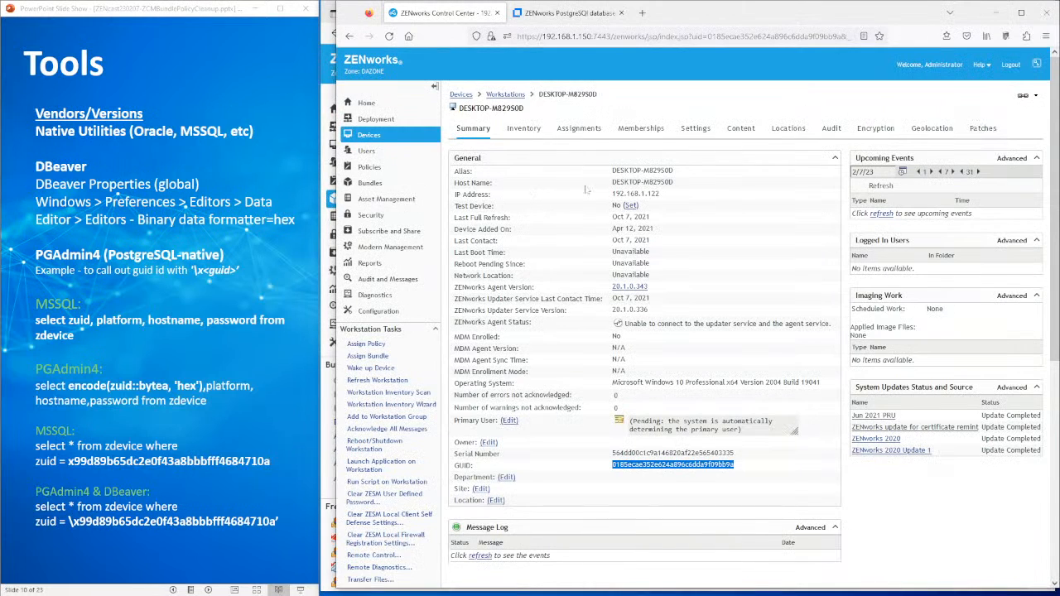
{"action": "left_click", "coordinate": [584, 14]}
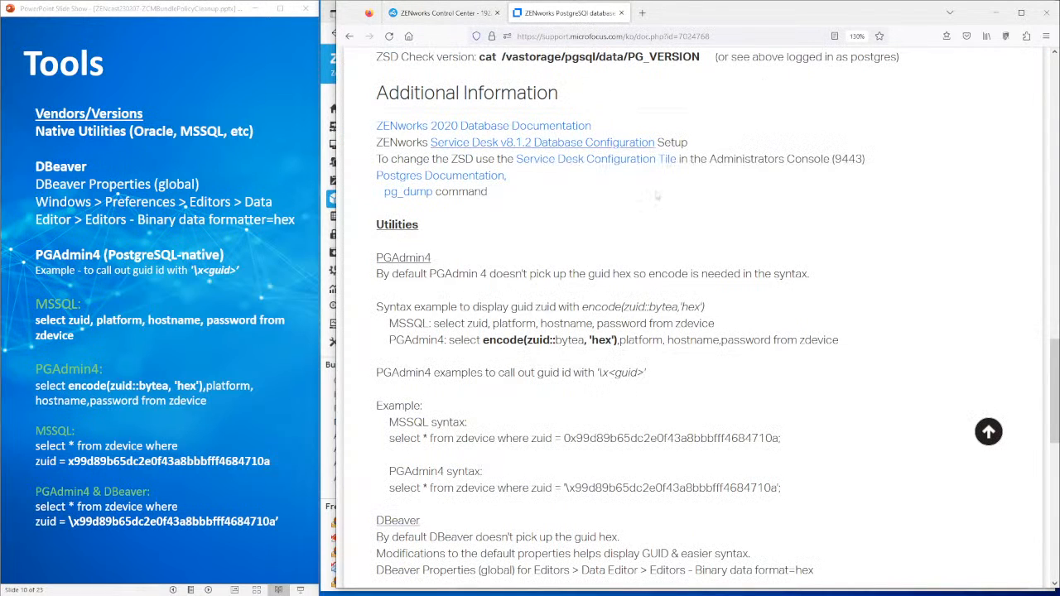
{"action": "scroll", "coordinate": [593, 218], "scroll_direction": "up", "scroll_amount": 8}
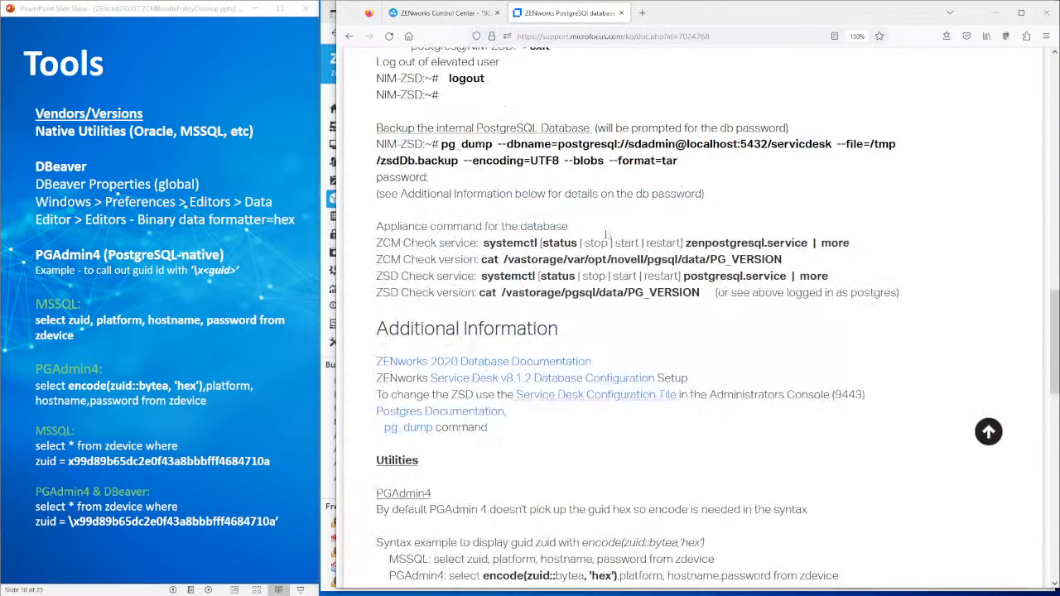
{"action": "key", "text": "ctrl+l"}
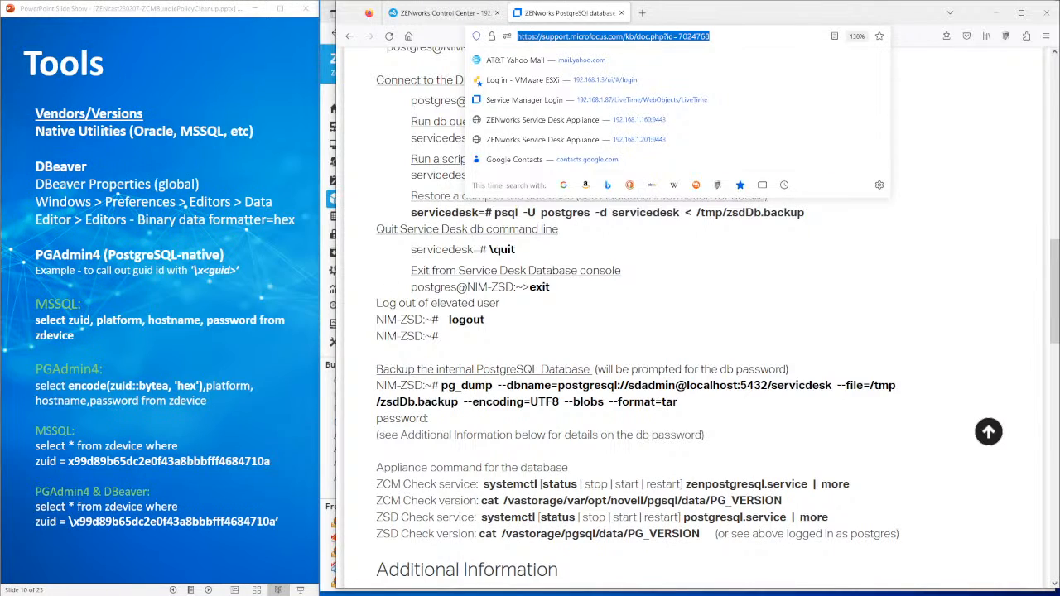
{"action": "key", "text": "alt+Tab"}
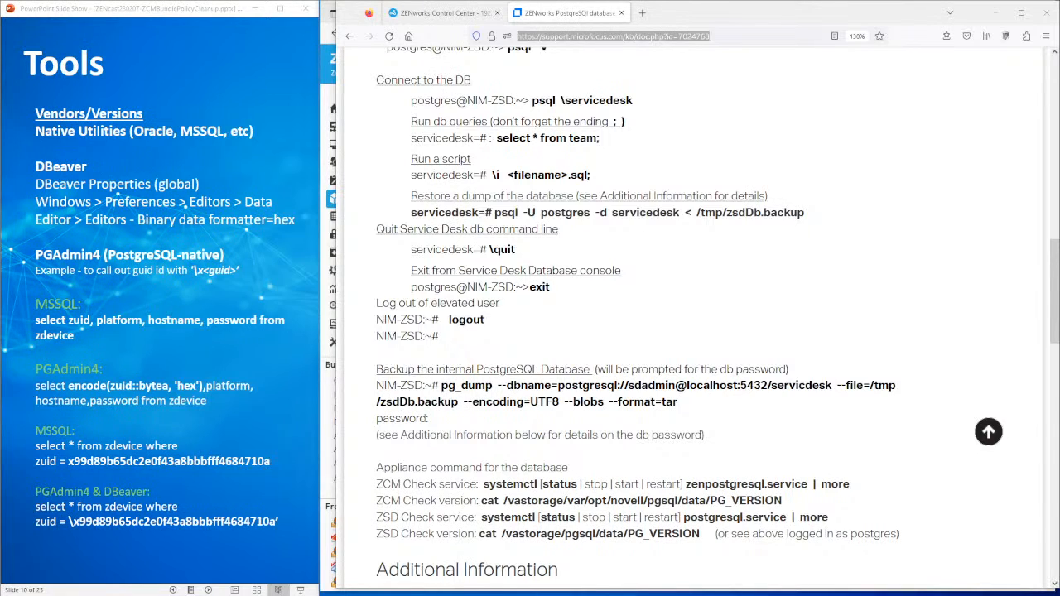
{"action": "scroll", "coordinate": [771, 342], "scroll_direction": "up", "scroll_amount": 6}
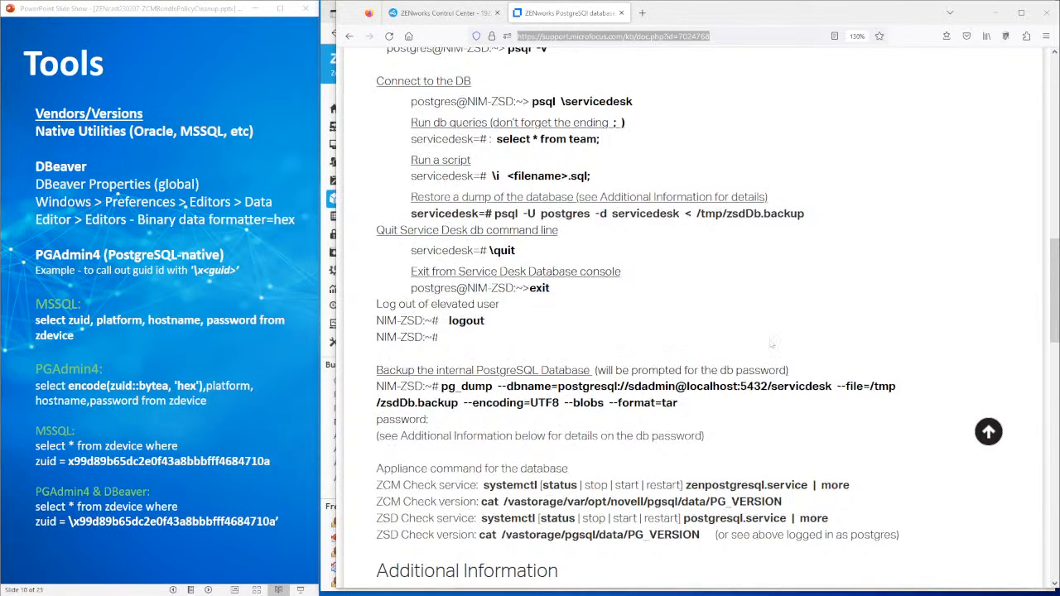
{"action": "scroll", "coordinate": [771, 343], "scroll_direction": "up", "scroll_amount": 5}
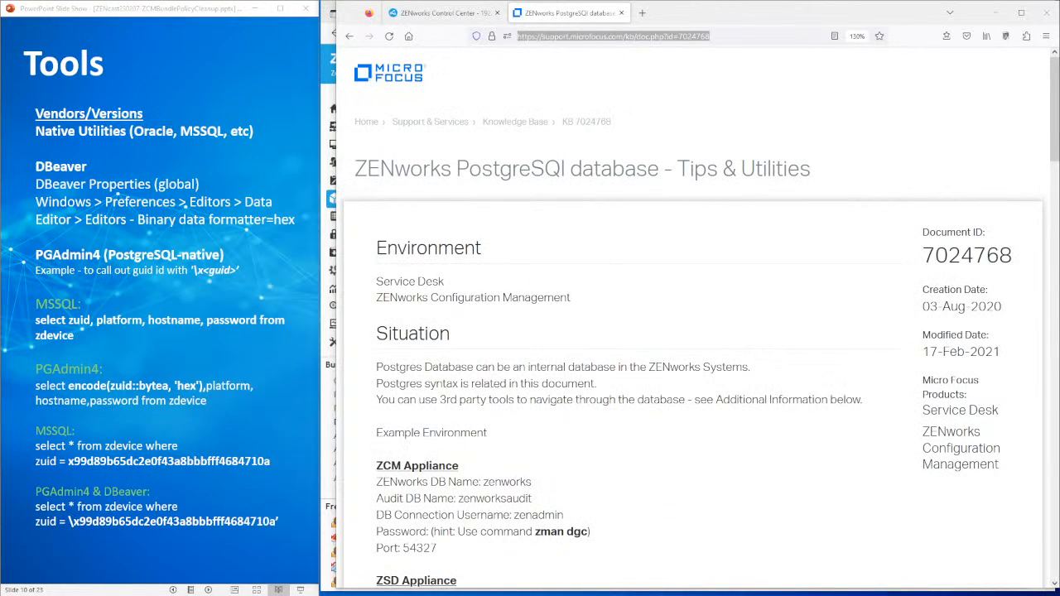
{"action": "scroll", "coordinate": [696, 336], "scroll_direction": "down", "scroll_amount": 4}
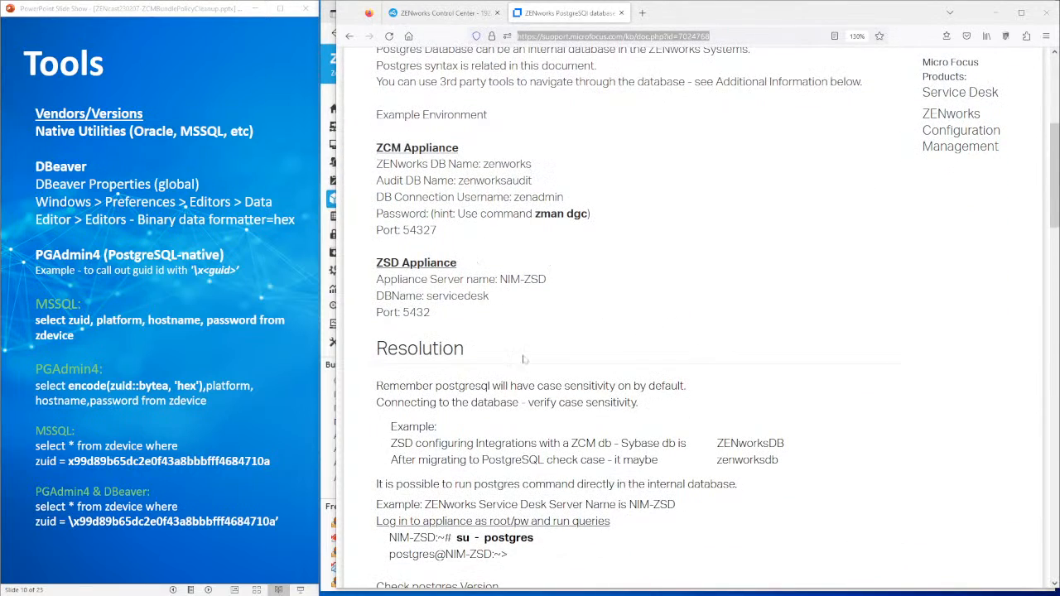
{"action": "scroll", "coordinate": [604, 370], "scroll_direction": "down", "scroll_amount": 4}
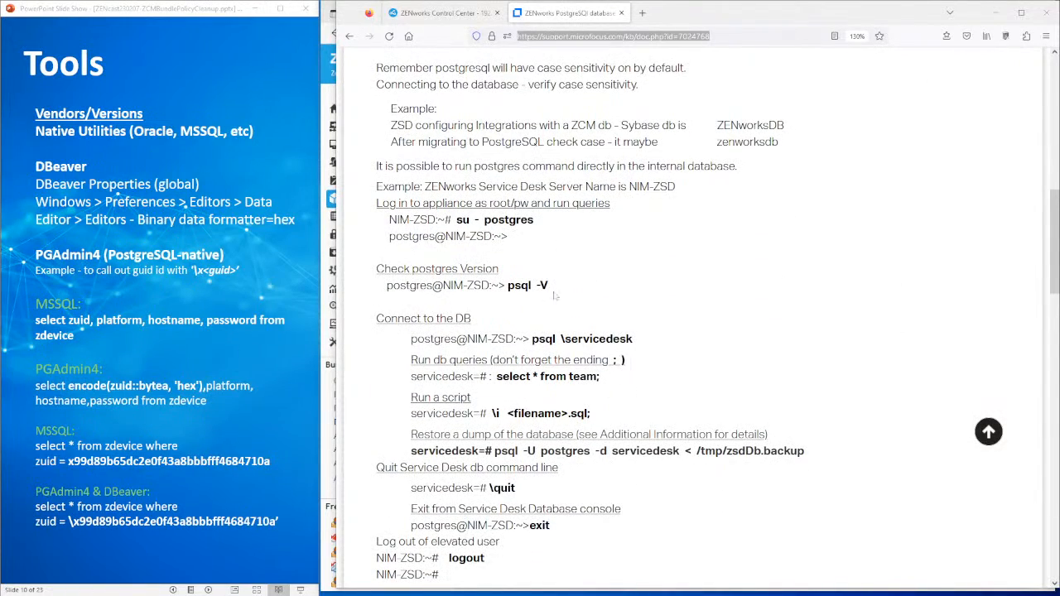
{"action": "scroll", "coordinate": [578, 313], "scroll_direction": "down", "scroll_amount": 5}
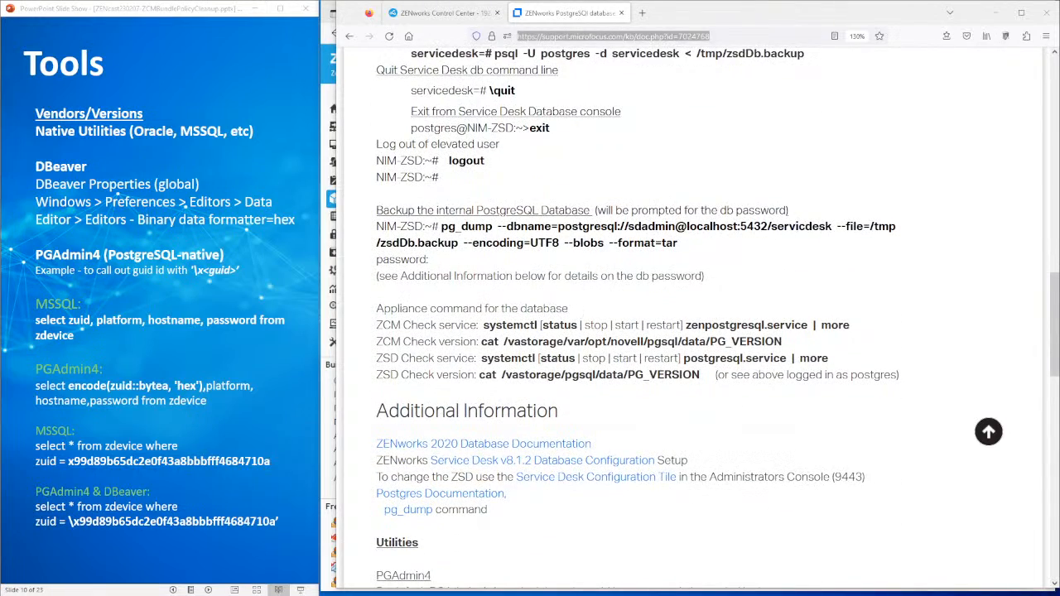
{"action": "scroll", "coordinate": [692, 319], "scroll_direction": "down", "scroll_amount": 5}
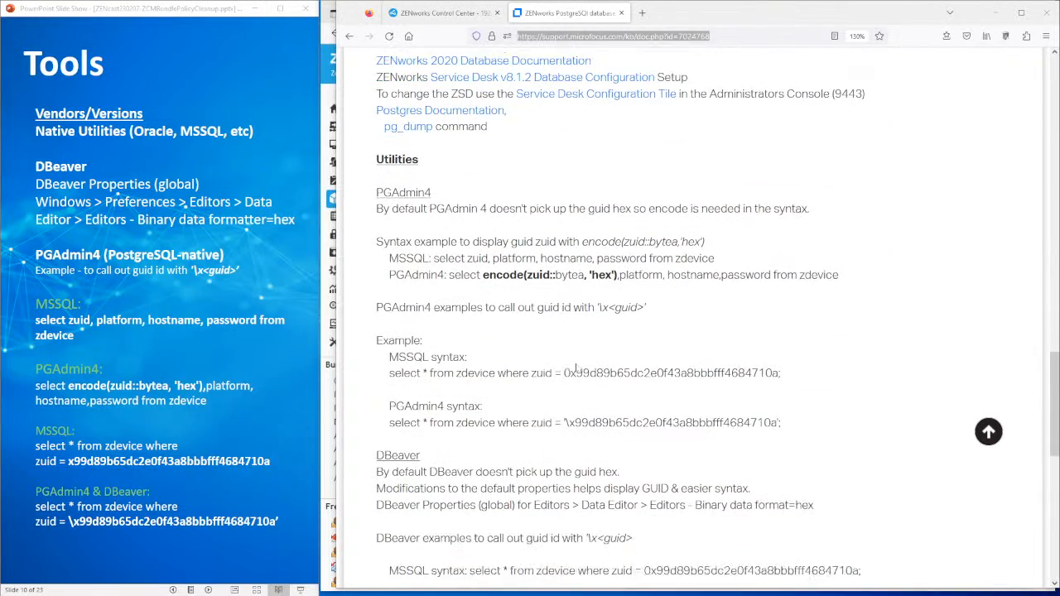
- Highlight the PGAdmin4 and DBeaver headings and the PGAdmin4 encode query syntax
{"action": "left_click_drag", "start_coordinate": [433, 179], "coordinate": [391, 179]}
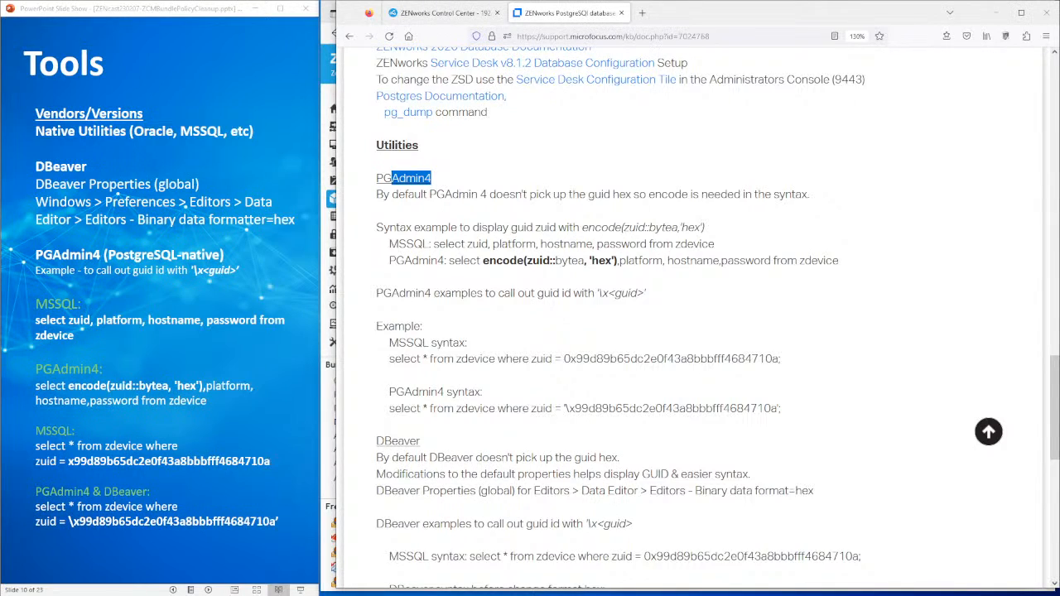
{"action": "left_click_drag", "start_coordinate": [442, 442], "coordinate": [377, 445]}
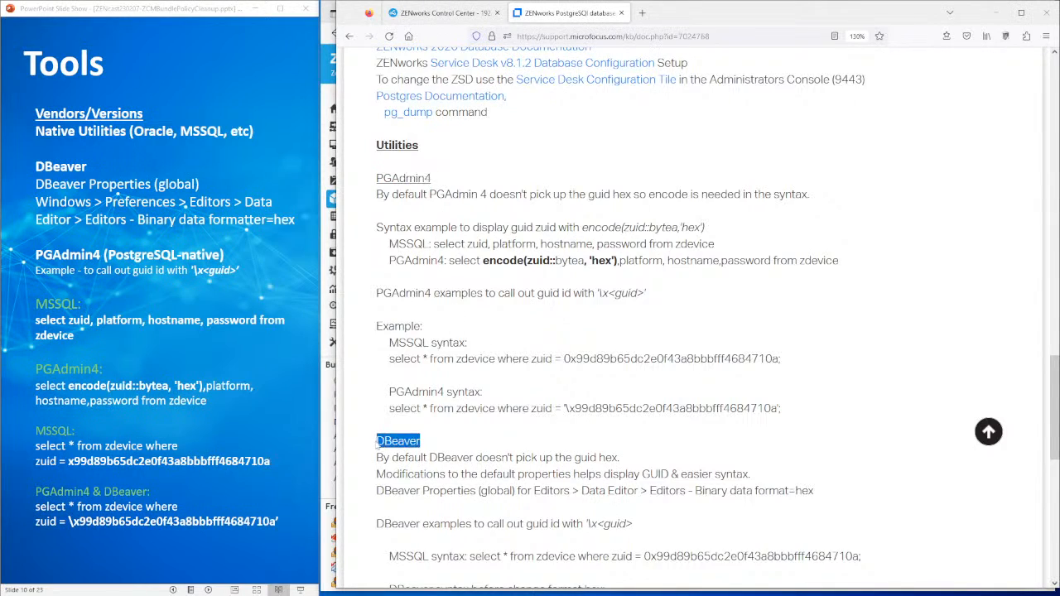
{"action": "left_click_drag", "start_coordinate": [460, 261], "coordinate": [697, 261]}
{"action": "left_click", "coordinate": [672, 302]}
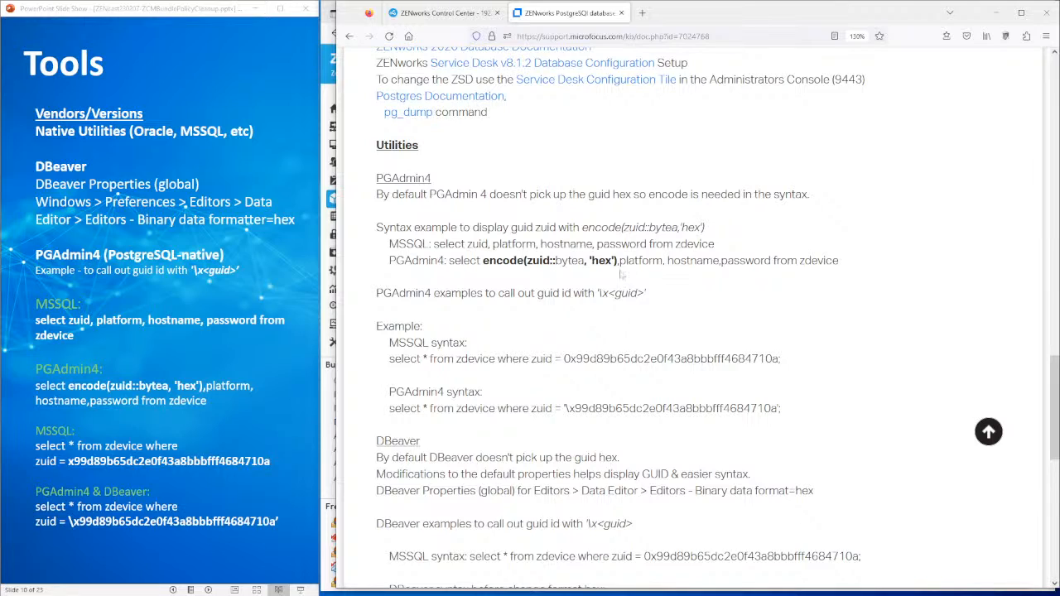
{"action": "left_click_drag", "start_coordinate": [488, 260], "coordinate": [570, 260]}
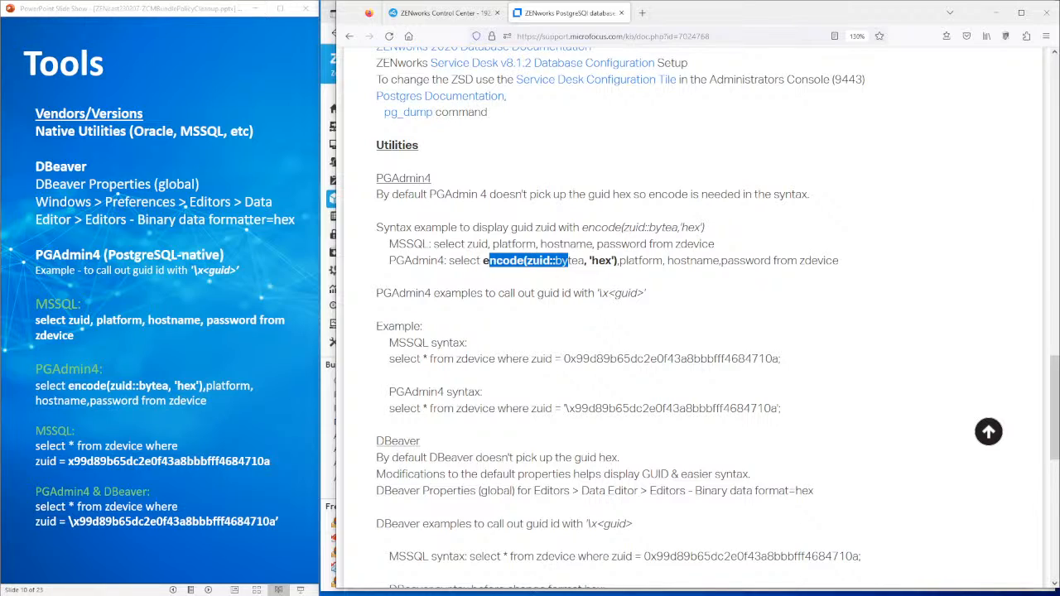
{"action": "left_click", "coordinate": [617, 281]}
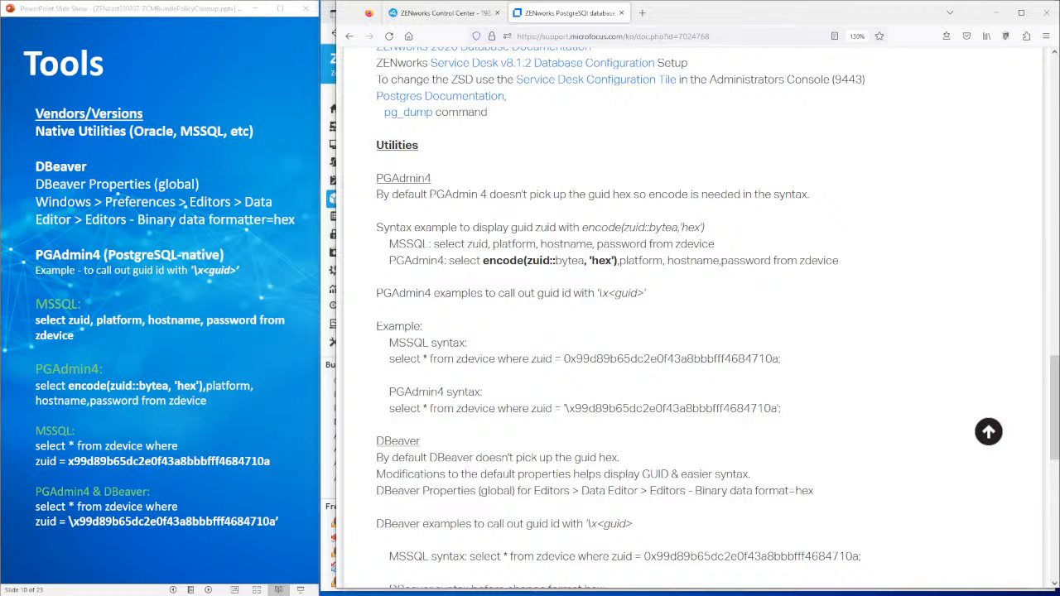
{"action": "scroll", "coordinate": [696, 315], "scroll_direction": "down", "scroll_amount": 3}
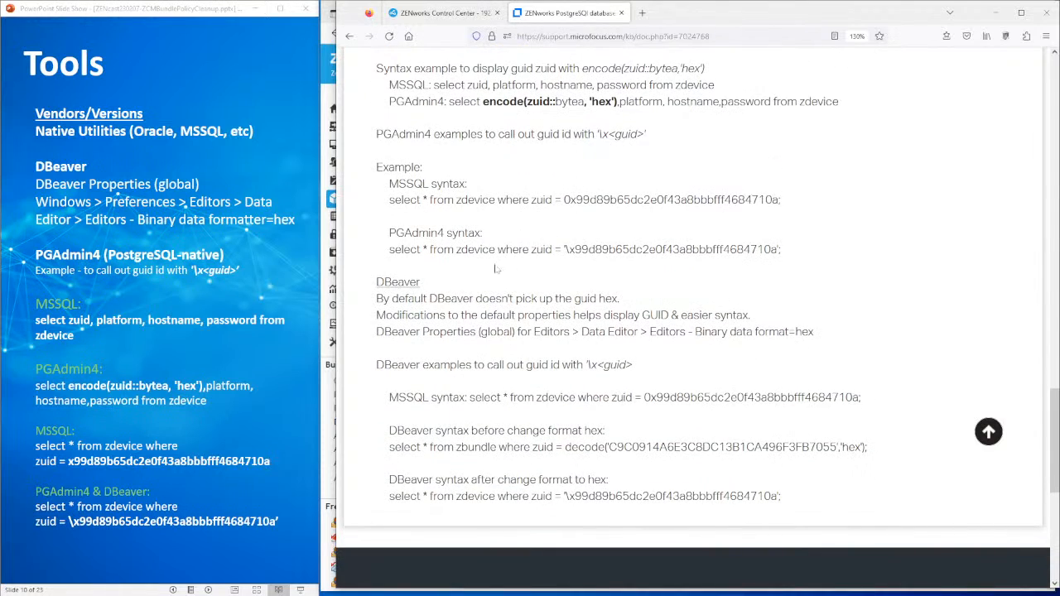
- Step the slideshow to the Queries slide, then switch to the DBeaver SQL editor
{"action": "left_click", "coordinate": [199, 285]}
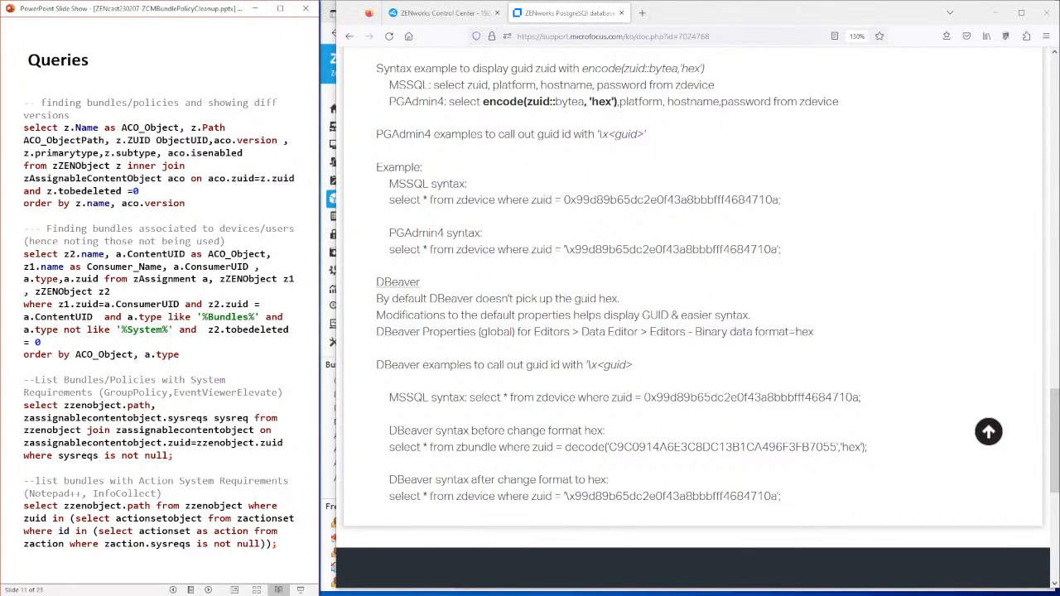
{"action": "key", "text": "Right"}
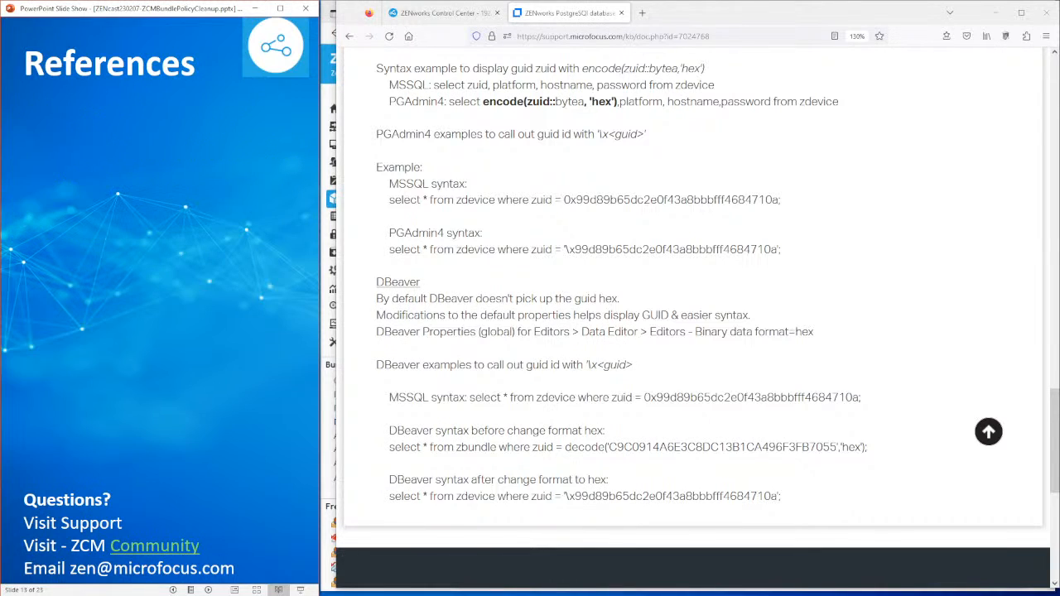
{"action": "key", "text": "Left"}
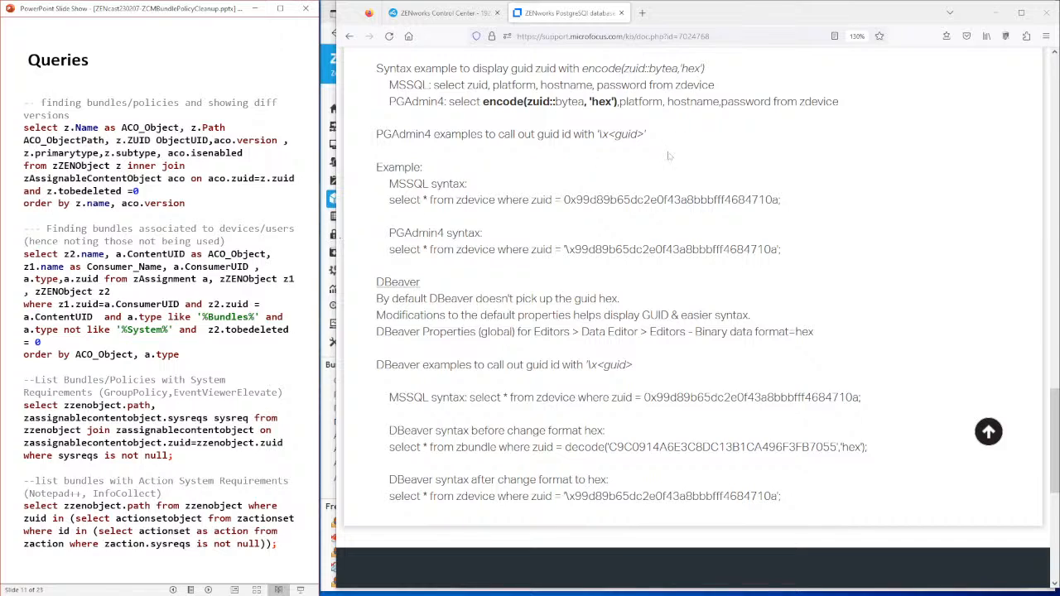
{"action": "key", "text": "alt+Tab"}
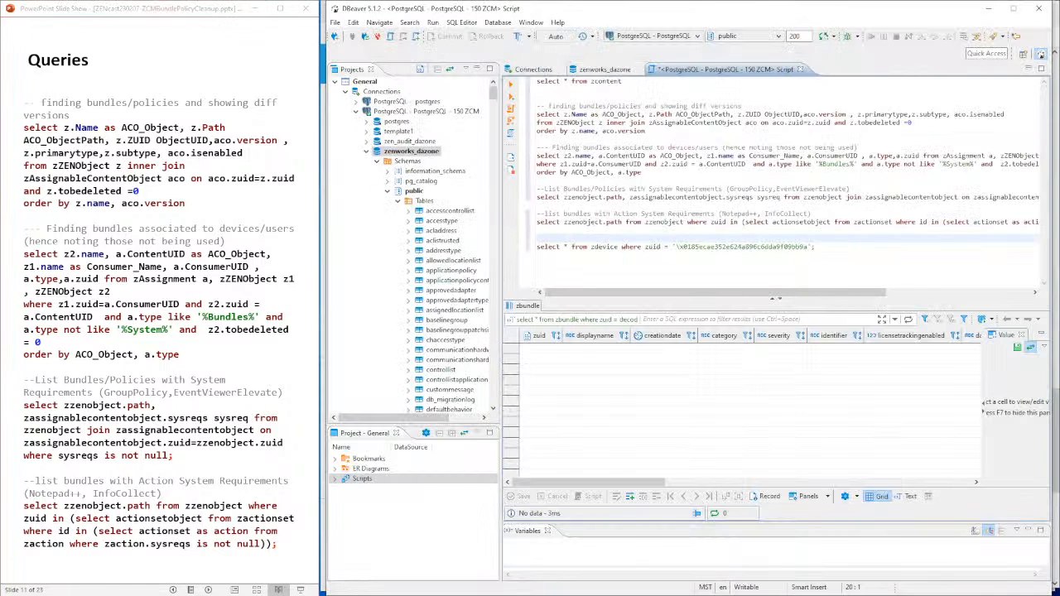
- Minimize DBeaver and return to the DESKTOP-M829S0D device Summary page in ZENworks Control Center
{"action": "left_click", "coordinate": [445, 154]}
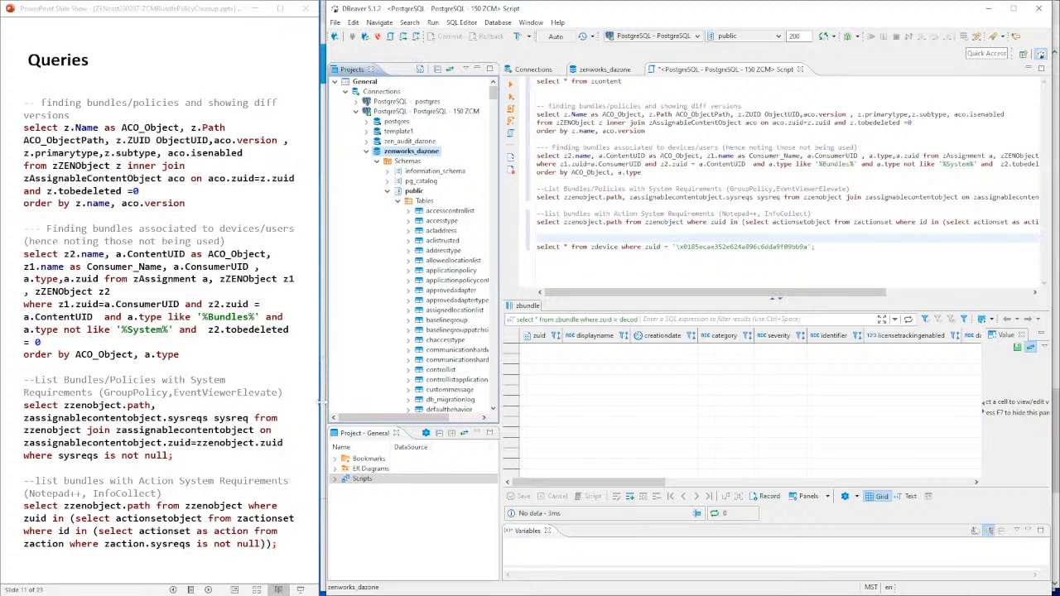
{"action": "left_click", "coordinate": [988, 8]}
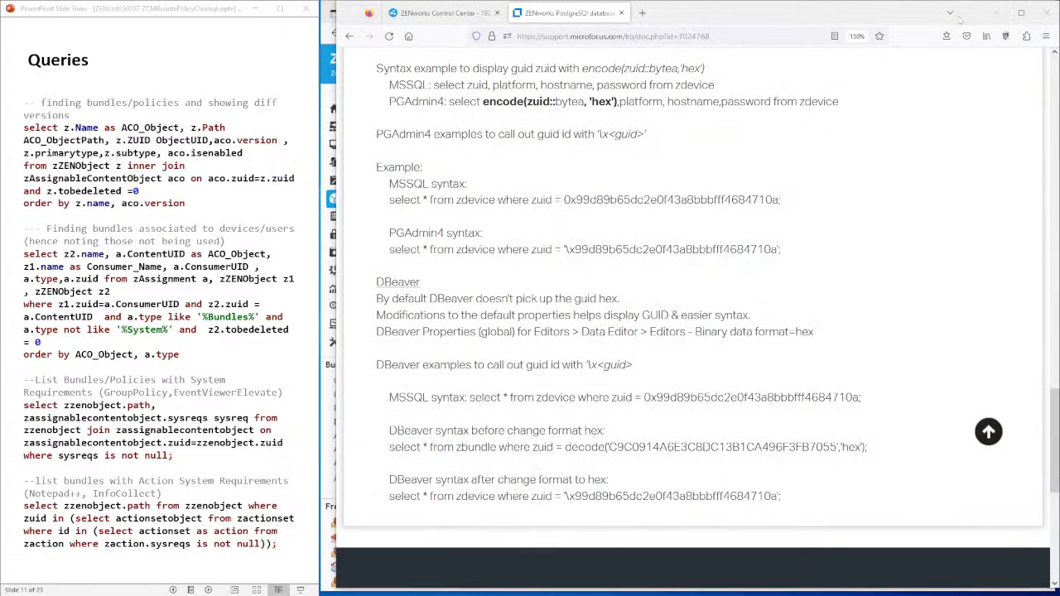
{"action": "left_click", "coordinate": [447, 13]}
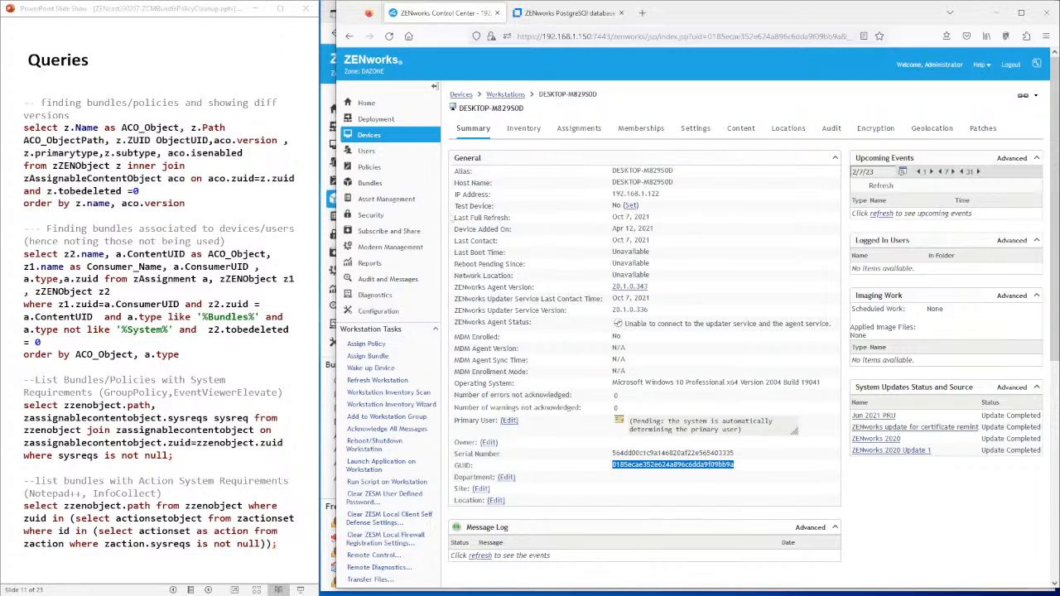
- Open the full Bundles list from the Bundles count on the Home dashboard
{"action": "left_click", "coordinate": [369, 182]}
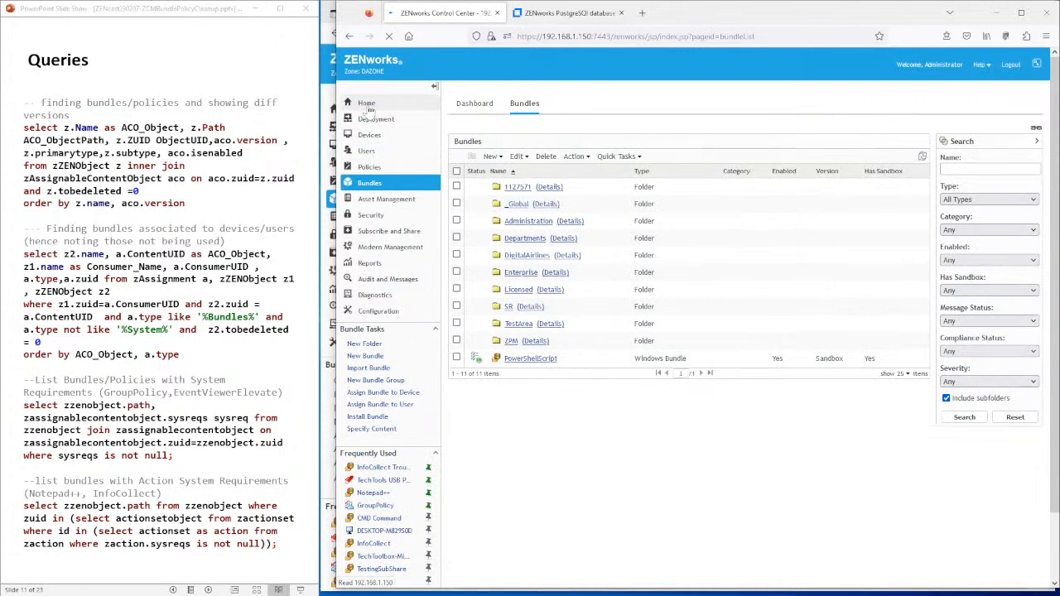
{"action": "left_click", "coordinate": [367, 104]}
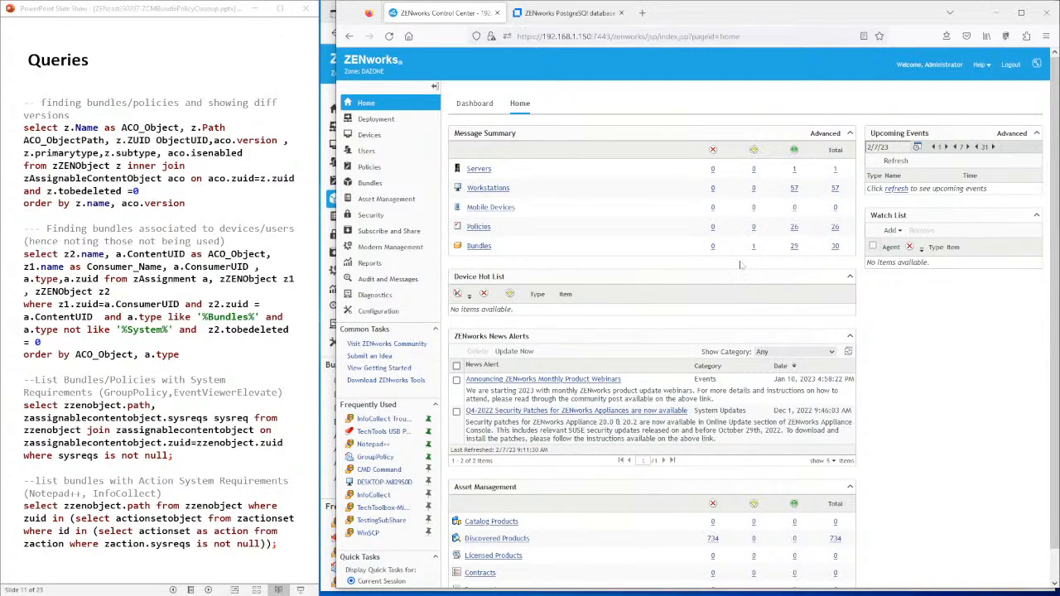
{"action": "left_click", "coordinate": [794, 249]}
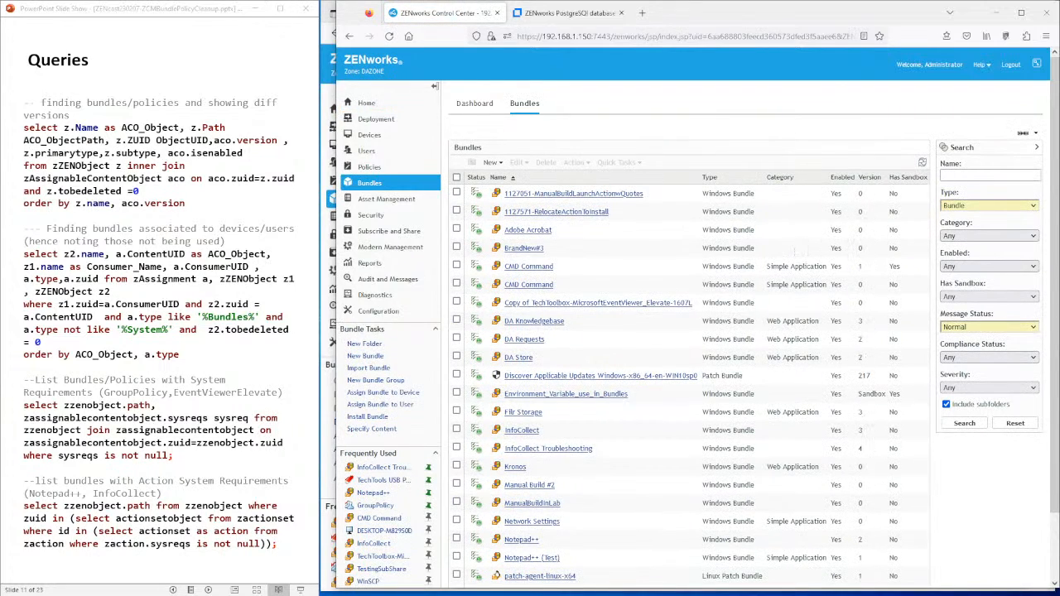
- Note the bundle versions, including 217 and DA Knowledgebase's 3, then open DA Knowledgebase
{"action": "double_click", "coordinate": [868, 394]}
{"action": "double_click", "coordinate": [864, 375]}
{"action": "left_click", "coordinate": [864, 375]}
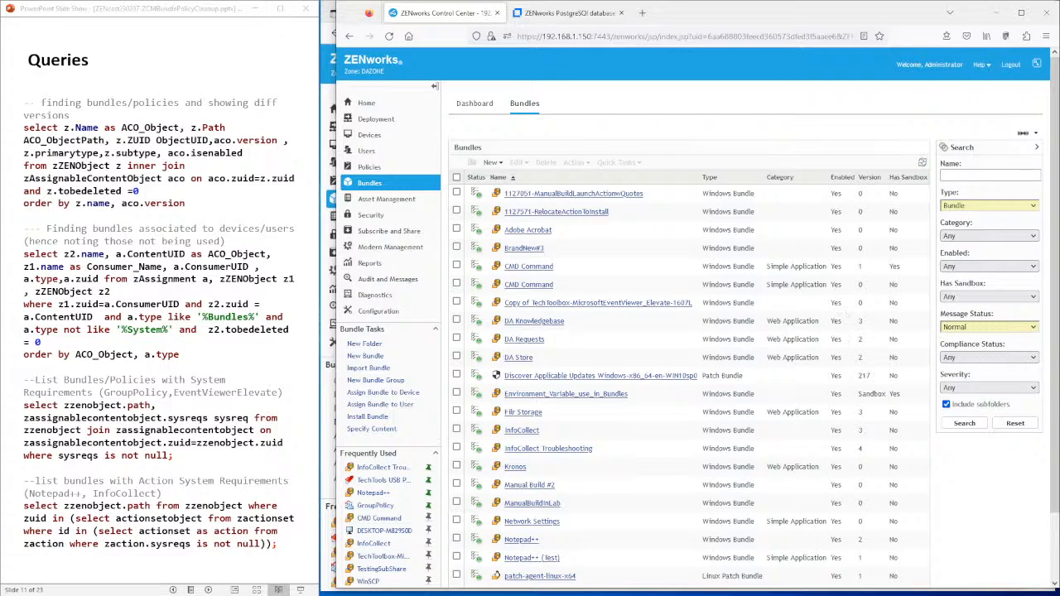
{"action": "double_click", "coordinate": [861, 322]}
{"action": "left_click", "coordinate": [529, 323]}
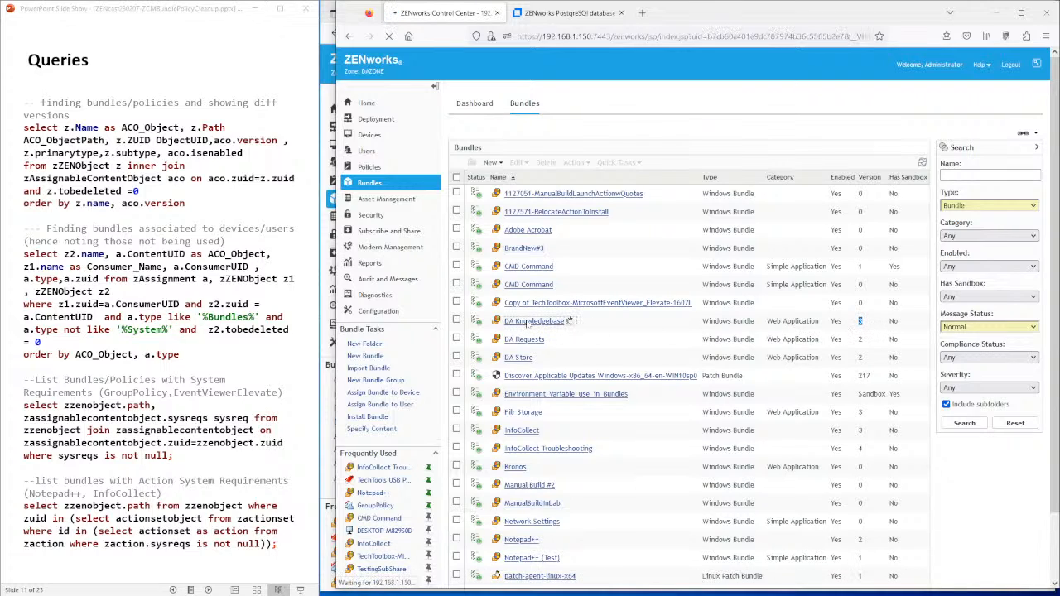
- Check DA Knowledgebase's versions, then open InfoCollect Troubleshooting and view its version list
{"action": "left_click", "coordinate": [581, 123]}
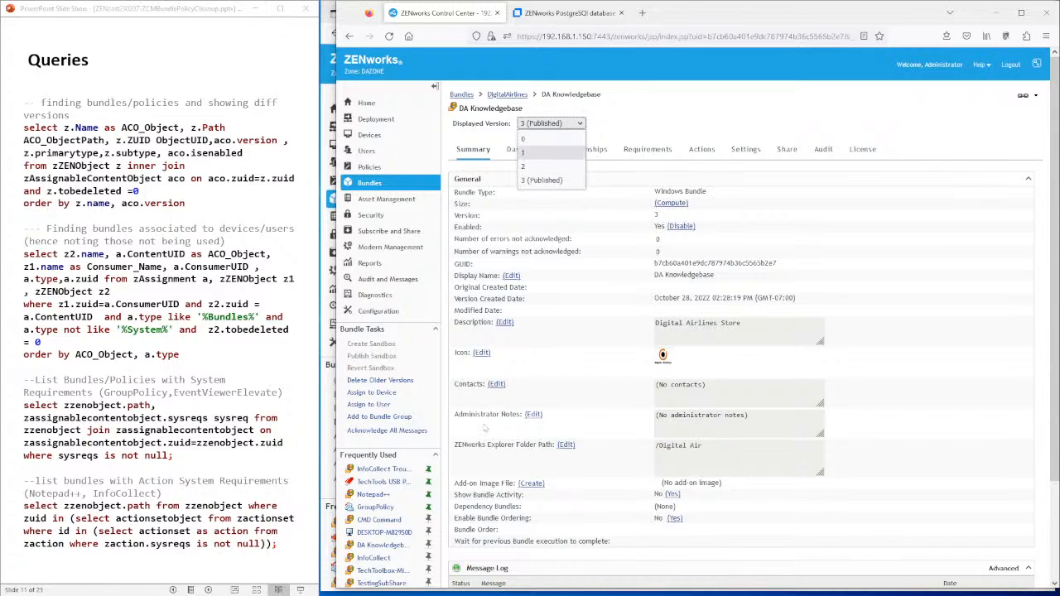
{"action": "left_click", "coordinate": [382, 471]}
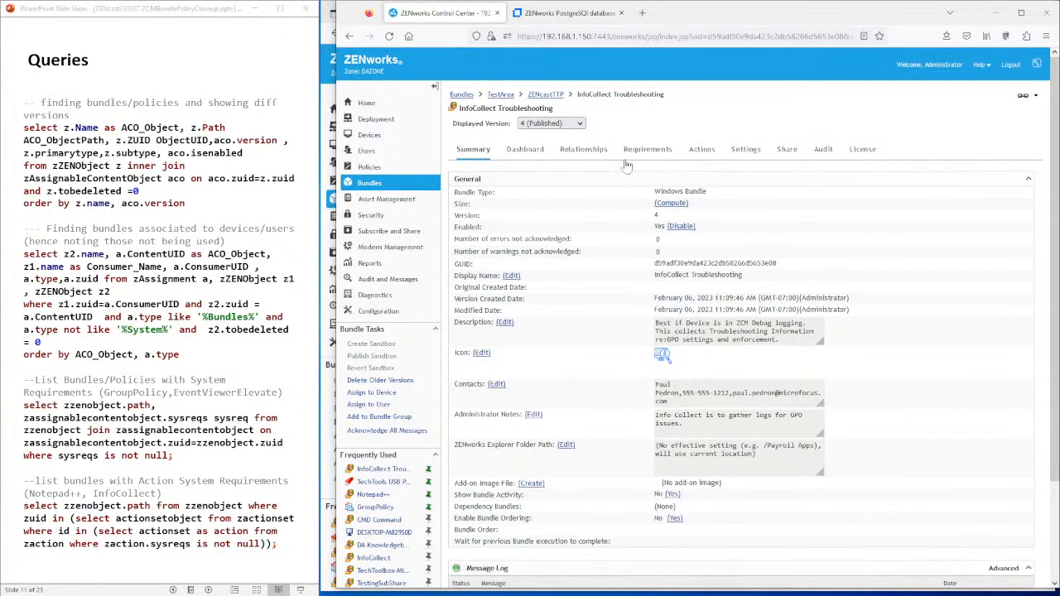
{"action": "left_click", "coordinate": [580, 123]}
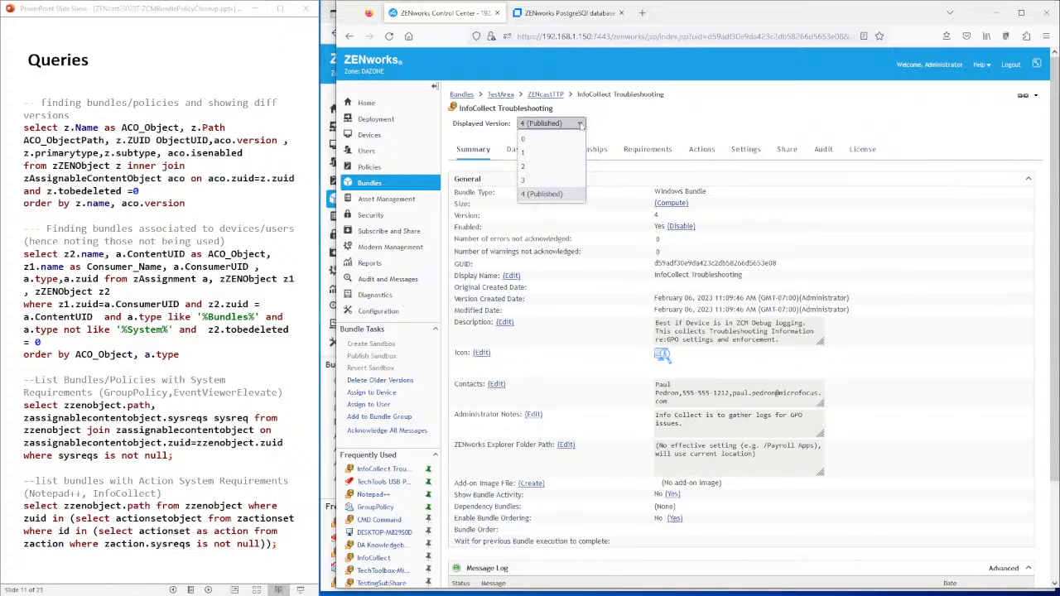
{"action": "left_click", "coordinate": [638, 130]}
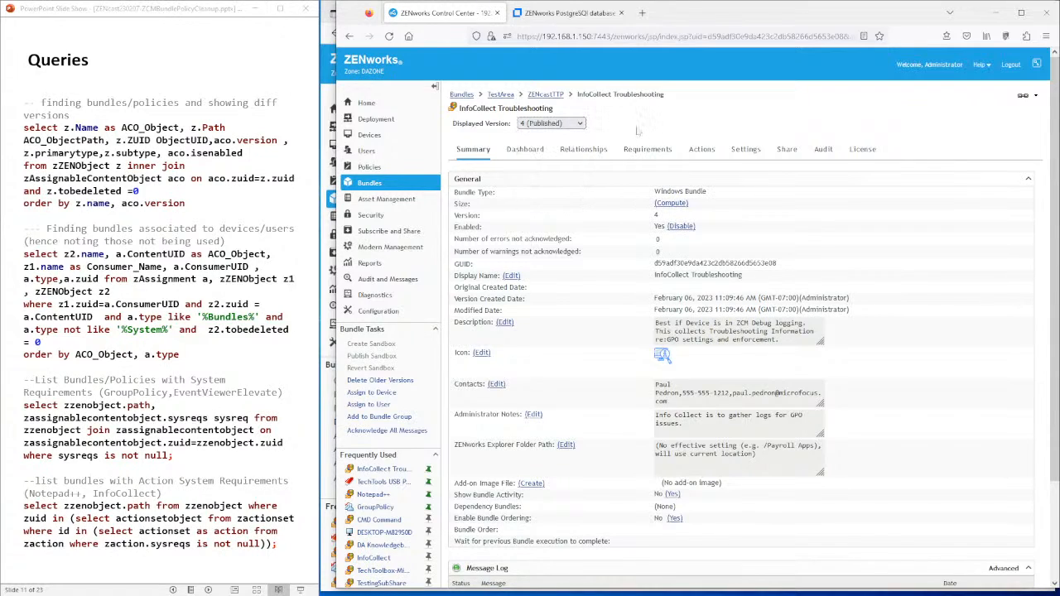
- Show InfoCollect Troubleshooting's Install actions, beginning with a disabled Prompt User step
{"action": "left_click", "coordinate": [580, 123]}
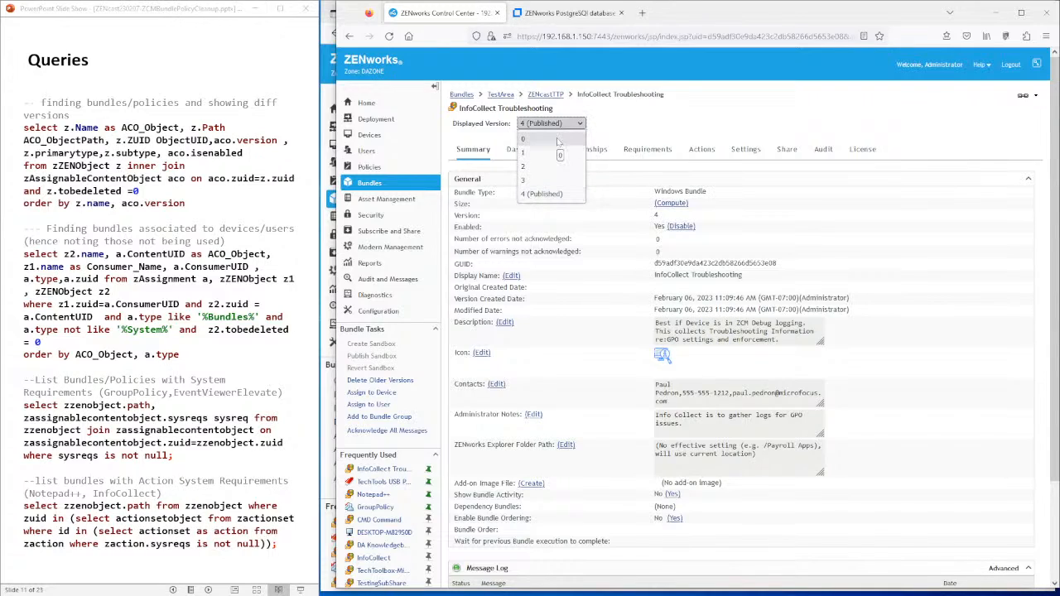
{"action": "left_click", "coordinate": [699, 151]}
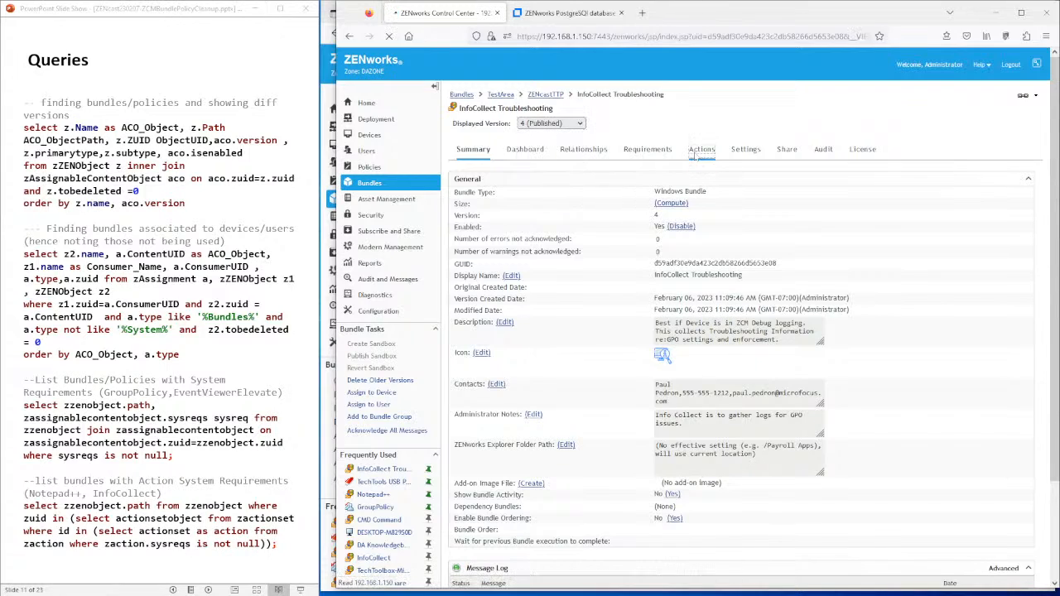
{"action": "left_click", "coordinate": [530, 198]}
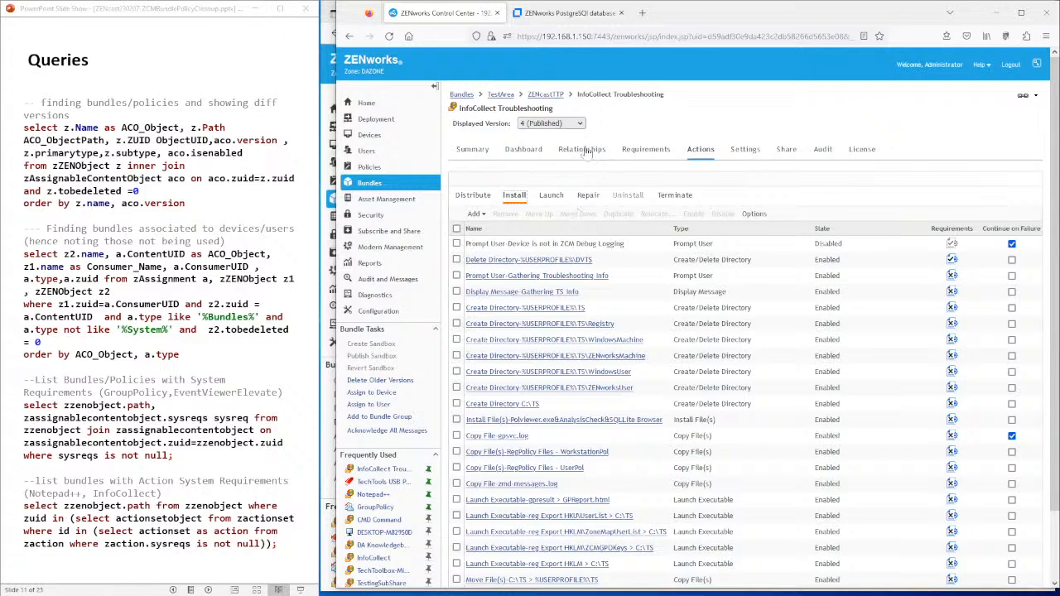
- Review InfoCollect Troubleshooting's versions 0 to 4 in Displayed Version, then return to DBeaver
{"action": "left_click", "coordinate": [570, 123]}
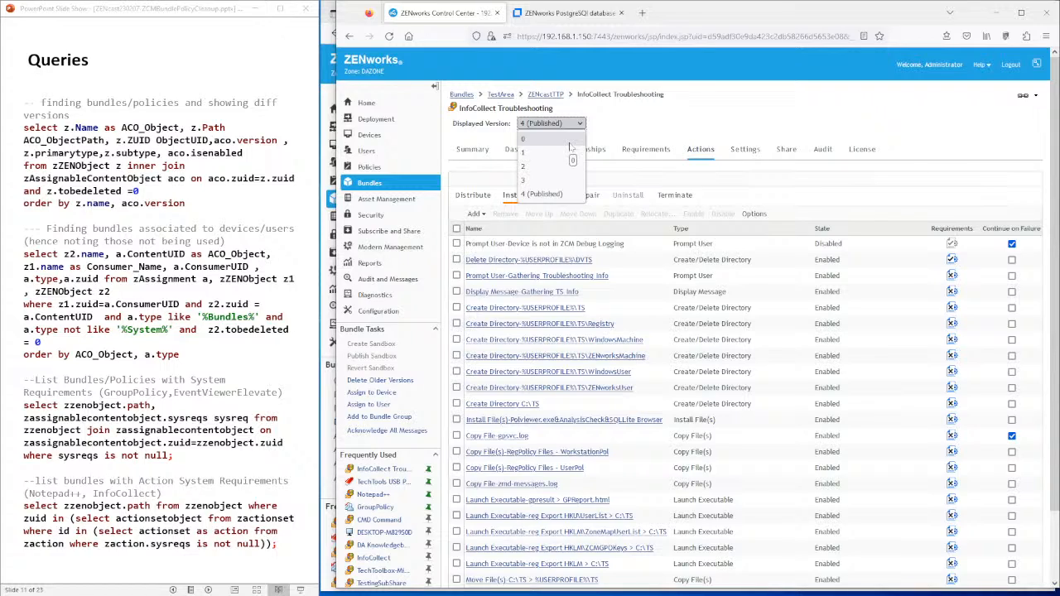
{"action": "left_click", "coordinate": [619, 123]}
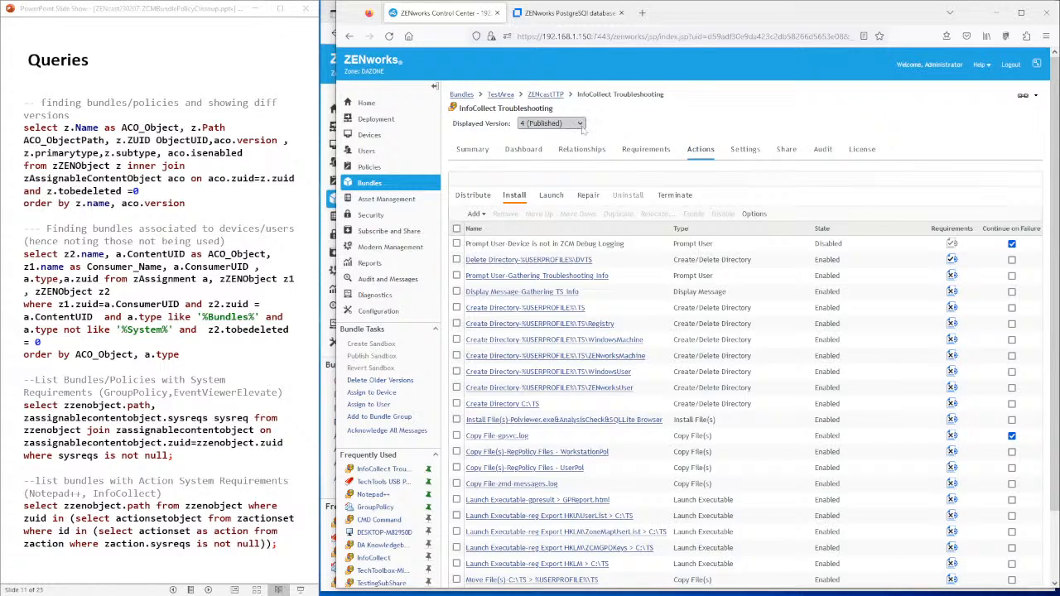
{"action": "left_click", "coordinate": [581, 126]}
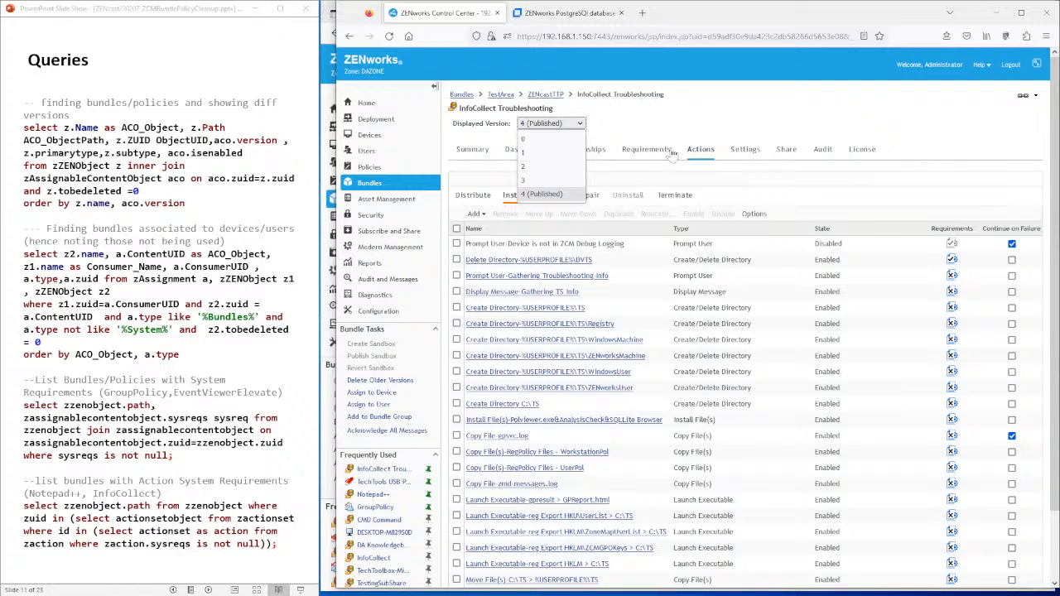
{"action": "left_click", "coordinate": [646, 124]}
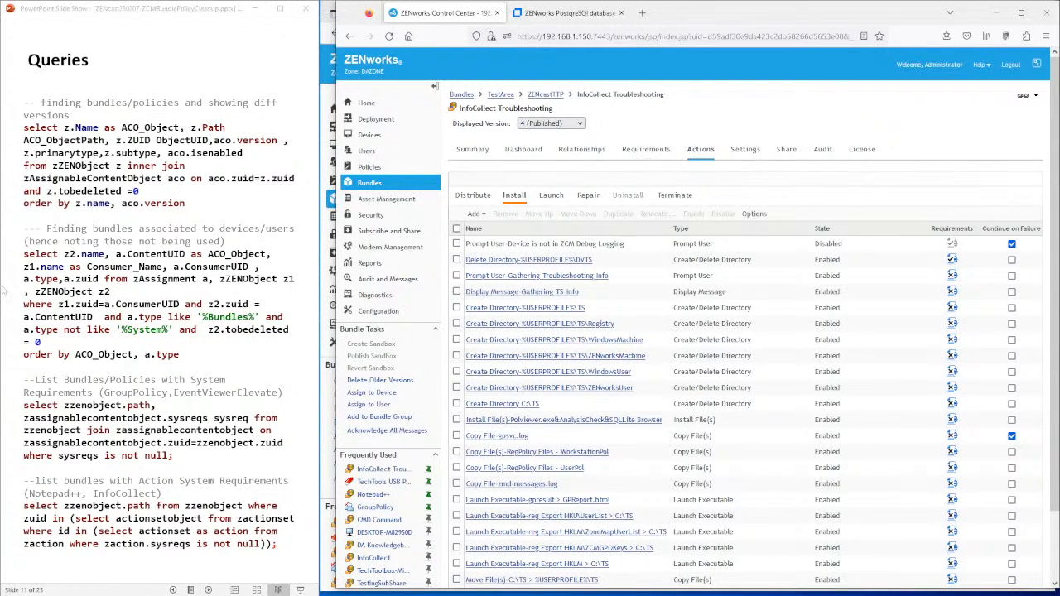
{"action": "key", "text": "alt+Tab"}
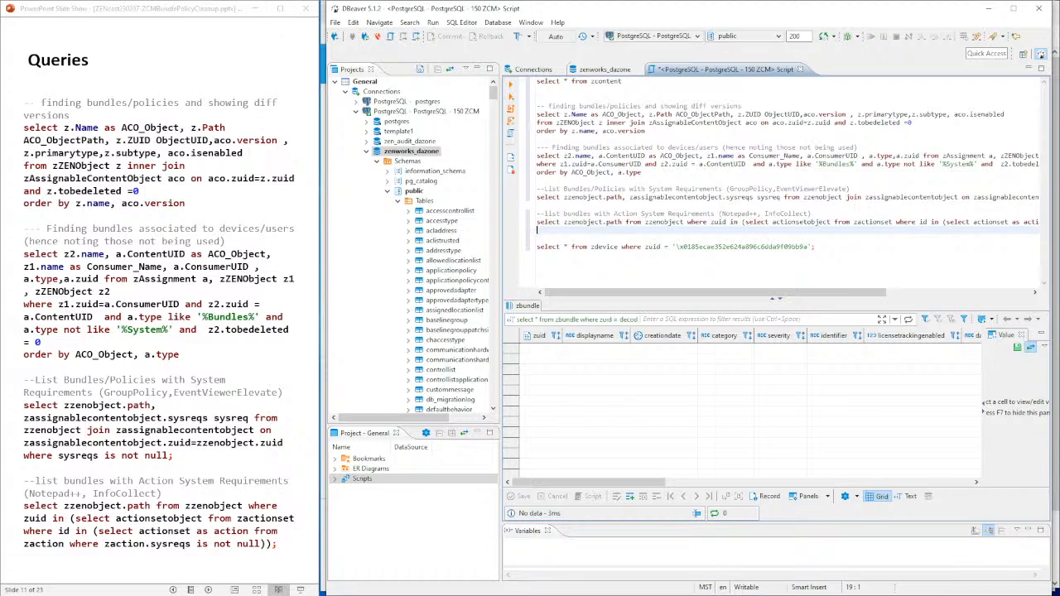
- Select the bundles/policies versions query, maximize DBeaver, and execute it for 108 rows
{"action": "left_click", "coordinate": [645, 130]}
{"action": "left_click_drag", "start_coordinate": [645, 131], "coordinate": [537, 115]}
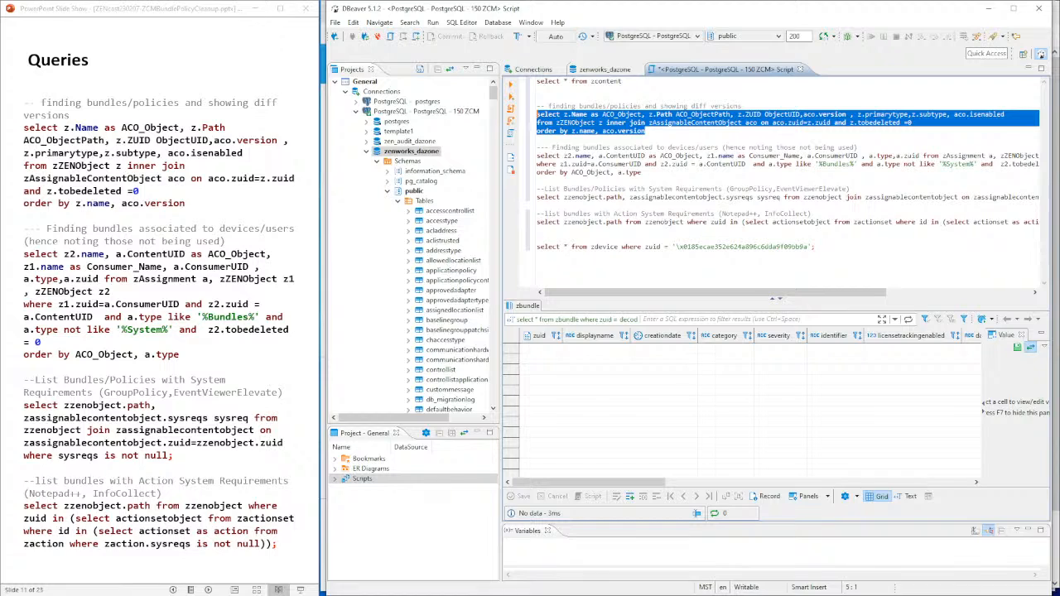
{"action": "left_click", "coordinate": [1013, 8]}
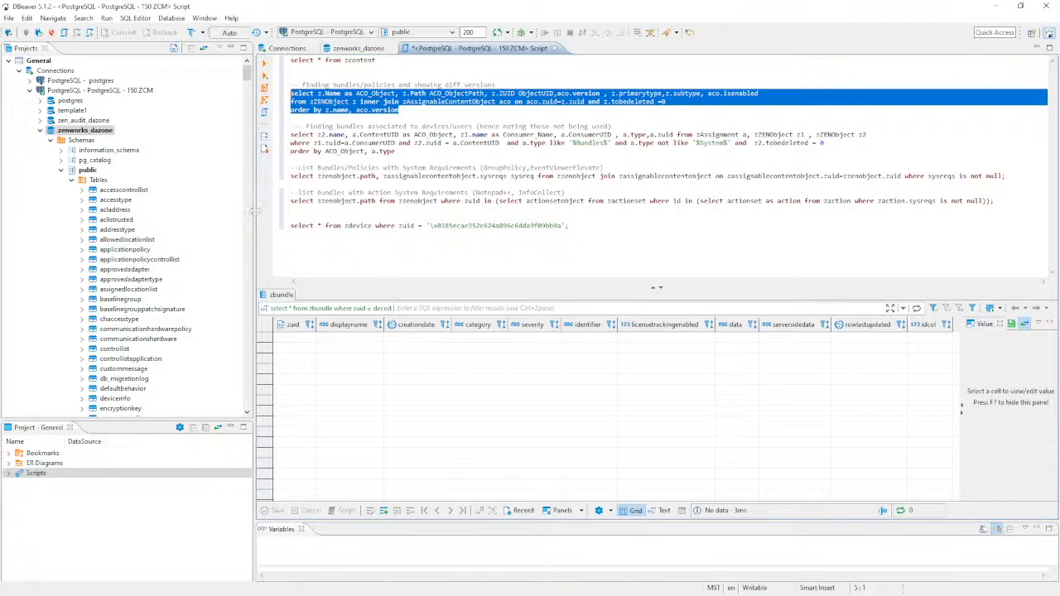
{"action": "left_click_drag", "start_coordinate": [255, 216], "coordinate": [119, 215]}
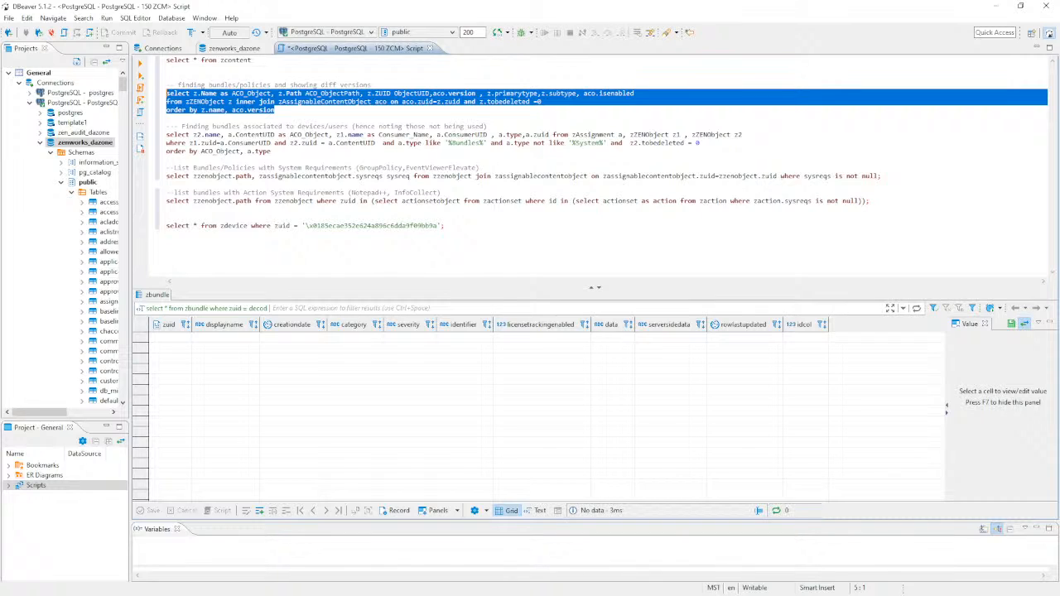
{"action": "left_click", "coordinate": [139, 64]}
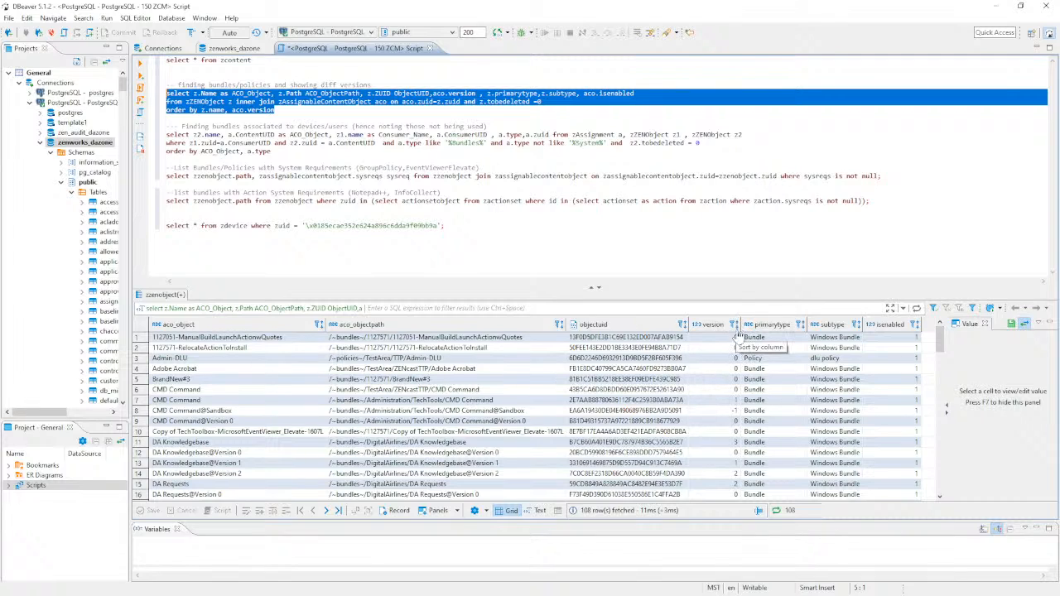
- Inspect the aco_object value and the objectuids of DA Knowledgebase and its Version 0 and 1 entries
{"action": "left_click", "coordinate": [224, 325]}
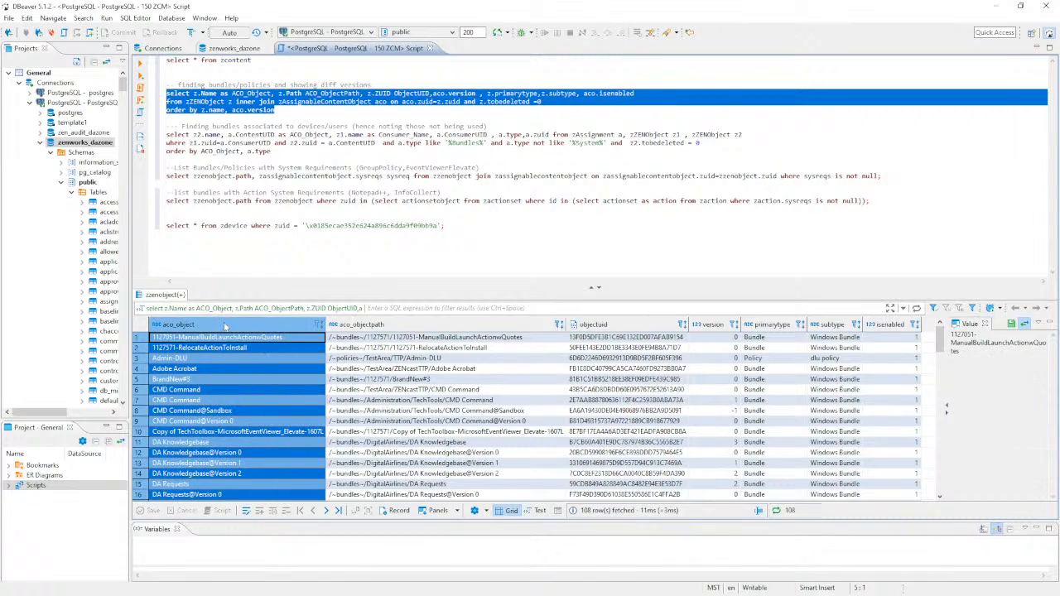
{"action": "left_click", "coordinate": [321, 330]}
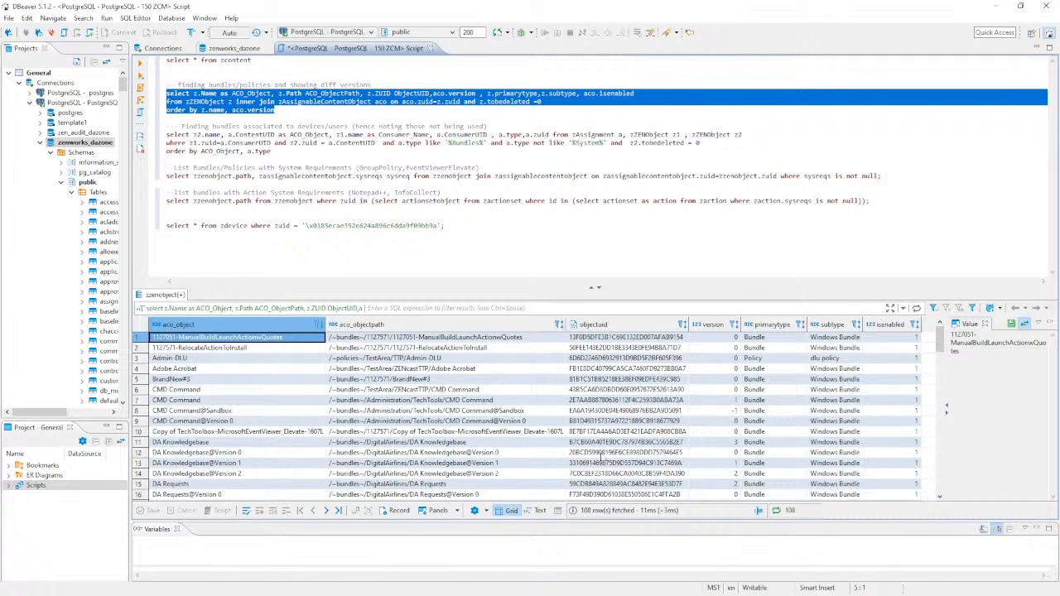
{"action": "left_click", "coordinate": [600, 462]}
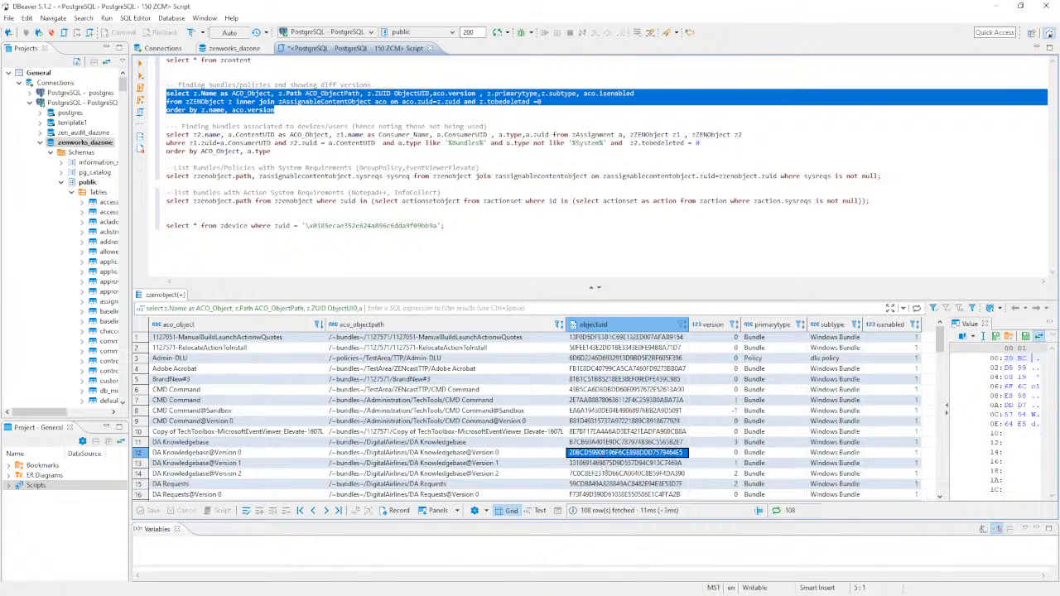
{"action": "left_click", "coordinate": [603, 473]}
{"action": "left_click", "coordinate": [602, 453]}
- Compare the DA Knowledgebase name entries for Versions 0–2 and confirm its version number 3
{"action": "left_click", "coordinate": [204, 445]}
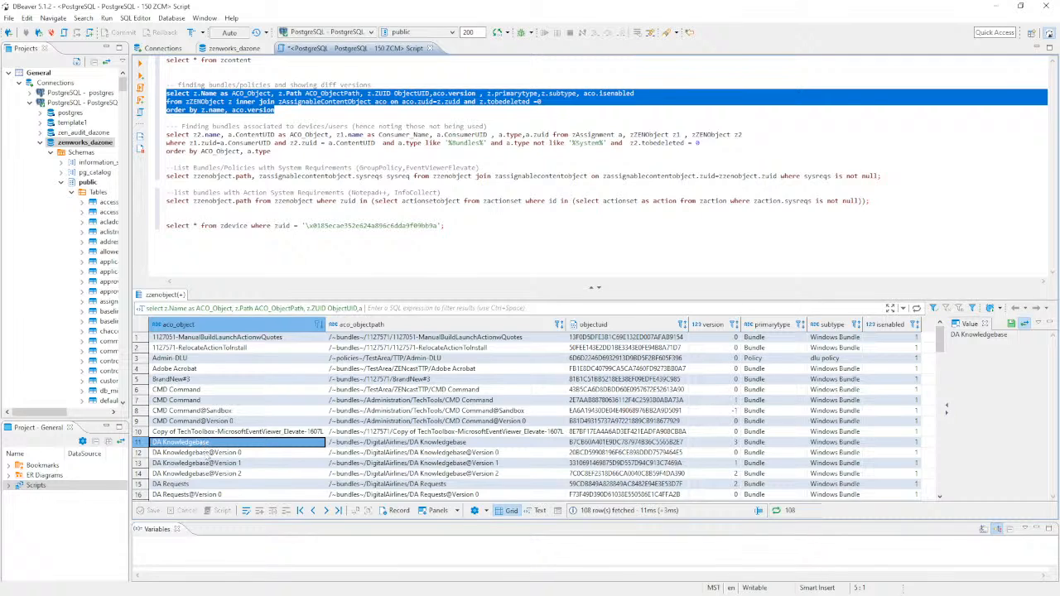
{"action": "left_click", "coordinate": [206, 455]}
{"action": "left_click", "coordinate": [201, 464]}
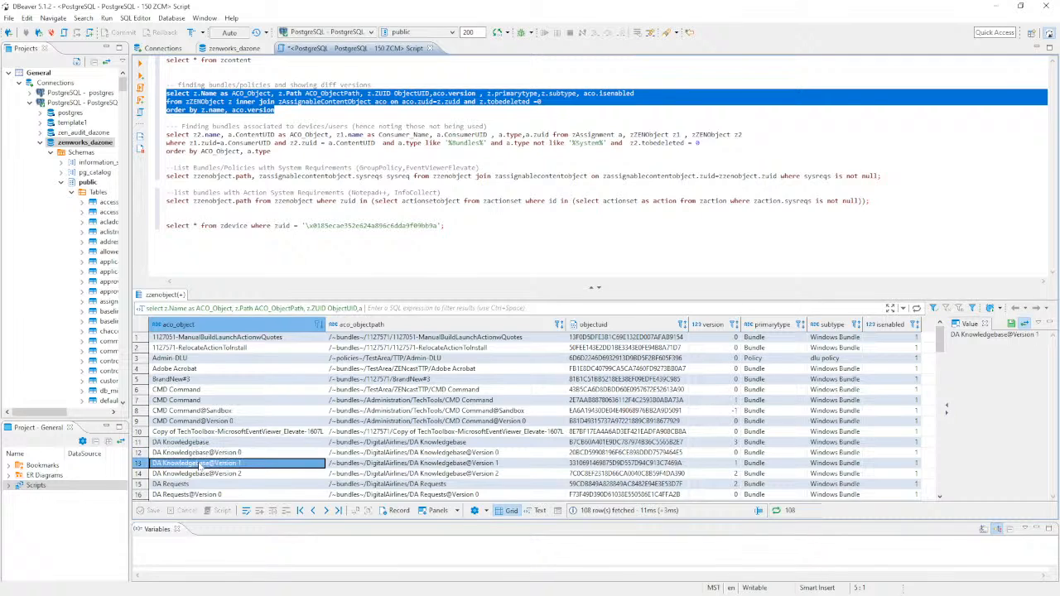
{"action": "left_click", "coordinate": [207, 474]}
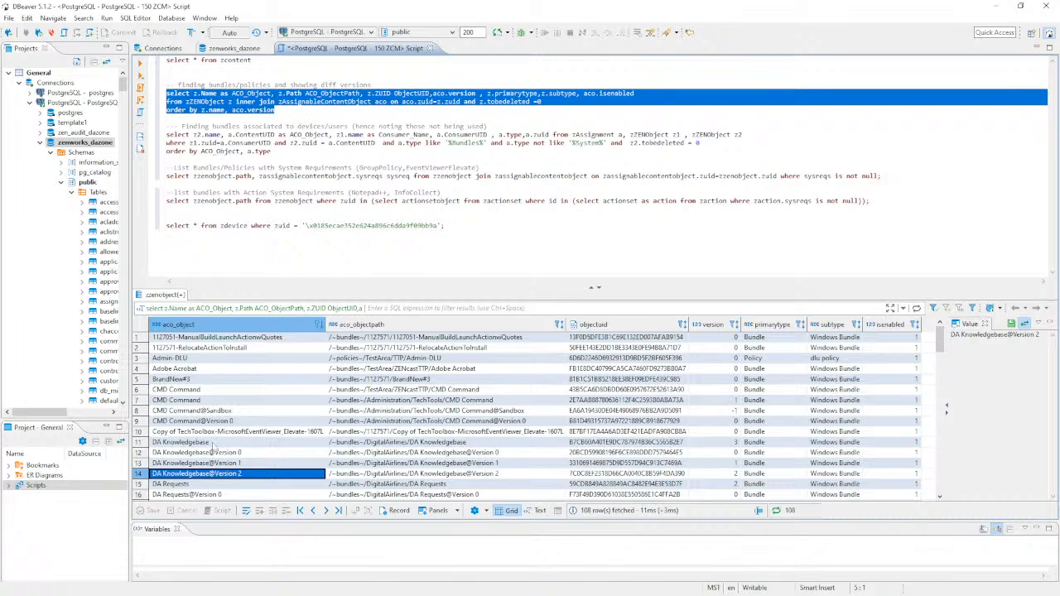
{"action": "left_click", "coordinate": [212, 444]}
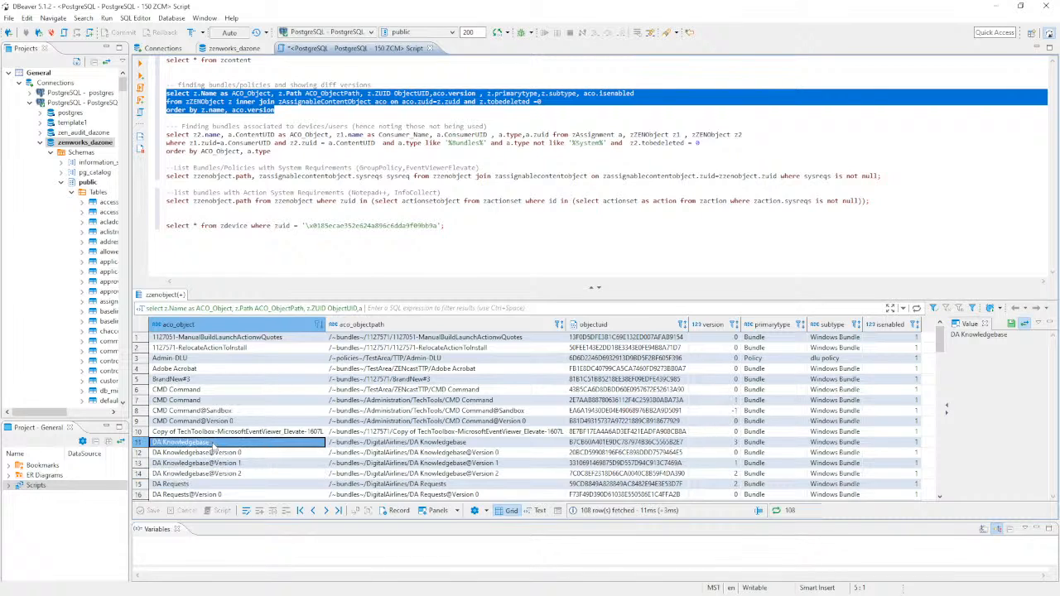
{"action": "left_click", "coordinate": [732, 443]}
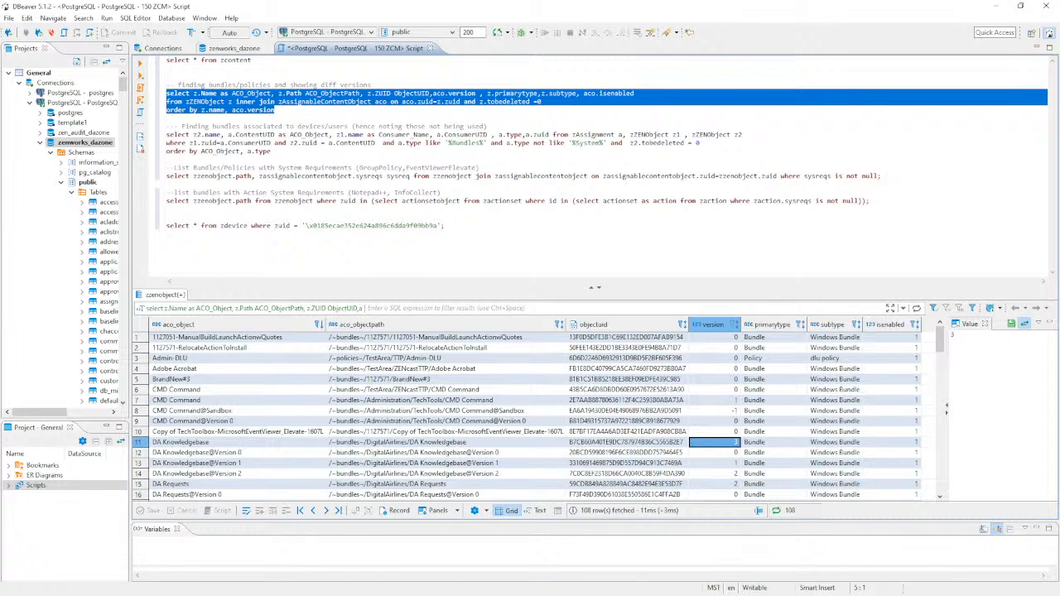
- Return to ZENworks Control Center and go back to the bundles list
{"action": "key", "text": "alt+Tab"}
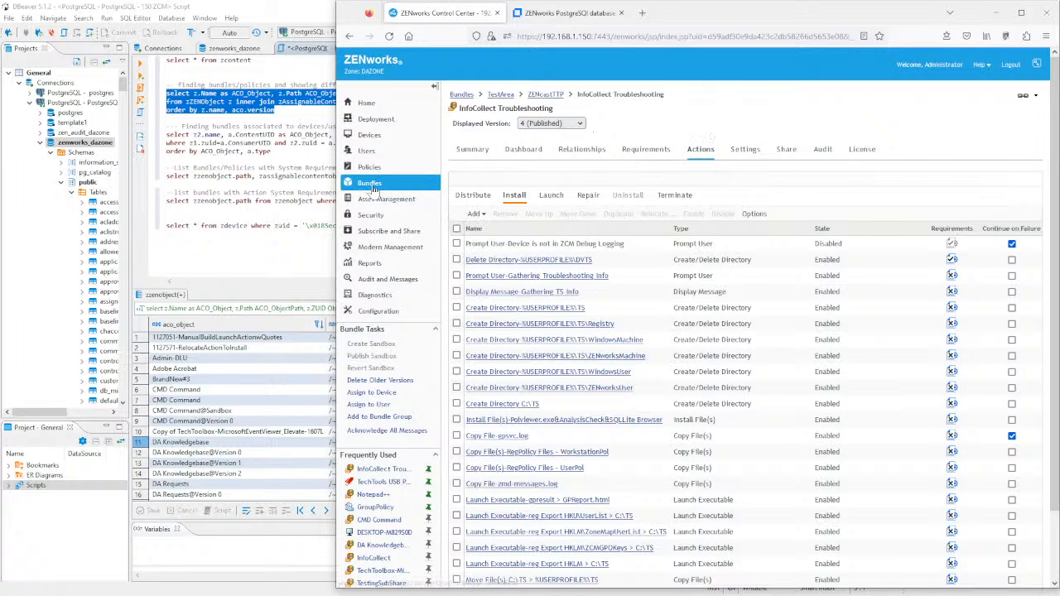
{"action": "scroll", "coordinate": [515, 328], "scroll_direction": "down", "scroll_amount": 2}
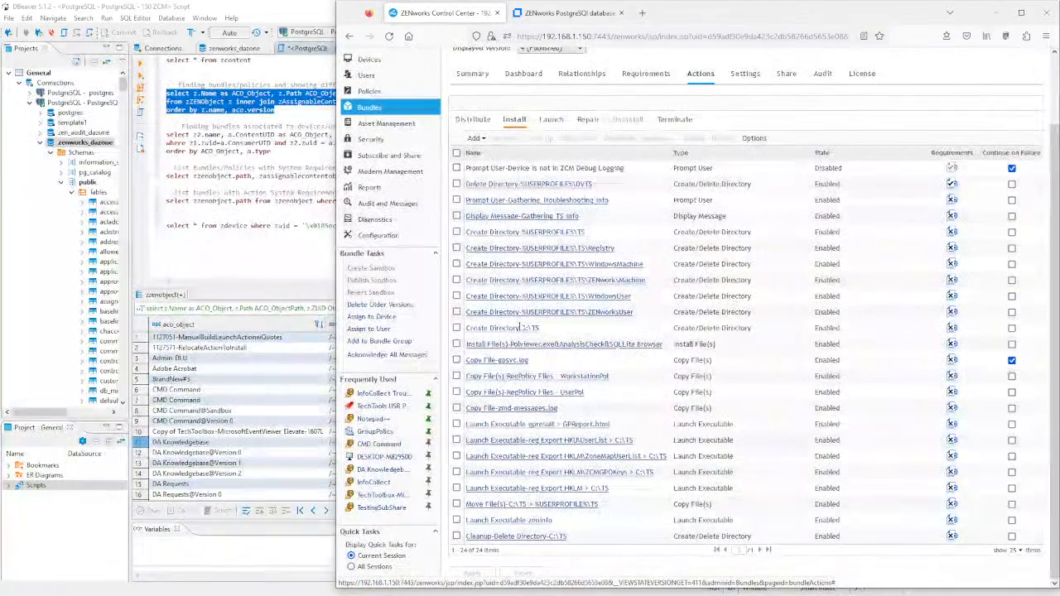
{"action": "left_click", "coordinate": [379, 109]}
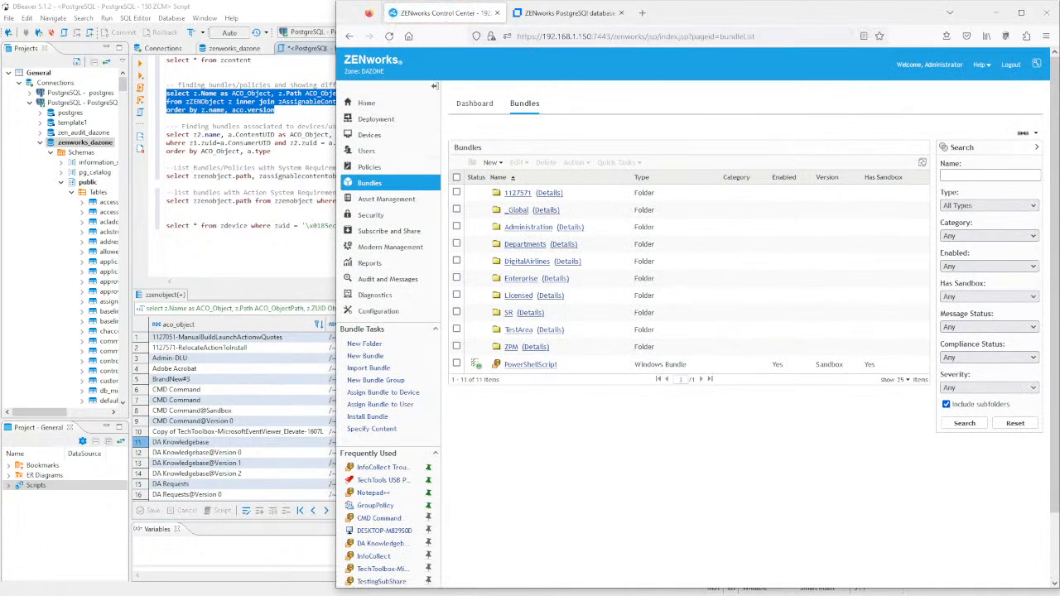
- Search bundles for 'DA', open DA Knowledgebase and check its available versions
{"action": "type", "text": "DA"}
{"action": "left_click", "coordinate": [953, 423]}
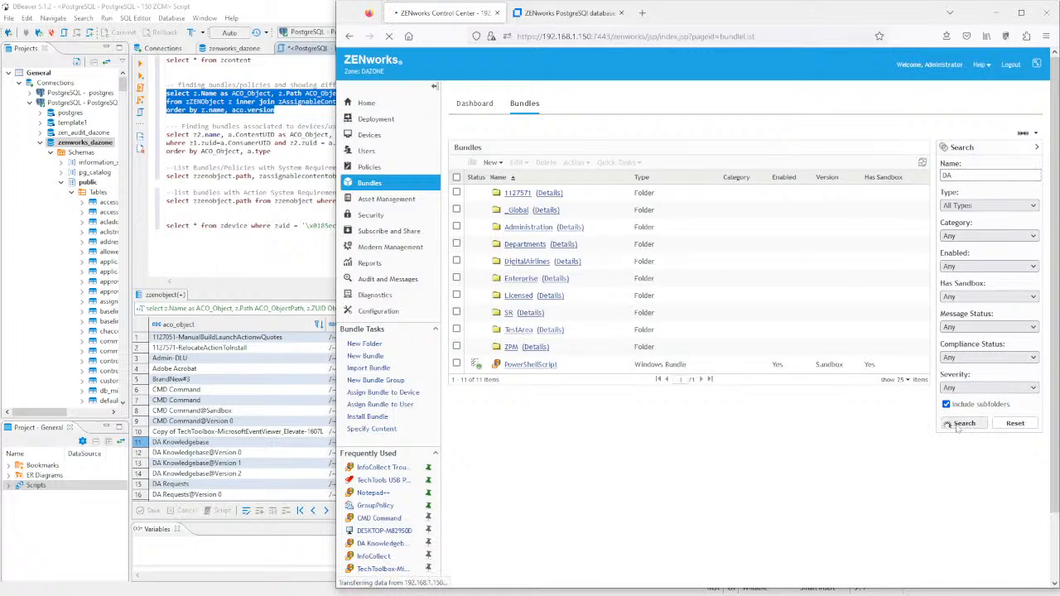
{"action": "left_click", "coordinate": [556, 210]}
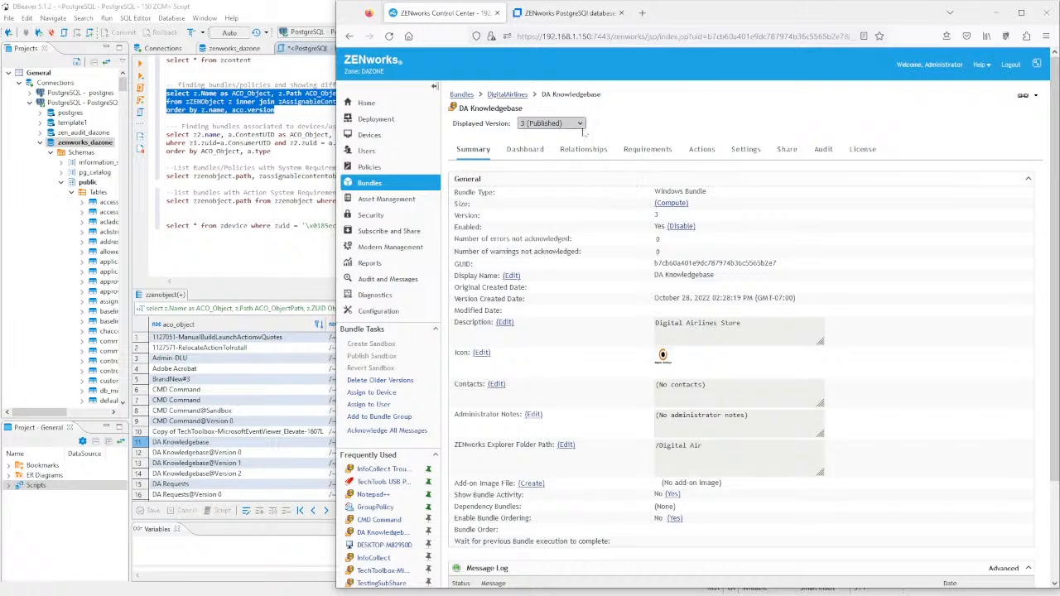
{"action": "left_click", "coordinate": [581, 124]}
{"action": "left_click", "coordinate": [583, 125]}
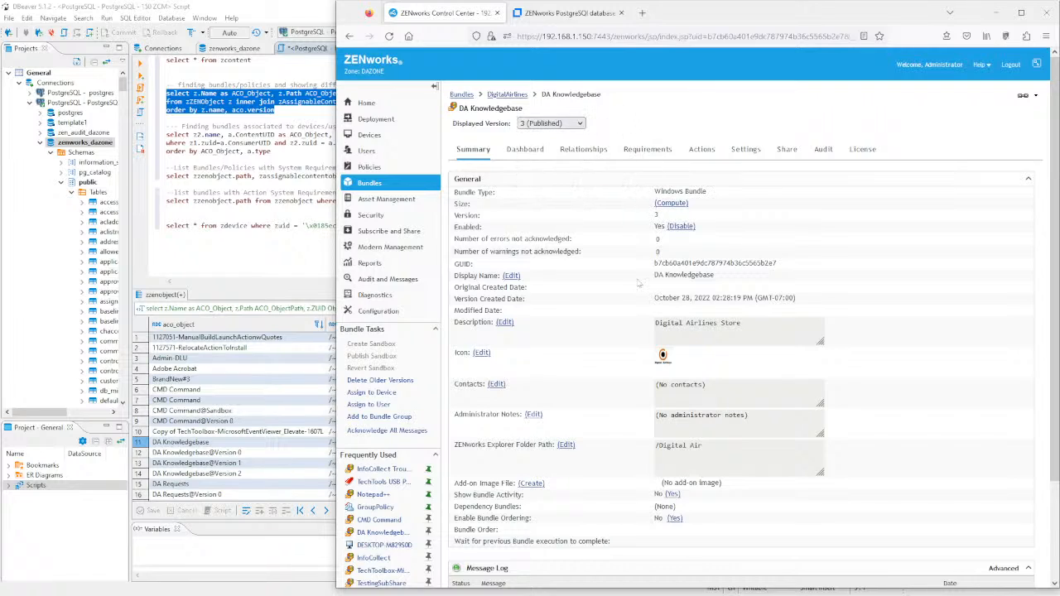
- Delete DA Knowledgebase versions older than version 2
{"action": "left_click", "coordinate": [404, 381]}
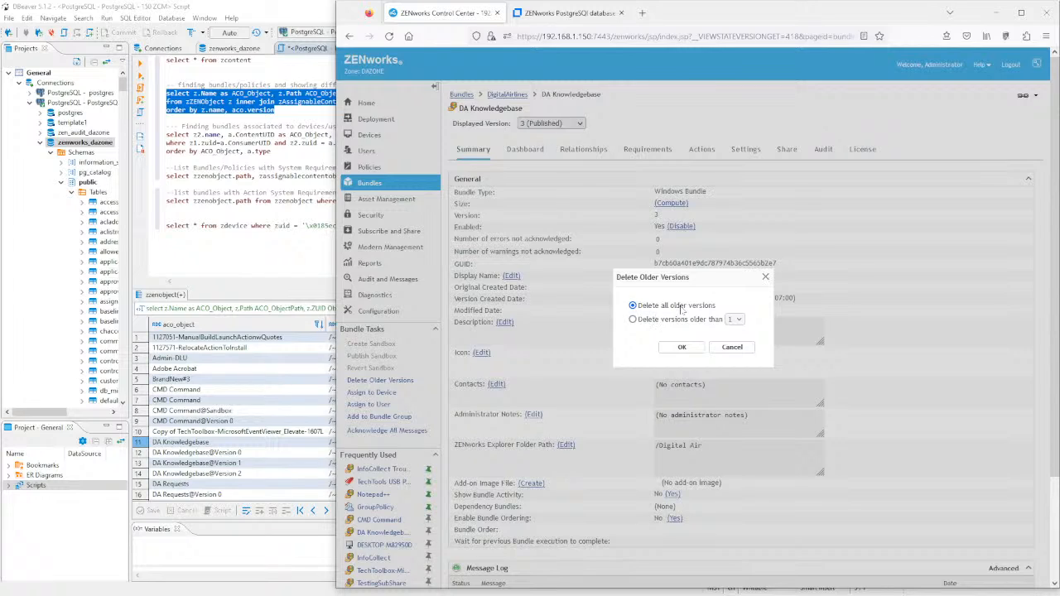
{"action": "left_click", "coordinate": [670, 323]}
{"action": "left_click", "coordinate": [736, 320]}
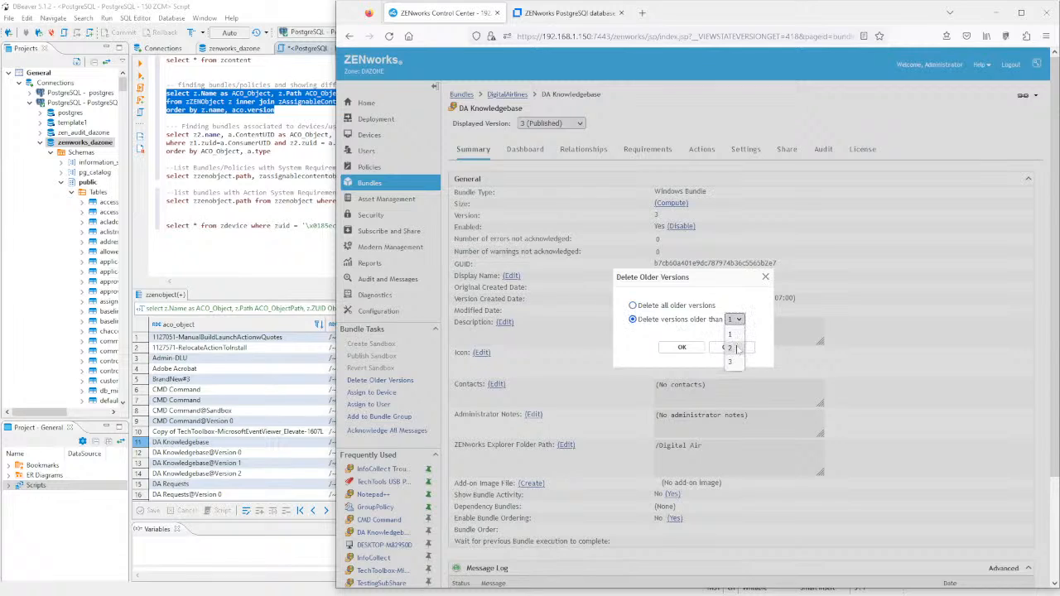
{"action": "left_click", "coordinate": [736, 348]}
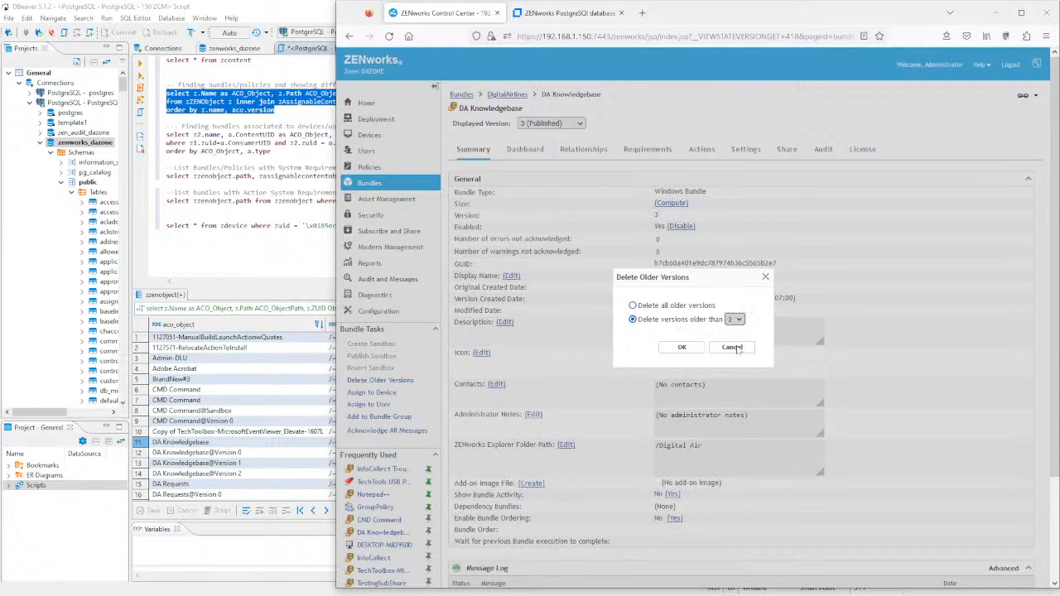
{"action": "left_click", "coordinate": [682, 348]}
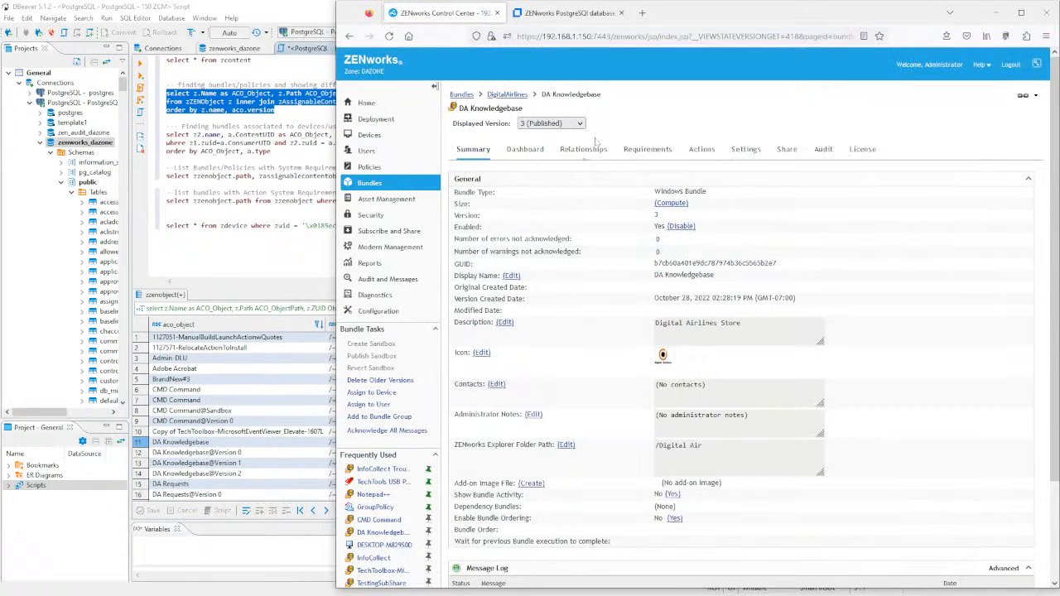
- Delete the remaining older version, leaving only 3 (Published), then select the versions query in DBeaver
{"action": "left_click", "coordinate": [581, 124]}
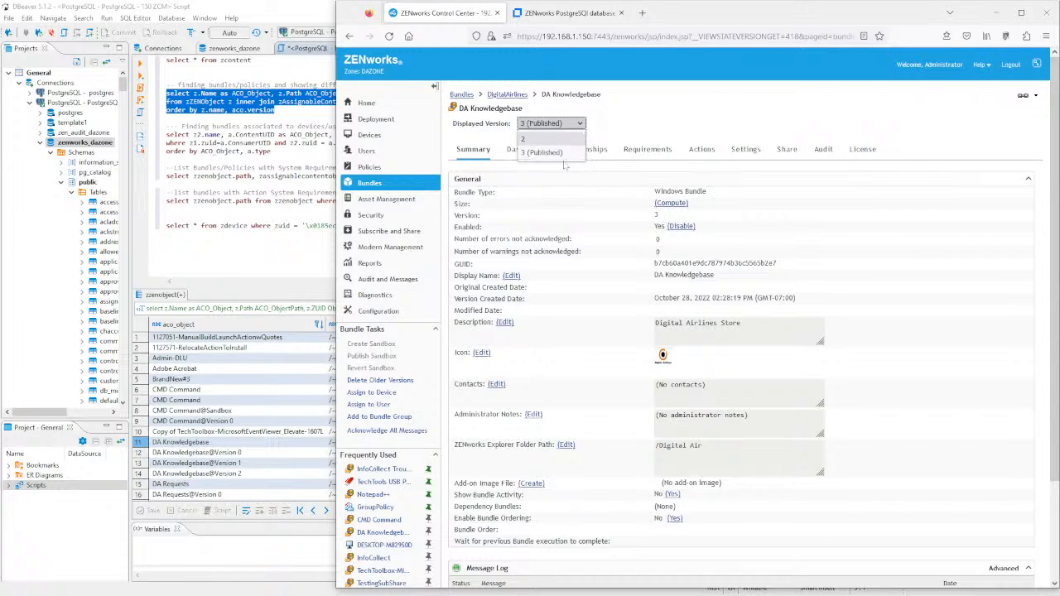
{"action": "left_click", "coordinate": [403, 383]}
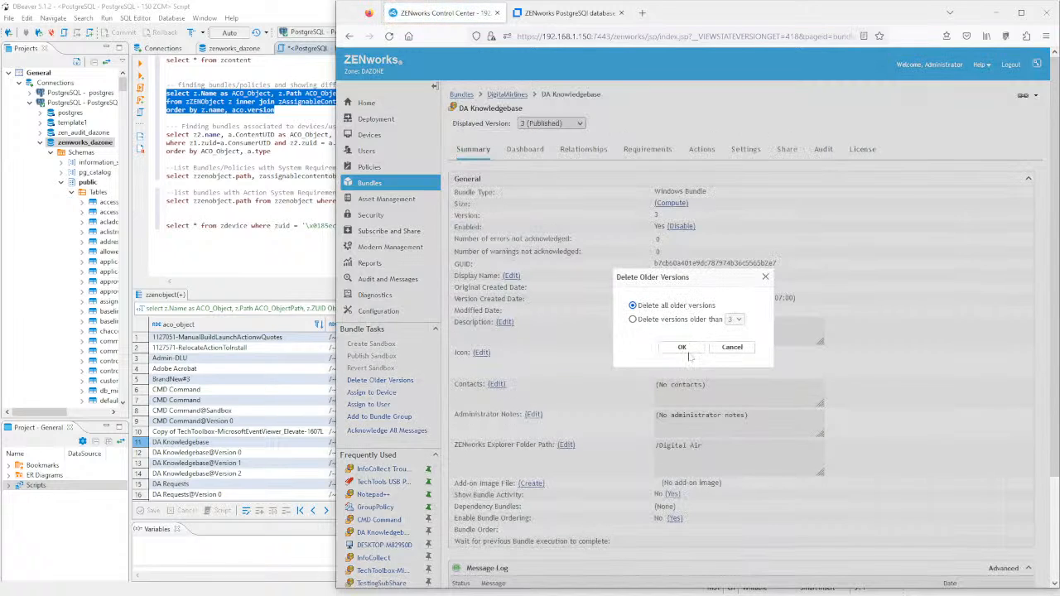
{"action": "left_click", "coordinate": [682, 347]}
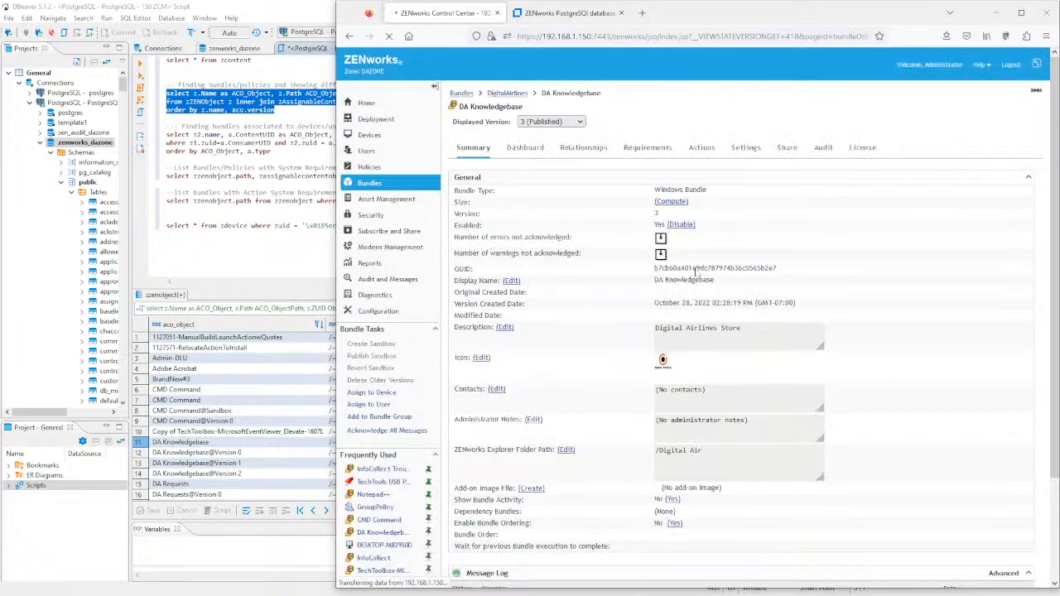
{"action": "left_click", "coordinate": [581, 123]}
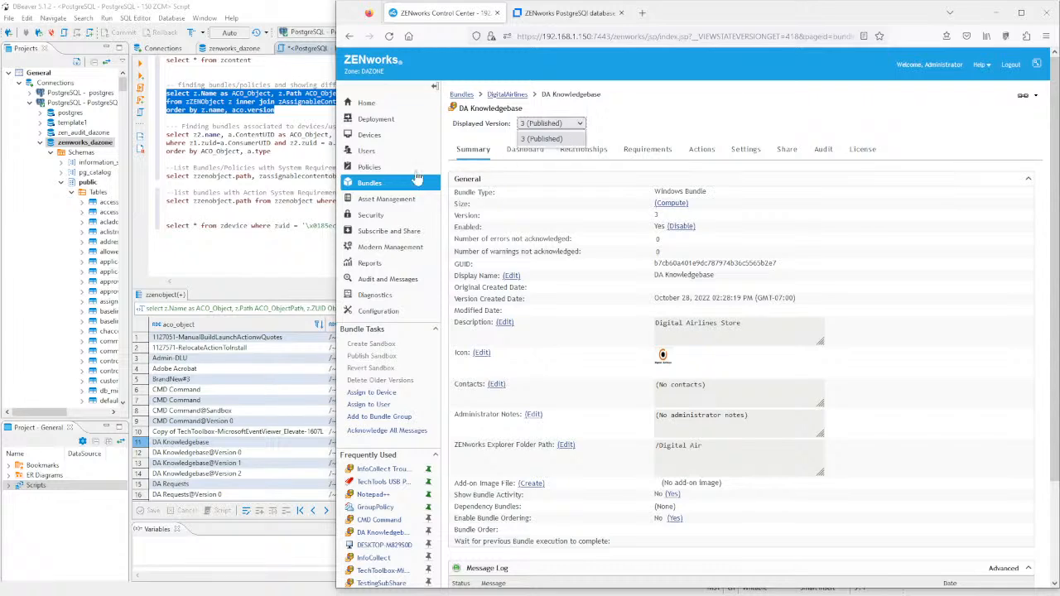
{"action": "left_click", "coordinate": [298, 118]}
{"action": "key", "text": "shift+Up"}
{"action": "key", "text": "shift+Up"}
{"action": "key", "text": "shift+Up"}
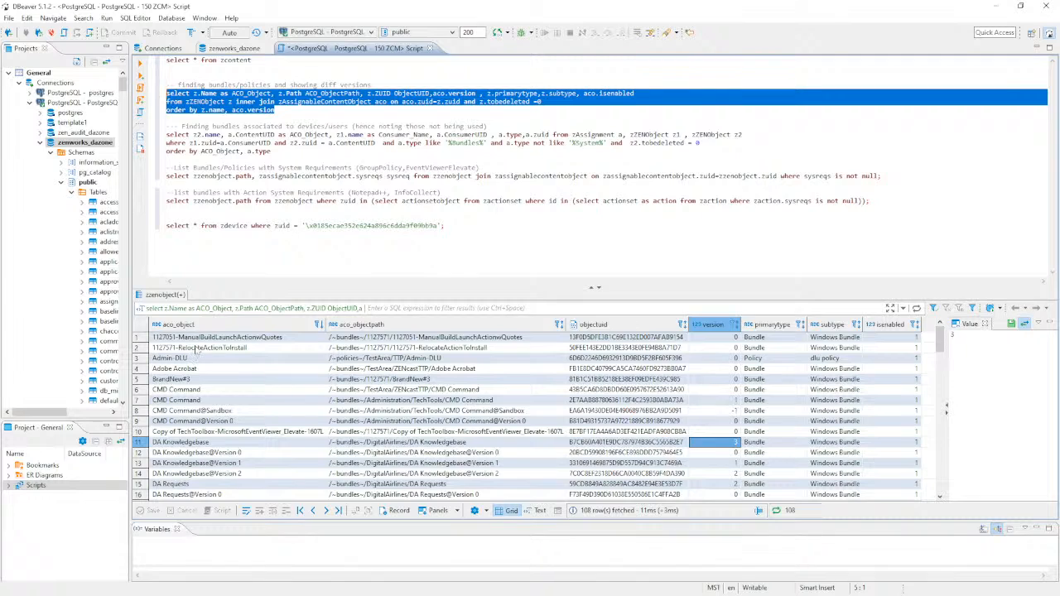
- Rerun the versions query to confirm 105 rows, then select the bundle assignments query
{"action": "left_click", "coordinate": [141, 64]}
{"action": "left_click", "coordinate": [225, 444]}
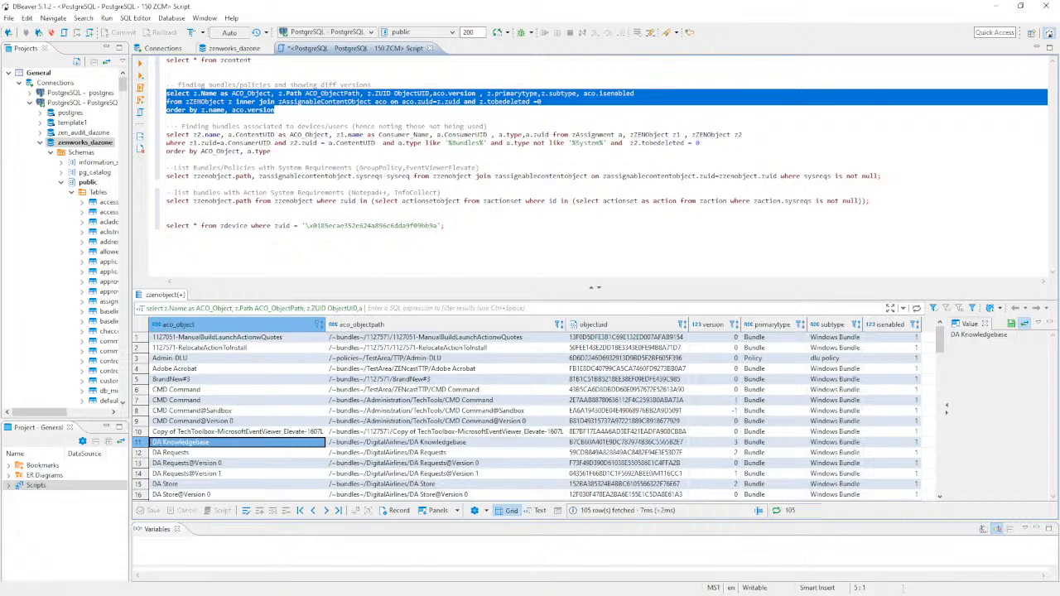
{"action": "left_click", "coordinate": [273, 152]}
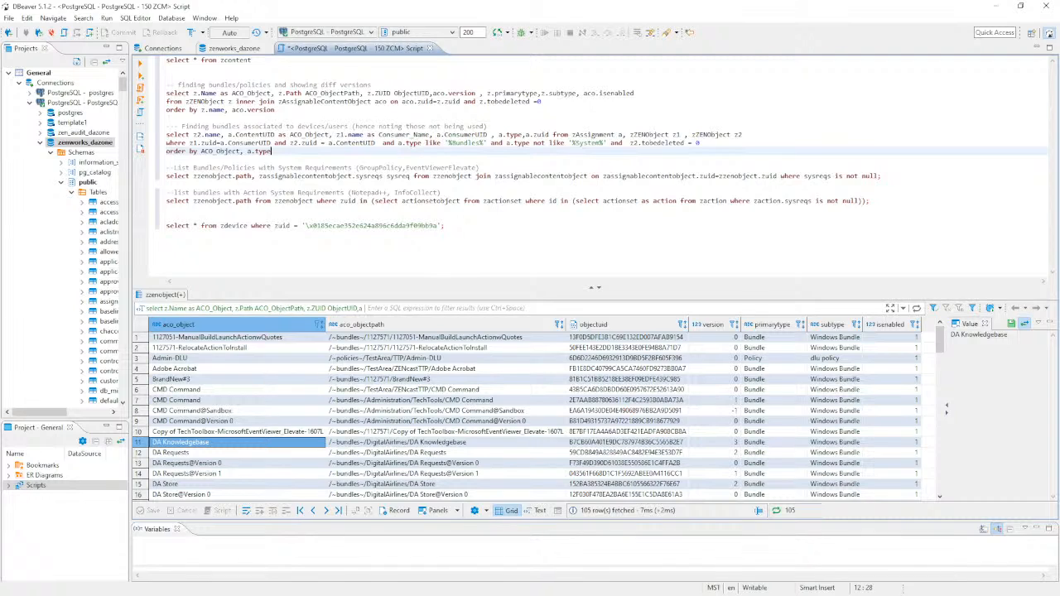
{"action": "key", "text": "shift+Up"}
{"action": "key", "text": "shift+Up"}
{"action": "key", "text": "shift+Home"}
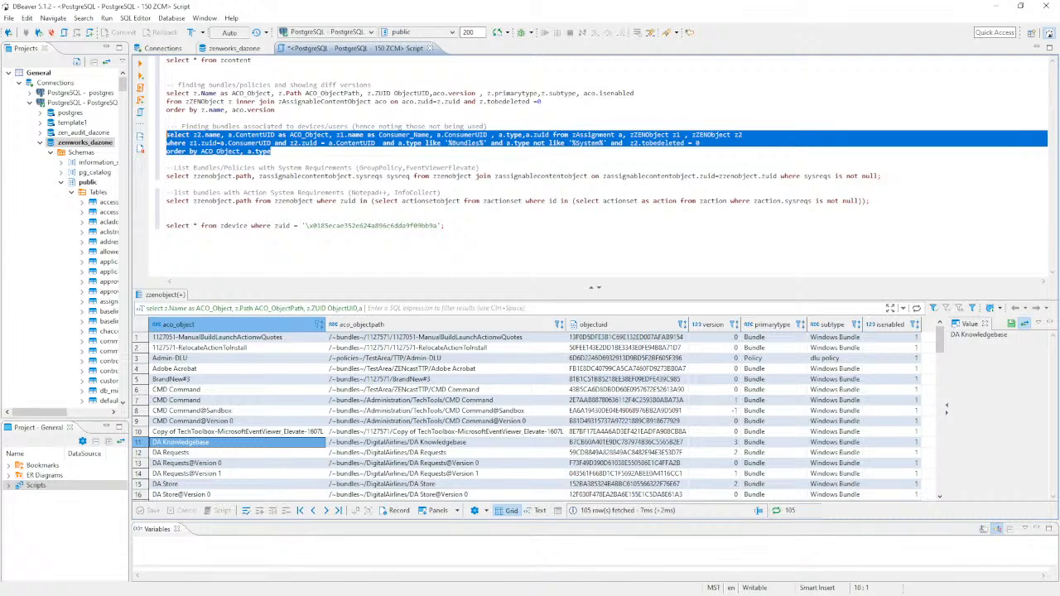
- Run the assignments query and review consumers ~workstations~, ZAMOnly (27), DC, Looney, Marvel, Security and Users
{"action": "left_click", "coordinate": [140, 63]}
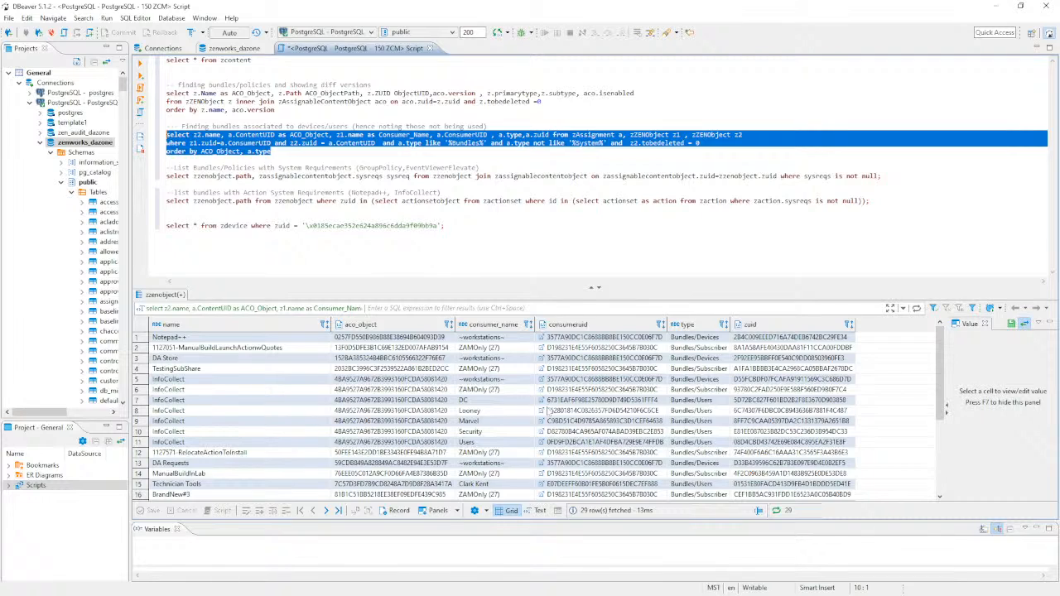
{"action": "left_click_drag", "start_coordinate": [286, 126], "coordinate": [244, 126]}
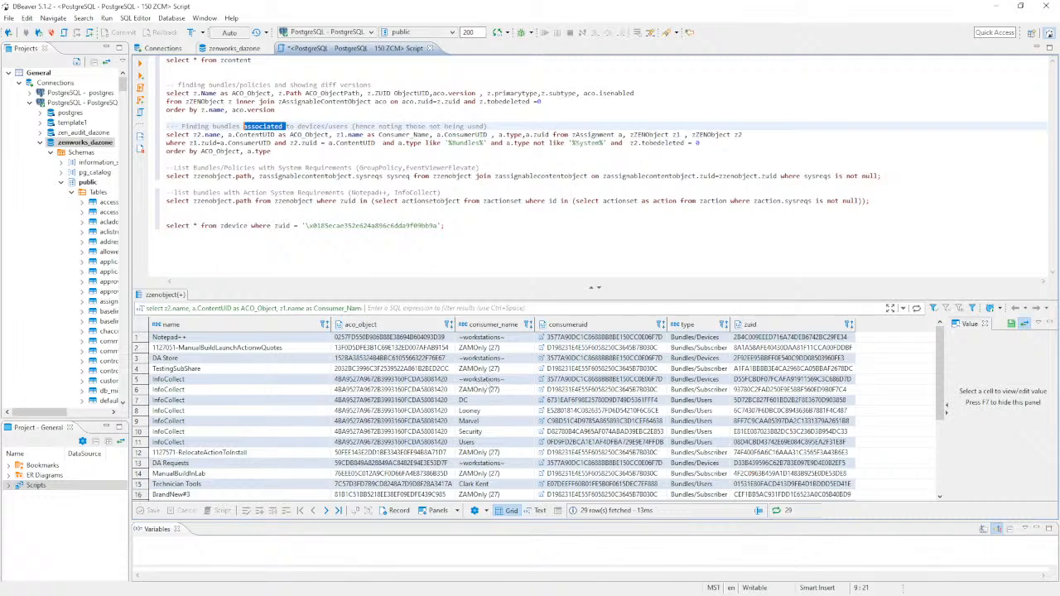
{"action": "left_click", "coordinate": [484, 381]}
{"action": "key", "text": "Down"}
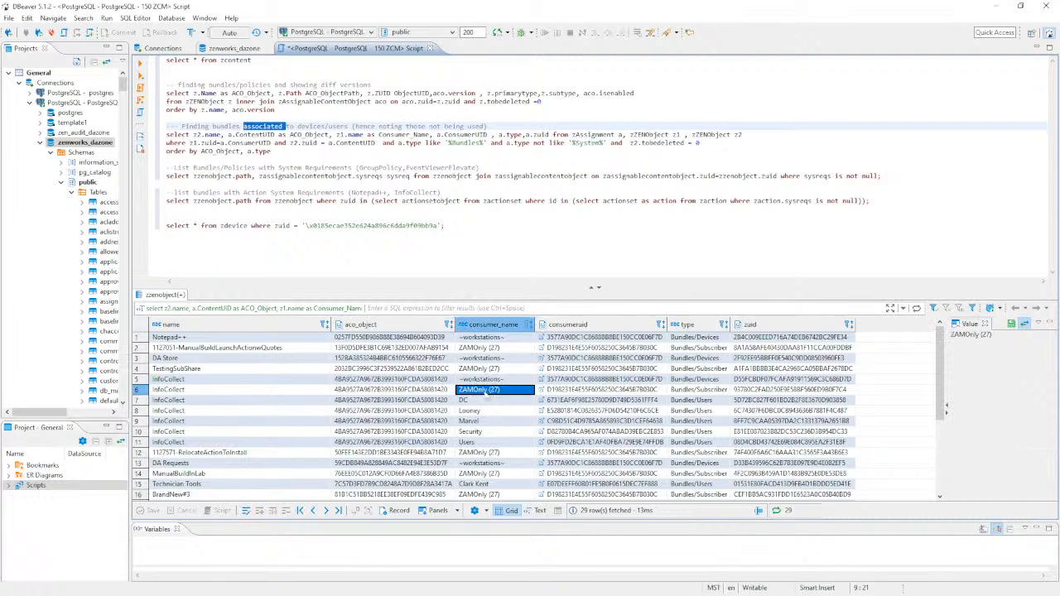
{"action": "key", "text": "Down"}
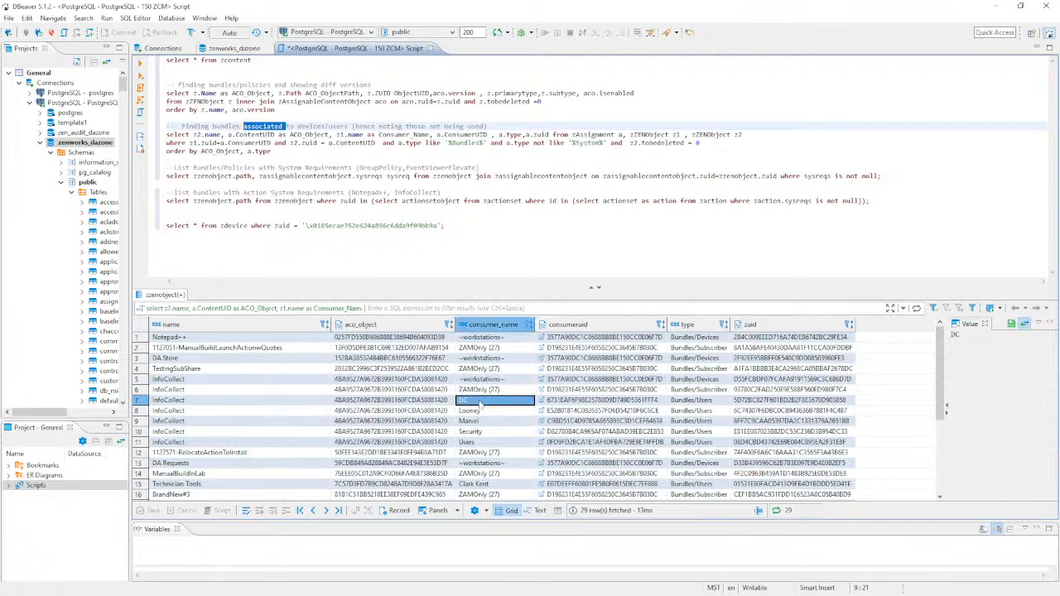
{"action": "key", "text": "Up"}
{"action": "key", "text": "Down"}
{"action": "left_click", "coordinate": [484, 412]}
{"action": "left_click", "coordinate": [484, 422]}
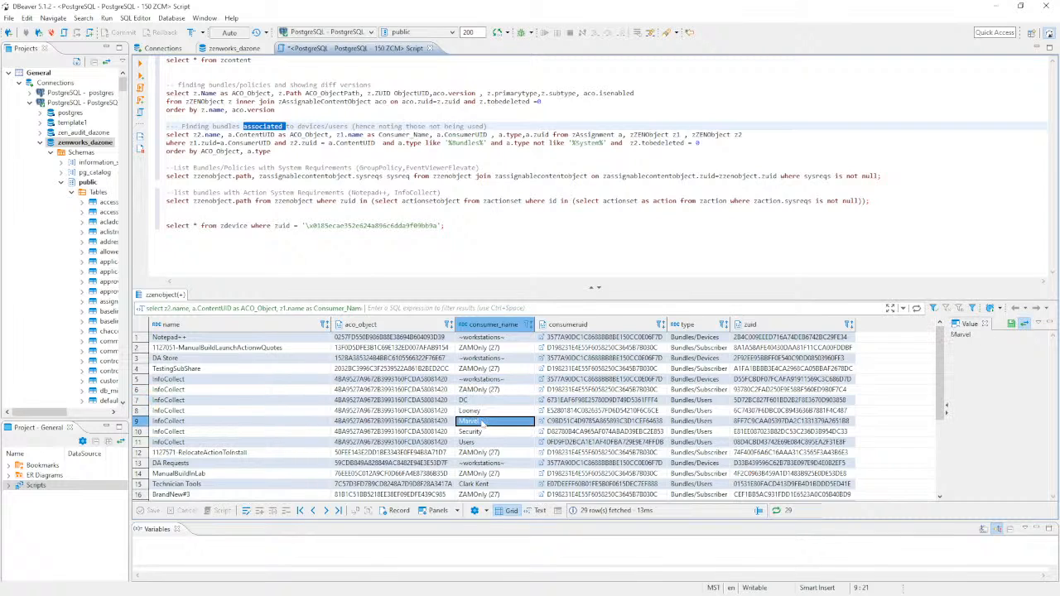
{"action": "left_click", "coordinate": [484, 432]}
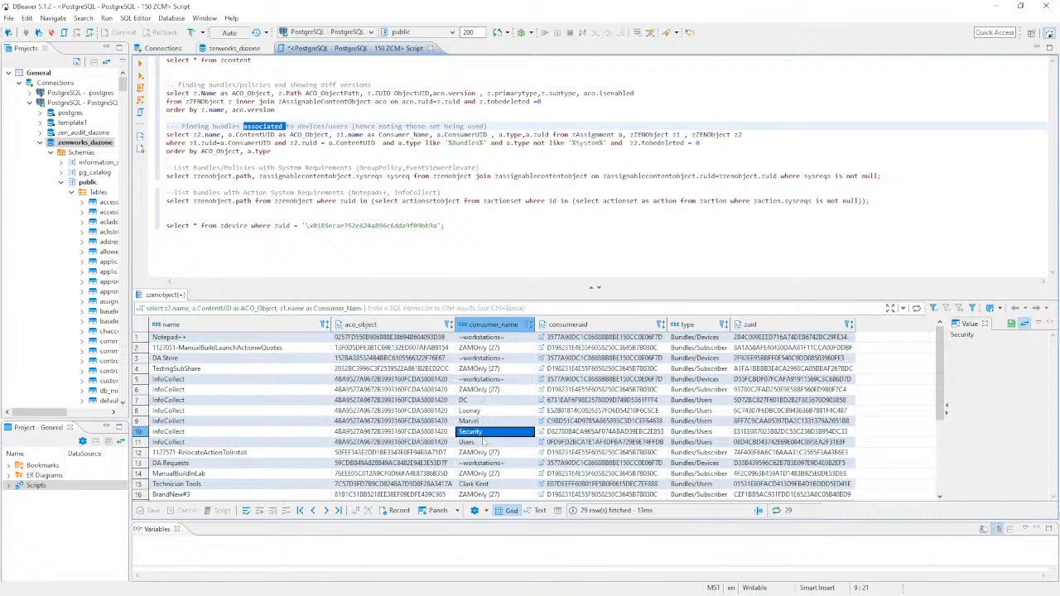
{"action": "left_click", "coordinate": [485, 442]}
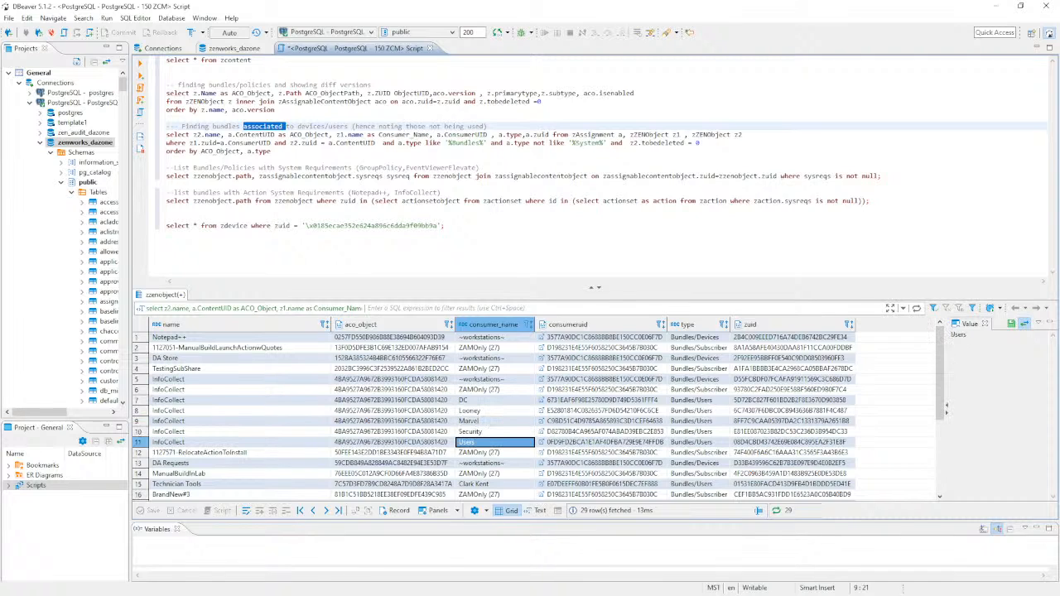
{"action": "key", "text": "alt+Tab"}
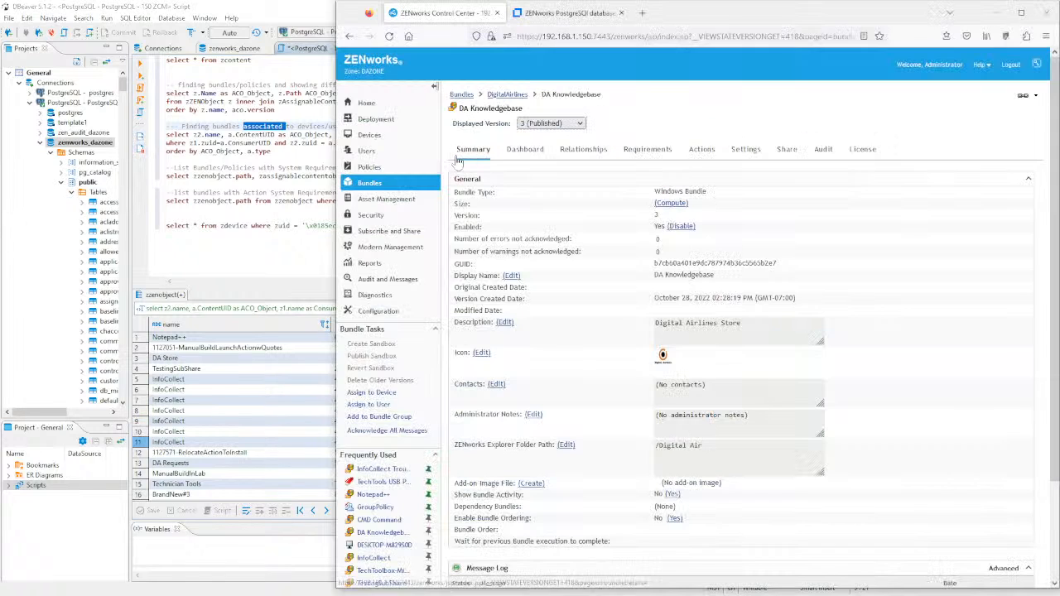
- Check the DigitalAir.com user source, open InfoCollect Troubleshooting, then go up to the ZENcastTTP folder
{"action": "left_click", "coordinate": [378, 311]}
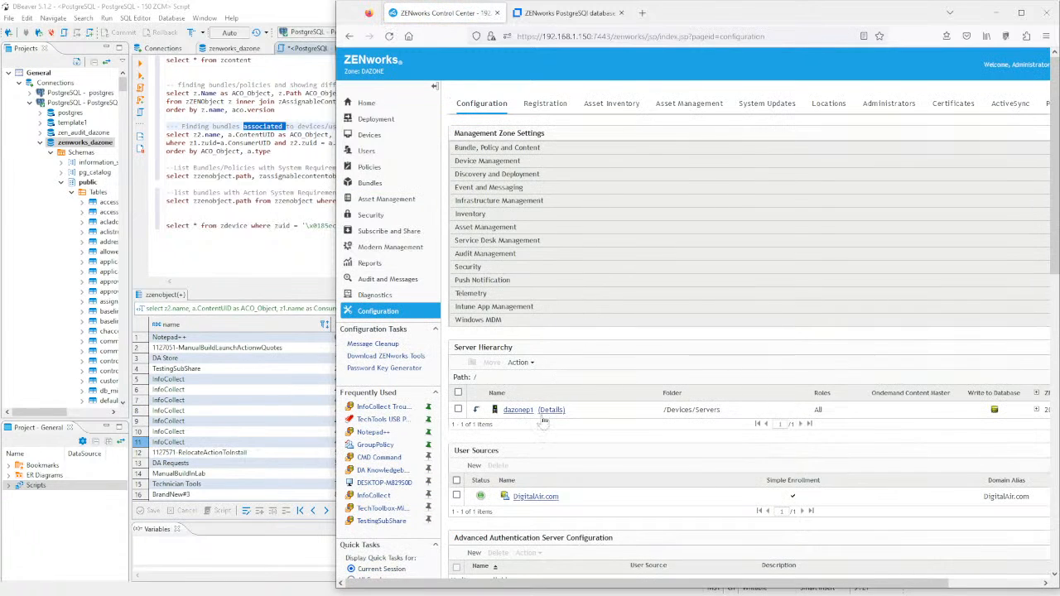
{"action": "left_click", "coordinate": [531, 497]}
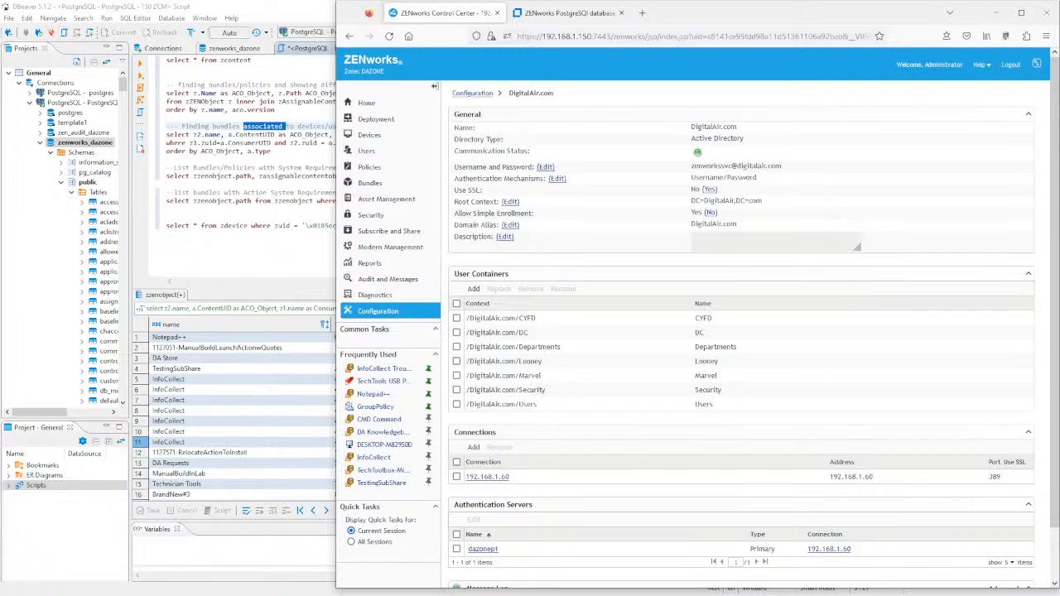
{"action": "left_click", "coordinate": [377, 370]}
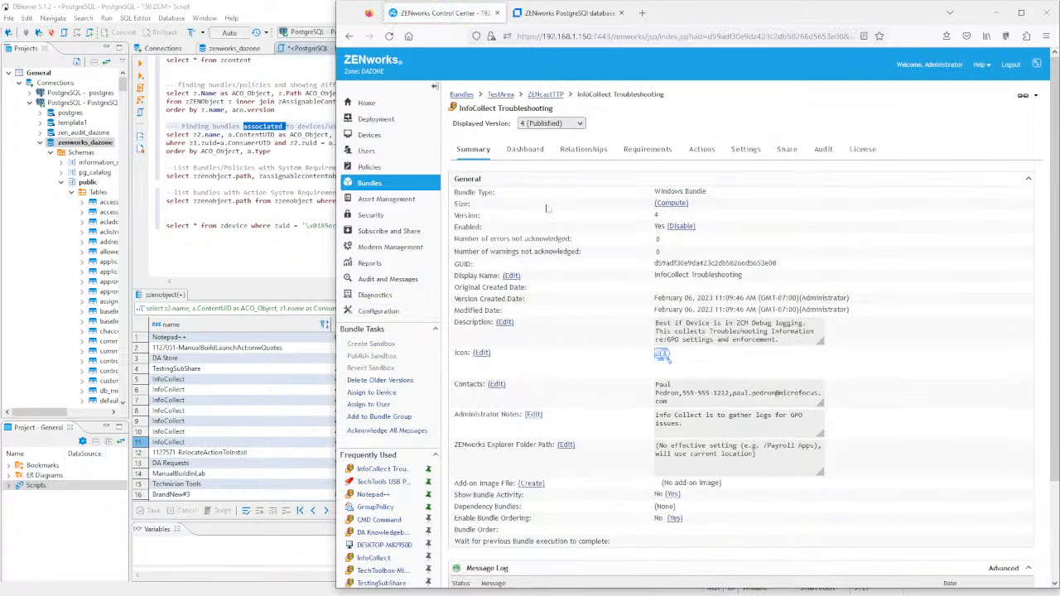
{"action": "left_click", "coordinate": [544, 94]}
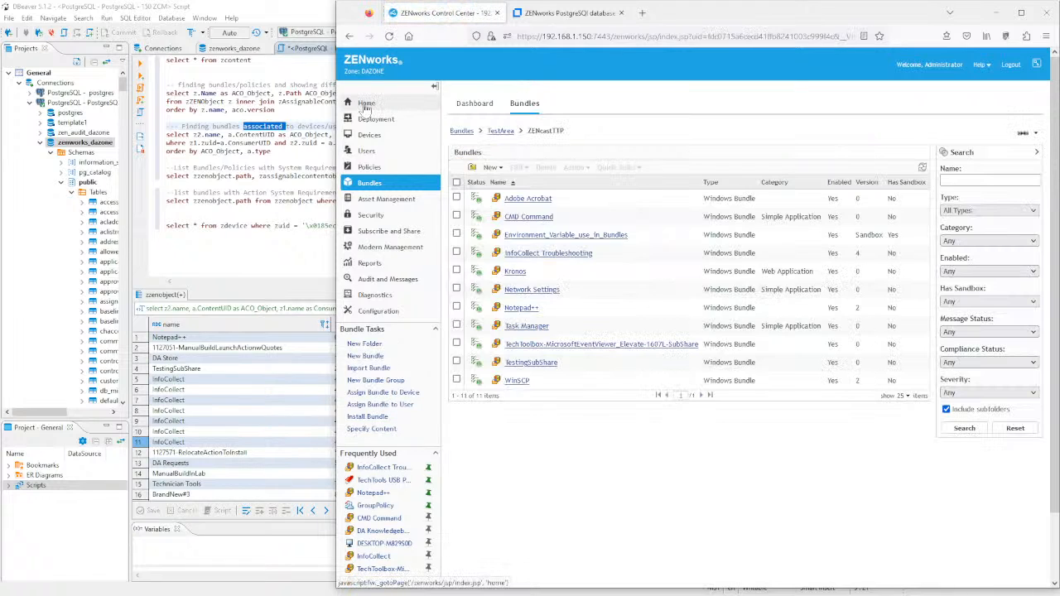
- Search bundles for 'Info', open InfoCollect and confirm it shows version 3 (Published)
{"action": "left_click", "coordinate": [366, 106]}
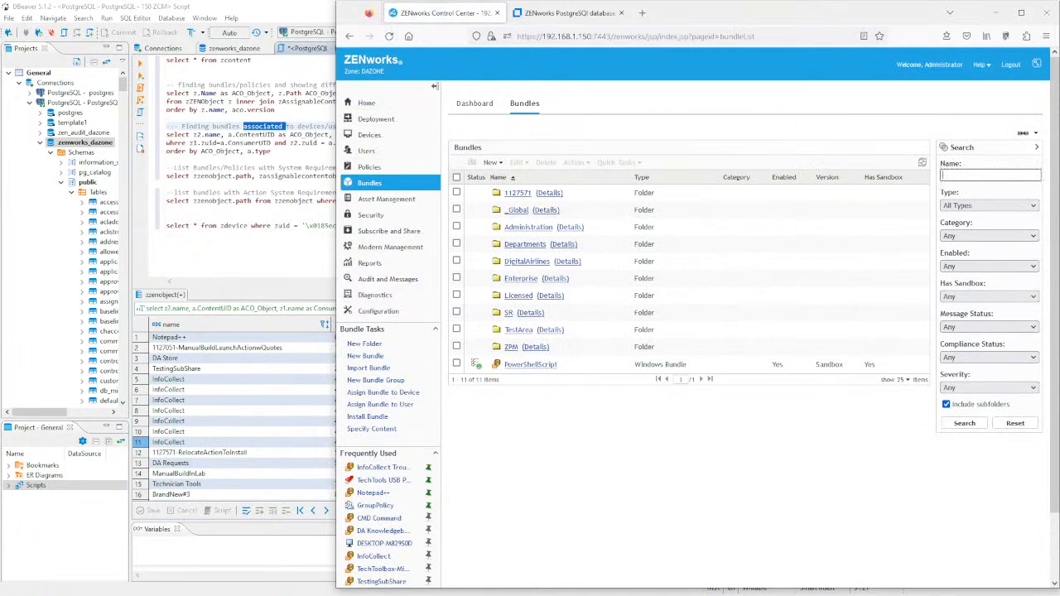
{"action": "type", "text": "Info"}
{"action": "left_click", "coordinate": [965, 423]}
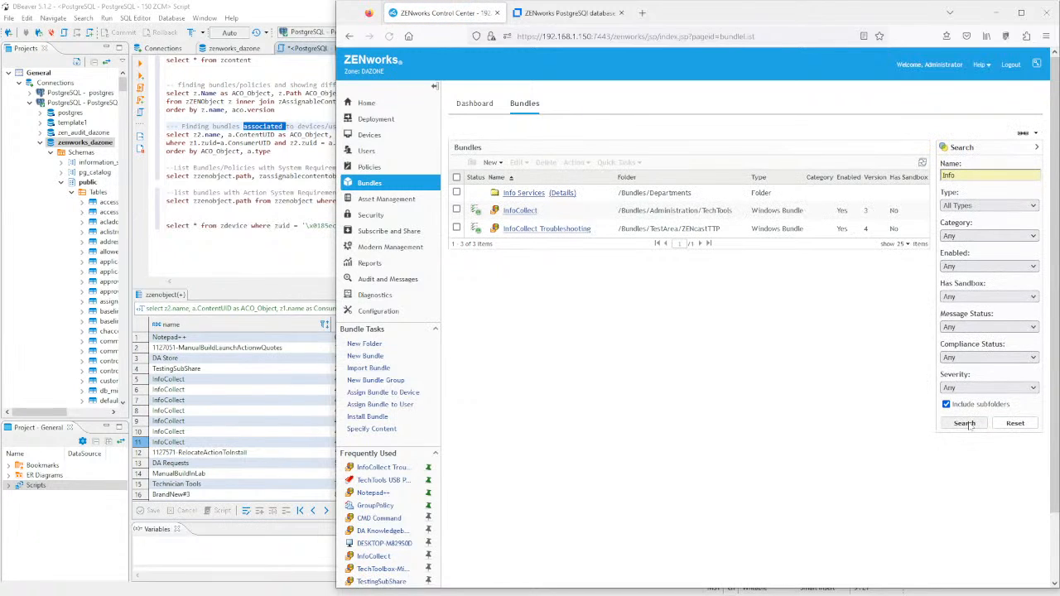
{"action": "left_click", "coordinate": [520, 211]}
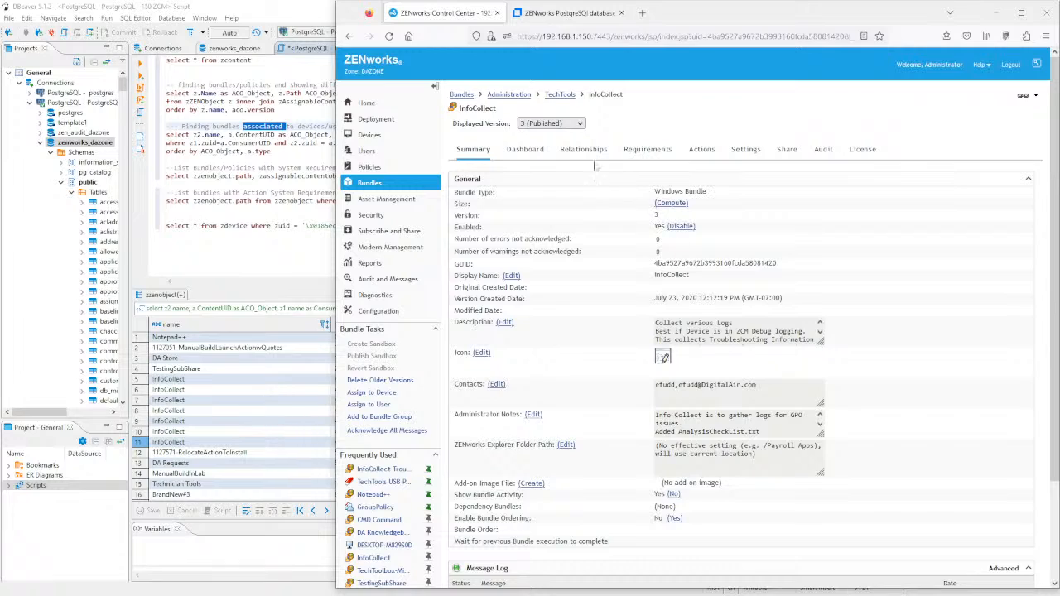
{"action": "left_click", "coordinate": [579, 124]}
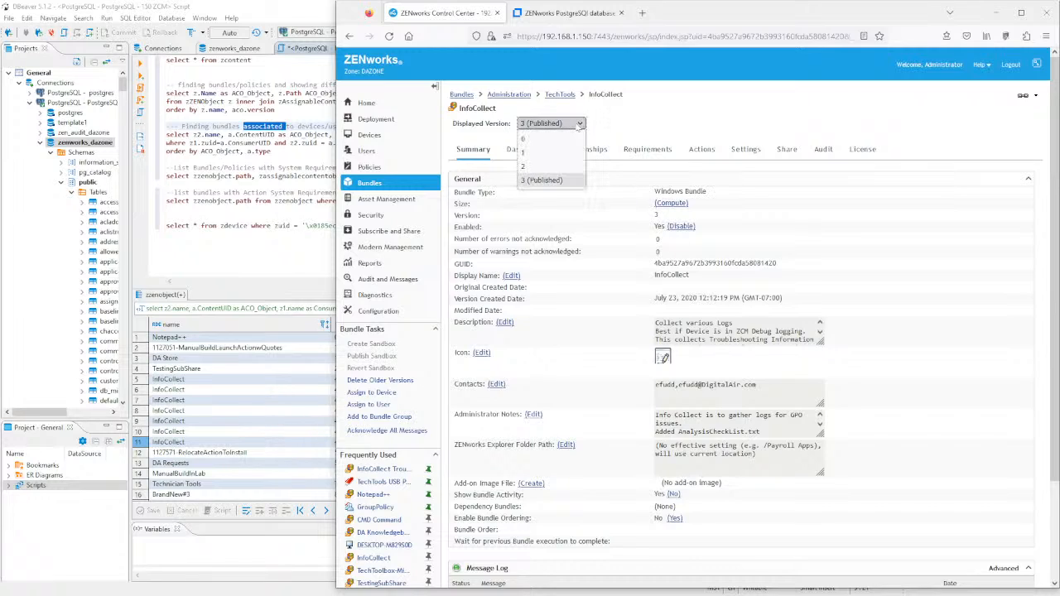
{"action": "left_click", "coordinate": [651, 123]}
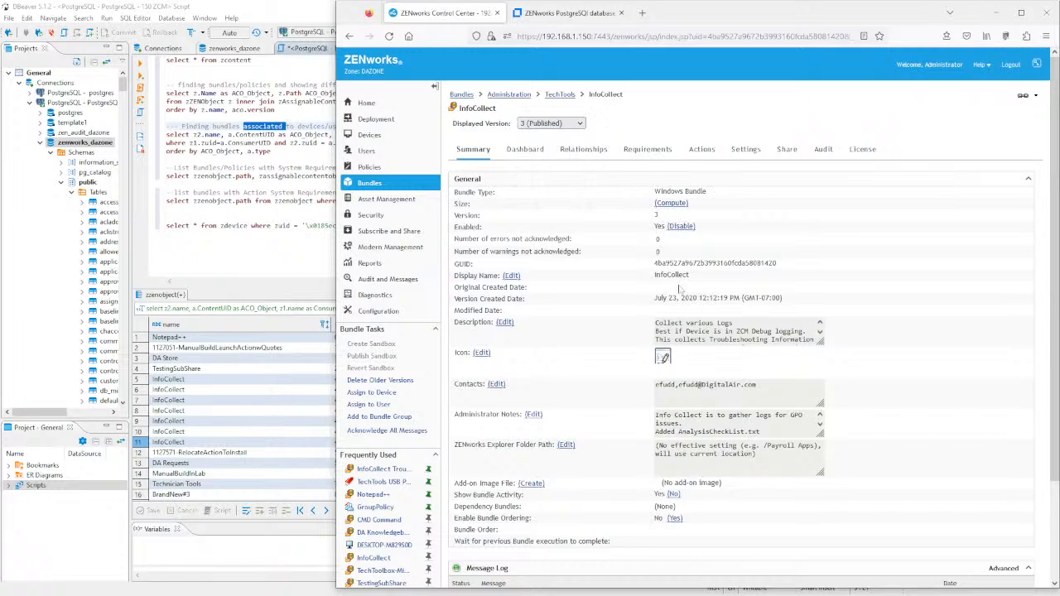
- Select the InfoCollect bundle's GUID for comparison
{"action": "left_click_drag", "start_coordinate": [684, 275], "coordinate": [639, 283]}
{"action": "left_click", "coordinate": [703, 261]}
{"action": "left_click_drag", "start_coordinate": [779, 265], "coordinate": [658, 263]}
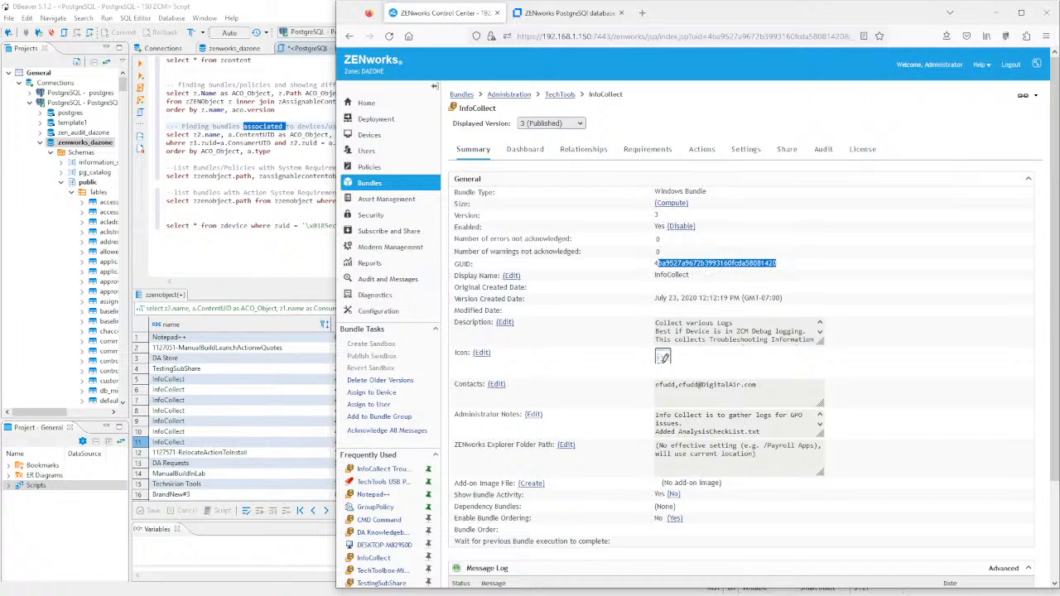
- Review InfoCollect's install and distribute actions, then bring the DBeaver assignments results forward
{"action": "left_click", "coordinate": [709, 153]}
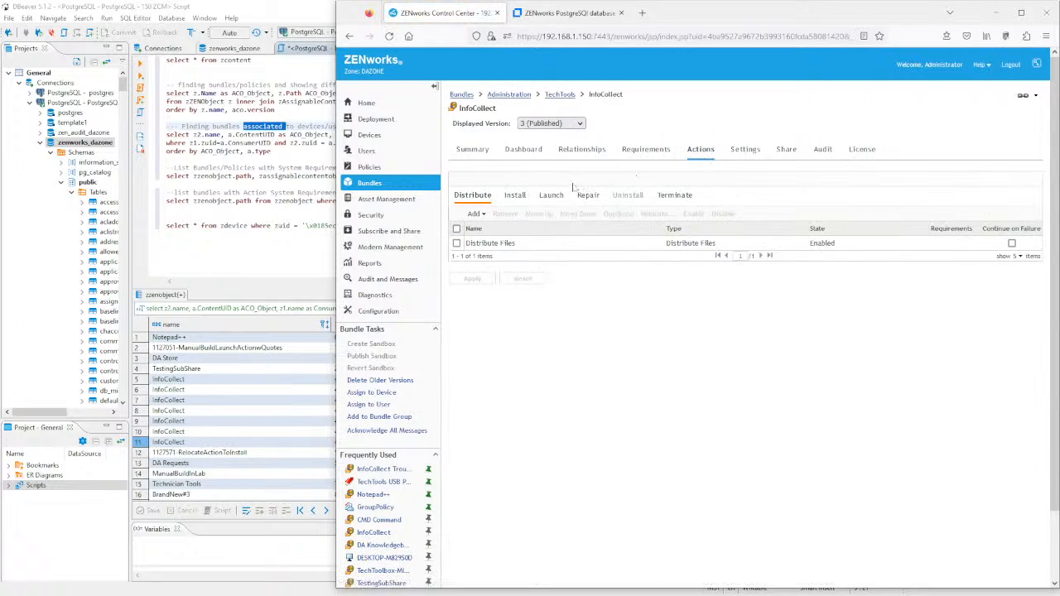
{"action": "left_click", "coordinate": [515, 196]}
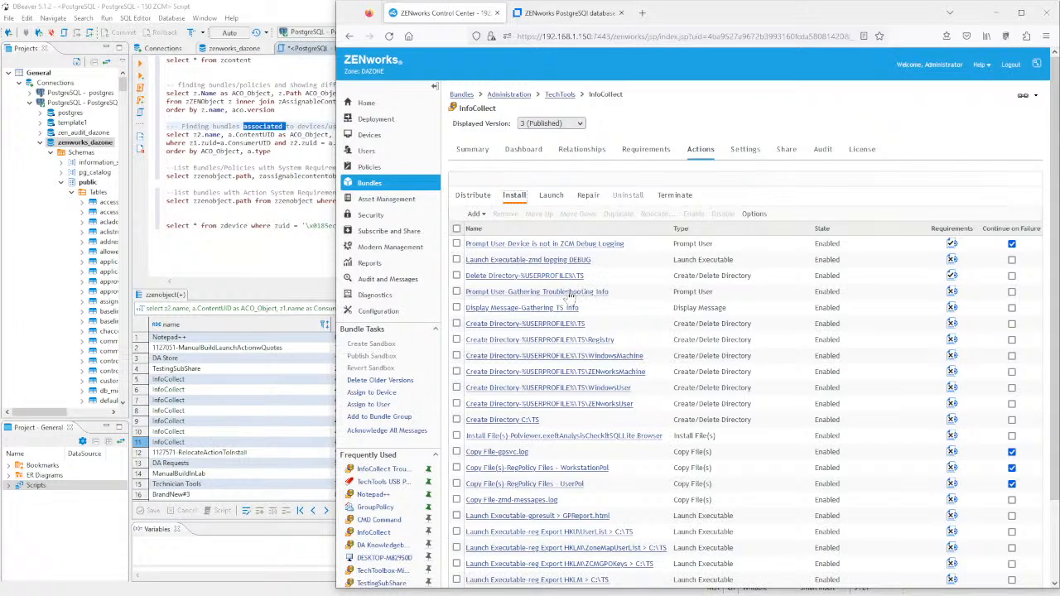
{"action": "scroll", "coordinate": [650, 351], "scroll_direction": "down", "scroll_amount": 2}
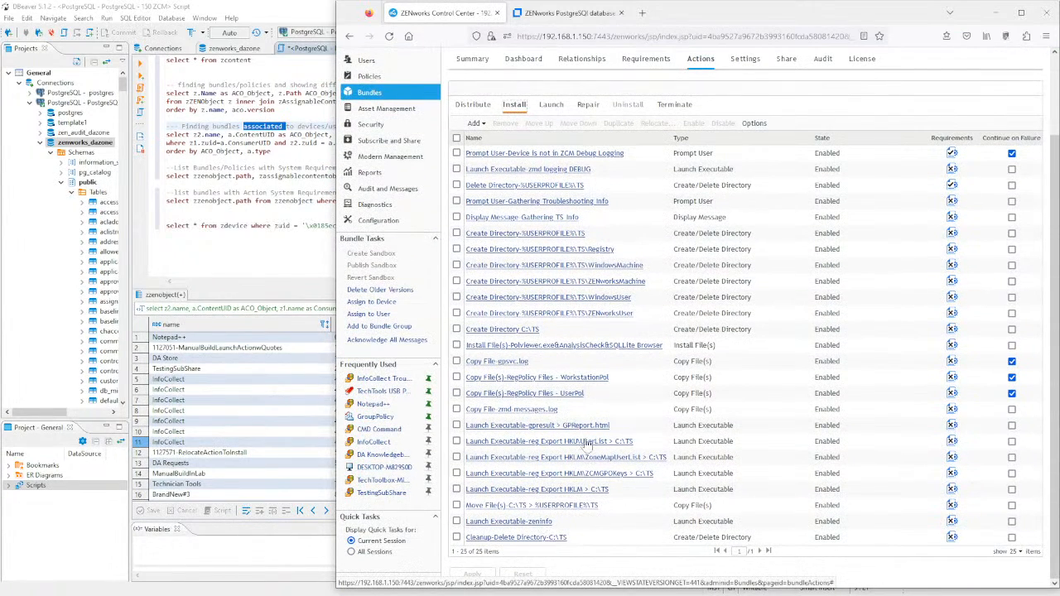
{"action": "scroll", "coordinate": [620, 436], "scroll_direction": "up", "scroll_amount": 2}
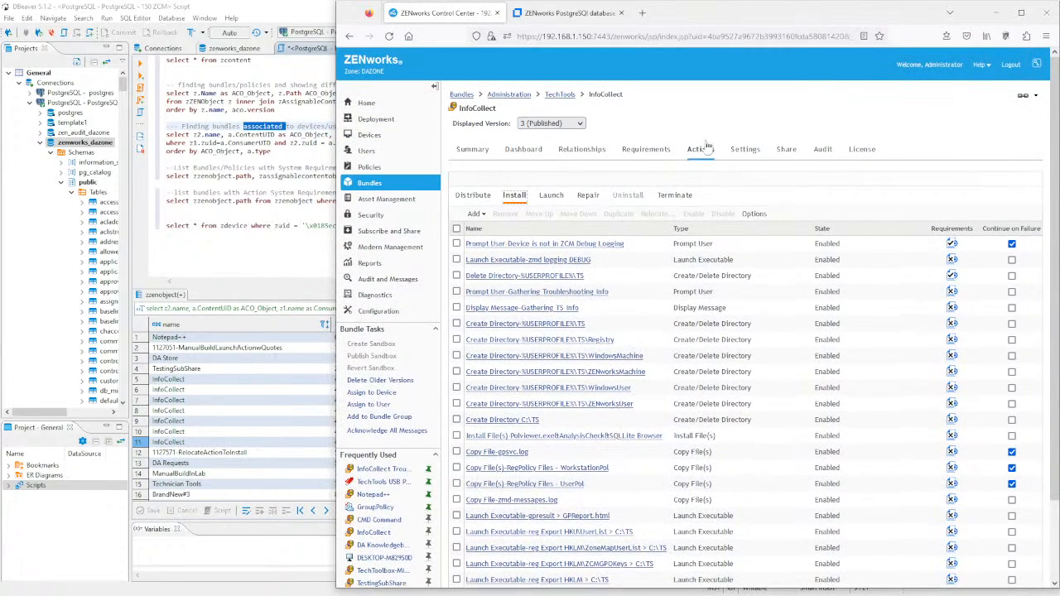
{"action": "left_click", "coordinate": [702, 152]}
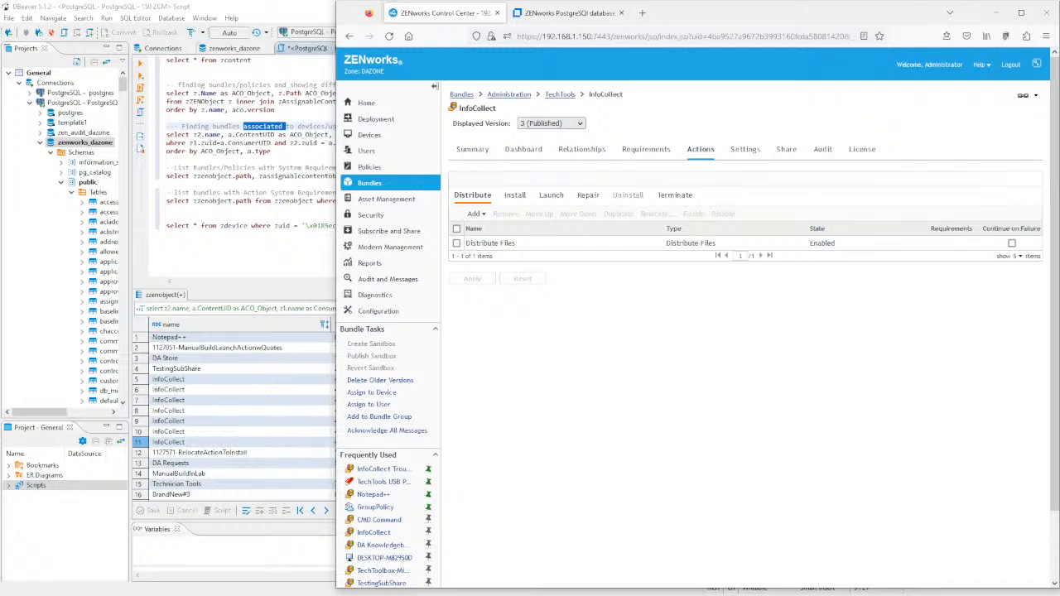
{"action": "left_click", "coordinate": [286, 151]}
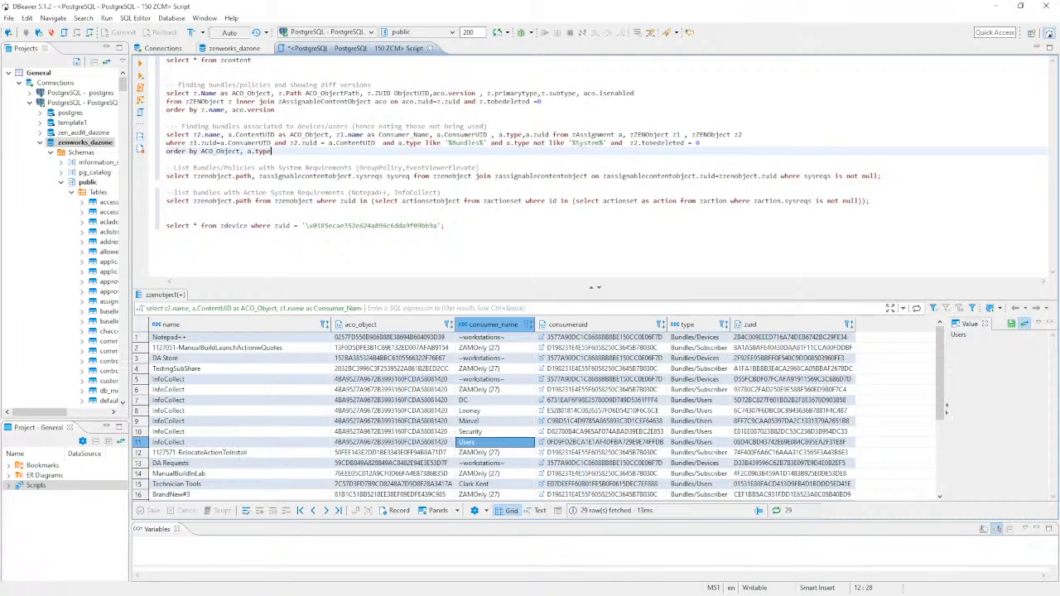
- Select and run the zzenobject.path / sysreqs query, returning 21 rows of system requirements
{"action": "left_click", "coordinate": [479, 168]}
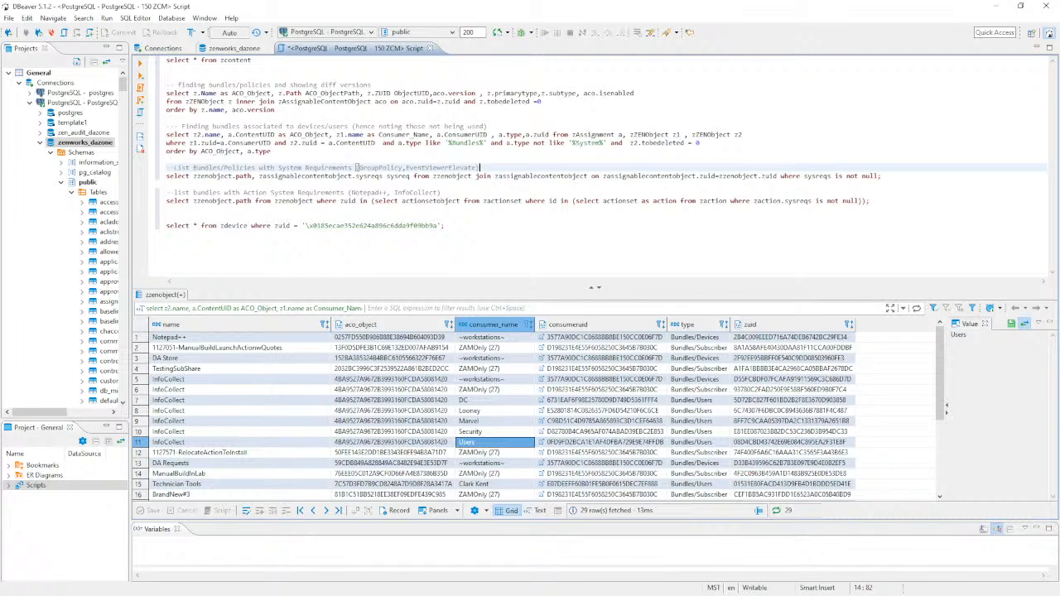
{"action": "left_click", "coordinate": [524, 175]}
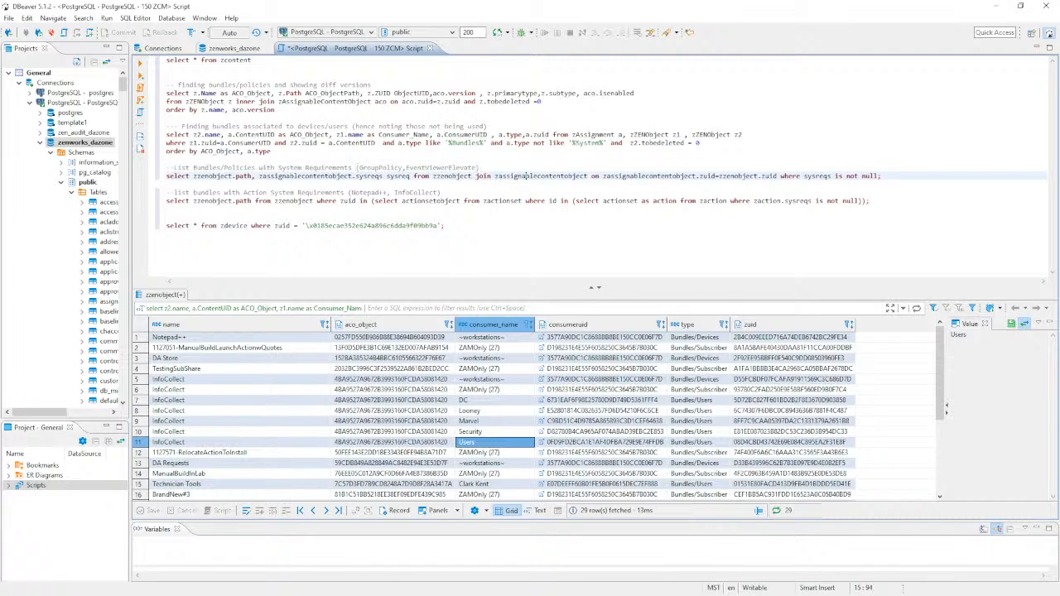
{"action": "left_click_drag", "start_coordinate": [883, 175], "coordinate": [166, 175]}
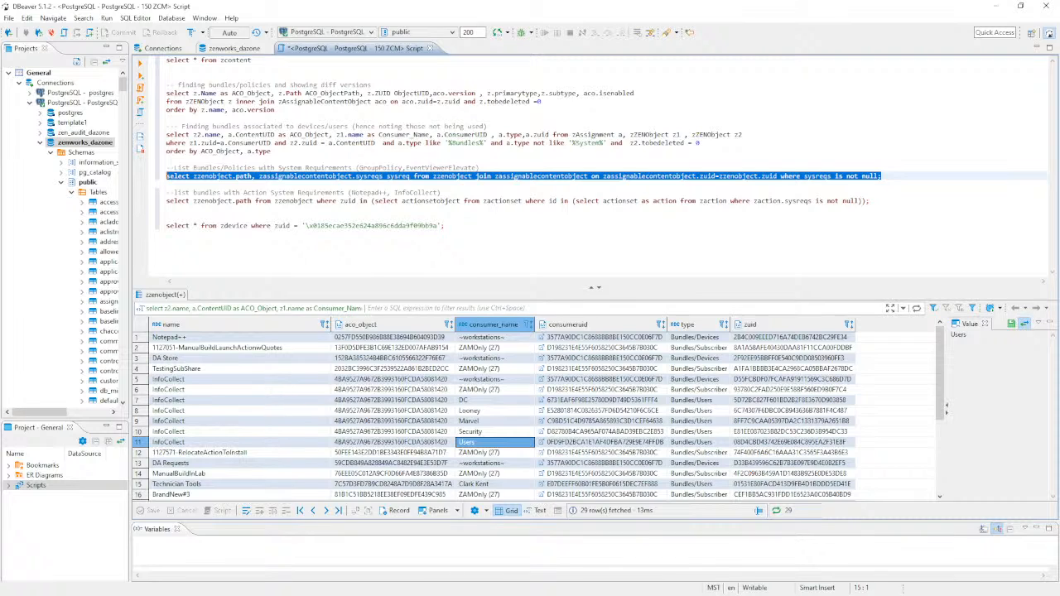
{"action": "left_click", "coordinate": [140, 63]}
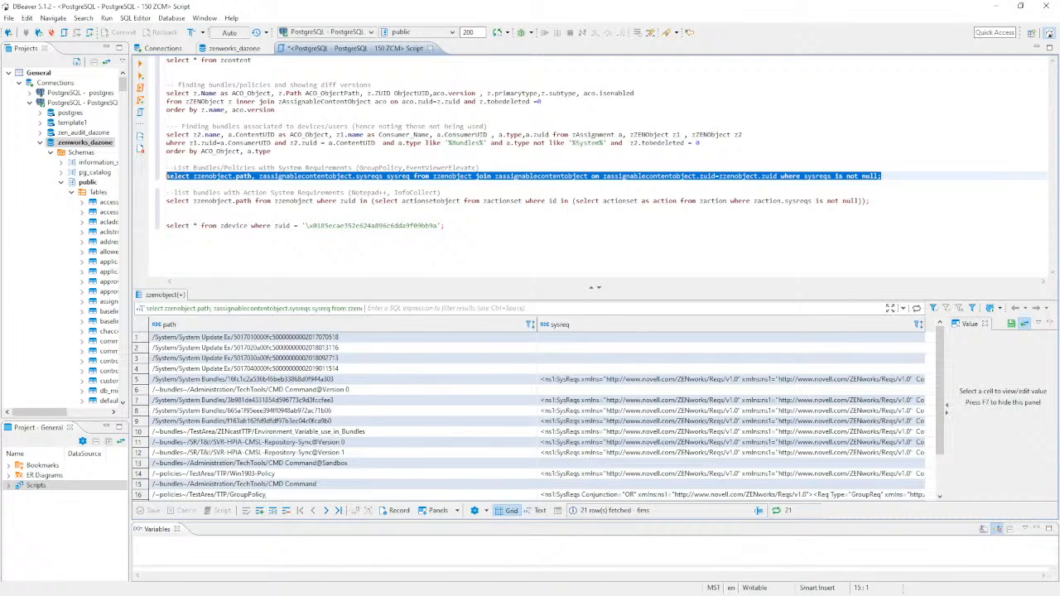
{"action": "key", "text": "alt+Tab"}
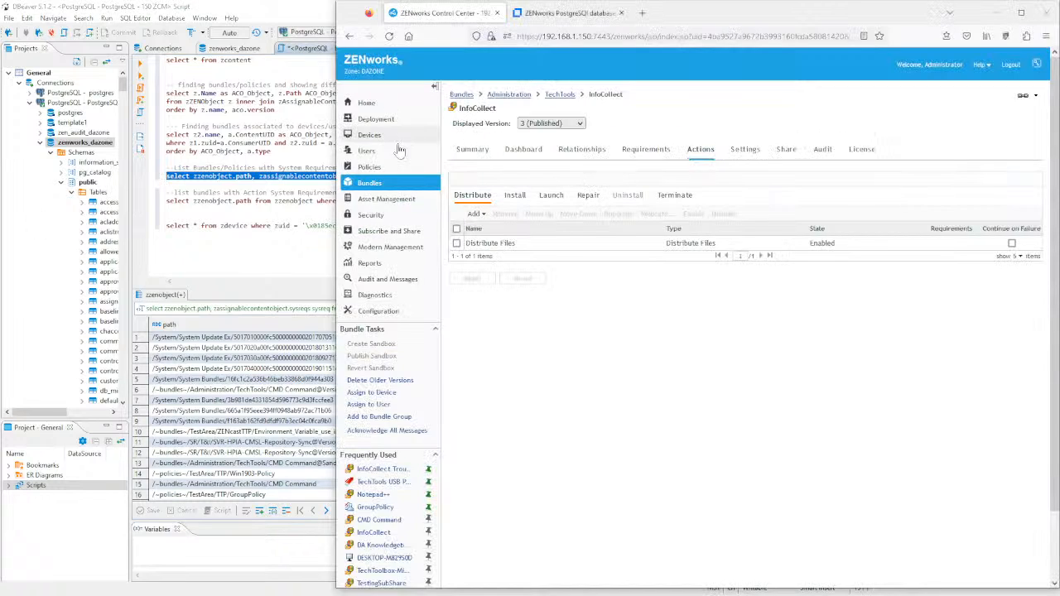
- Search policies for 'Group', open GroupPolicy and view its computername system requirement
{"action": "left_click", "coordinate": [371, 167]}
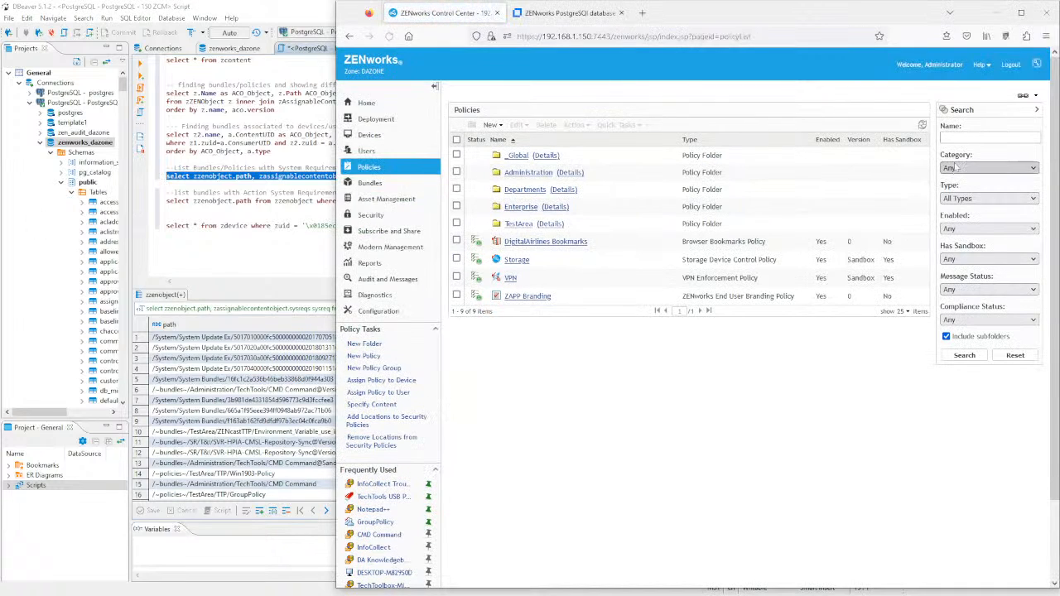
{"action": "left_click", "coordinate": [989, 138]}
{"action": "type", "text": "Group"}
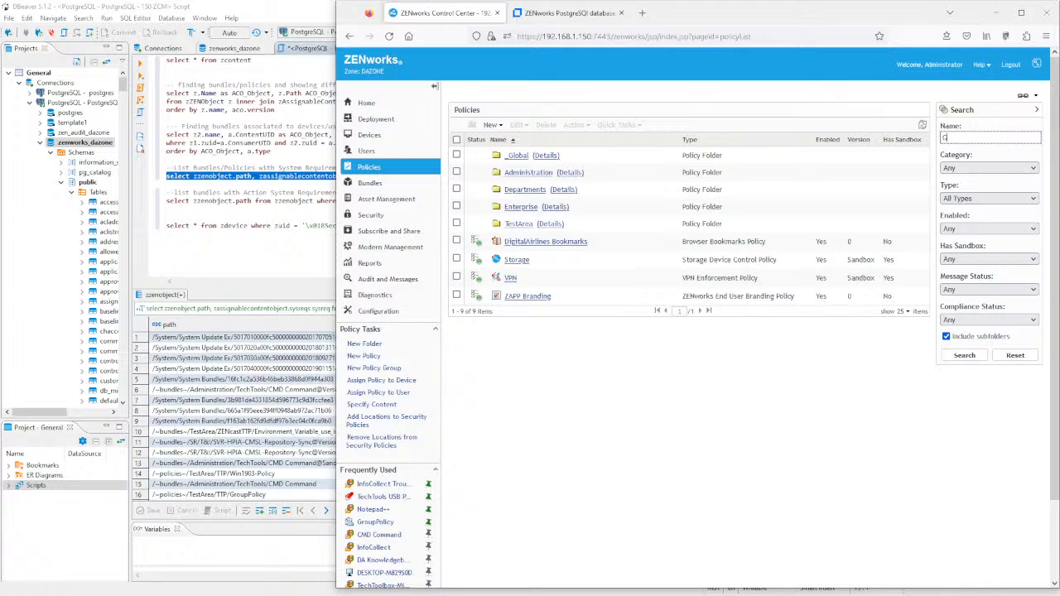
{"action": "key", "text": "Return"}
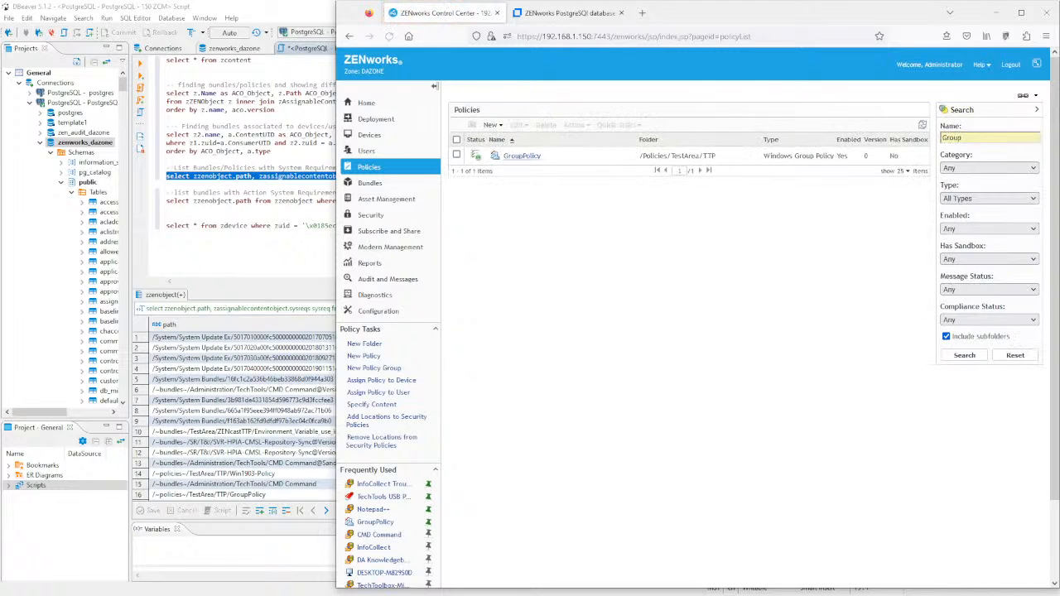
{"action": "left_click", "coordinate": [519, 156]}
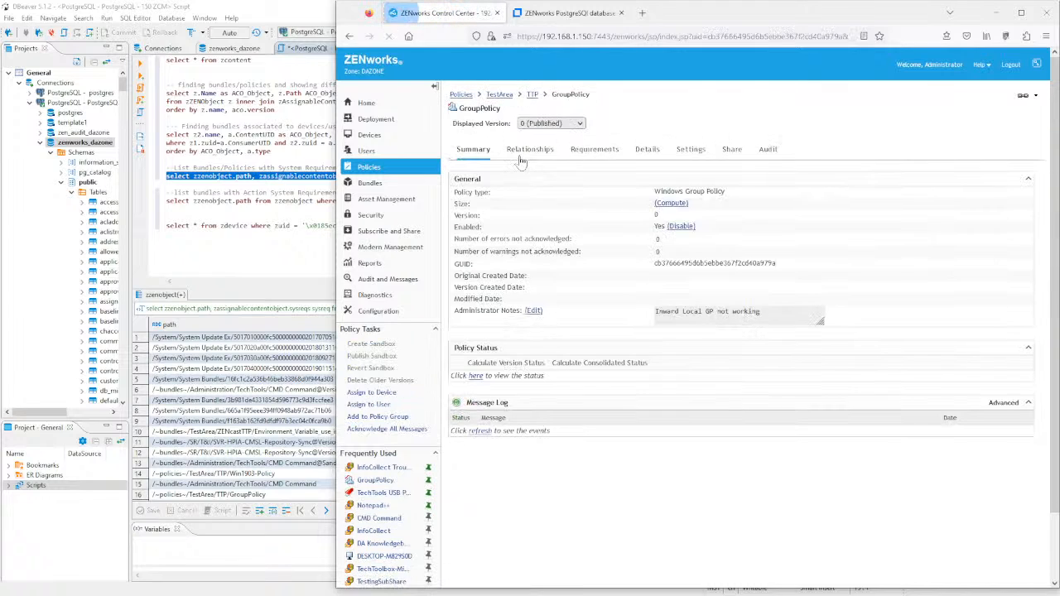
{"action": "left_click", "coordinate": [580, 125]}
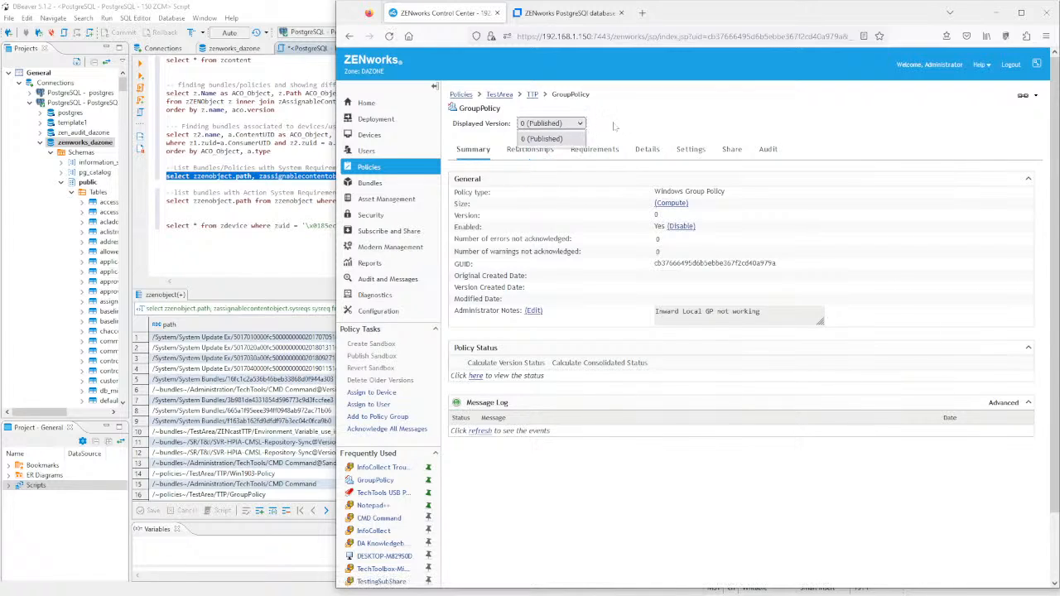
{"action": "left_click", "coordinate": [601, 159]}
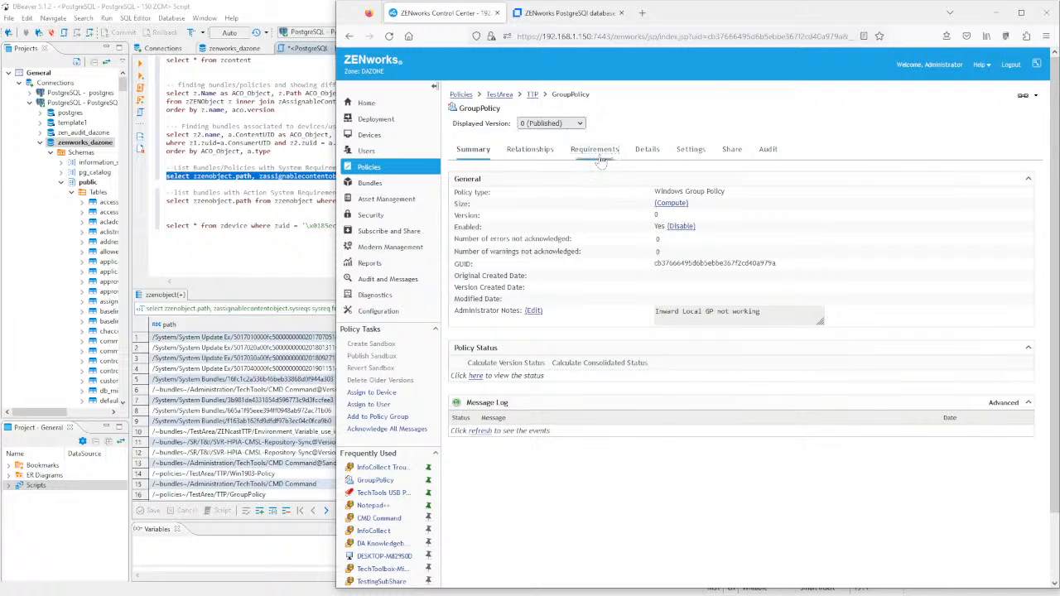
{"action": "left_click", "coordinate": [601, 159]}
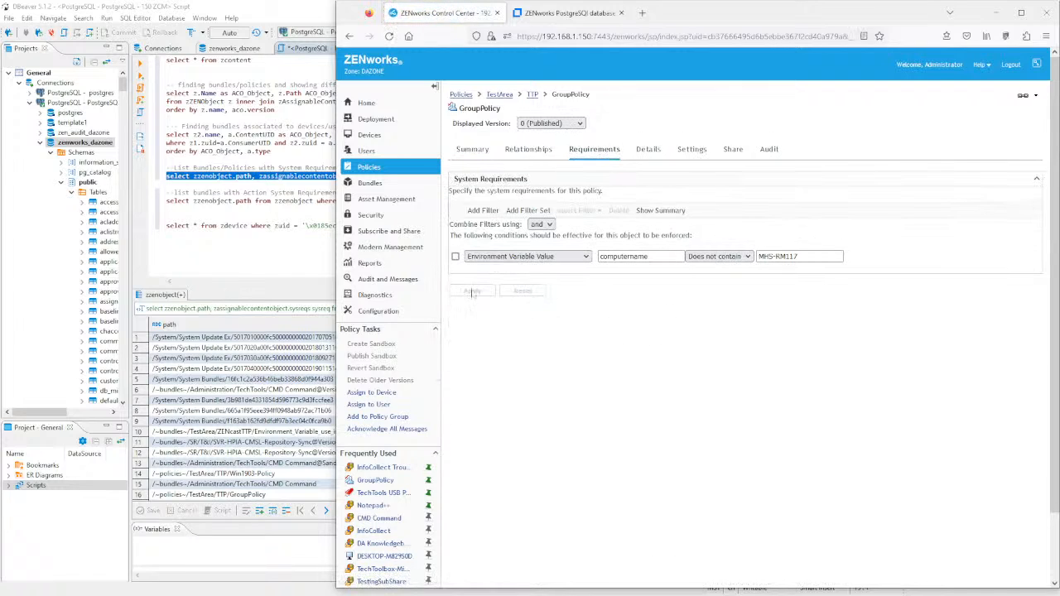
- Place the caret in DBeaver's system requirements query, then return to the GroupPolicy requirements
{"action": "left_click", "coordinate": [273, 175]}
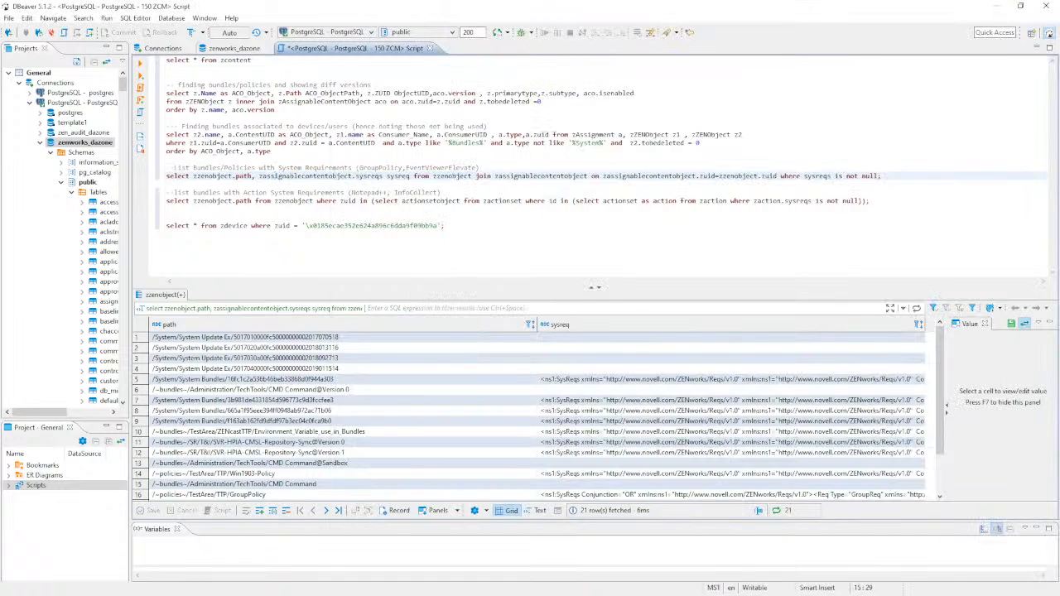
{"action": "left_click", "coordinate": [511, 175]}
{"action": "key", "text": "alt+Tab"}
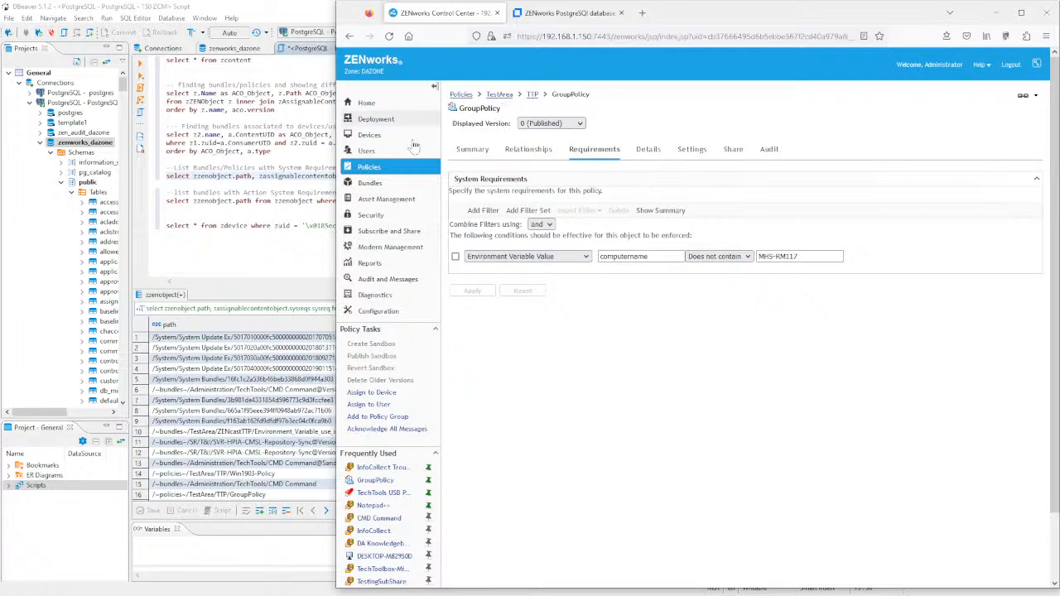
- Search the ZENworks bundle list for names matching 'event'
{"action": "left_click", "coordinate": [370, 171]}
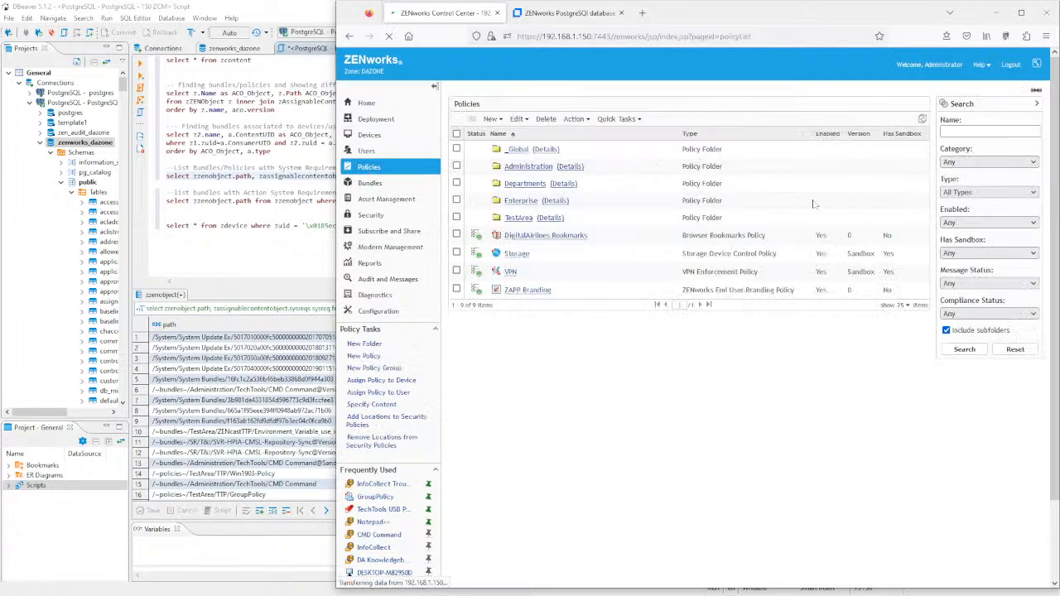
{"action": "type", "text": "Fve"}
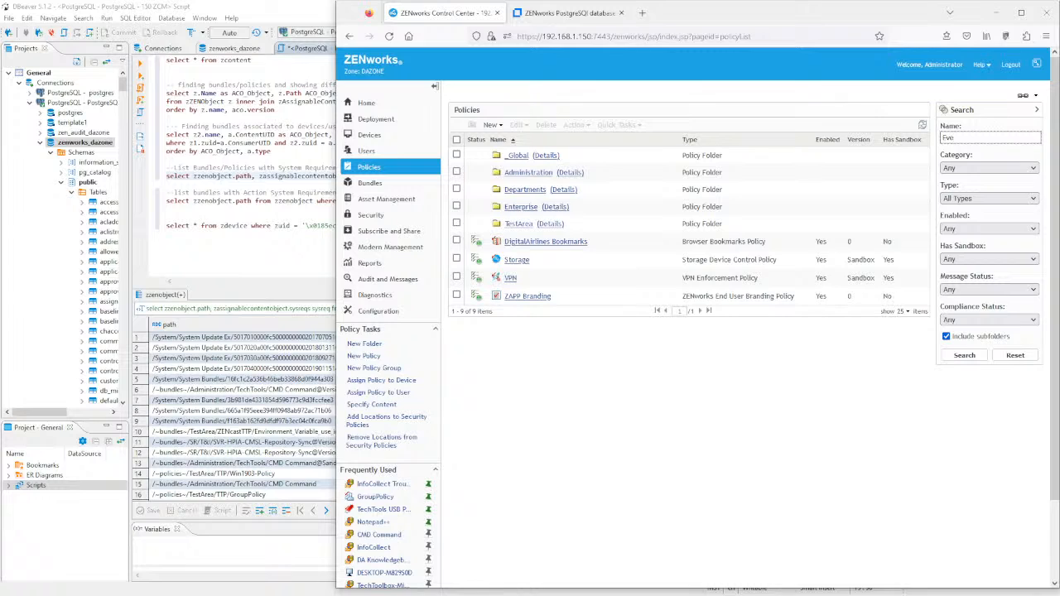
{"action": "type", "text": "nt"}
{"action": "key", "text": "Return"}
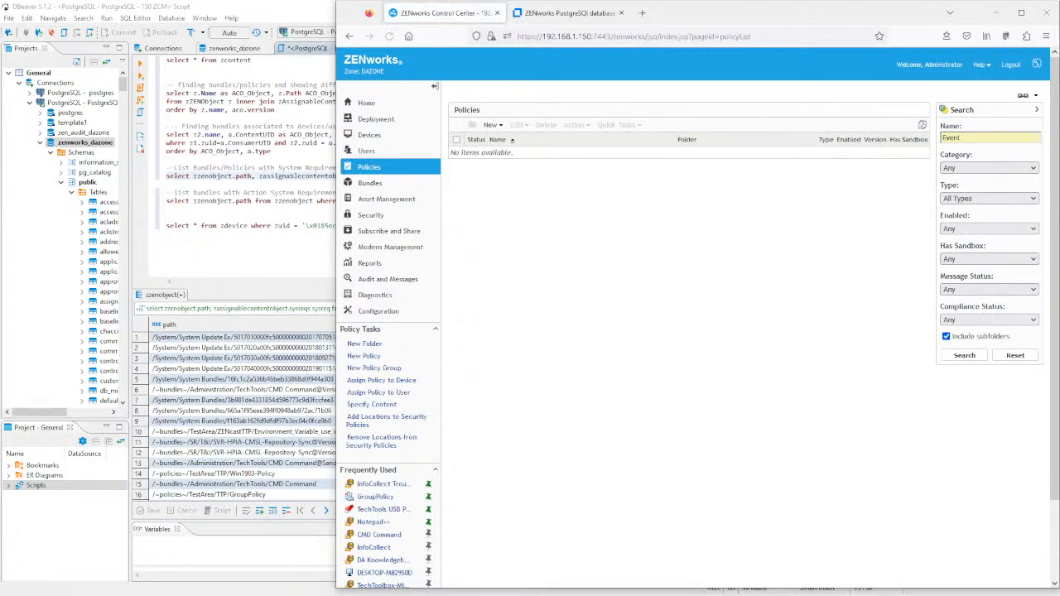
{"action": "left_click", "coordinate": [370, 184]}
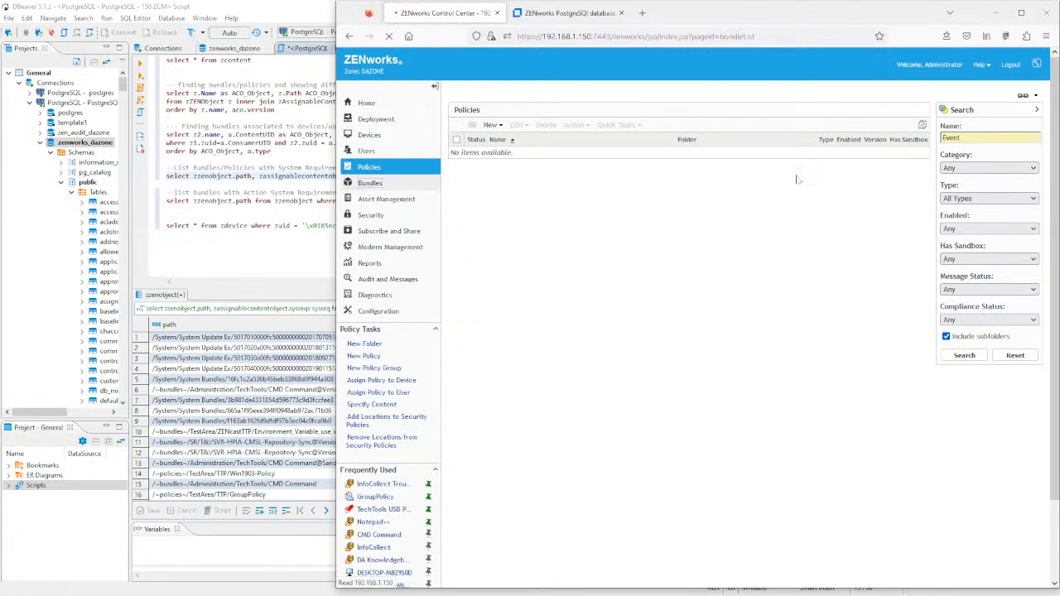
{"action": "left_click", "coordinate": [978, 173]}
{"action": "type", "text": "eve"}
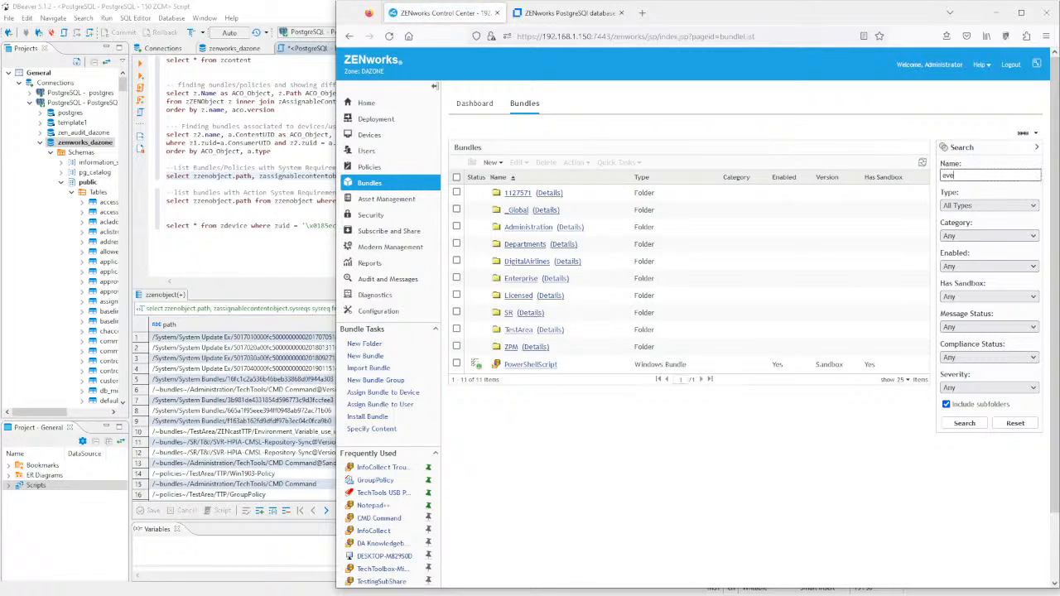
{"action": "type", "text": "nt"}
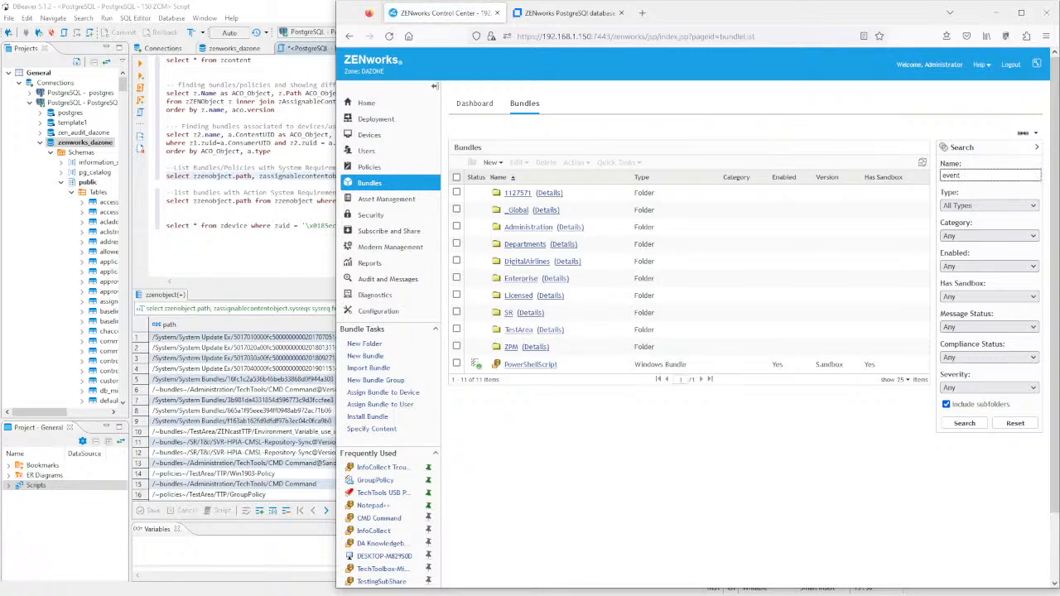
{"action": "left_click", "coordinate": [961, 423]}
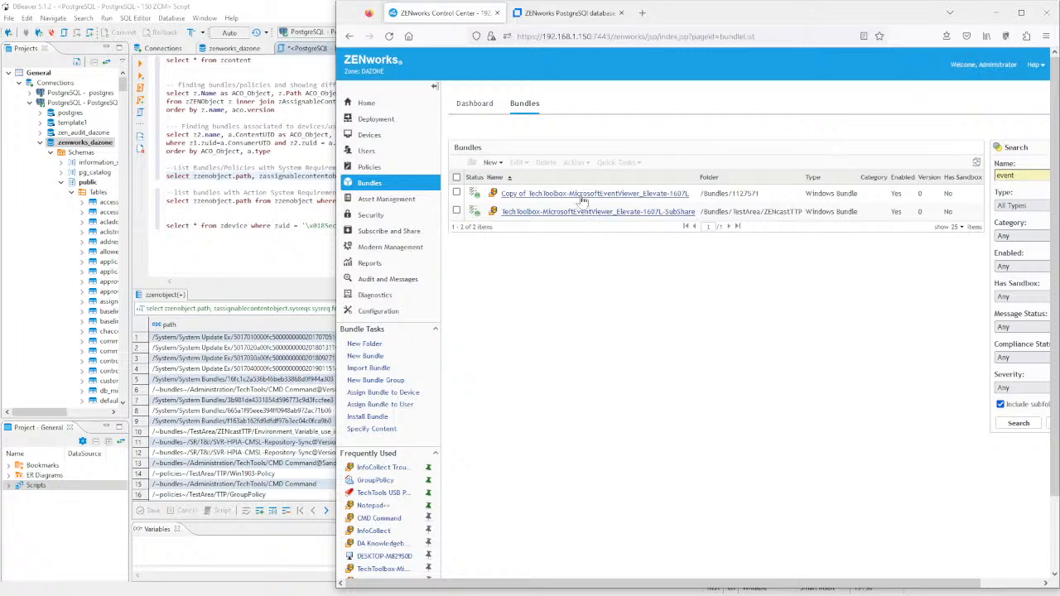
- Review the Copy of TechToolbox-MicrosoftEventViewer_Elevate-1607L bundle's system requirements, then return to DBeaver
{"action": "left_click", "coordinate": [580, 194]}
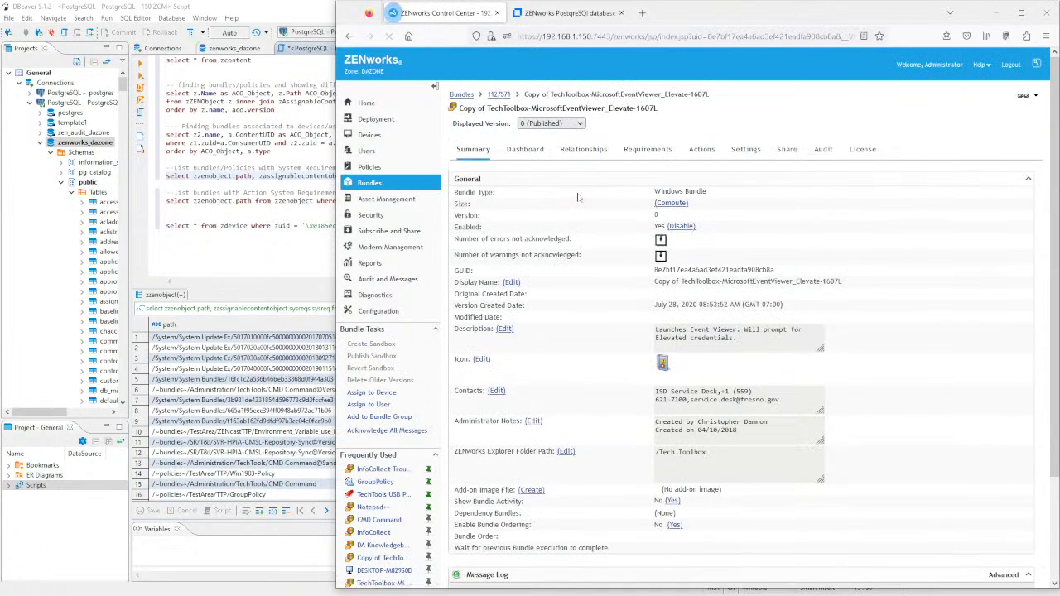
{"action": "left_click", "coordinate": [633, 156]}
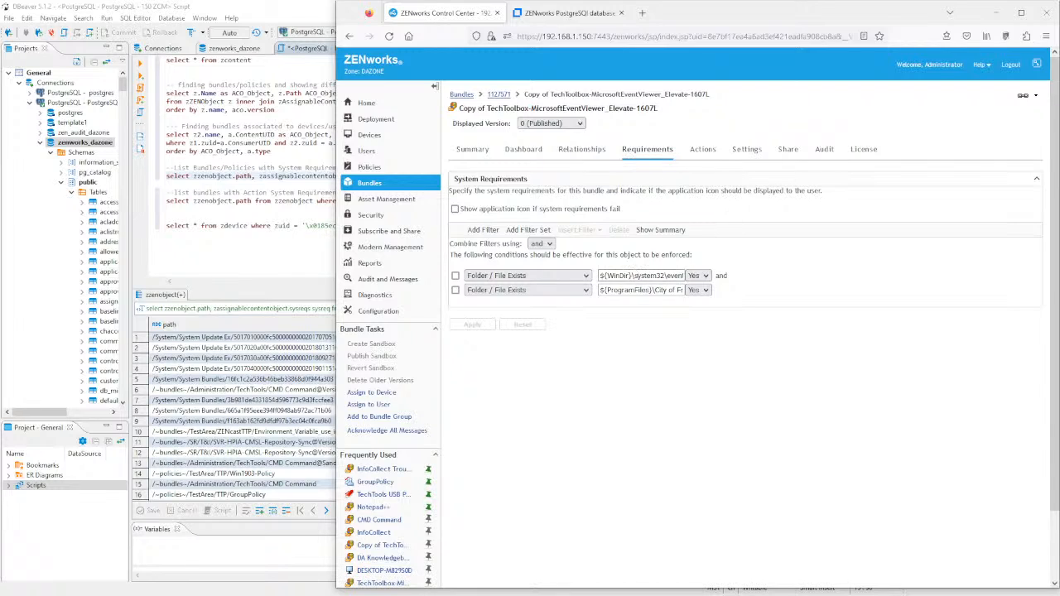
{"action": "mouse_move", "coordinate": [606, 275]}
{"action": "left_mouse_down"}
{"action": "mouse_move", "coordinate": [639, 275]}
{"action": "mouse_move", "coordinate": [600, 276]}
{"action": "left_mouse_up"}
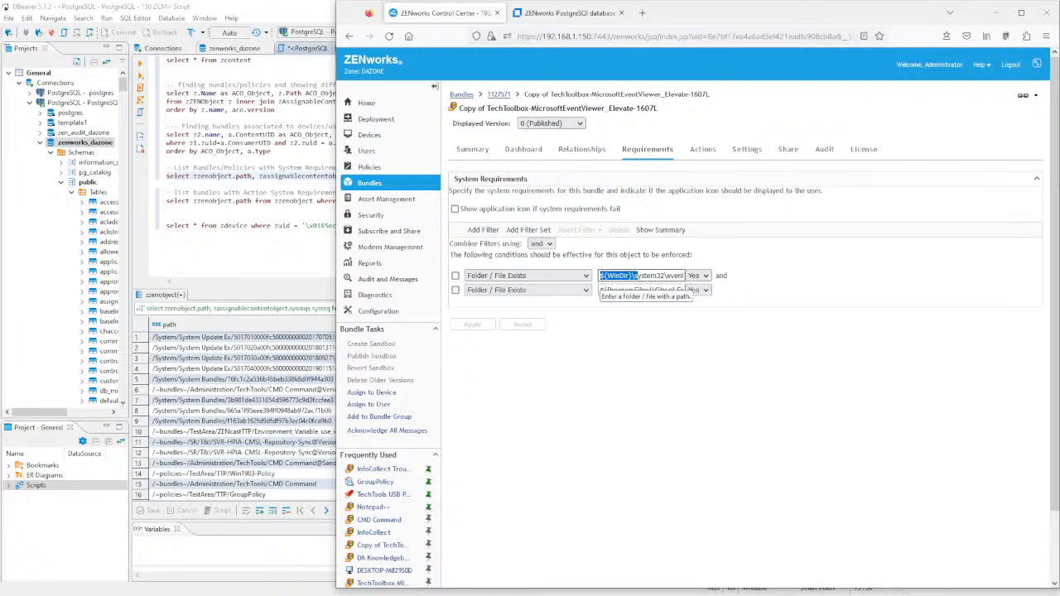
{"action": "left_click", "coordinate": [293, 348]}
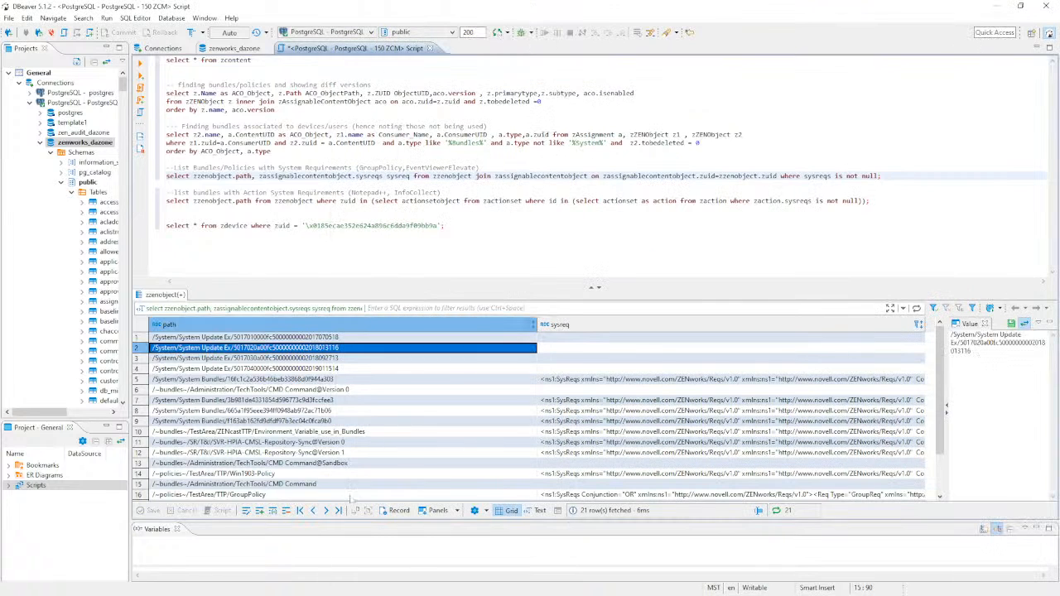
- Show the GroupPolicy row's sysreq XML in the Value panel, then open InfoCollect Troubleshooting in ZCC
{"action": "left_click", "coordinate": [591, 494]}
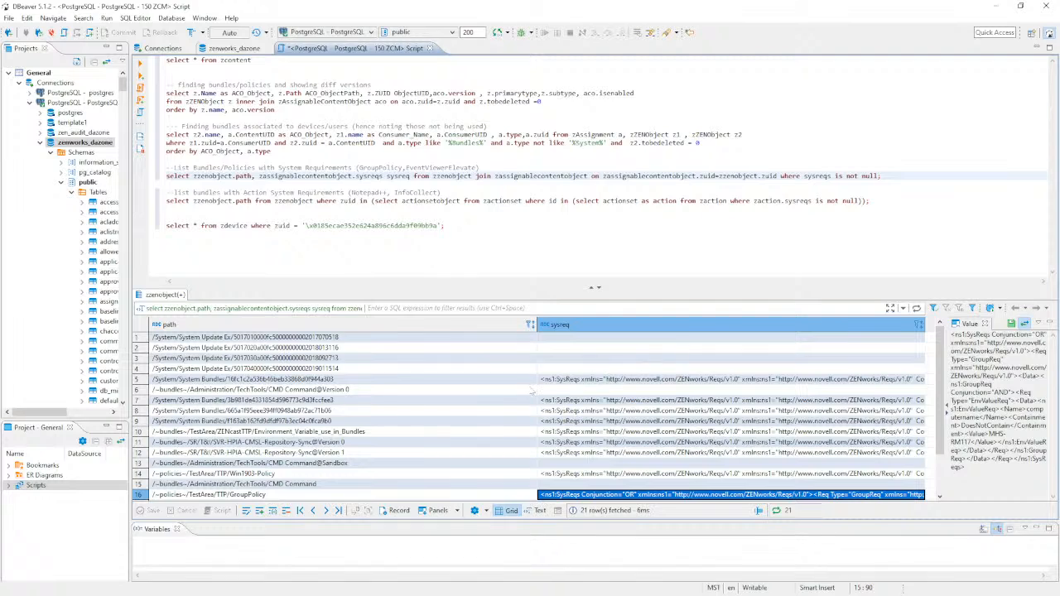
{"action": "left_click", "coordinate": [167, 217]}
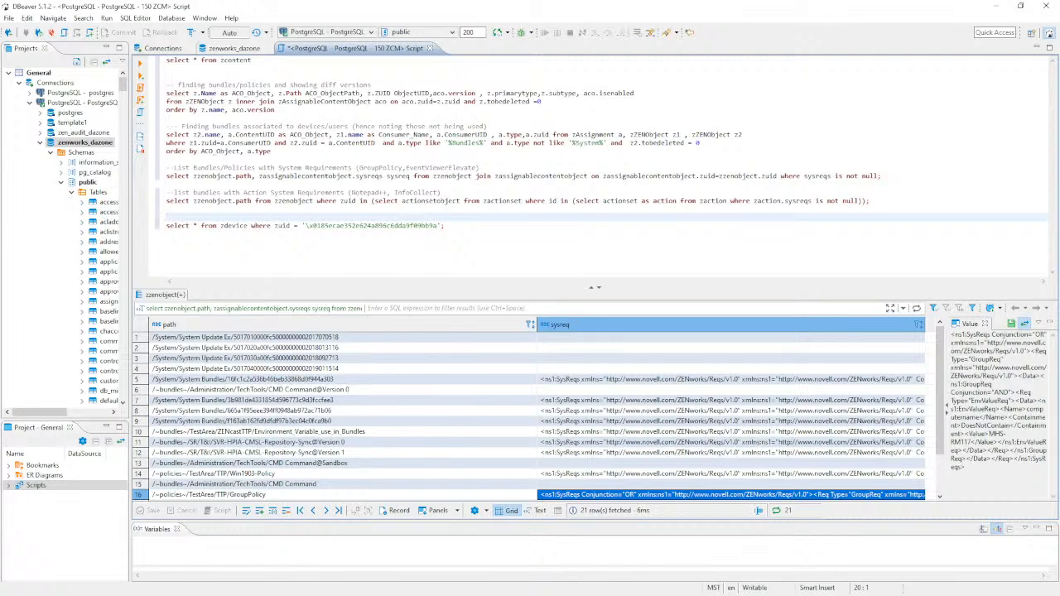
{"action": "key", "text": "alt+Tab"}
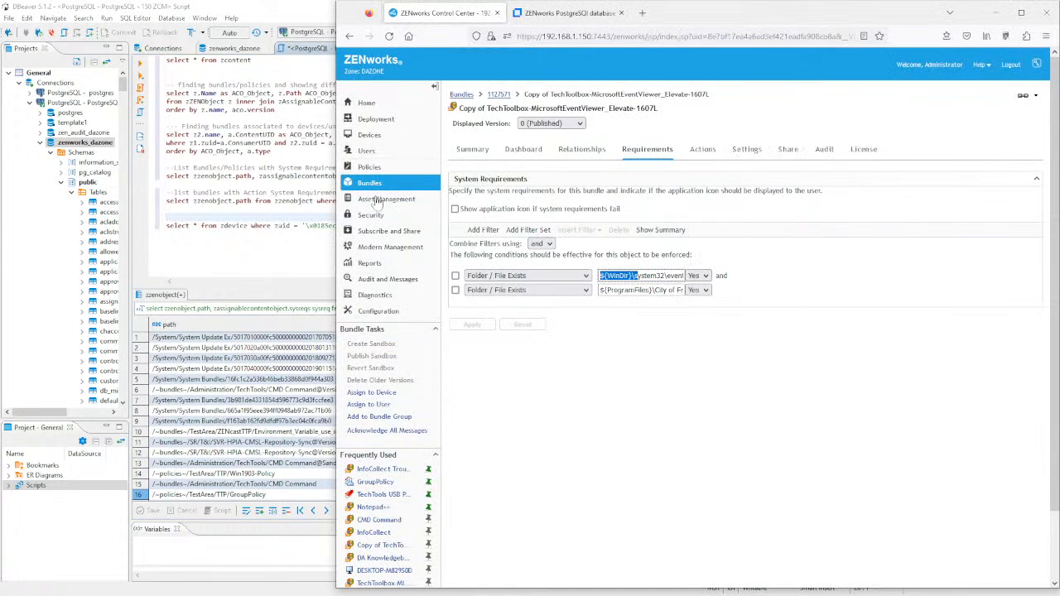
{"action": "left_click", "coordinate": [394, 471]}
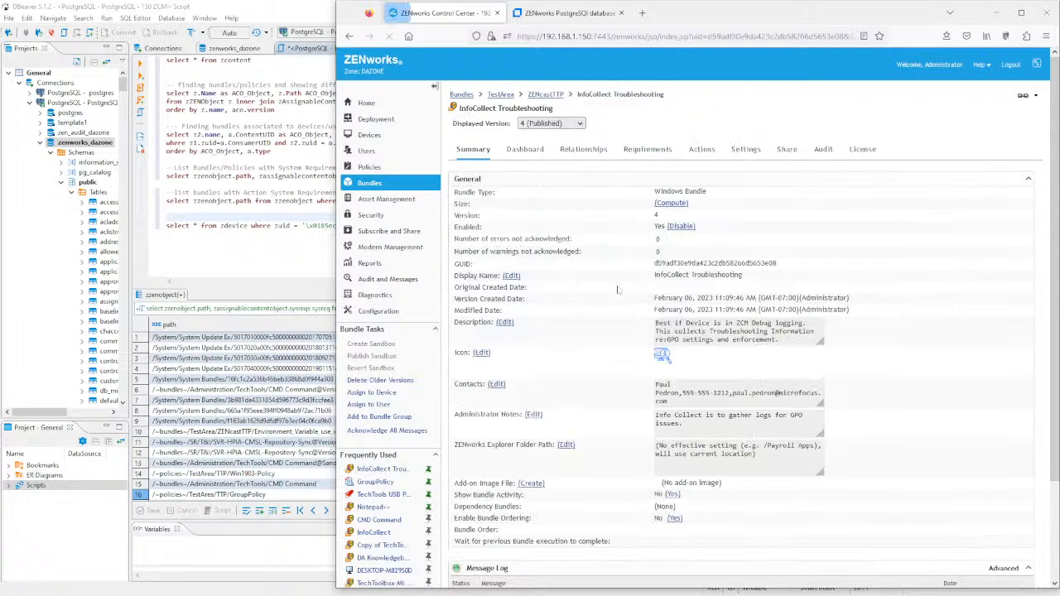
- Check InfoCollect Troubleshooting's bundle requirements and list its Install actions
{"action": "left_click", "coordinate": [641, 151]}
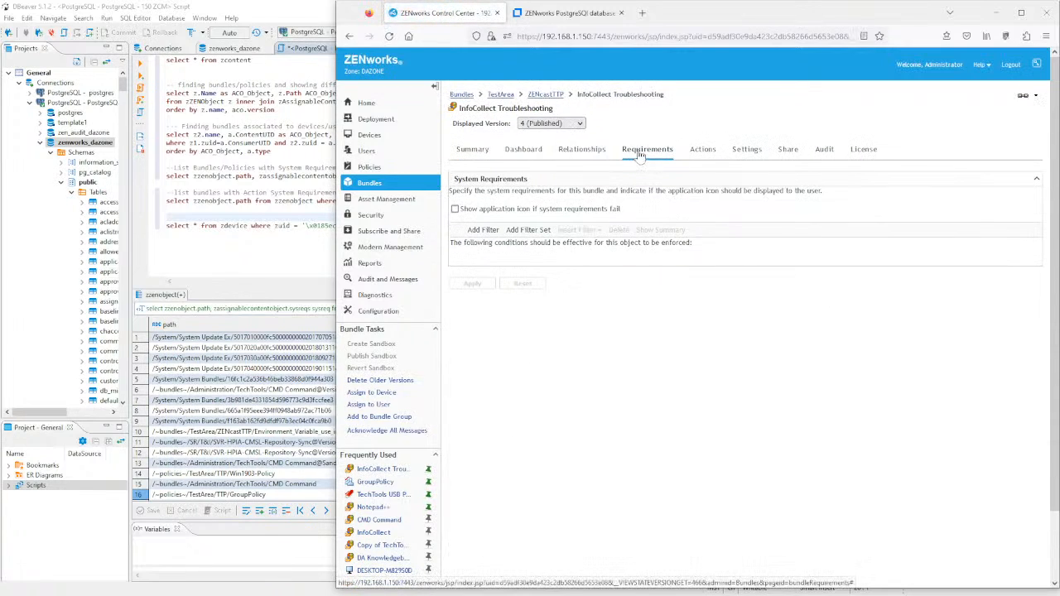
{"action": "left_click", "coordinate": [583, 123]}
{"action": "left_click", "coordinate": [623, 124]}
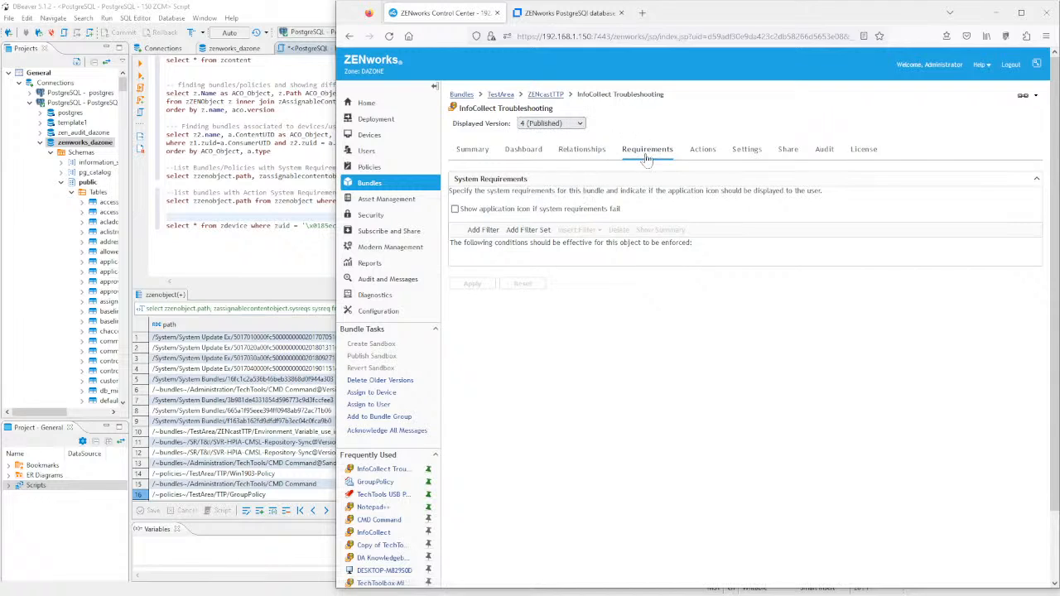
{"action": "left_click", "coordinate": [703, 154]}
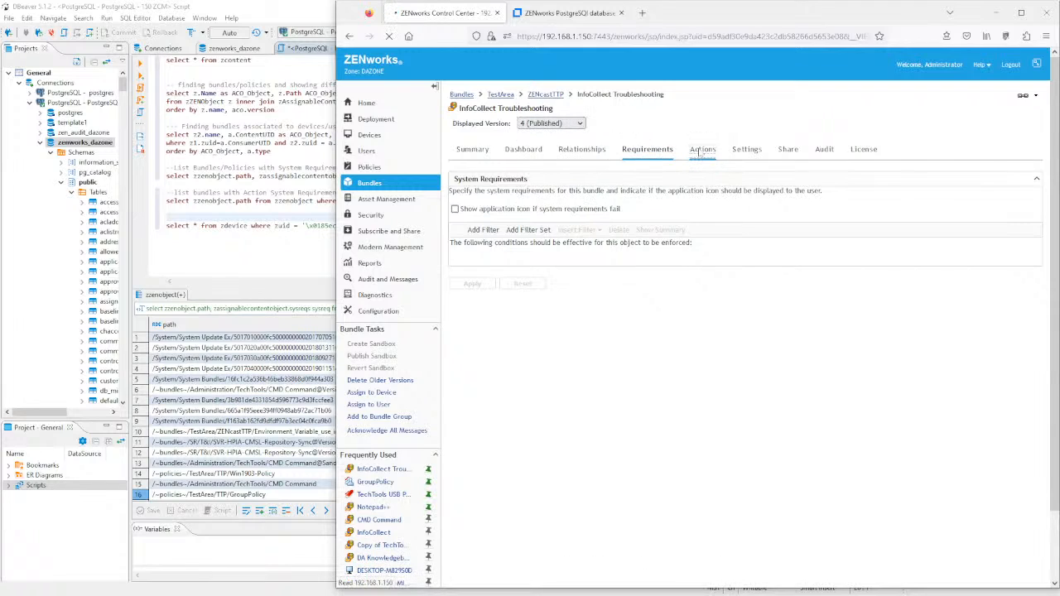
{"action": "left_click", "coordinate": [515, 199]}
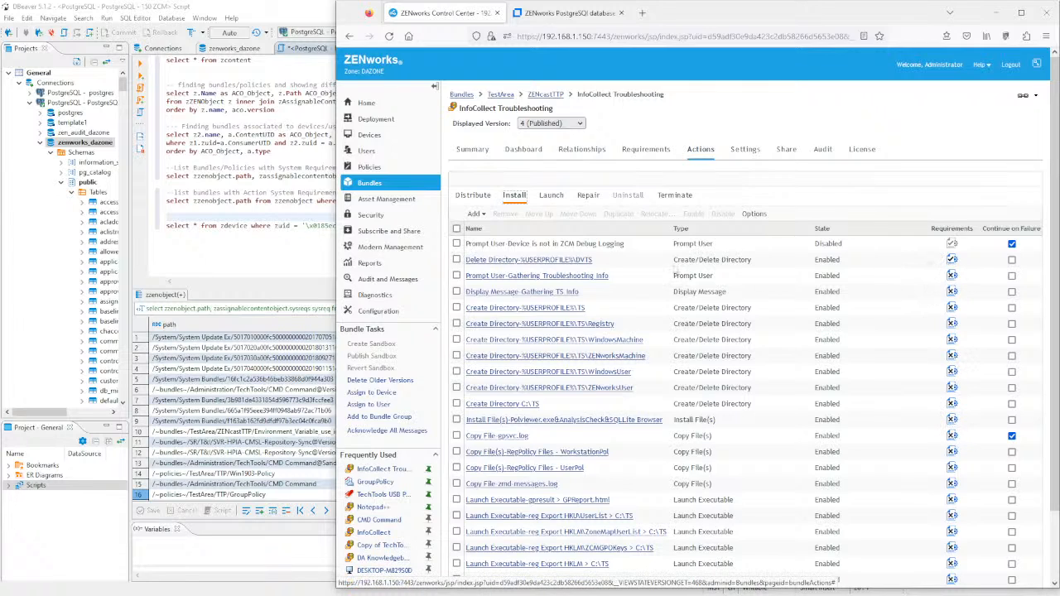
- Inspect the Prompt User-Gathering Troubleshooting Info action's requirements and close it without changes
{"action": "left_click", "coordinate": [606, 275]}
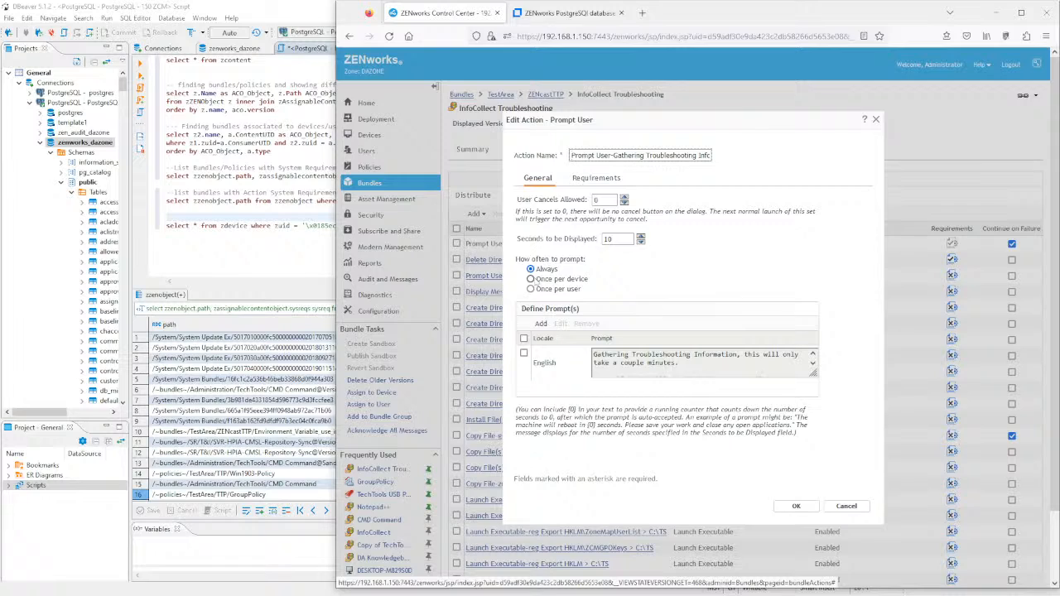
{"action": "left_click", "coordinate": [599, 179]}
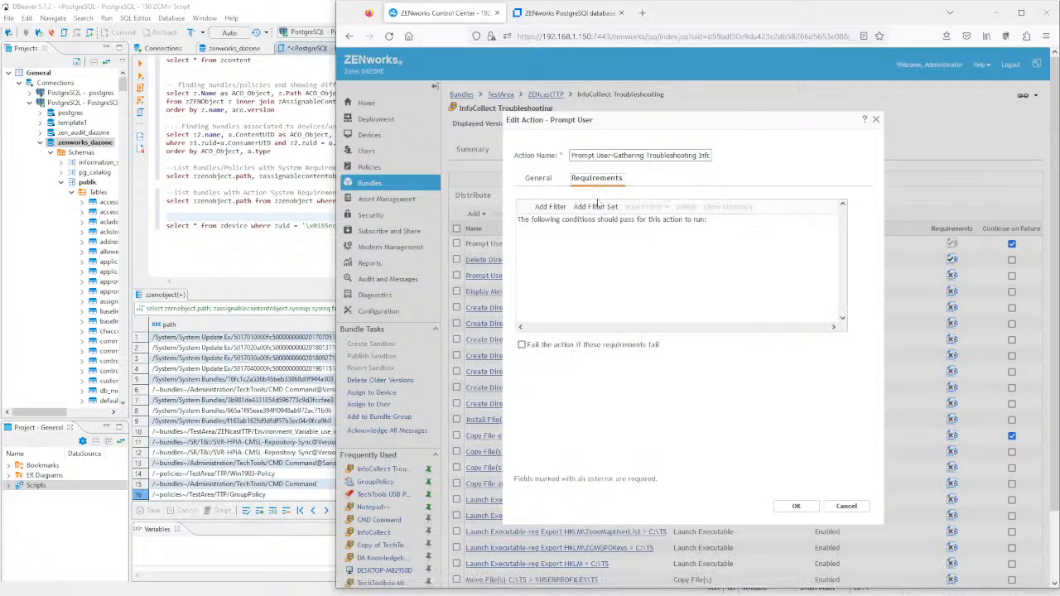
{"action": "left_click", "coordinate": [846, 506]}
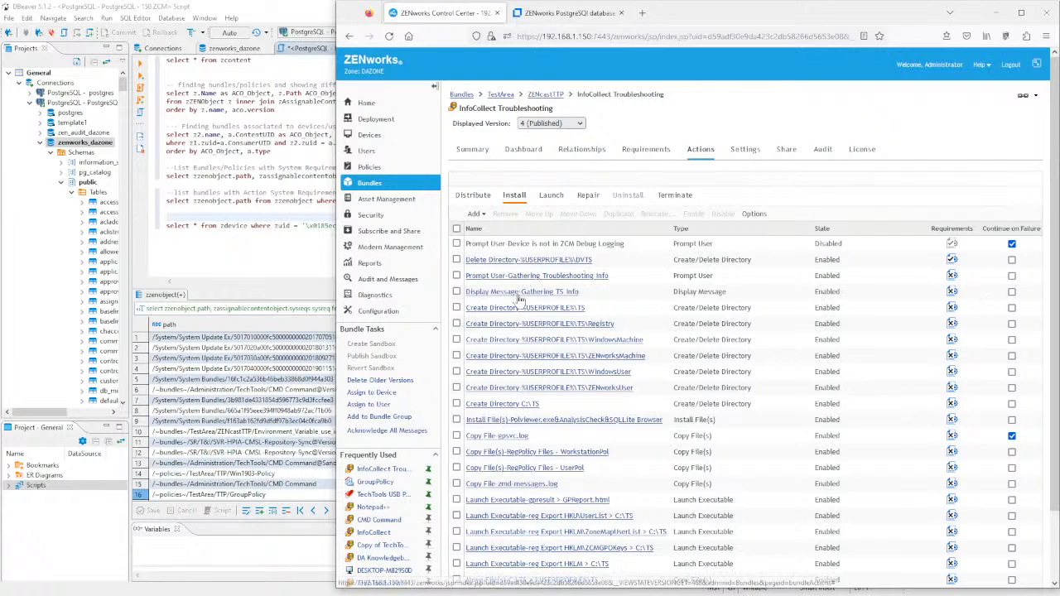
- Inspect the DVTS Delete Directory action's required file path, then select DBeaver's action requirements query
{"action": "scroll", "coordinate": [625, 409], "scroll_direction": "down", "scroll_amount": 2}
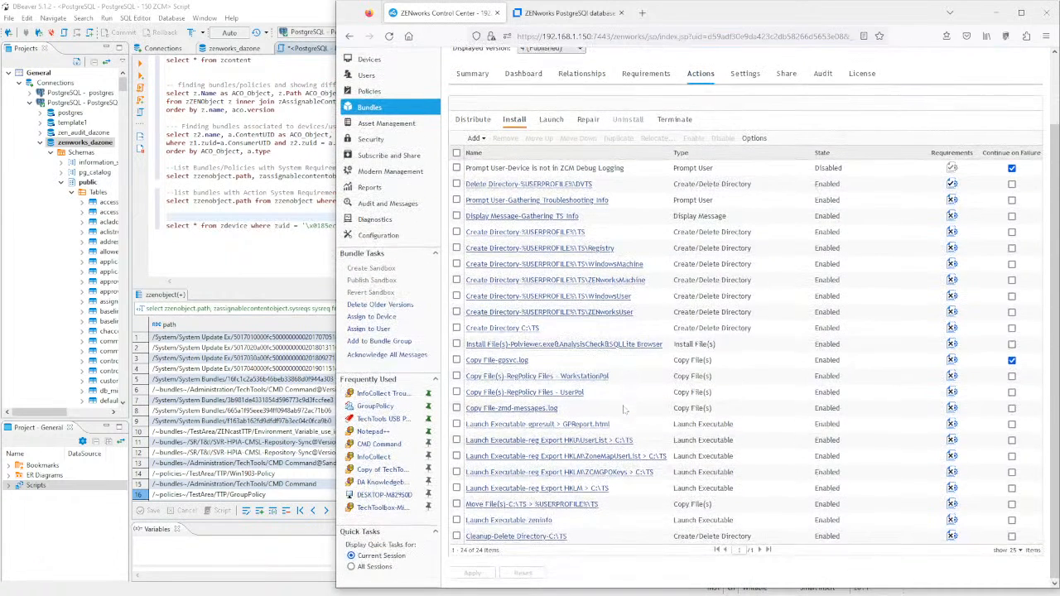
{"action": "scroll", "coordinate": [563, 295], "scroll_direction": "up", "scroll_amount": 2}
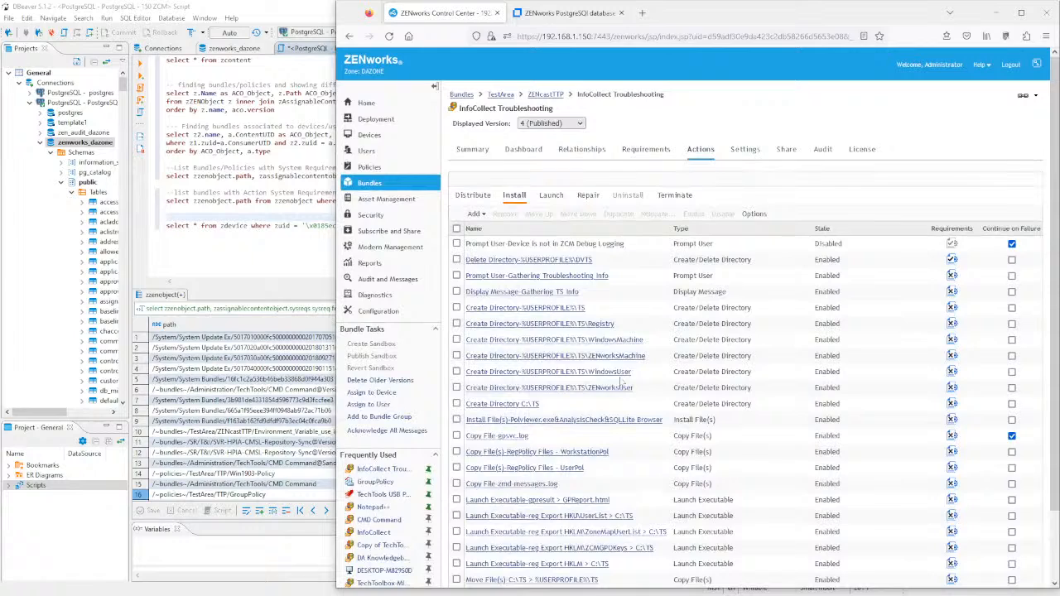
{"action": "left_click", "coordinate": [530, 260]}
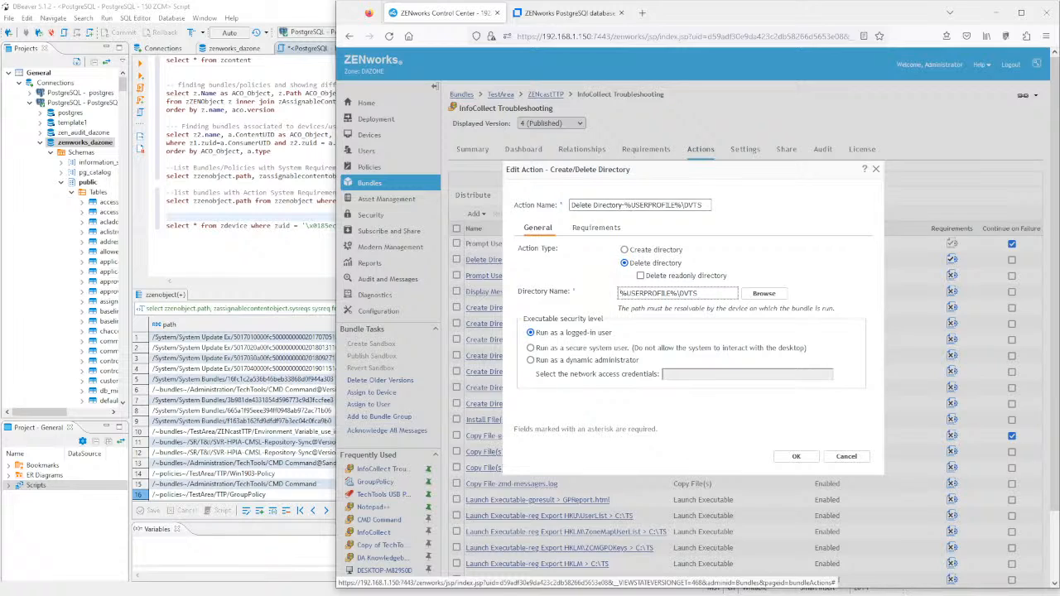
{"action": "left_click", "coordinate": [601, 232]}
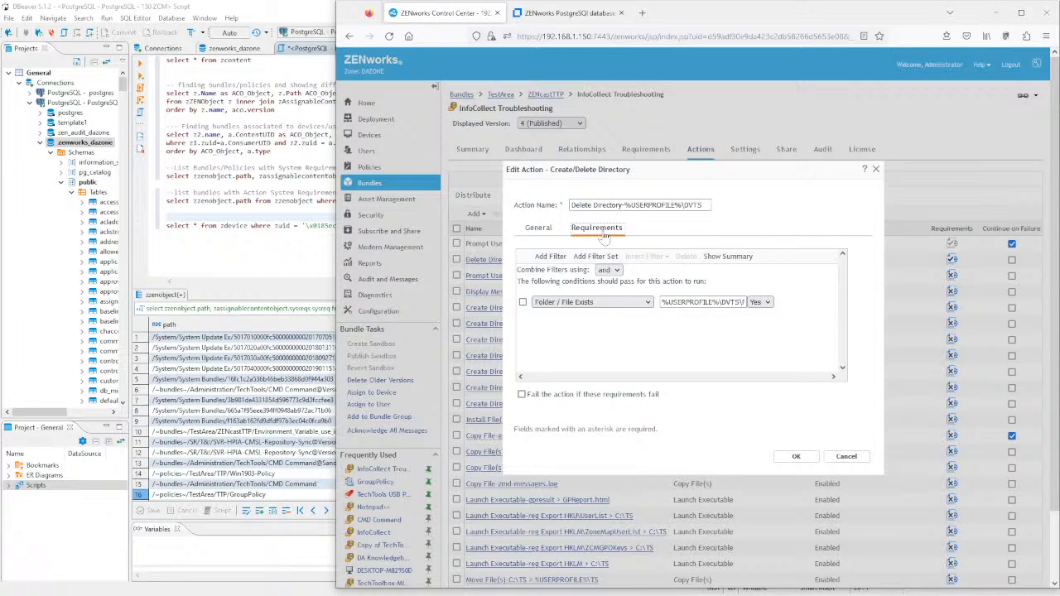
{"action": "left_click_drag", "start_coordinate": [664, 303], "coordinate": [809, 292]}
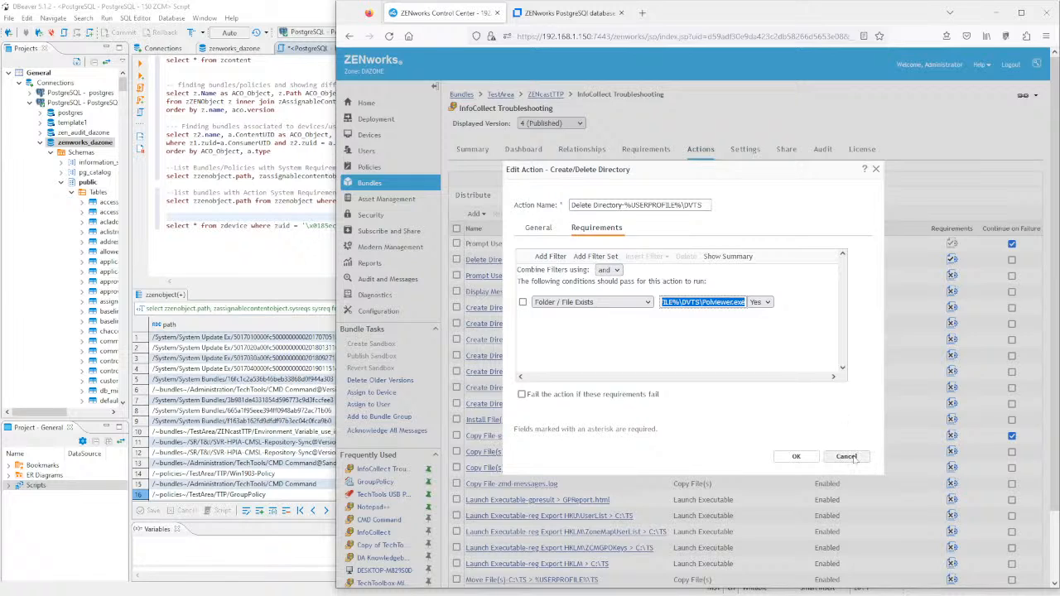
{"action": "left_click", "coordinate": [846, 457]}
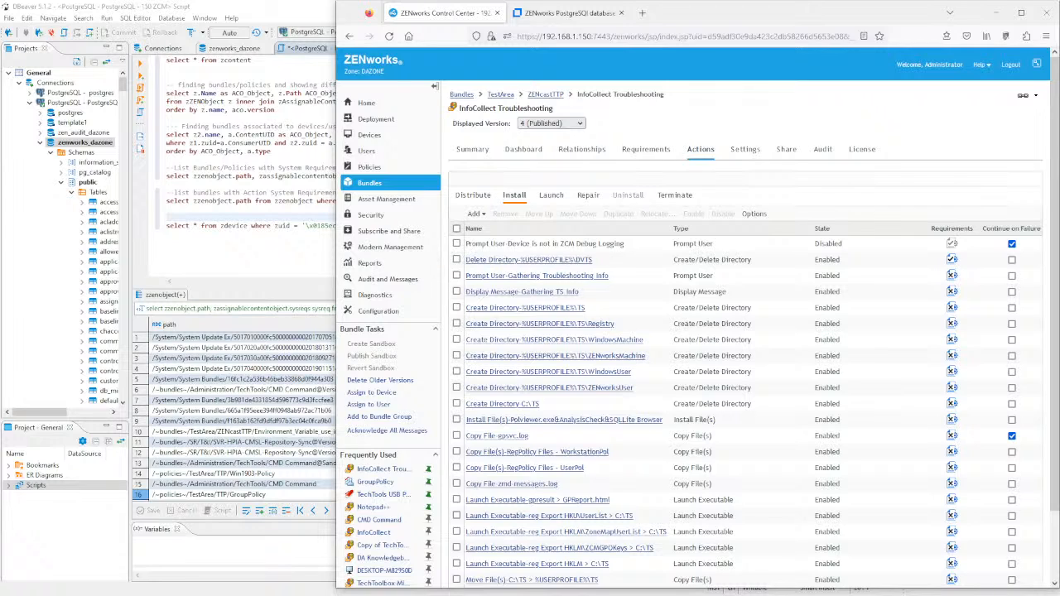
{"action": "left_click", "coordinate": [255, 225]}
{"action": "left_click_drag", "start_coordinate": [871, 201], "coordinate": [249, 210]}
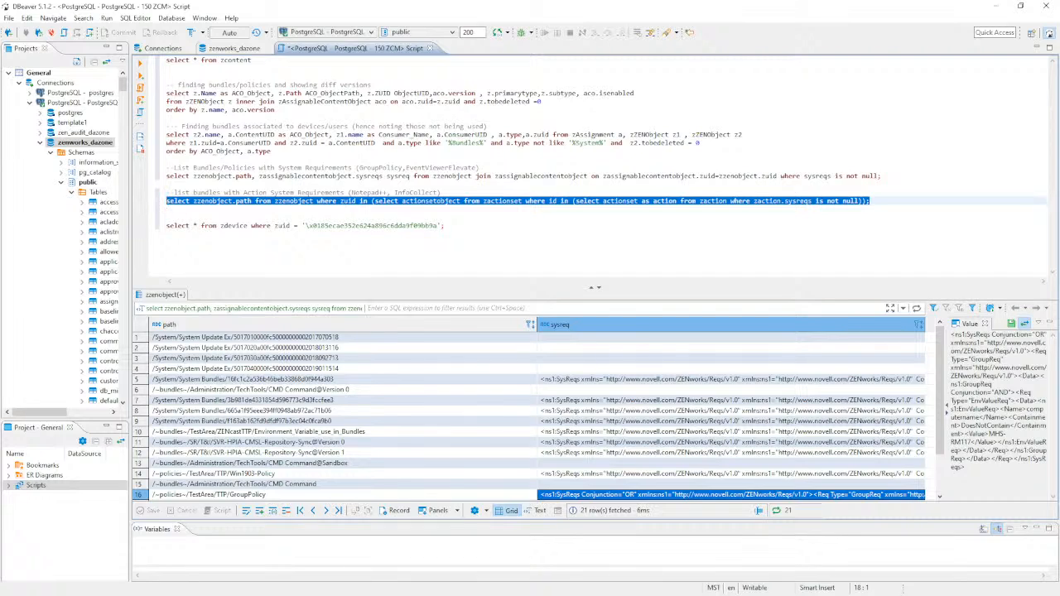
- Run the zaction sysreqs query and read the 22 bundle paths, including InfoCollect Troubleshooting Versions 2 and 3
{"action": "left_click", "coordinate": [141, 63]}
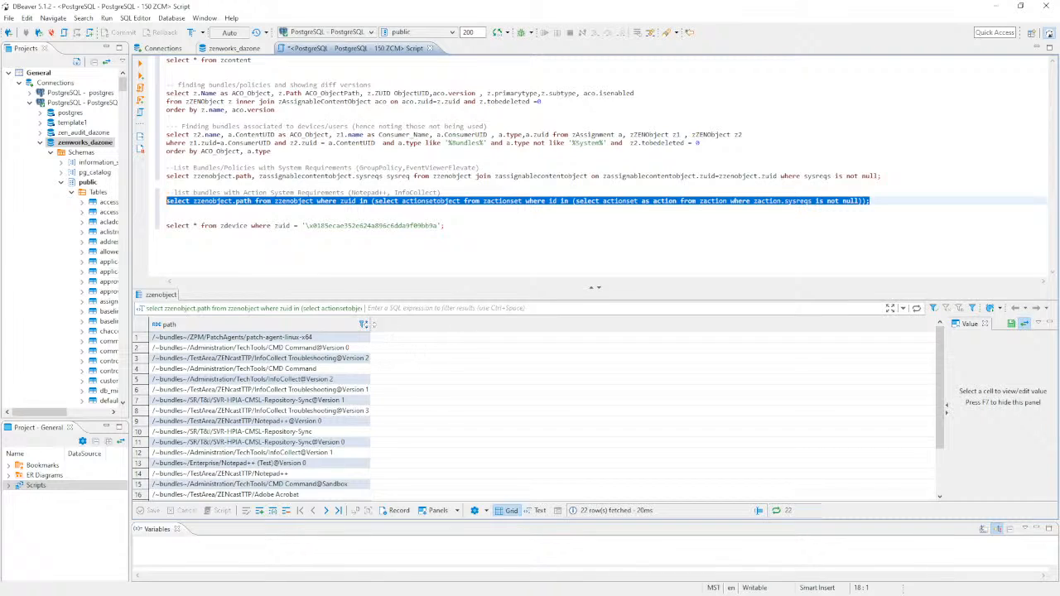
{"action": "left_click_drag", "start_coordinate": [315, 192], "coordinate": [255, 192]}
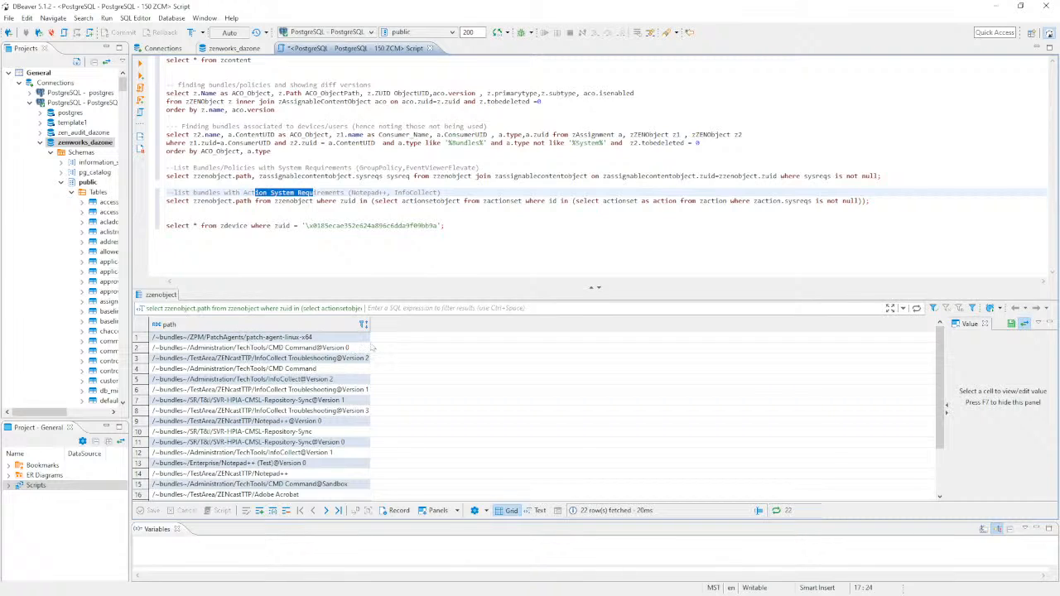
{"action": "left_click_drag", "start_coordinate": [370, 324], "coordinate": [531, 325]}
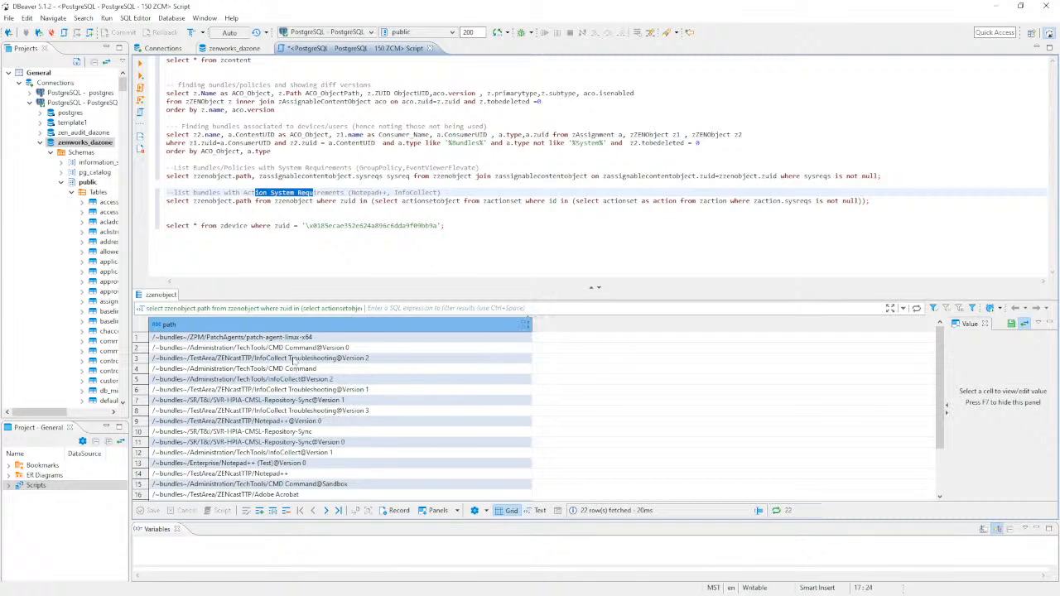
{"action": "left_click", "coordinate": [335, 358]}
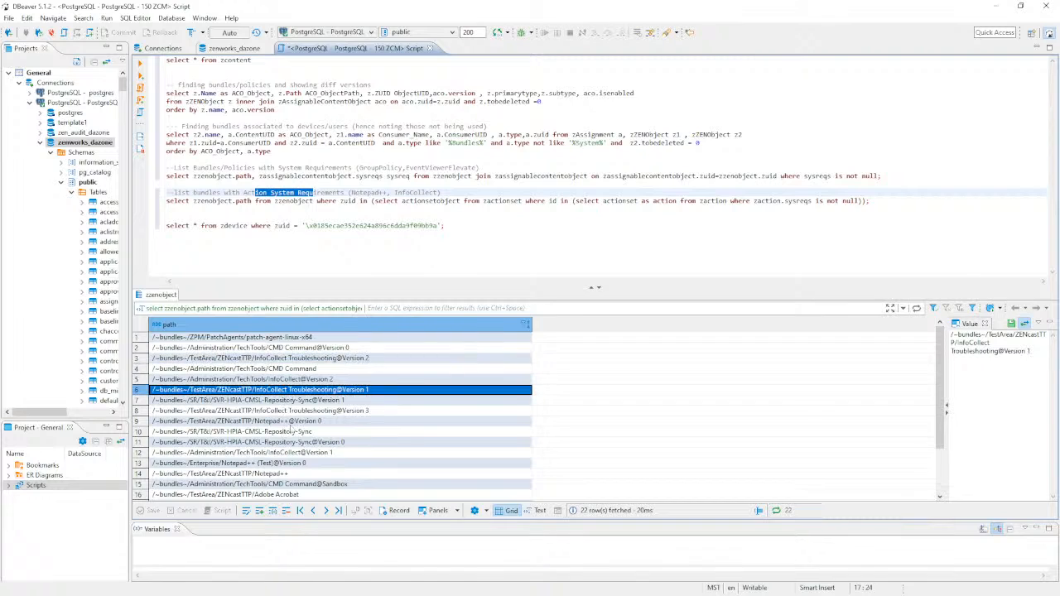
{"action": "left_click", "coordinate": [294, 411]}
{"action": "left_click", "coordinate": [290, 422]}
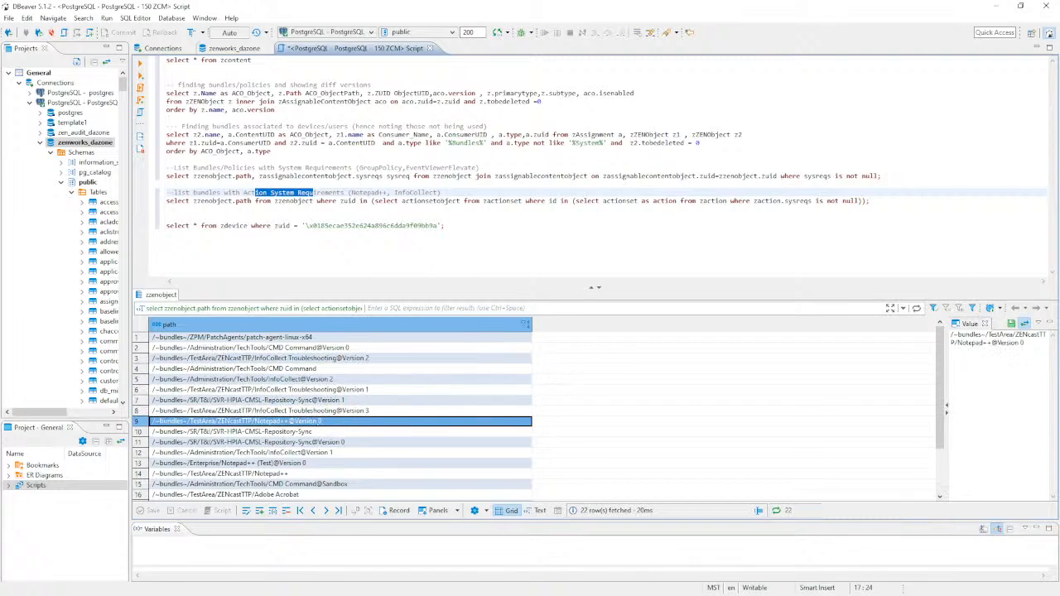
{"action": "left_click", "coordinate": [457, 201]}
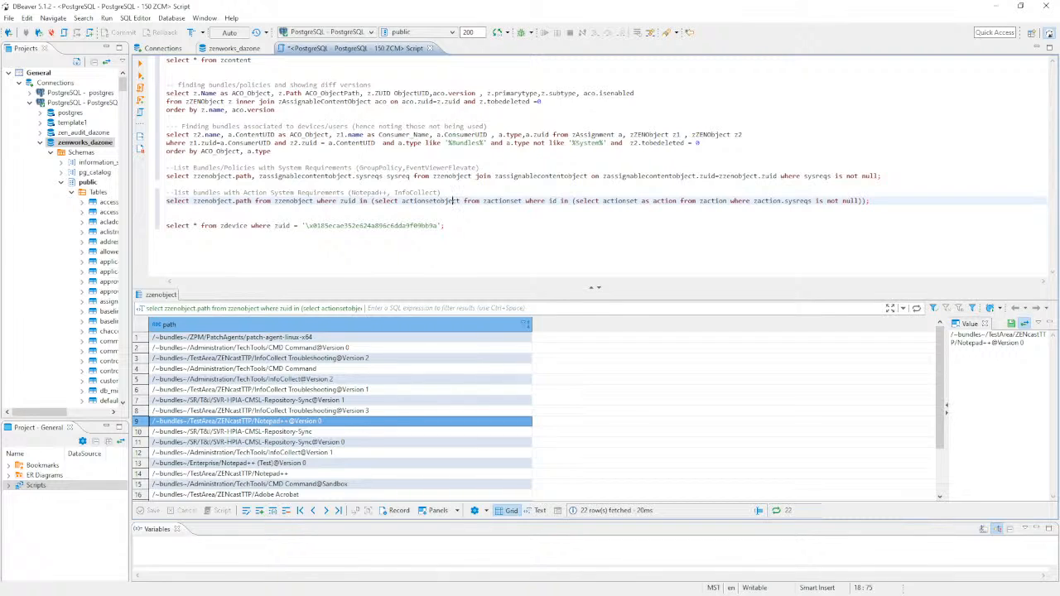
{"action": "key", "text": "alt+Tab"}
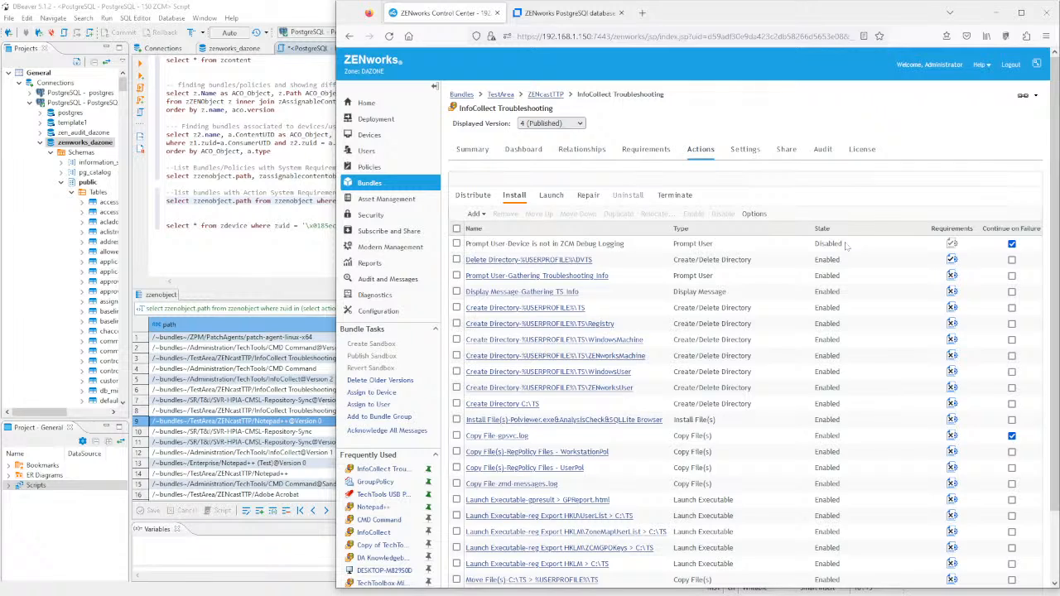
- Review the Launch and Repair actions, trying then unchecking the Repair Install Actions entry
{"action": "left_click", "coordinate": [551, 196]}
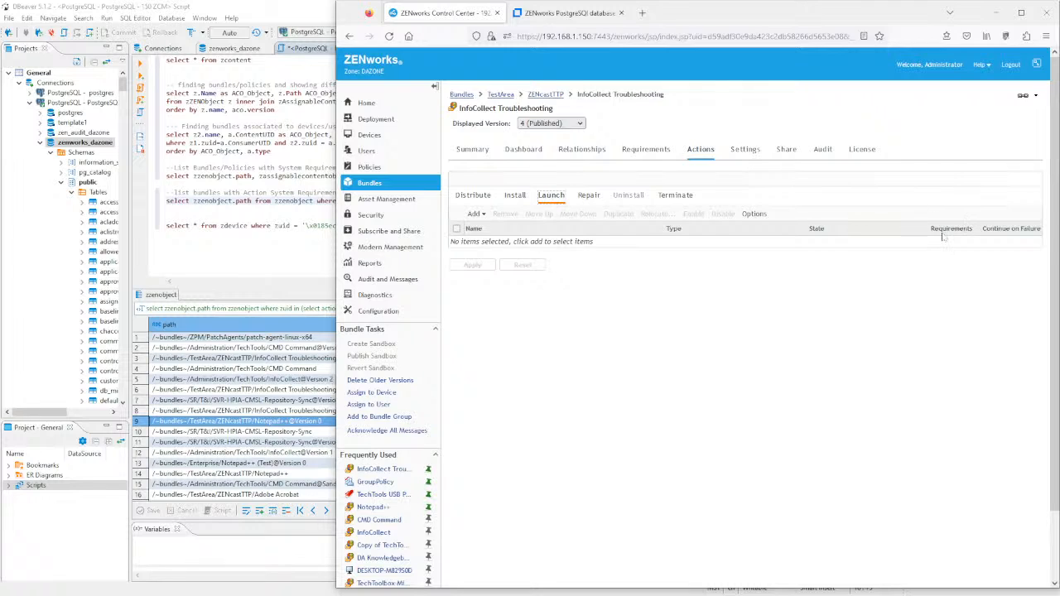
{"action": "left_click", "coordinate": [587, 196]}
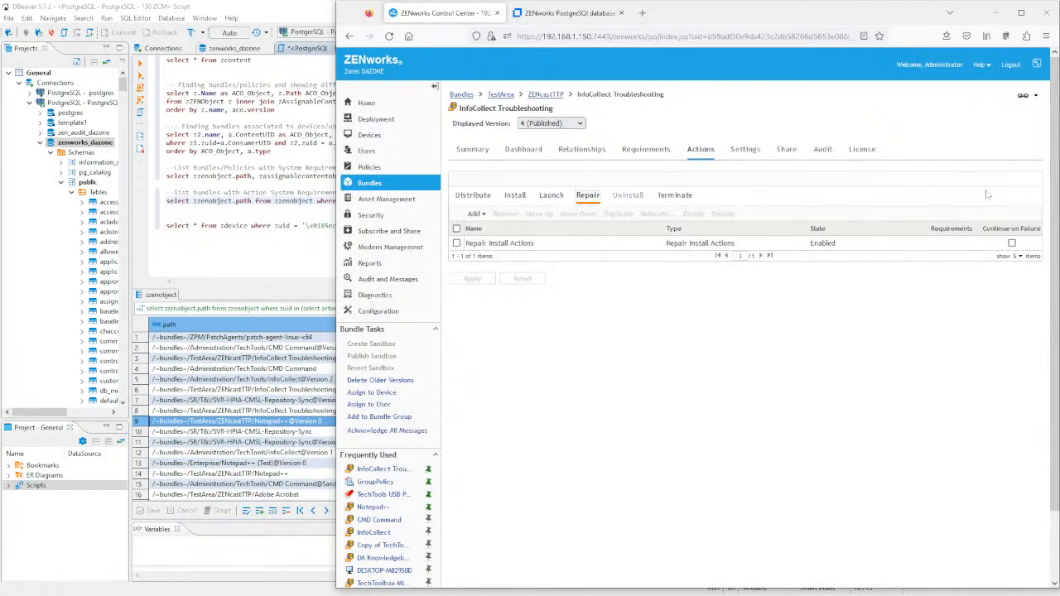
{"action": "left_click", "coordinate": [479, 214]}
{"action": "left_click", "coordinate": [456, 243]}
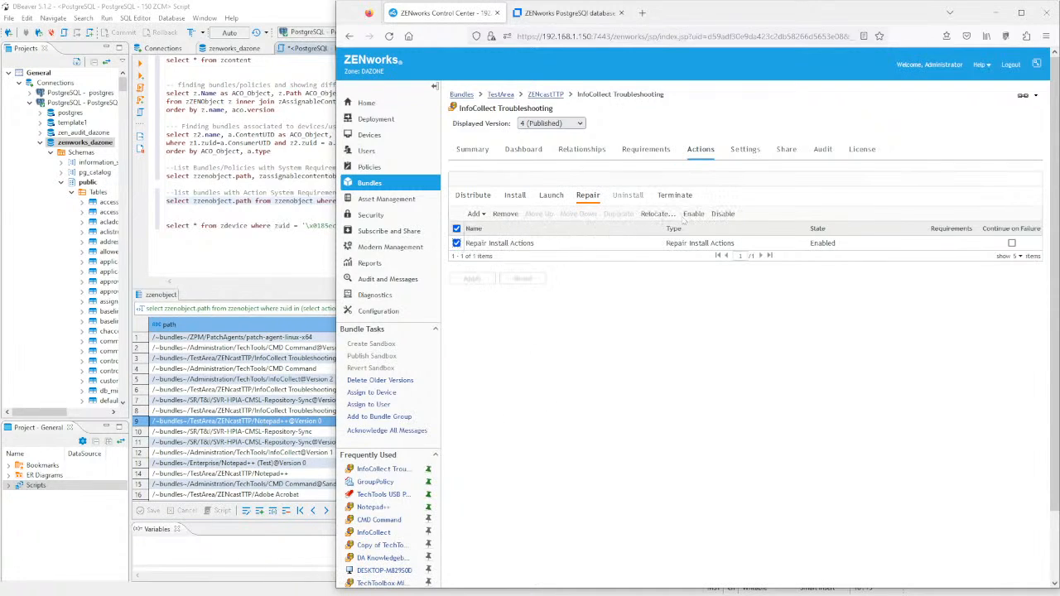
{"action": "left_click", "coordinate": [689, 214]}
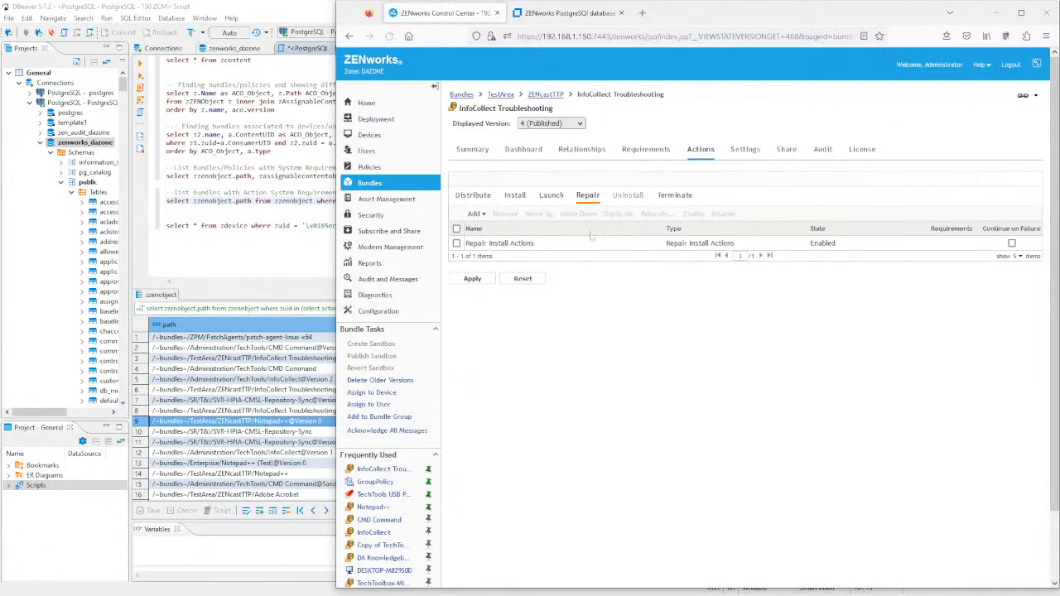
{"action": "left_click", "coordinate": [456, 244]}
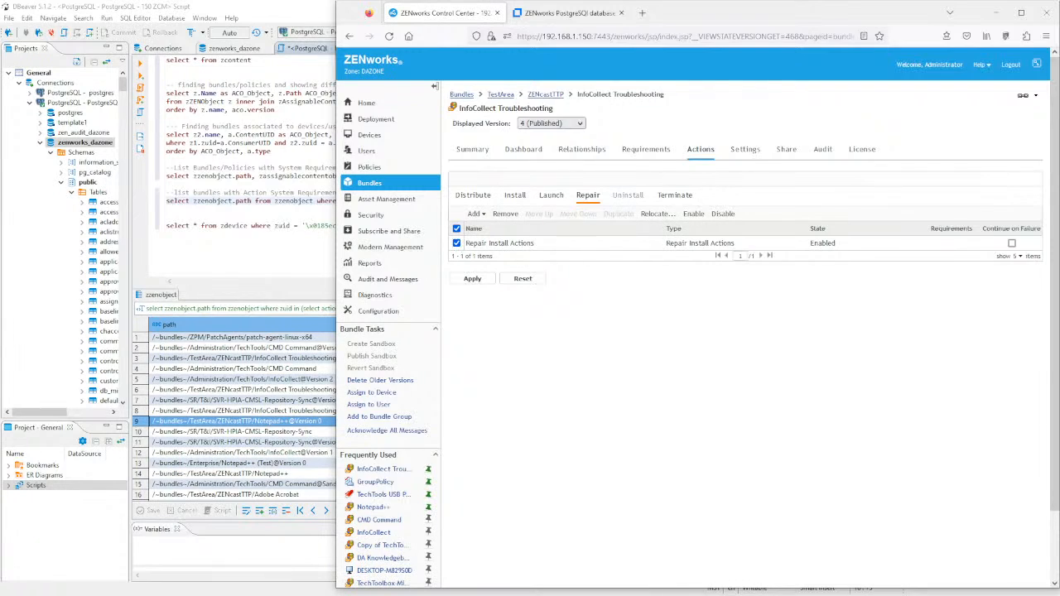
{"action": "left_click", "coordinate": [456, 243]}
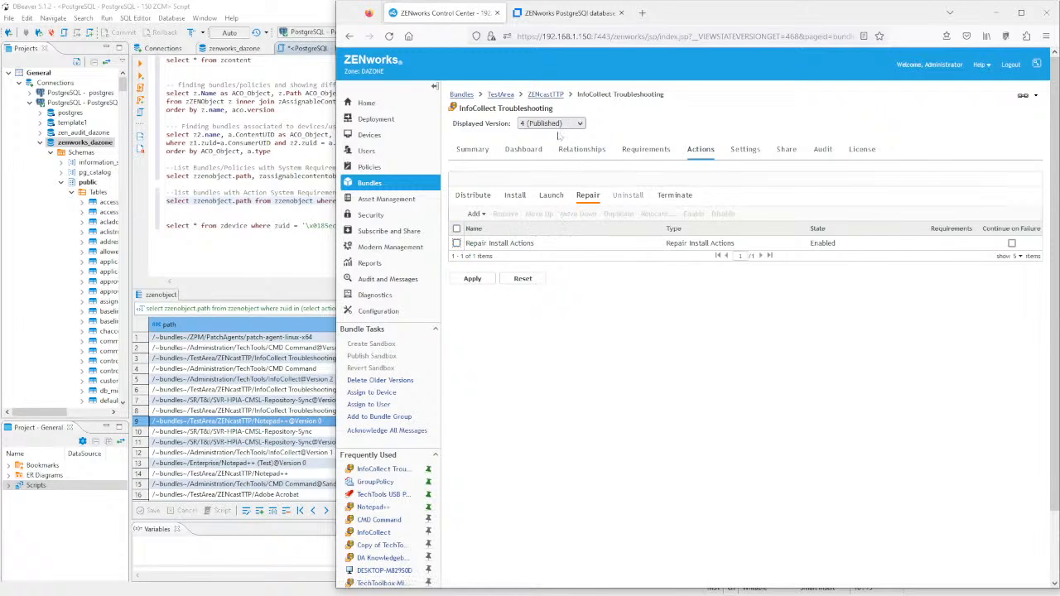
- Return to the ZENcastTTP bundle folder without saving changes, then bring DBeaver forward
{"action": "left_click", "coordinate": [549, 98]}
{"action": "left_click", "coordinate": [745, 338]}
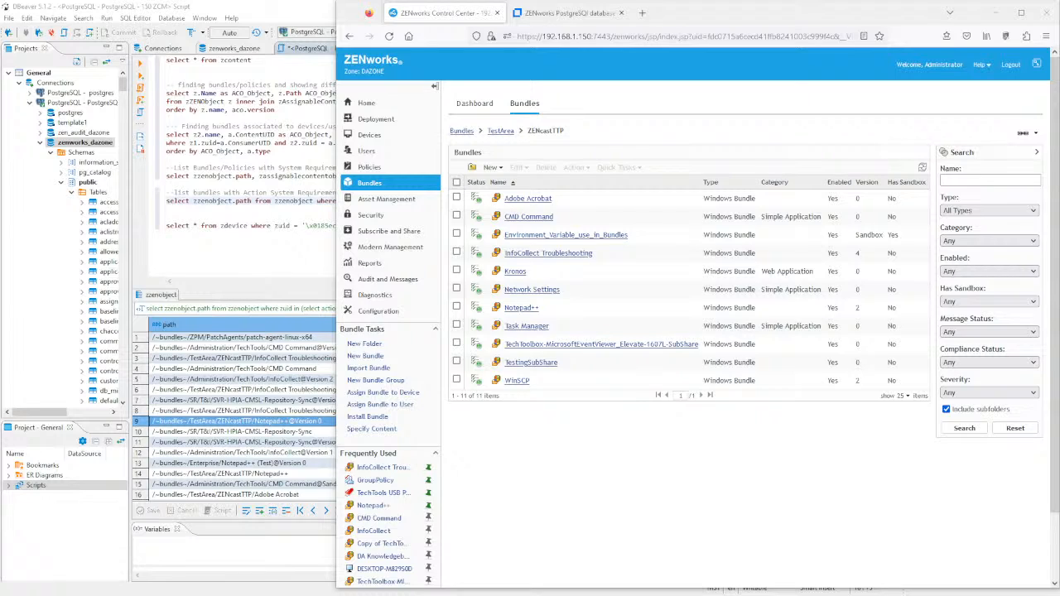
{"action": "left_click", "coordinate": [253, 217]}
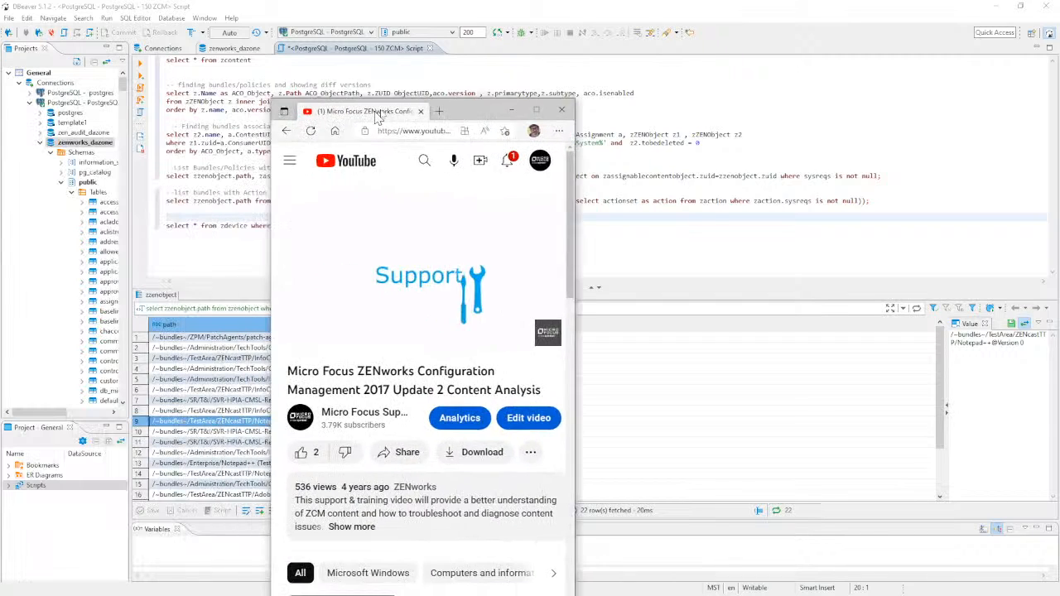
- Move the Content Analysis video in its own window to about 5:52, showing the ZMAN Commands slide
{"action": "left_click_drag", "start_coordinate": [375, 113], "coordinate": [280, 29]}
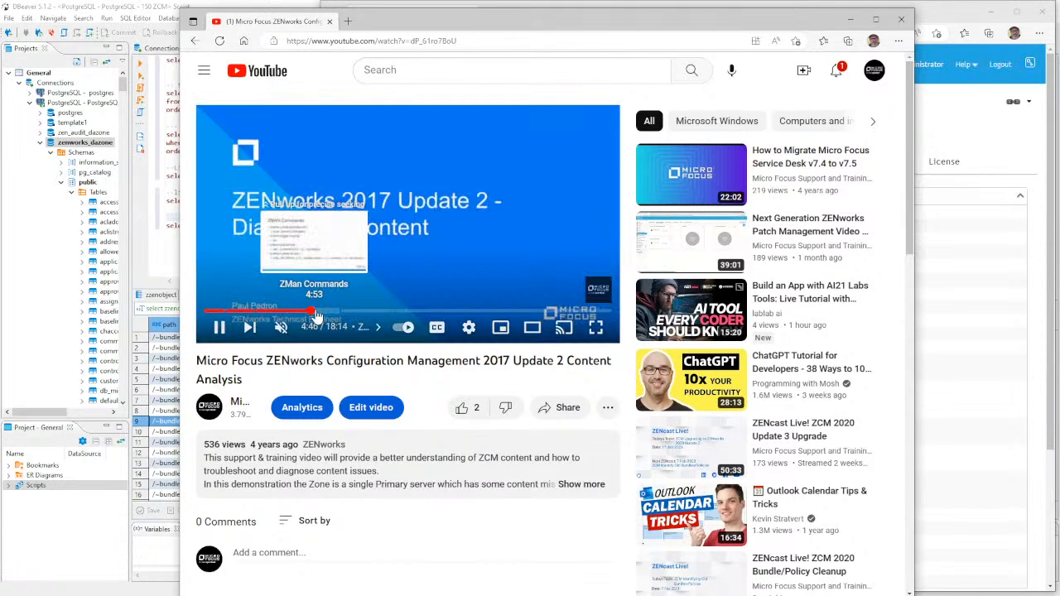
{"action": "left_click", "coordinate": [316, 312]}
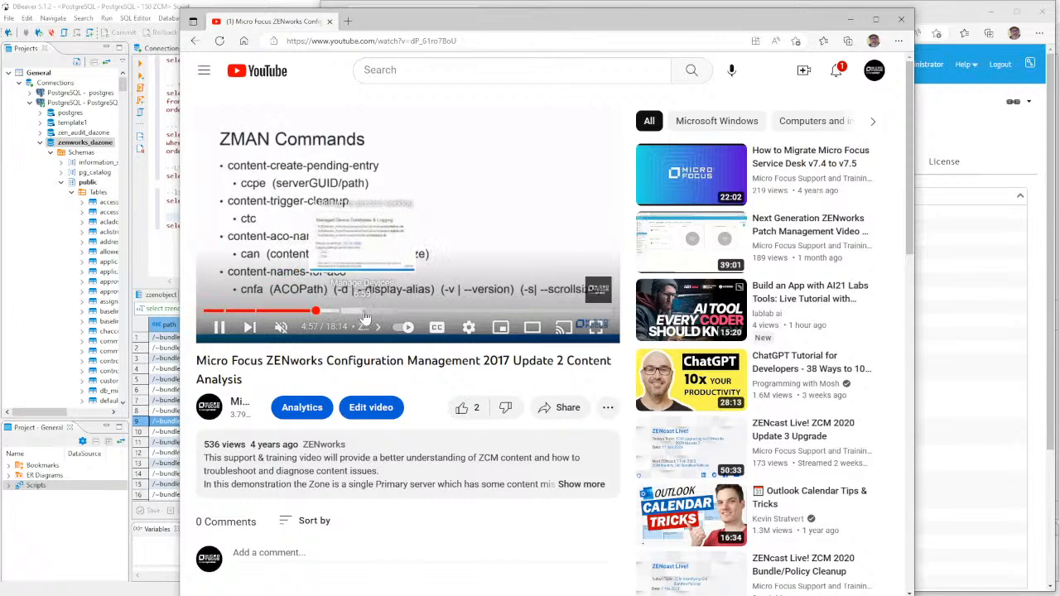
{"action": "left_click", "coordinate": [364, 313]}
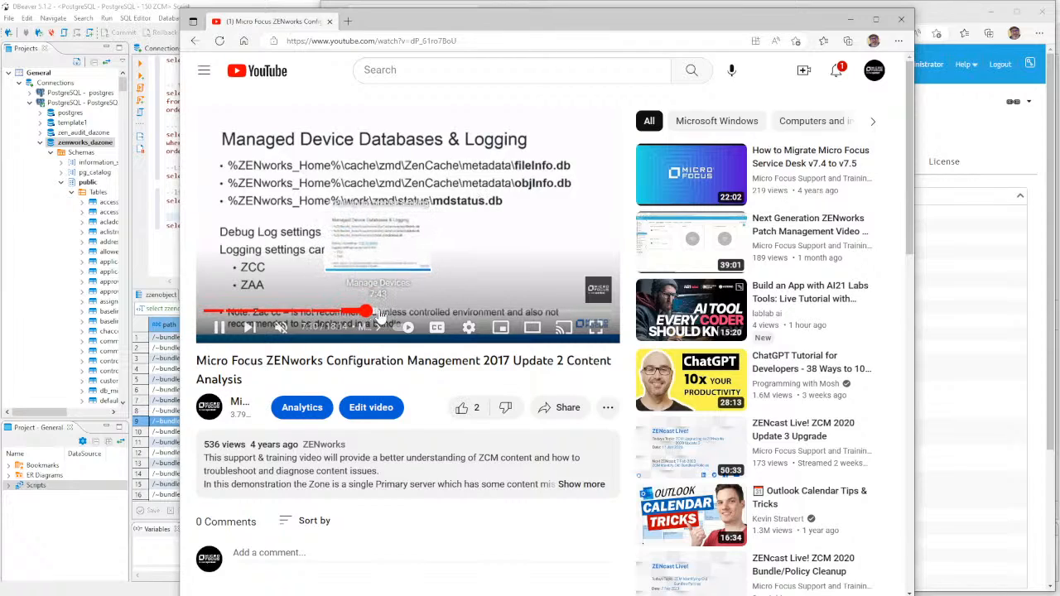
{"action": "left_click", "coordinate": [385, 315]}
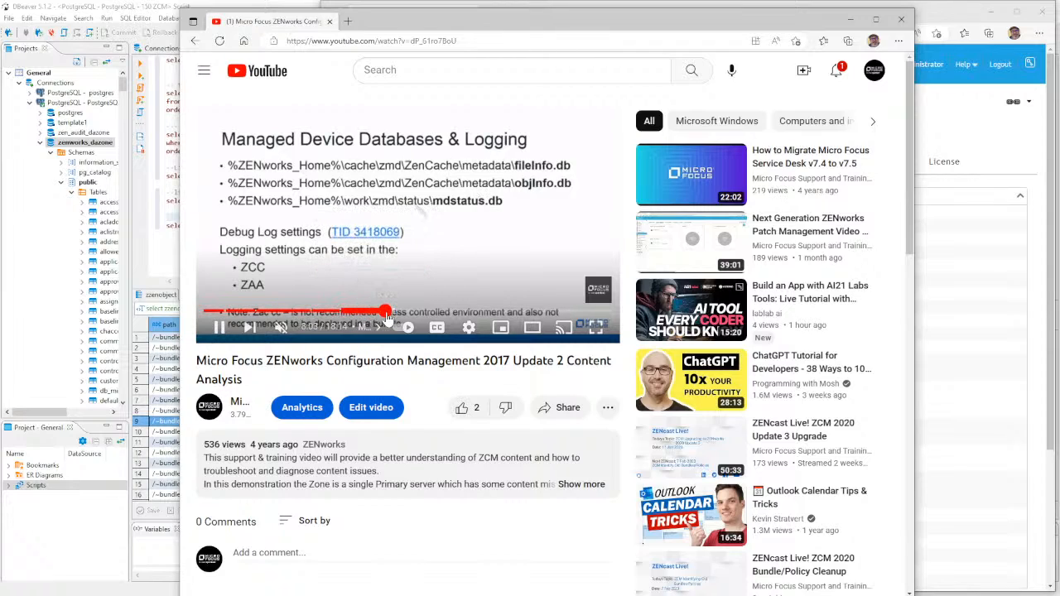
{"action": "left_click", "coordinate": [344, 315]}
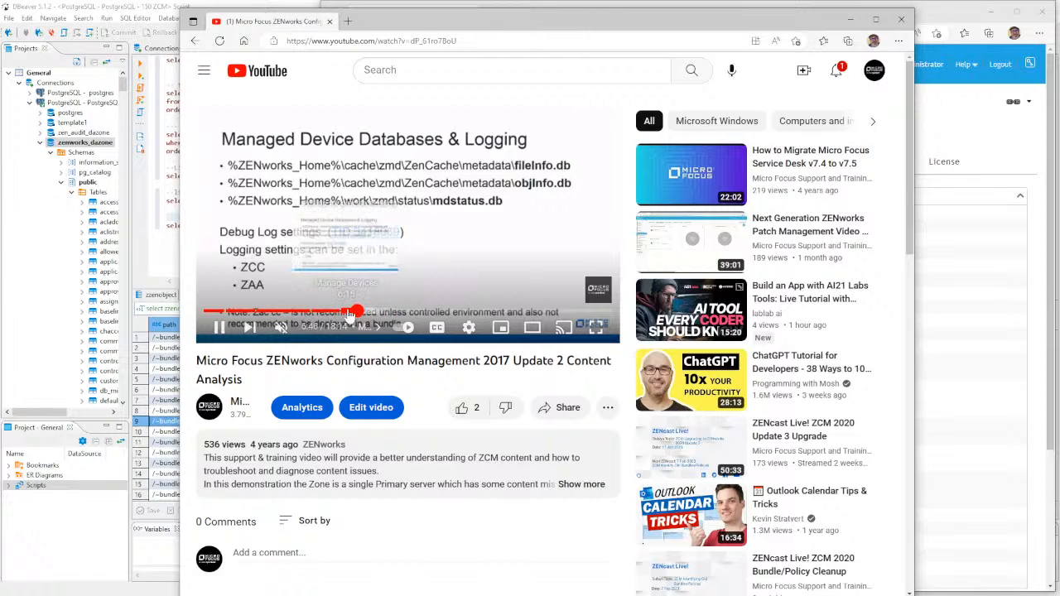
{"action": "left_click", "coordinate": [338, 313]}
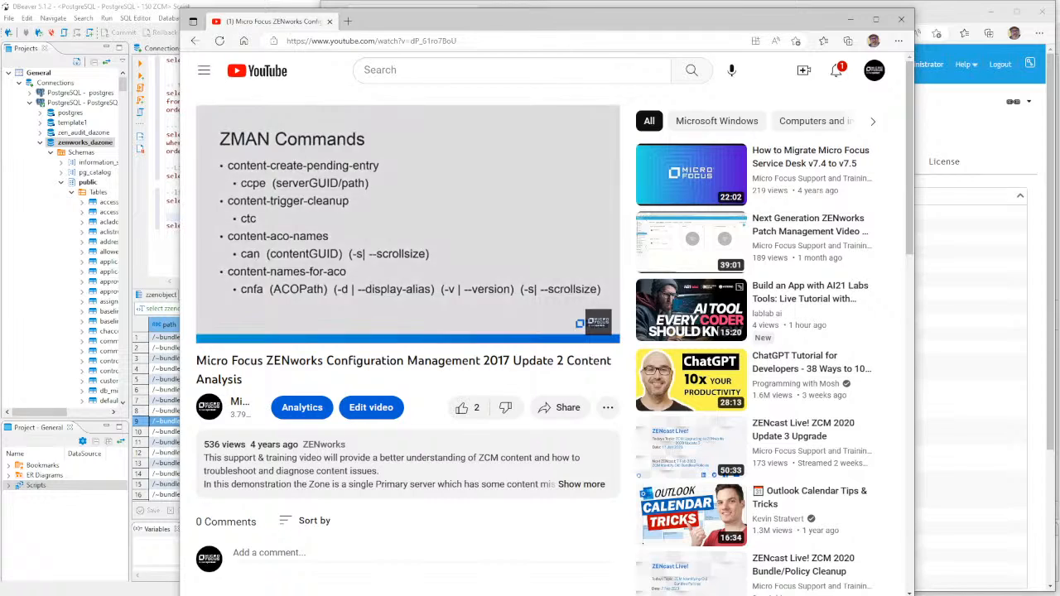
{"action": "key", "text": "alt+Tab"}
- Settle the PowerPoint slide show on slide 12 of 23, listing bundle SQL queries and zman commands
{"action": "scroll", "coordinate": [213, 329], "scroll_direction": "down", "scroll_amount": 1}
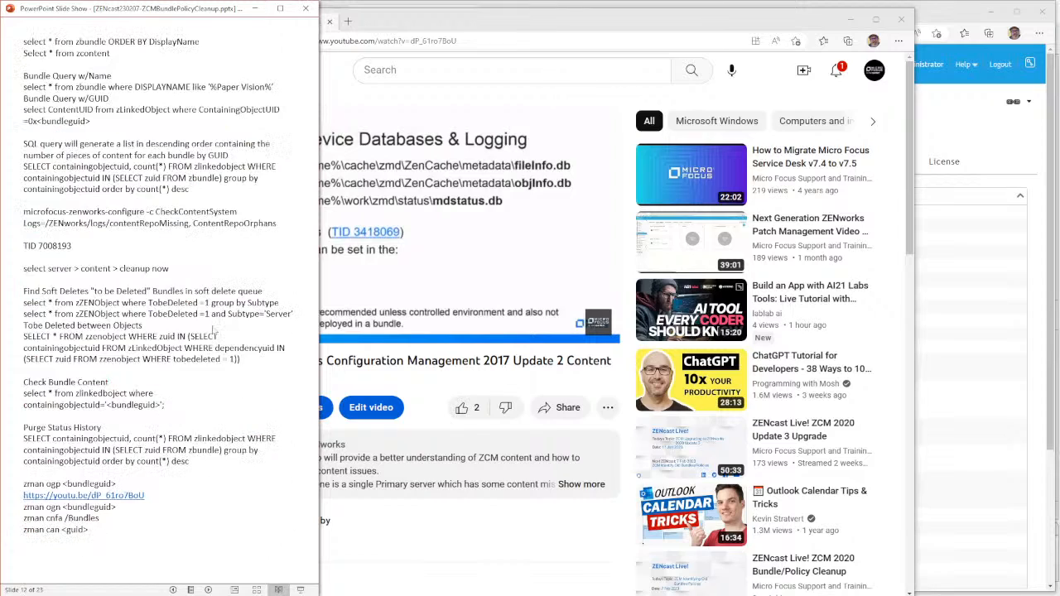
{"action": "scroll", "coordinate": [213, 331], "scroll_direction": "down", "scroll_amount": 1}
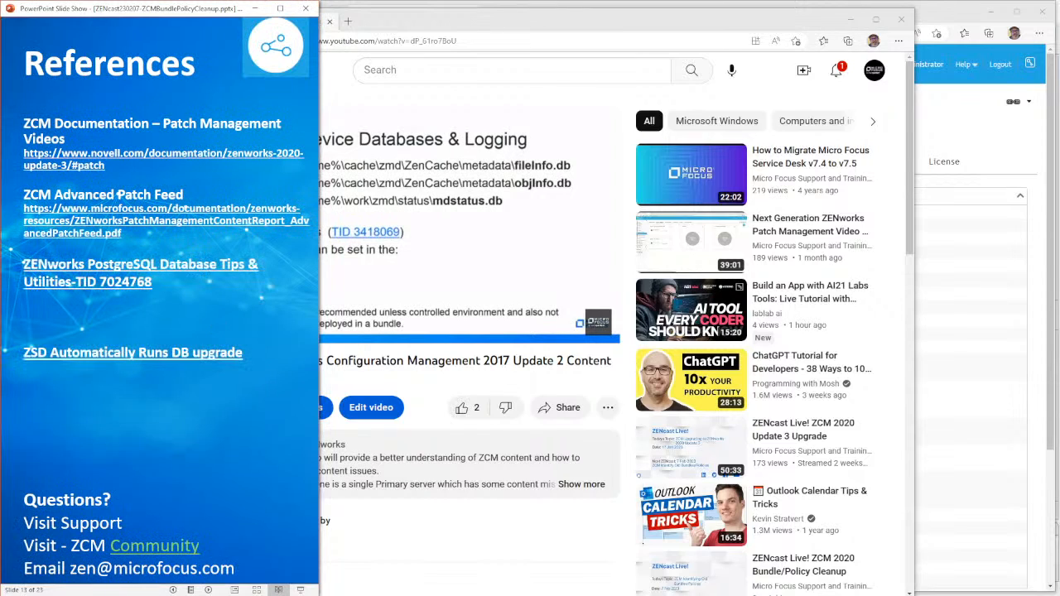
{"action": "scroll", "coordinate": [213, 331], "scroll_direction": "down", "scroll_amount": 1}
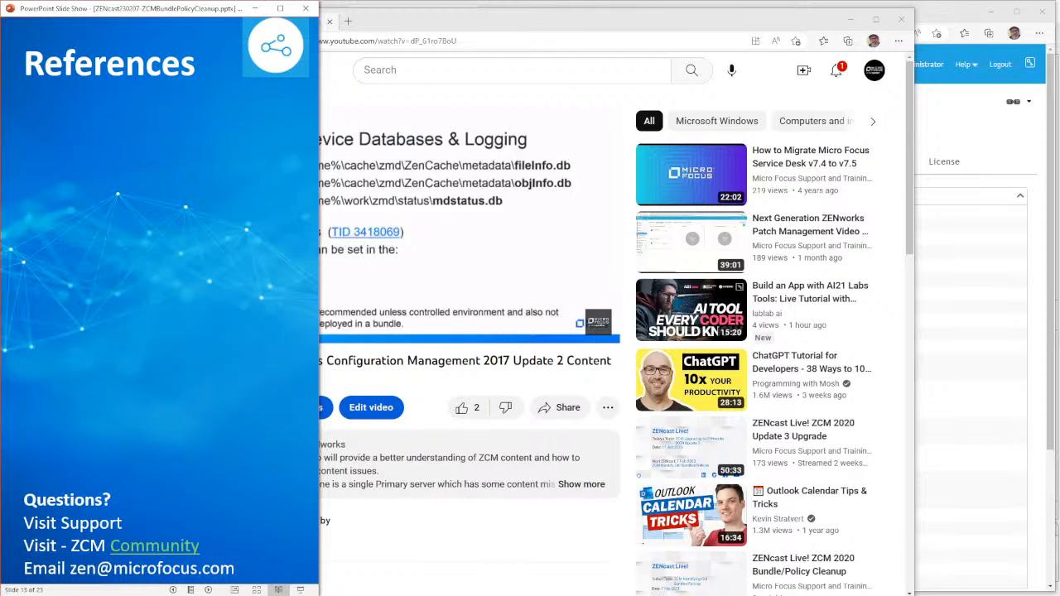
{"action": "scroll", "coordinate": [213, 331], "scroll_direction": "up", "scroll_amount": 1}
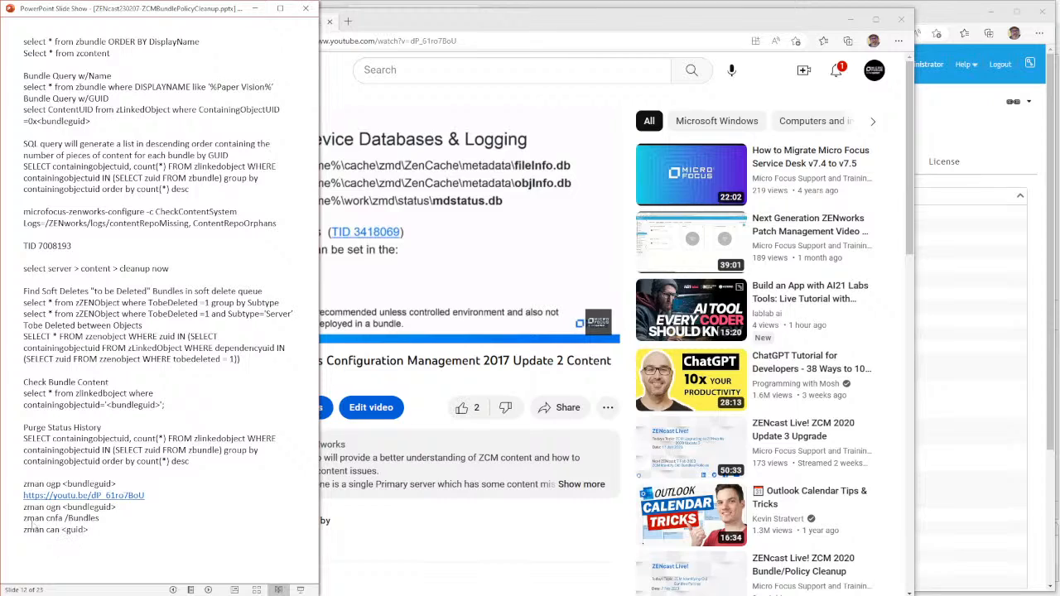
{"action": "scroll", "coordinate": [93, 526], "scroll_direction": "down", "scroll_amount": 1}
{"action": "scroll", "coordinate": [116, 332], "scroll_direction": "down", "scroll_amount": 1}
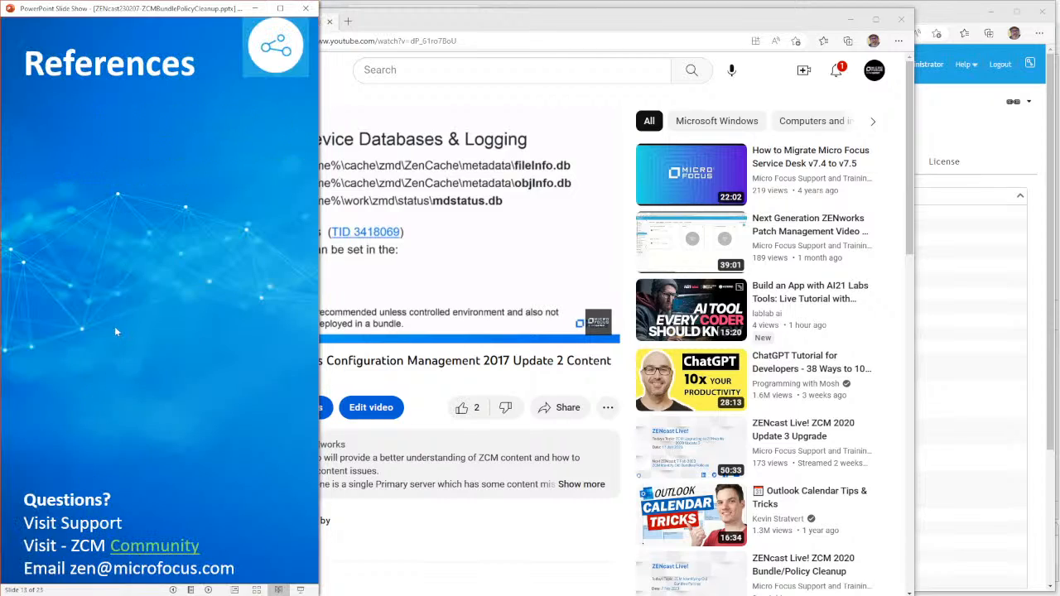
{"action": "scroll", "coordinate": [116, 332], "scroll_direction": "up", "scroll_amount": 1}
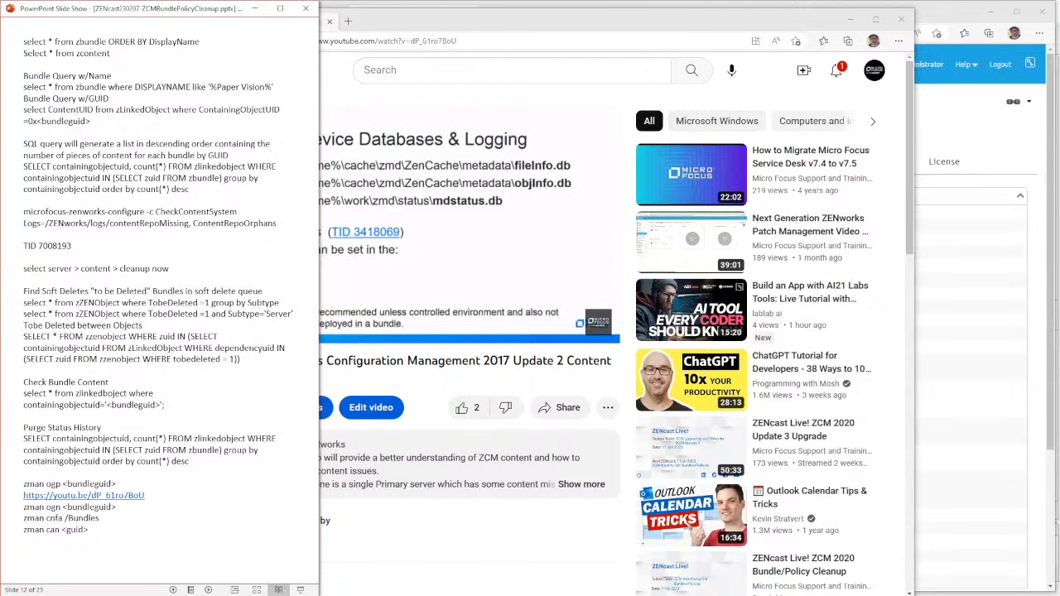
{"action": "key", "text": "alt+Tab"}
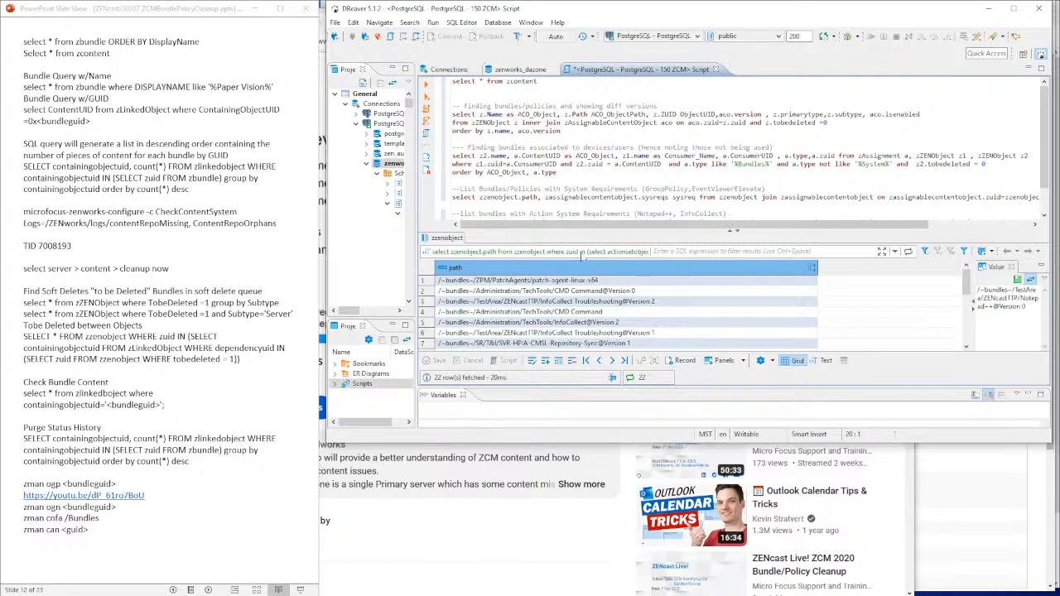
- Place the cursor at the end of the zcontent query and add blank lines below it
{"action": "scroll", "coordinate": [596, 186], "scroll_direction": "down", "scroll_amount": 1}
{"action": "scroll", "coordinate": [596, 187], "scroll_direction": "up", "scroll_amount": 1}
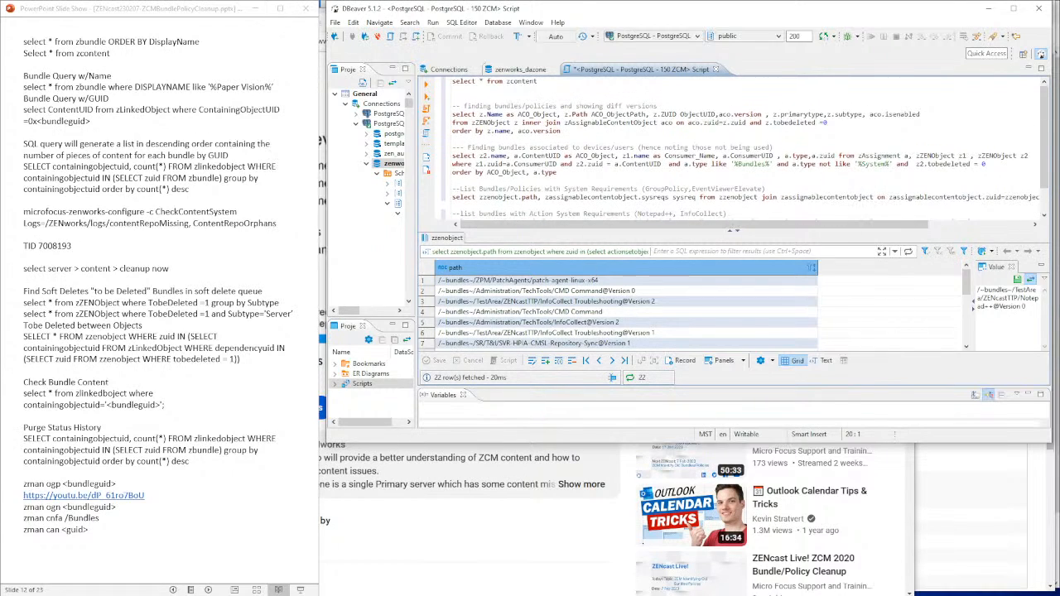
{"action": "left_click_drag", "start_coordinate": [546, 82], "coordinate": [412, 94]}
{"action": "left_click", "coordinate": [547, 81]}
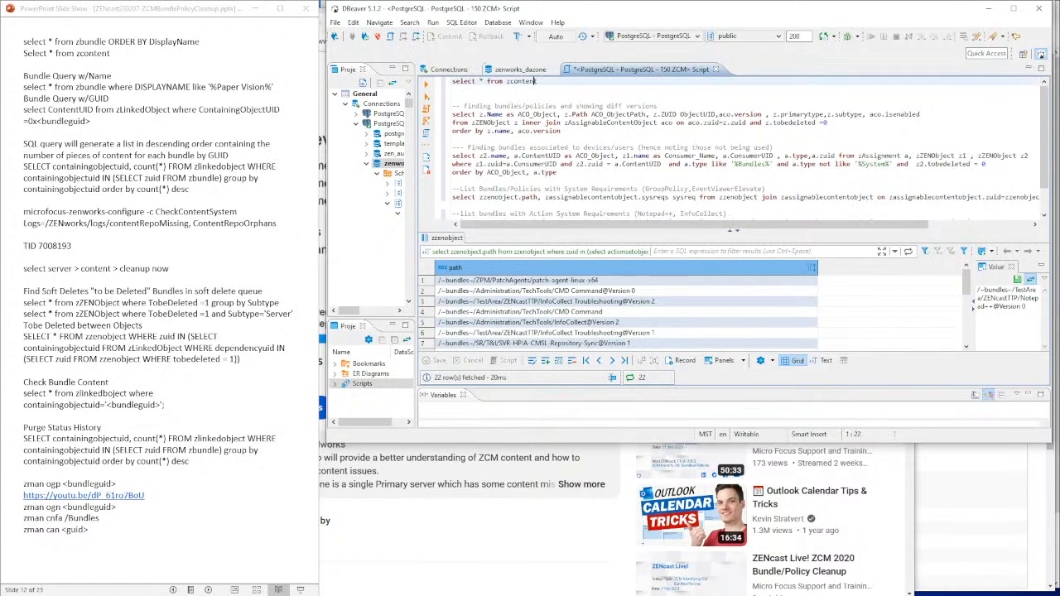
{"action": "left_click_drag", "start_coordinate": [545, 89], "coordinate": [543, 81]}
{"action": "left_click", "coordinate": [543, 82]}
{"action": "key", "text": "Return"}
{"action": "key", "text": "Return"}
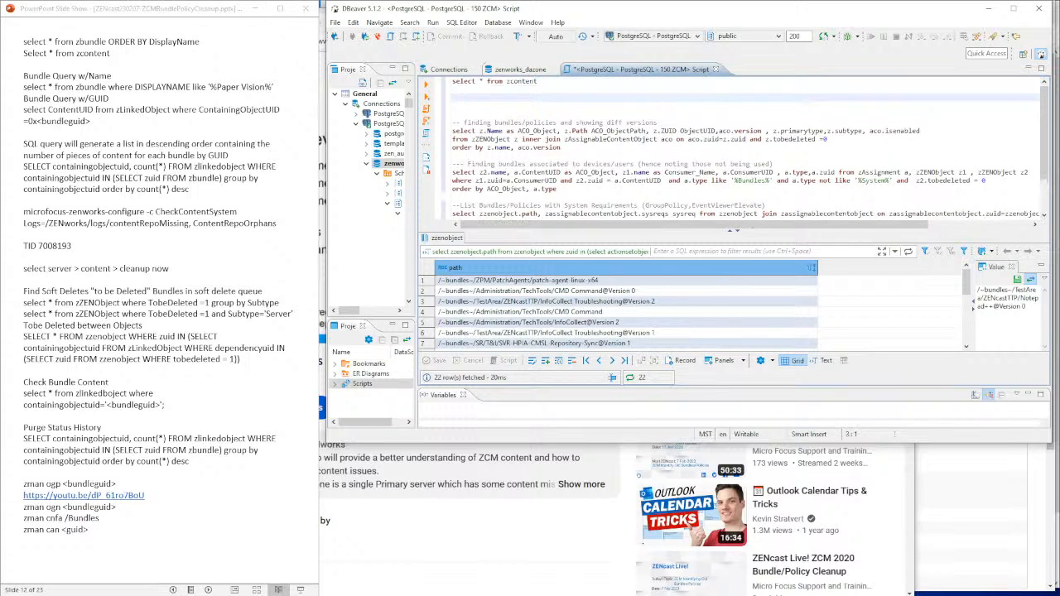
- Write 'select * from zlinkedobject where containingobjectuid=' as the new query
{"action": "type", "text": "select * from zlinkedob"}
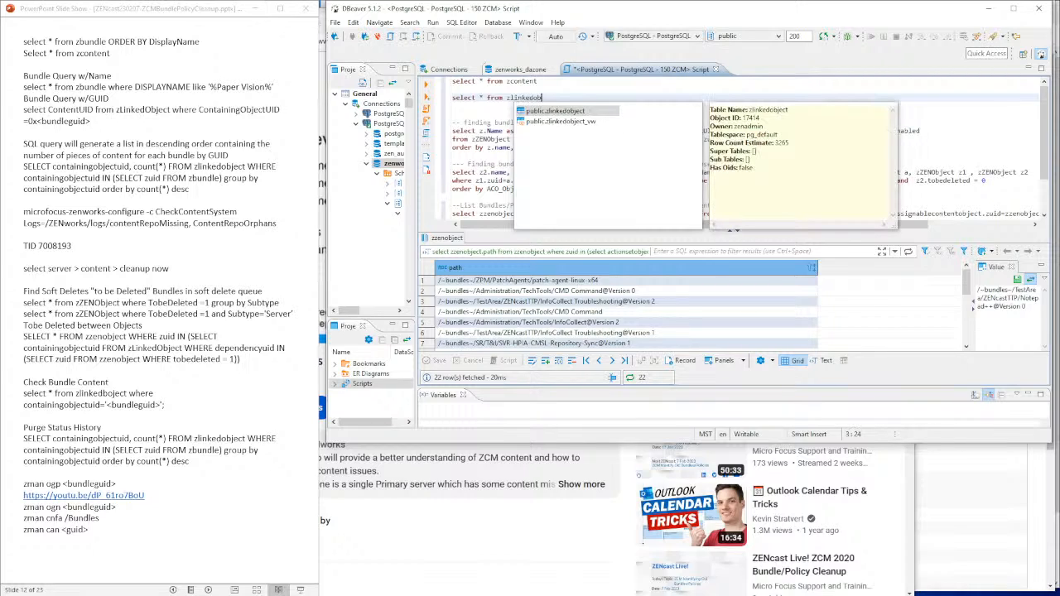
{"action": "type", "text": "ject"}
{"action": "key", "text": "Escape"}
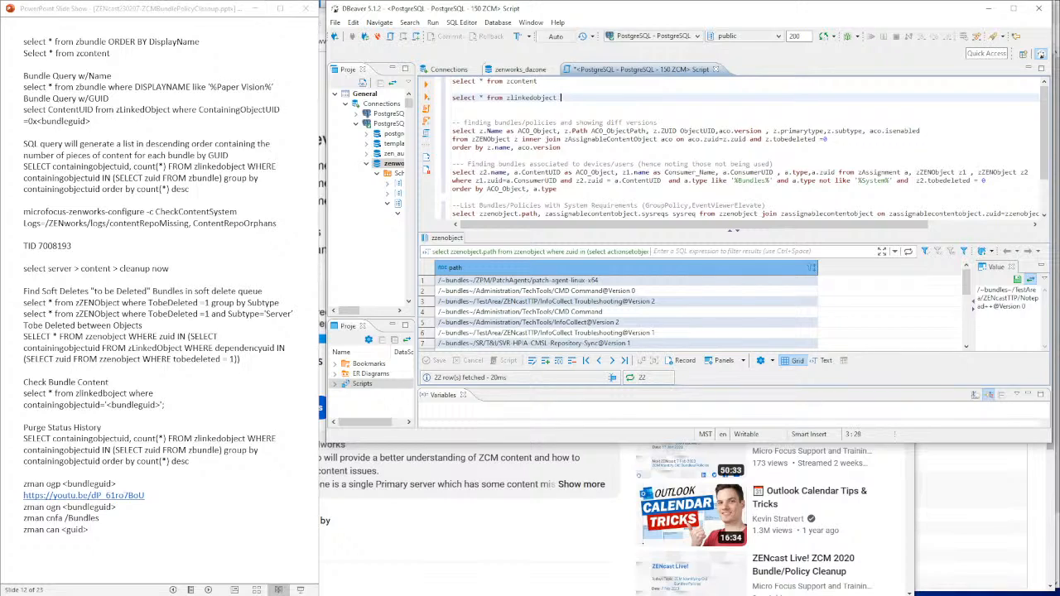
{"action": "type", "text": "w"}
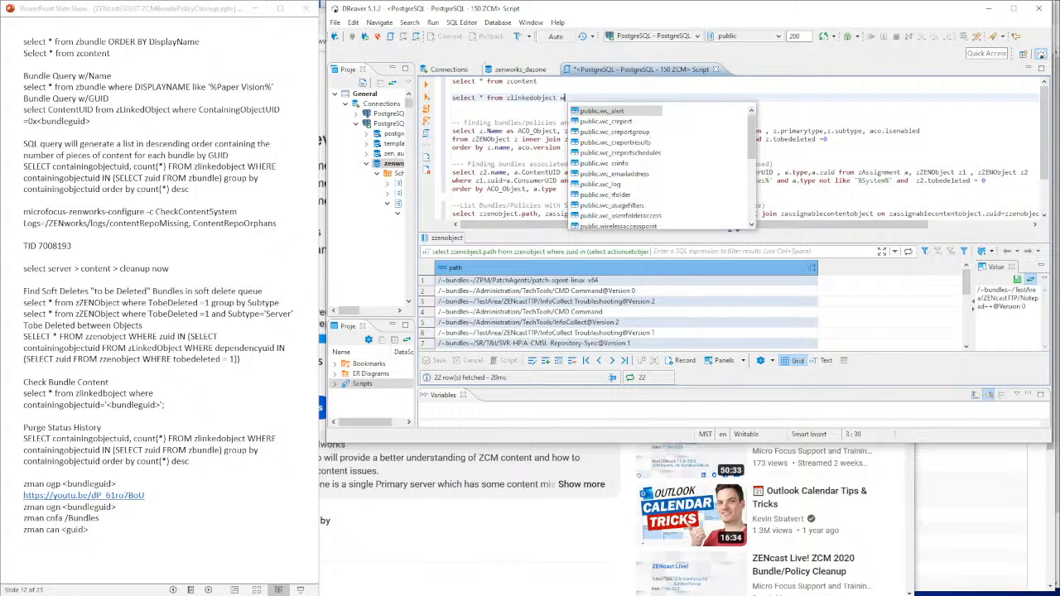
{"action": "type", "text": "here cont"}
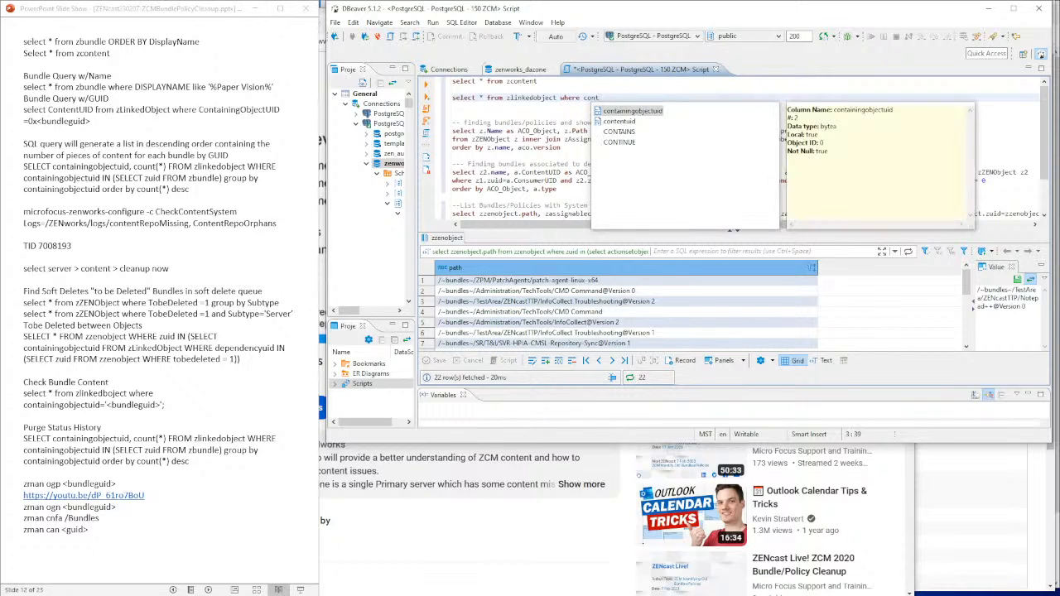
{"action": "key", "text": "Return"}
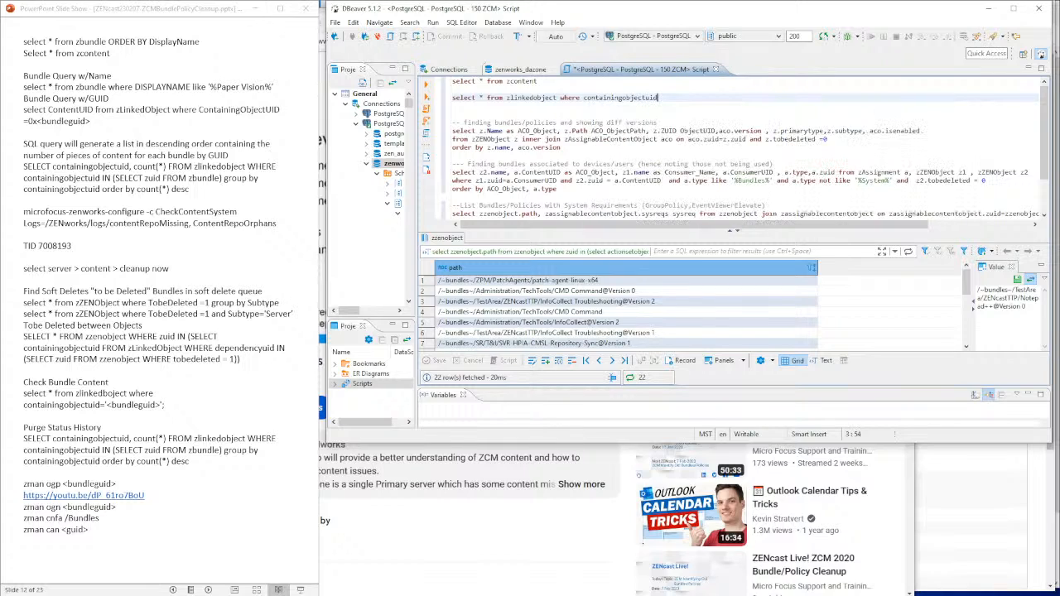
{"action": "type", "text": "="}
{"action": "key", "text": "alt+Tab"}
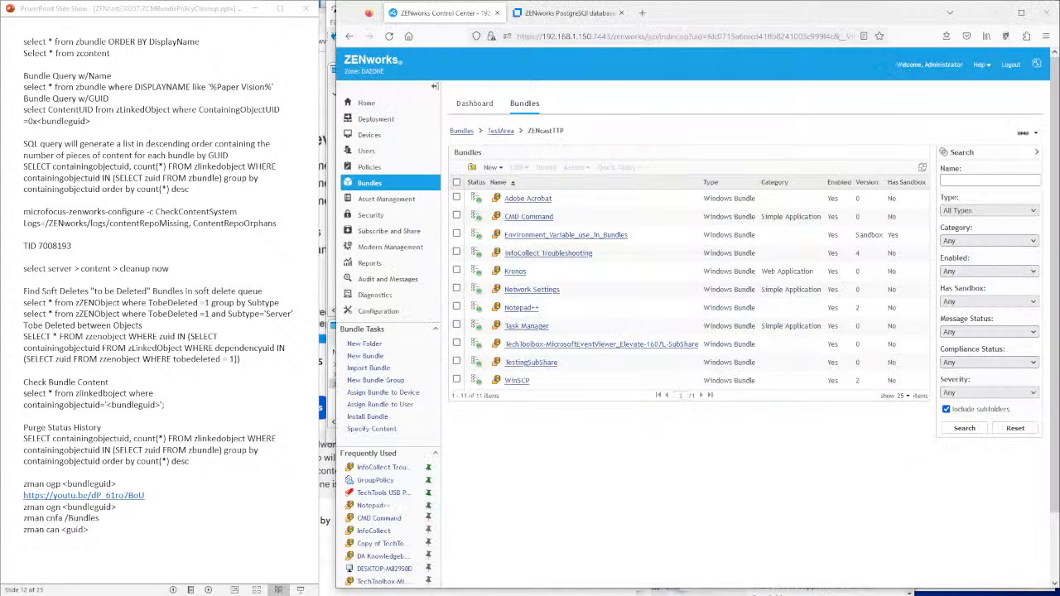
- Copy the Adobe Acrobat bundle's GUID from its ZCC page
{"action": "left_click", "coordinate": [534, 200]}
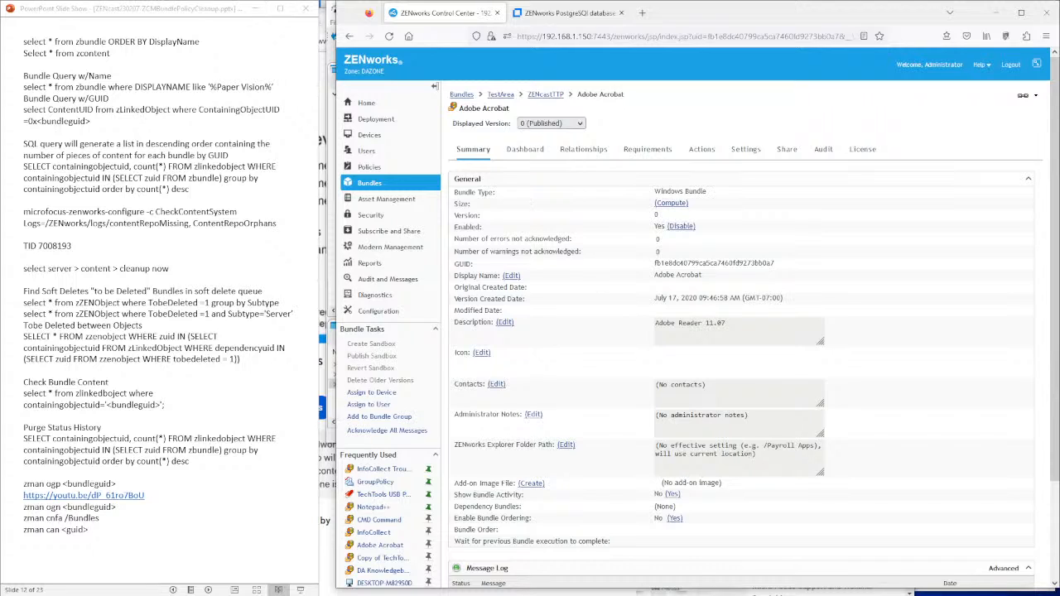
{"action": "left_click_drag", "start_coordinate": [776, 263], "coordinate": [654, 264]}
{"action": "key", "text": "ctrl+c"}
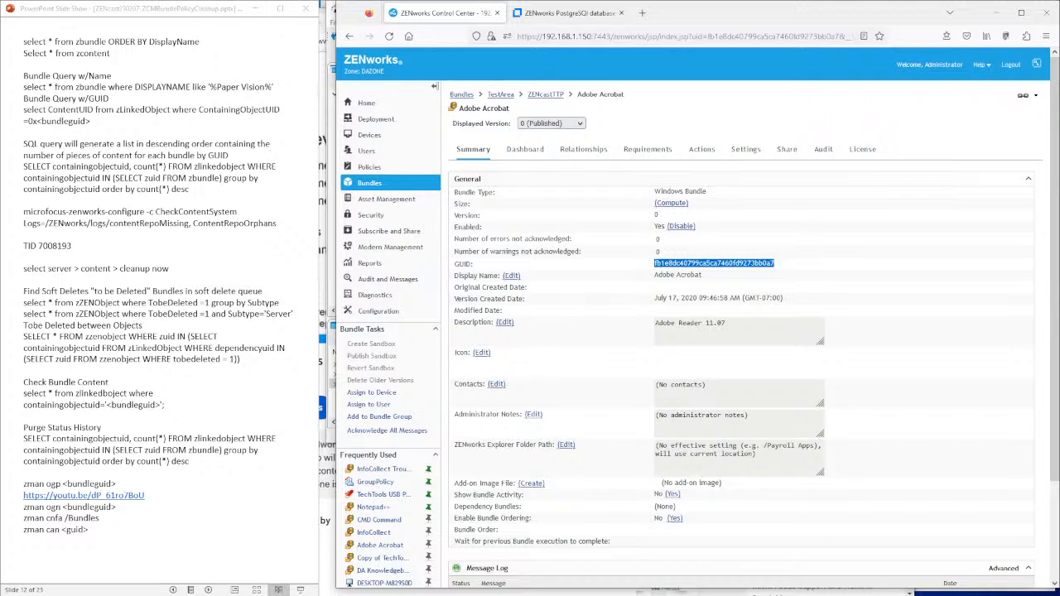
{"action": "left_click", "coordinate": [331, 410]}
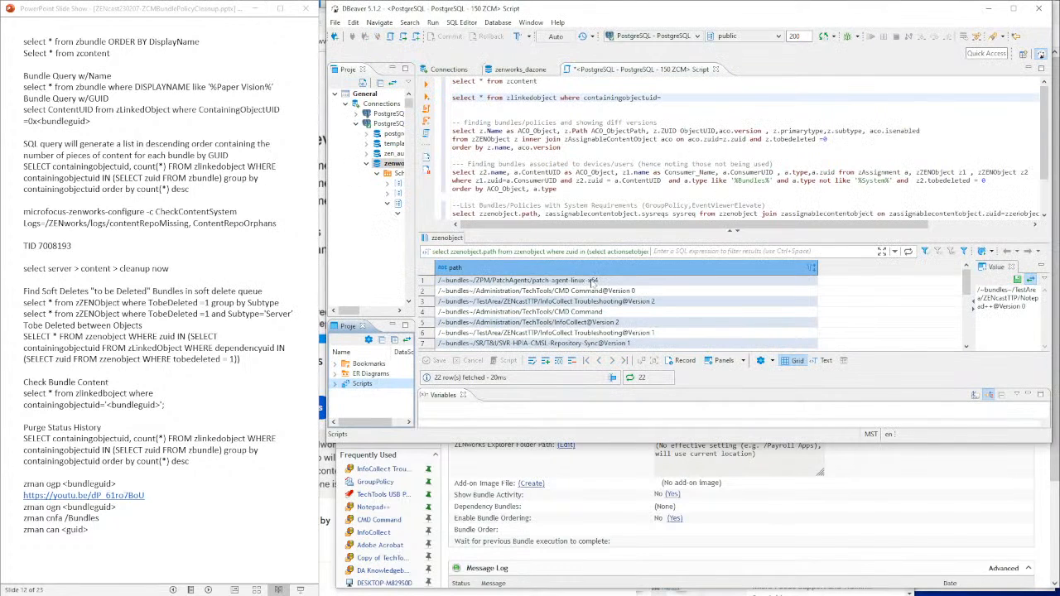
- Paste the GUID in quotes after containingobjectuid= and run the zlinkedobject query, which returns no rows
{"action": "left_click", "coordinate": [661, 98]}
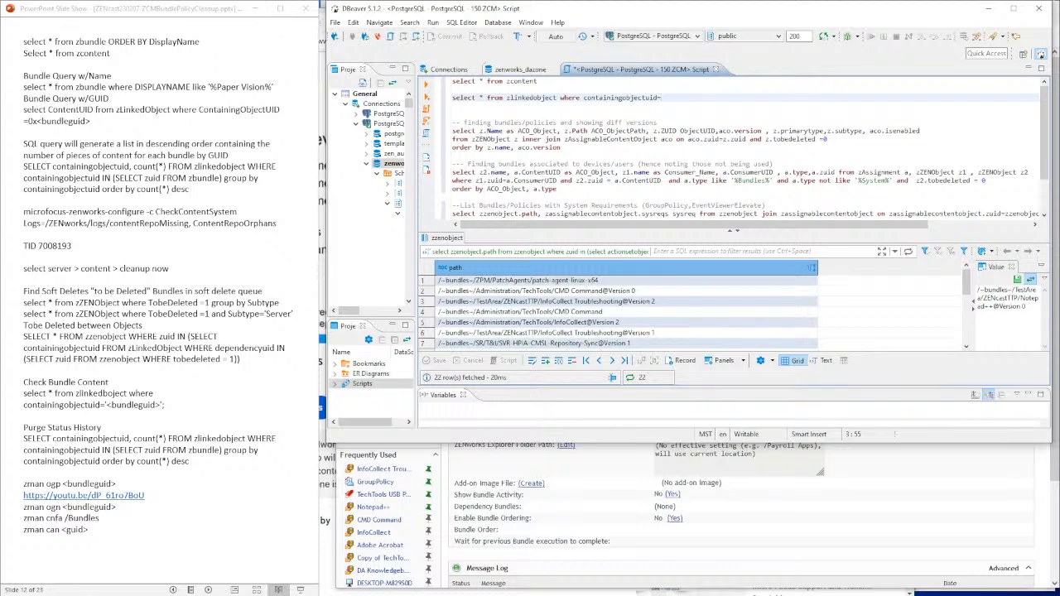
{"action": "type", "text": "'"}
{"action": "key", "text": "ctrl+v"}
{"action": "type", "text": "'"}
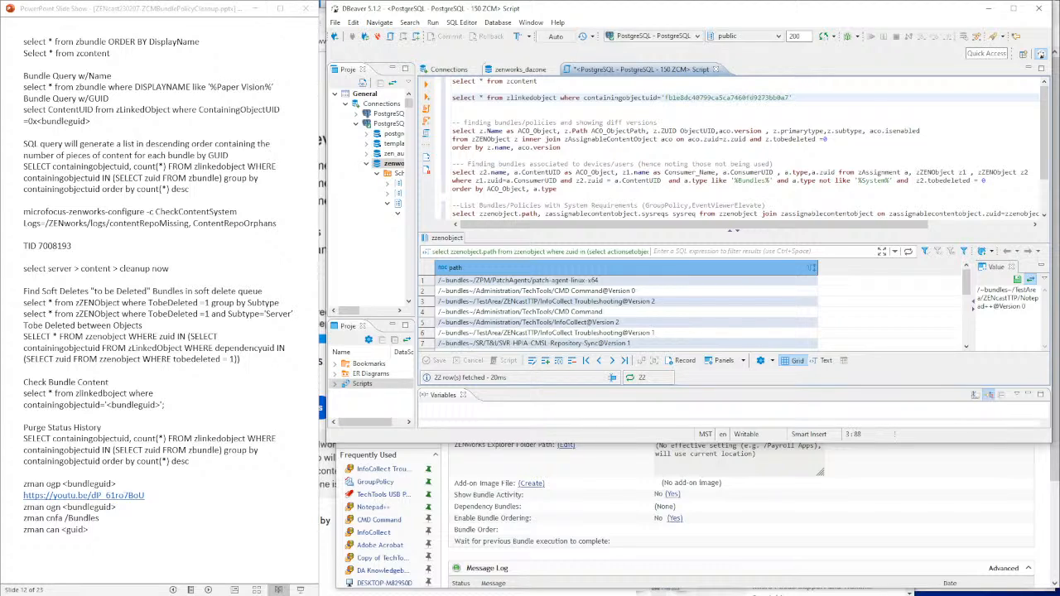
{"action": "triple_click", "coordinate": [634, 98]}
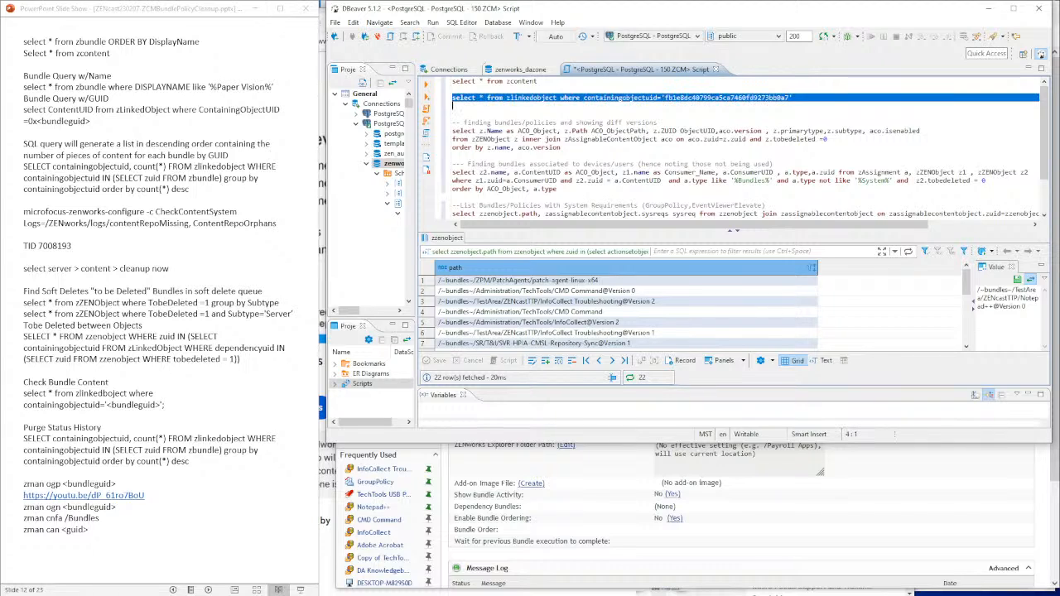
{"action": "left_click", "coordinate": [426, 85]}
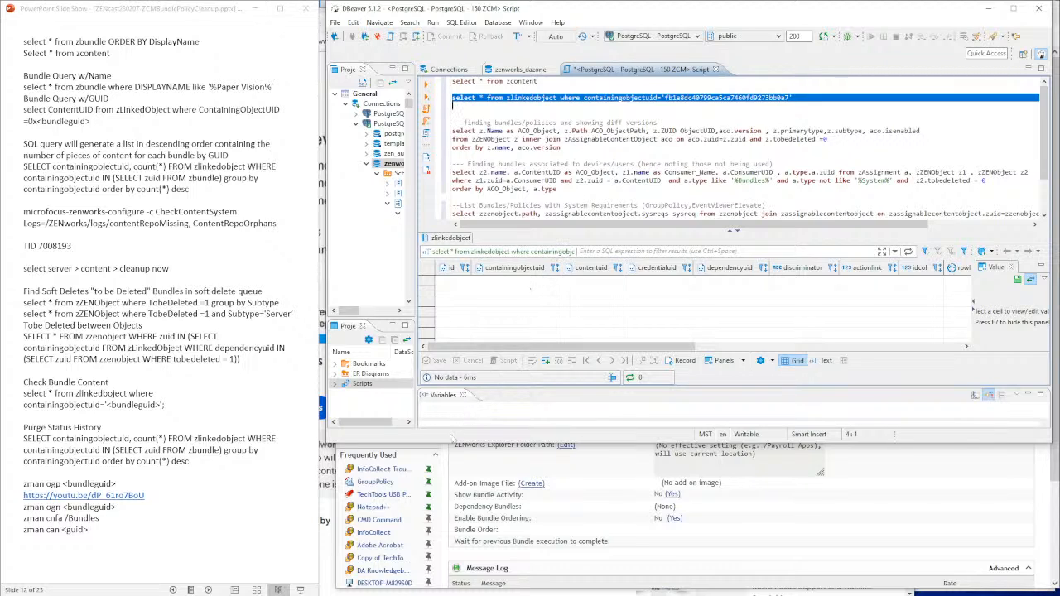
{"action": "left_click", "coordinate": [507, 468]}
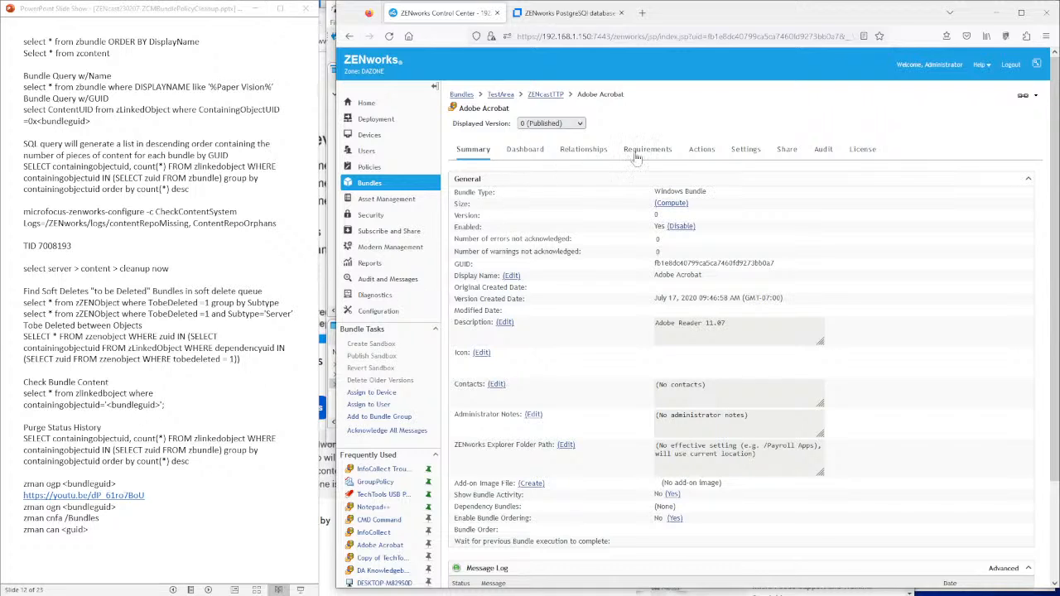
- Swap in the InfoCollect Troubleshooting bundle's GUID and rerun the zlinkedobject query, still returning no data
{"action": "left_click", "coordinate": [381, 469]}
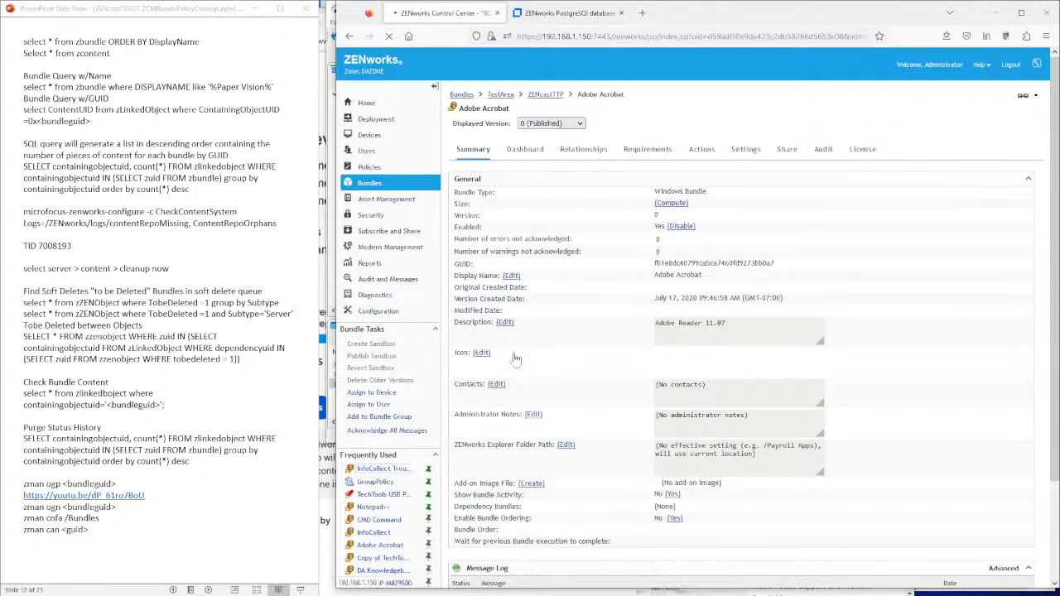
{"action": "left_click_drag", "start_coordinate": [799, 263], "coordinate": [658, 269]}
{"action": "key", "text": "ctrl+c"}
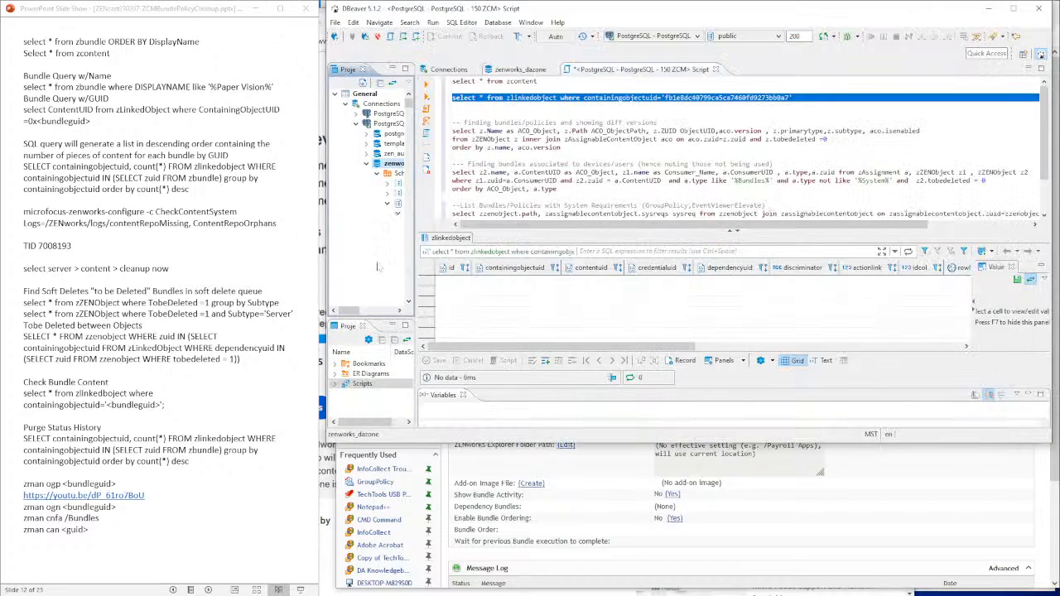
{"action": "key", "text": "alt+Tab"}
{"action": "left_click_drag", "start_coordinate": [789, 98], "coordinate": [666, 98]}
{"action": "key", "text": "ctrl+v"}
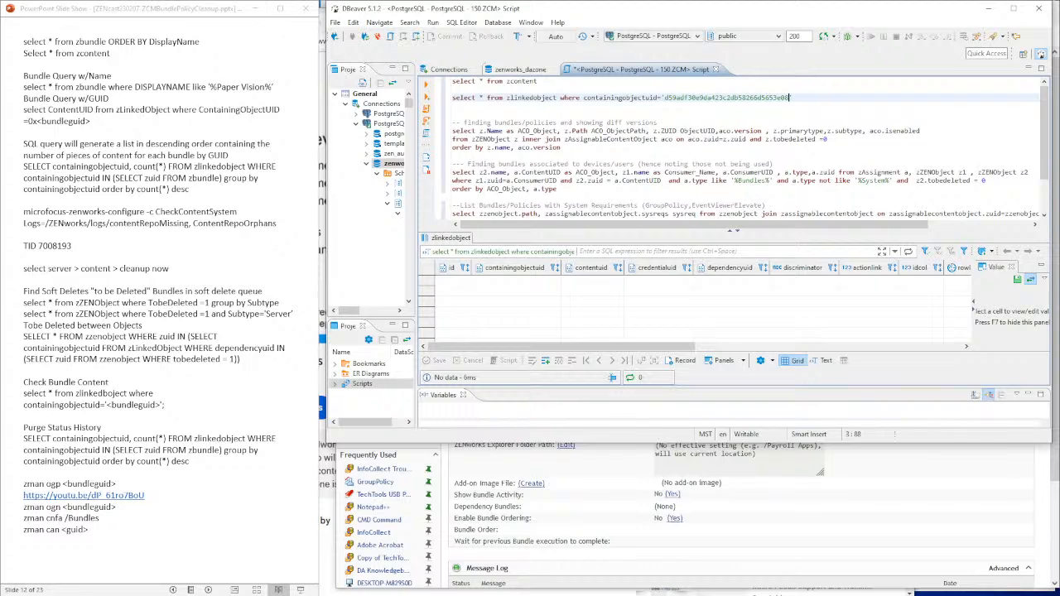
{"action": "triple_click", "coordinate": [530, 98]}
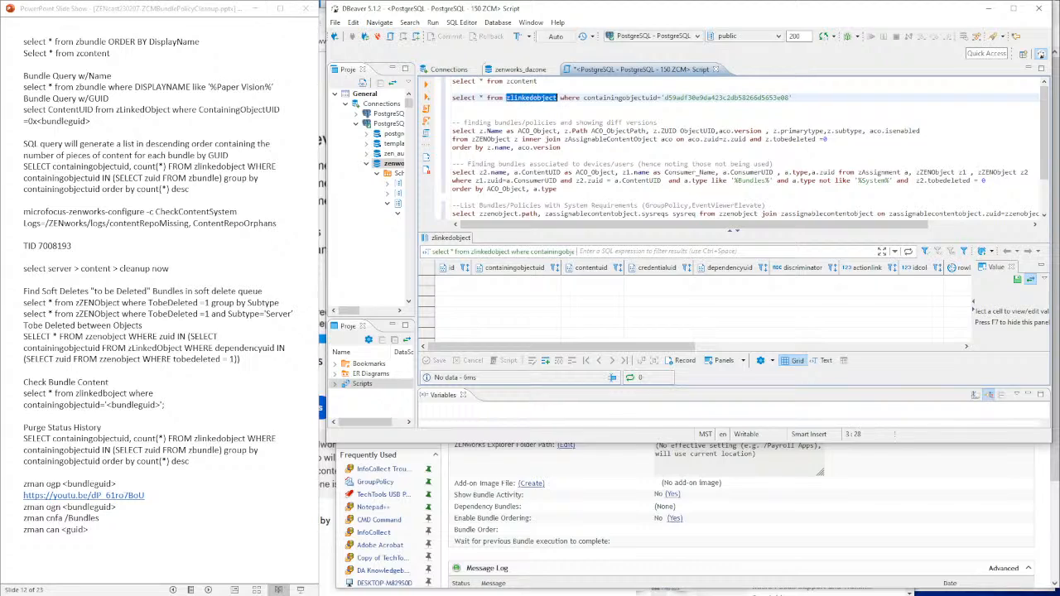
{"action": "left_click", "coordinate": [427, 86]}
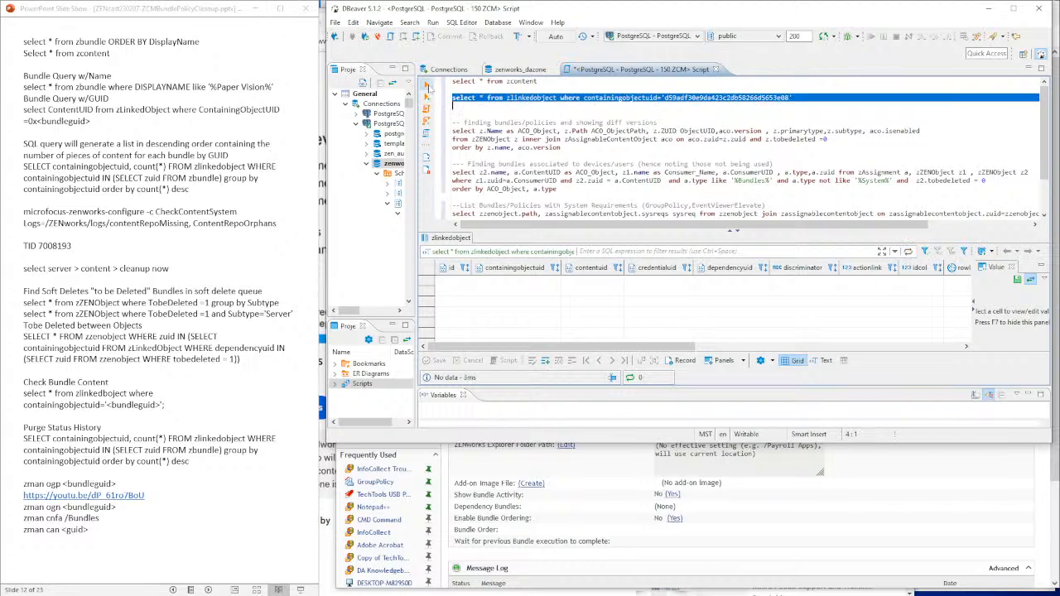
{"action": "left_click_drag", "start_coordinate": [679, 346], "coordinate": [641, 348]}
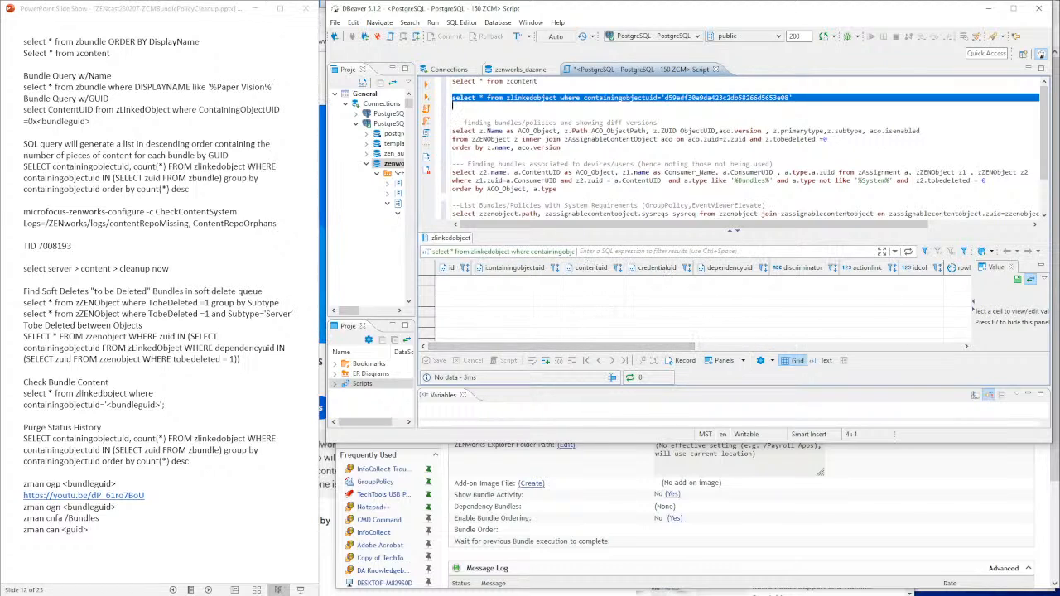
{"action": "left_click", "coordinate": [541, 98]}
- Look at the slide show's References slide, then return to the SQL script
{"action": "left_click", "coordinate": [173, 408]}
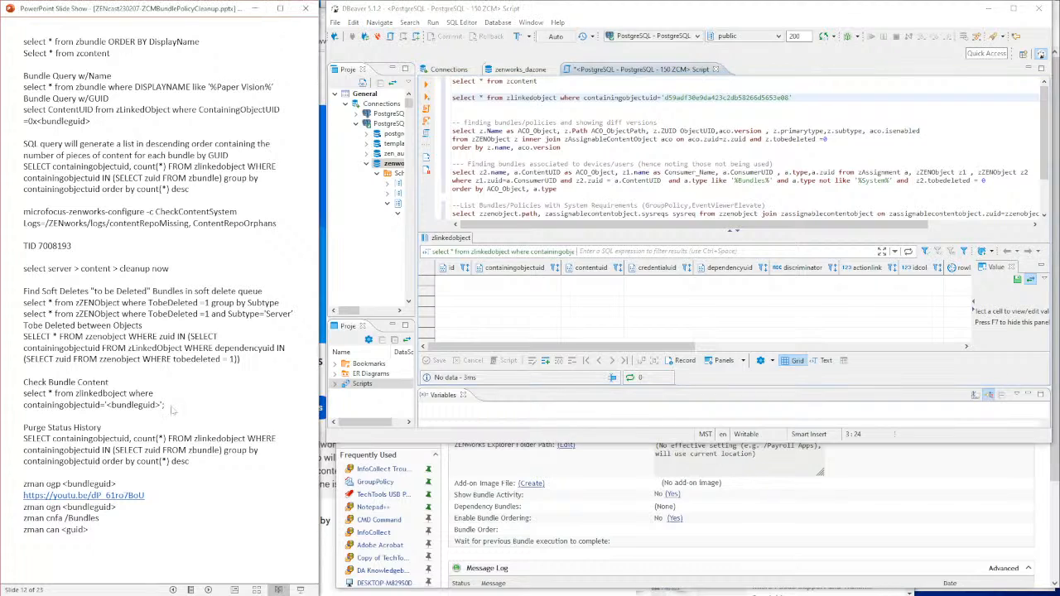
{"action": "left_click", "coordinate": [103, 398]}
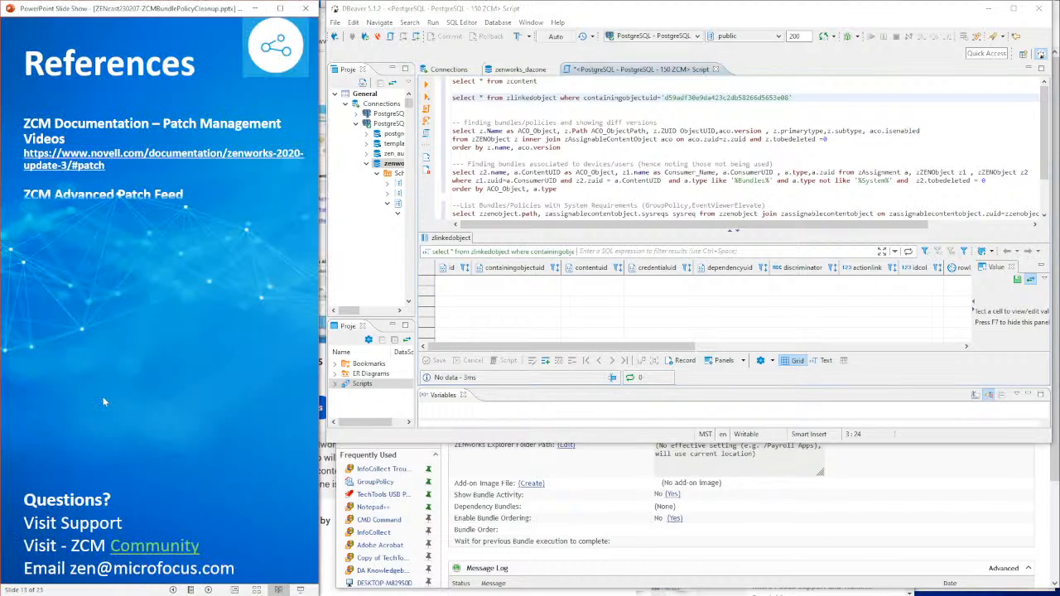
{"action": "scroll", "coordinate": [103, 399], "scroll_direction": "up", "scroll_amount": 2}
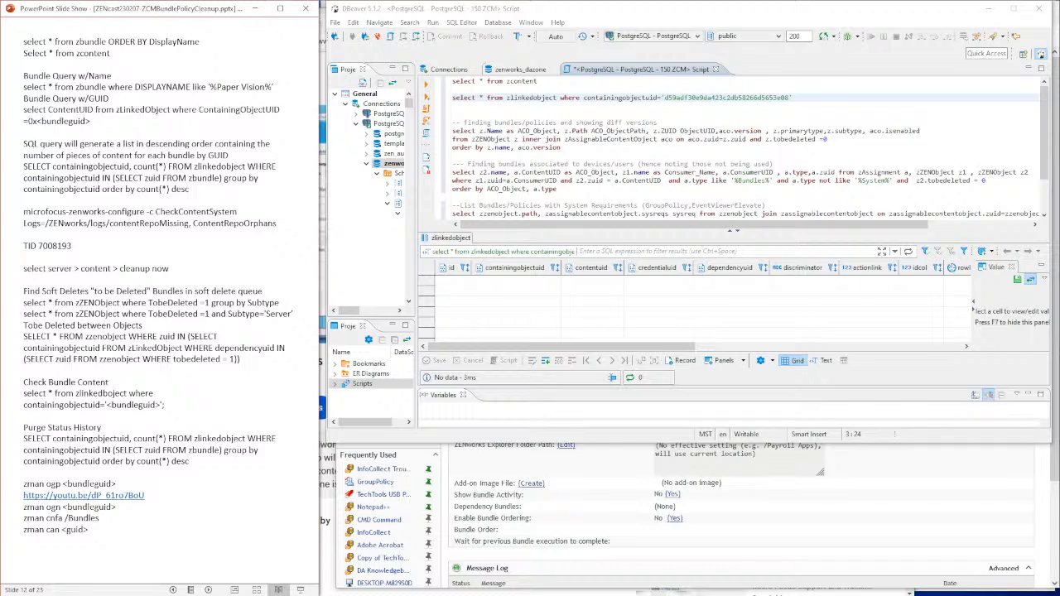
{"action": "left_click", "coordinate": [631, 97]}
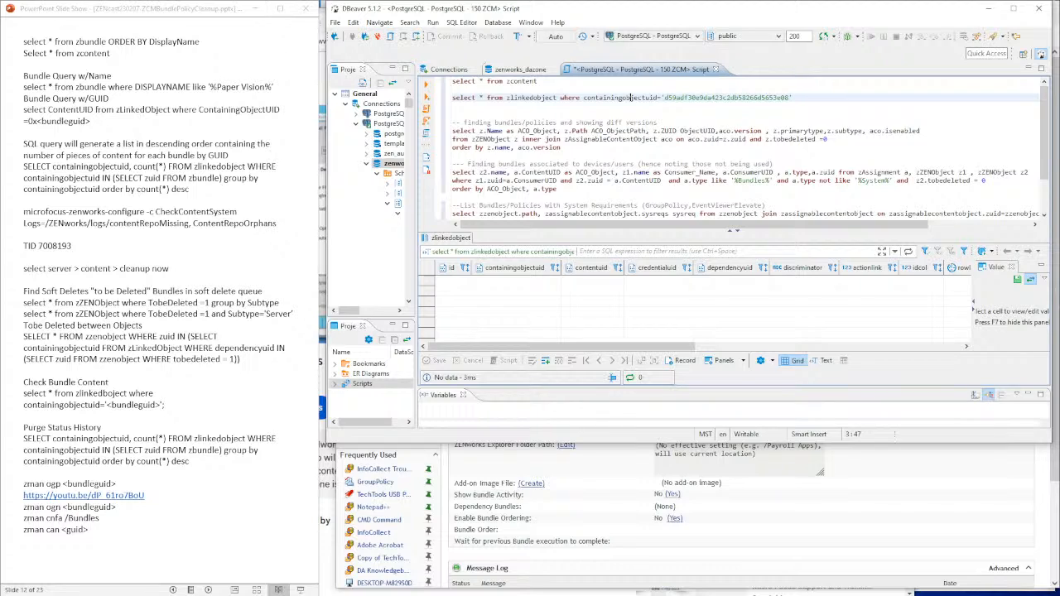
- Delete the zlinkedobject query line from the SQL script
{"action": "key", "text": "End"}
{"action": "key", "text": "shift+Home"}
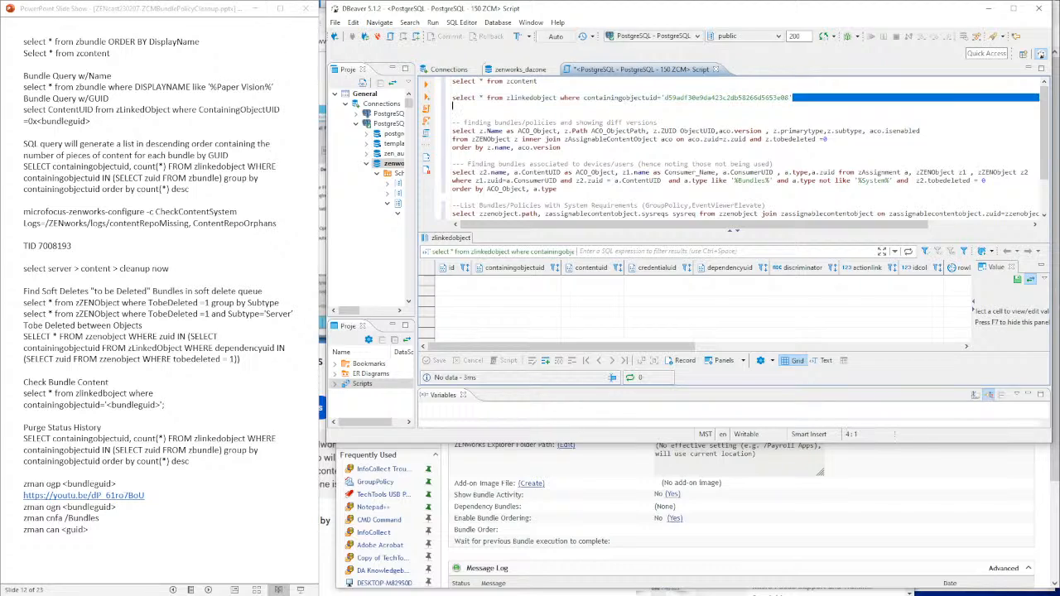
{"action": "key", "text": "BackSpace"}
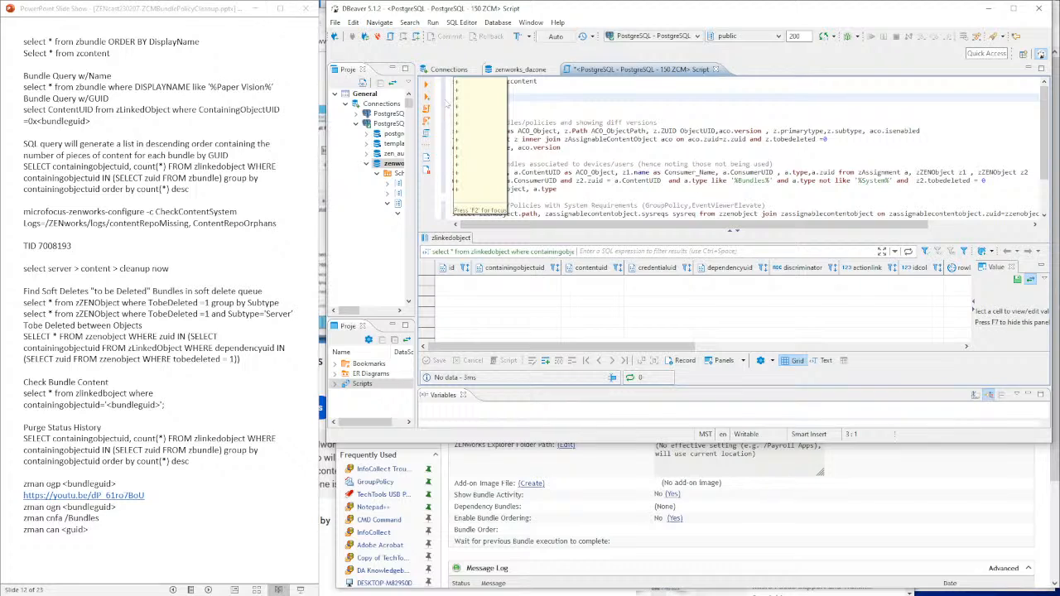
- Run 'select * from zcontent', listing 200 content rows, and maximize DBeaver
{"action": "key", "text": "shift+Up"}
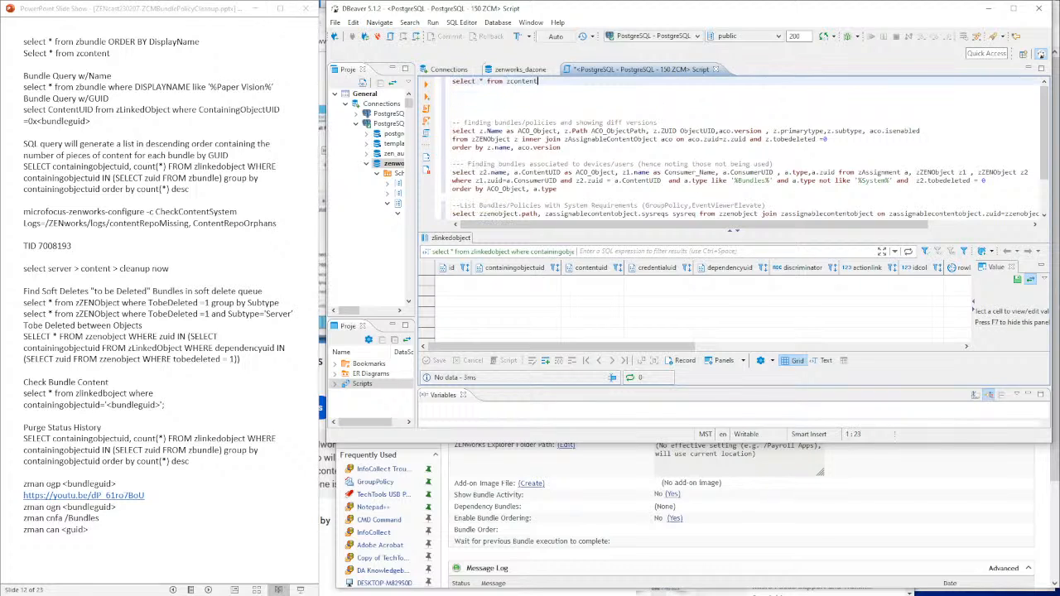
{"action": "key", "text": "ctrl+Return"}
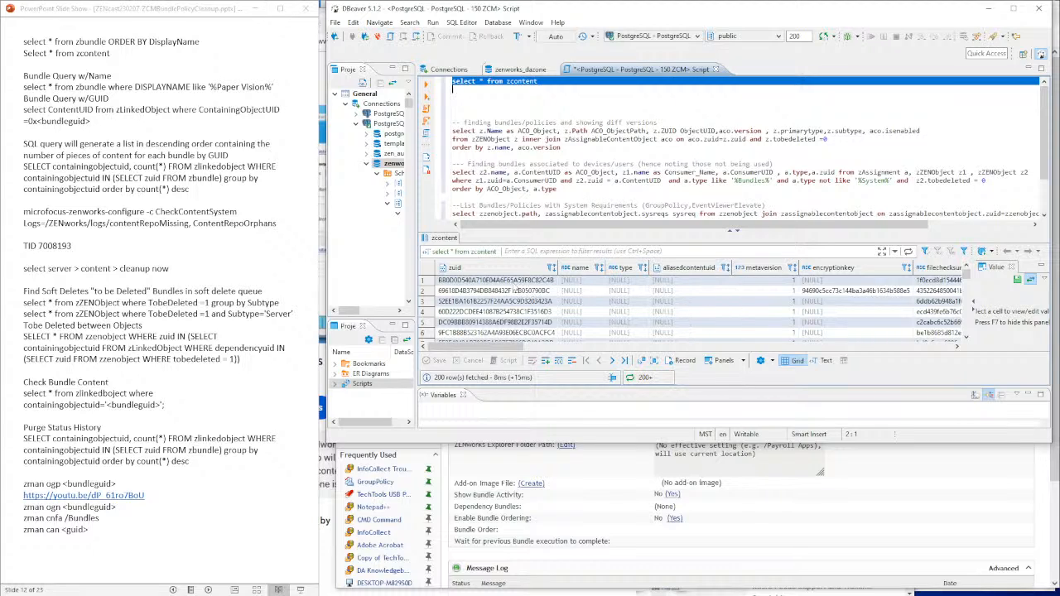
{"action": "left_click", "coordinate": [509, 282]}
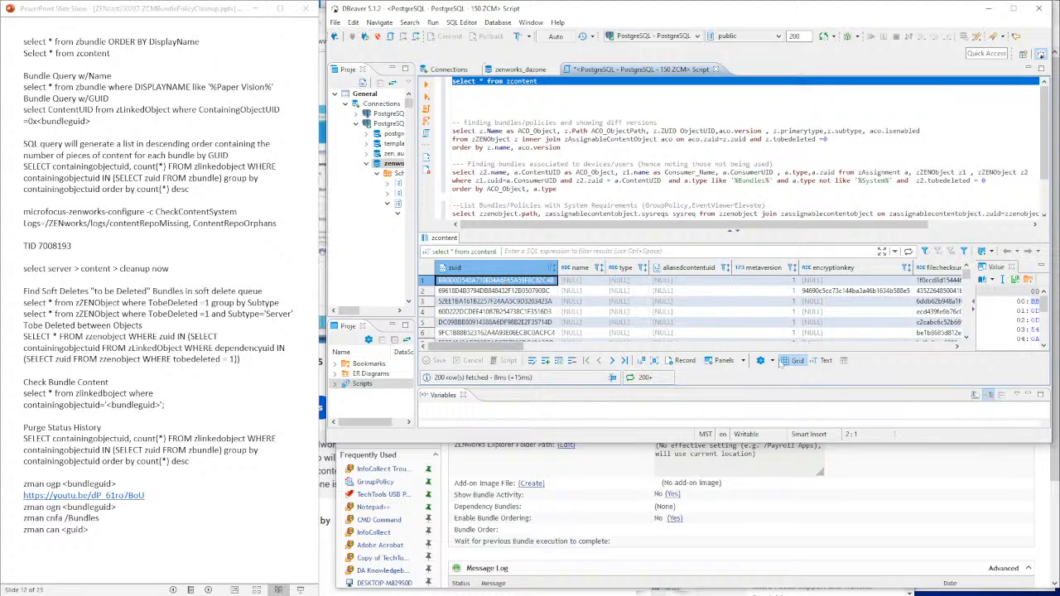
{"action": "left_click", "coordinate": [1013, 9]}
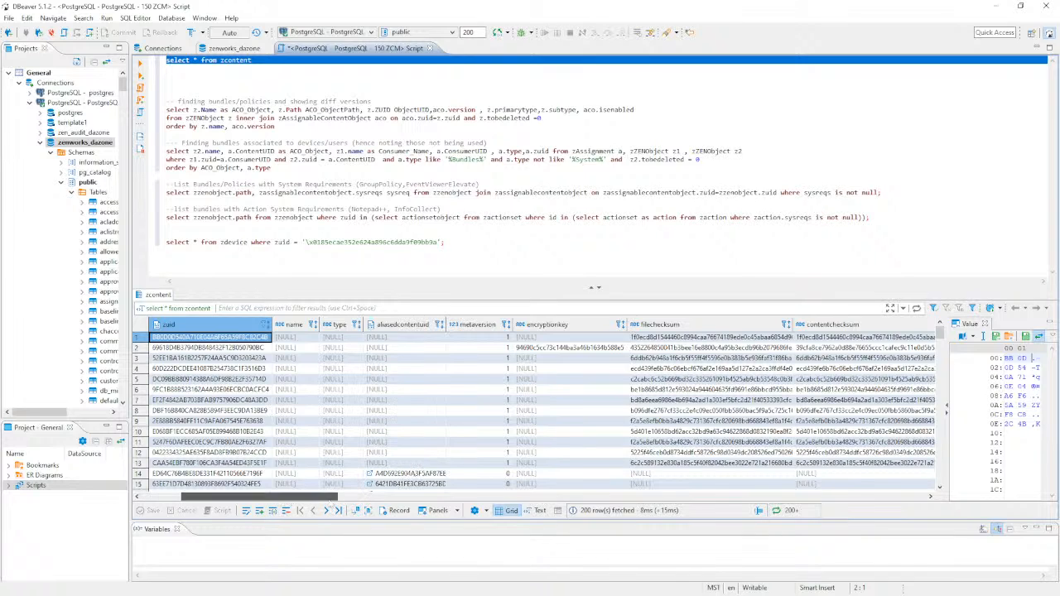
- Review the zcontent checksum, size and replication columns and later rows, then return to ZENworks Control Center
{"action": "left_click_drag", "start_coordinate": [274, 497], "coordinate": [872, 503]}
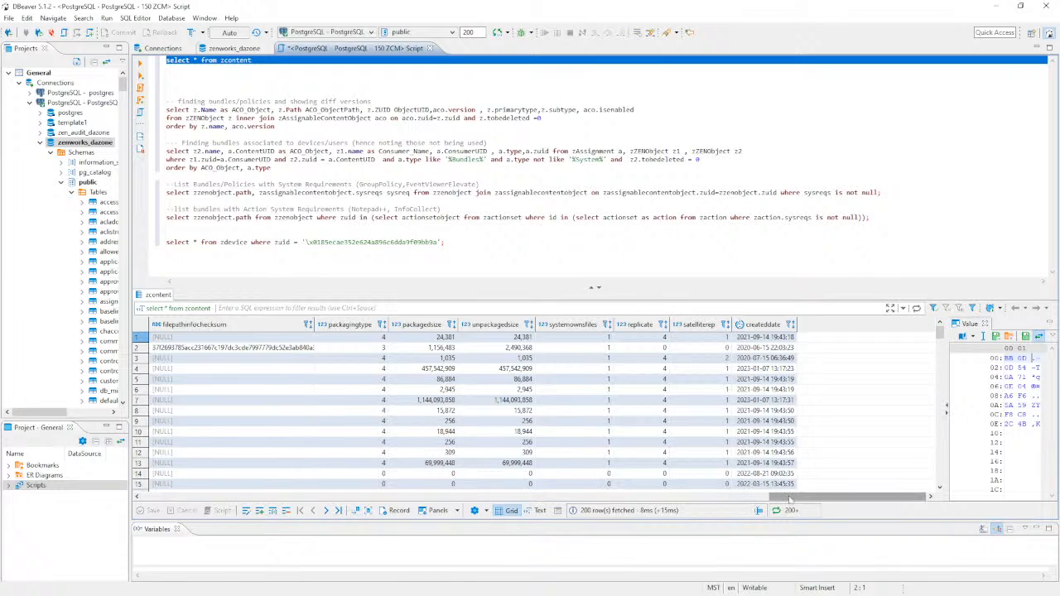
{"action": "left_click_drag", "start_coordinate": [789, 498], "coordinate": [710, 499]}
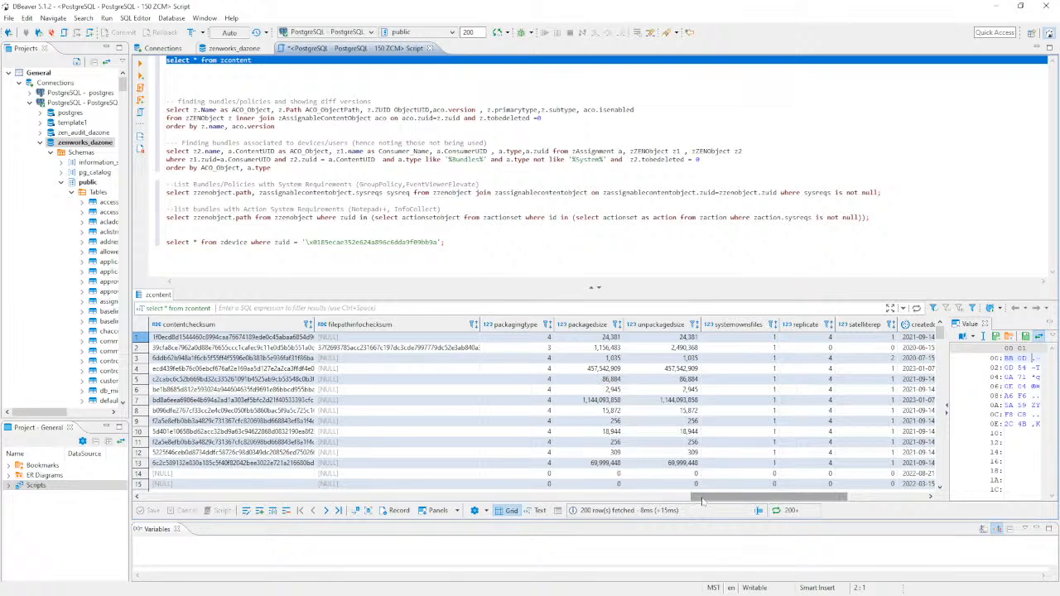
{"action": "left_click_drag", "start_coordinate": [685, 500], "coordinate": [164, 525]}
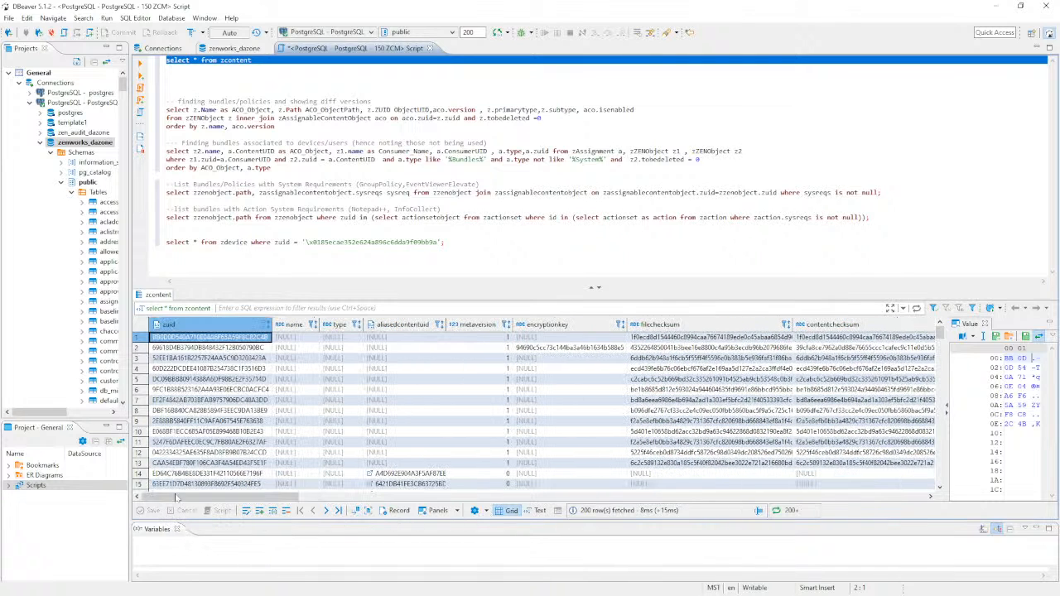
{"action": "scroll", "coordinate": [448, 404], "scroll_direction": "down", "scroll_amount": 1}
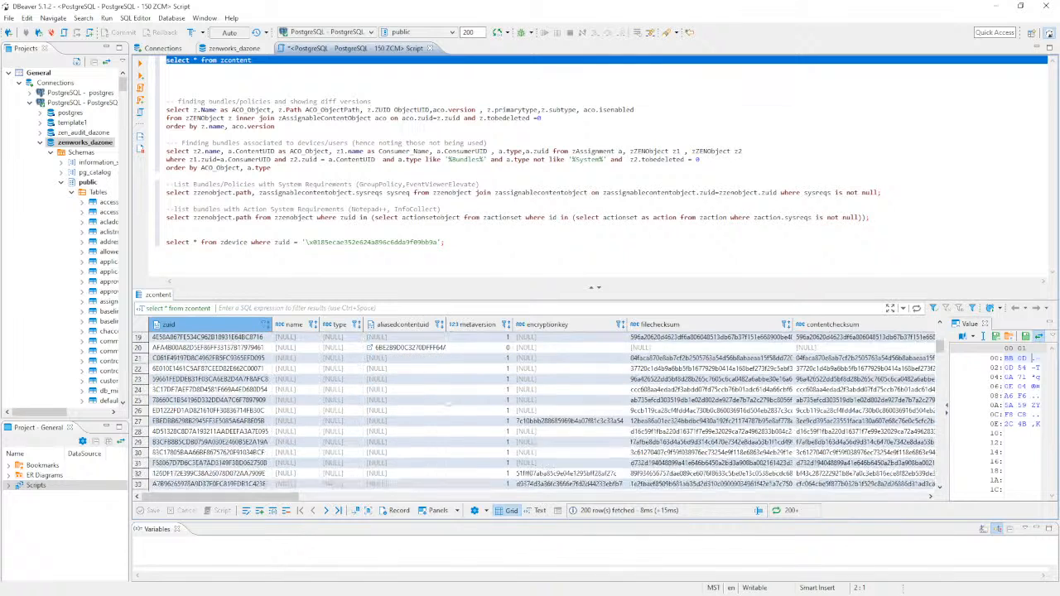
{"action": "scroll", "coordinate": [448, 403], "scroll_direction": "down", "scroll_amount": 5}
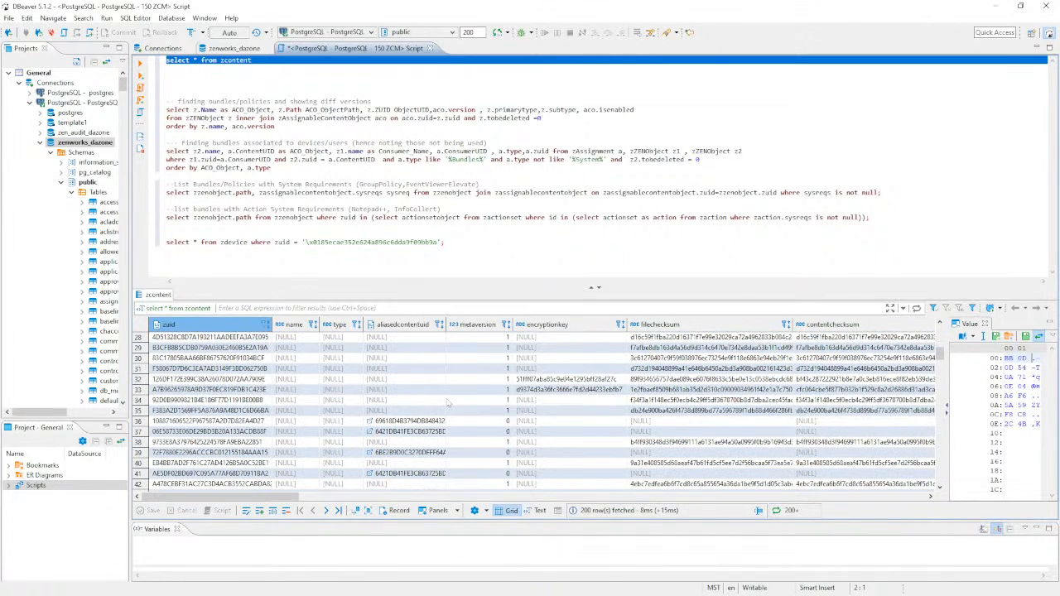
{"action": "left_click", "coordinate": [252, 68]}
{"action": "left_click", "coordinate": [253, 61]}
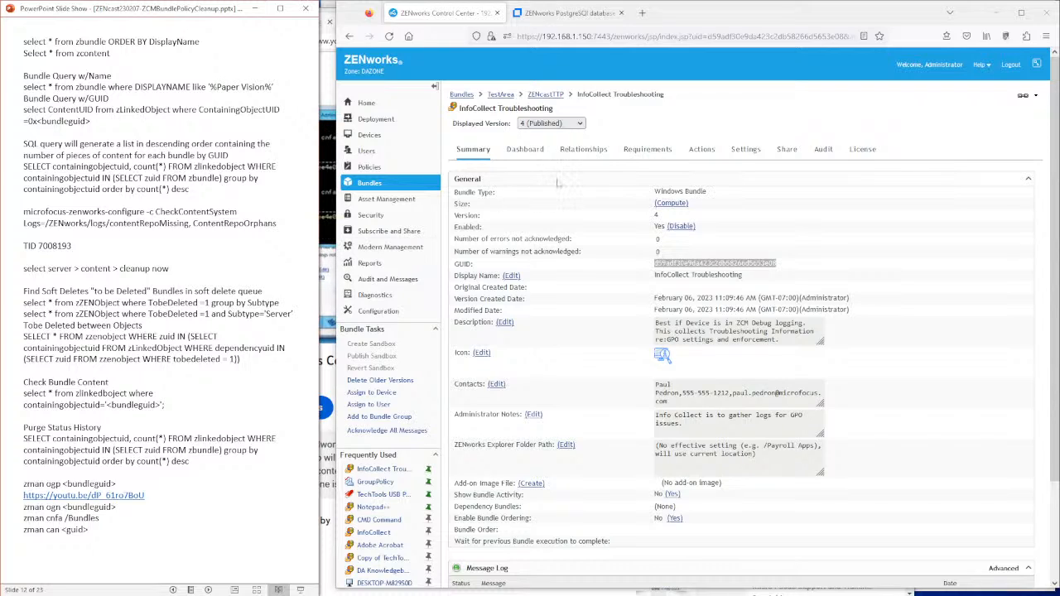
- Open server dazonep1's details from the ZENworks Configuration server hierarchy
{"action": "left_click", "coordinate": [404, 313]}
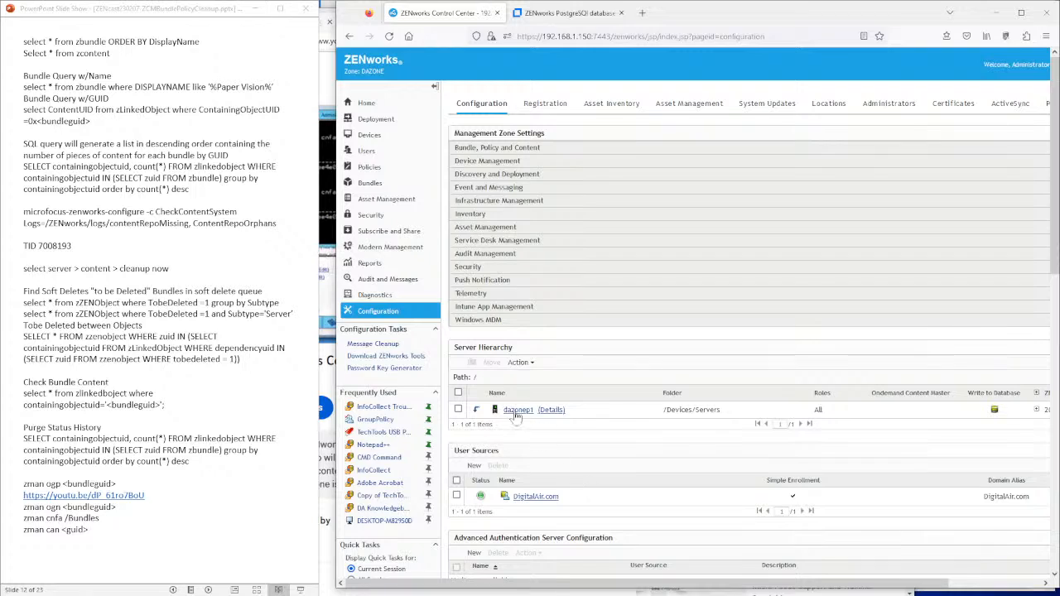
{"action": "left_click", "coordinate": [517, 411]}
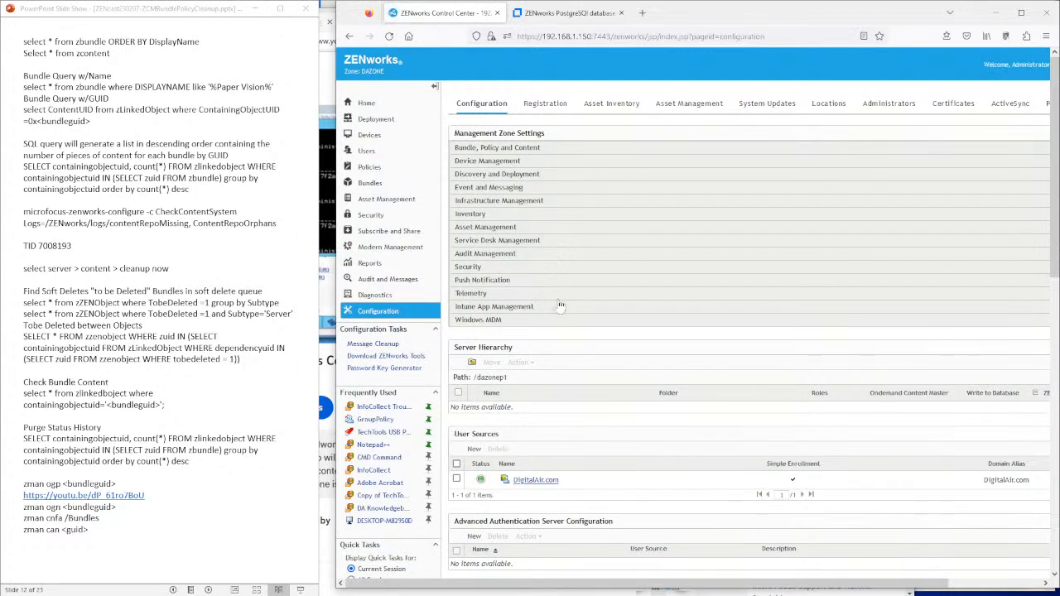
{"action": "left_click", "coordinate": [472, 363]}
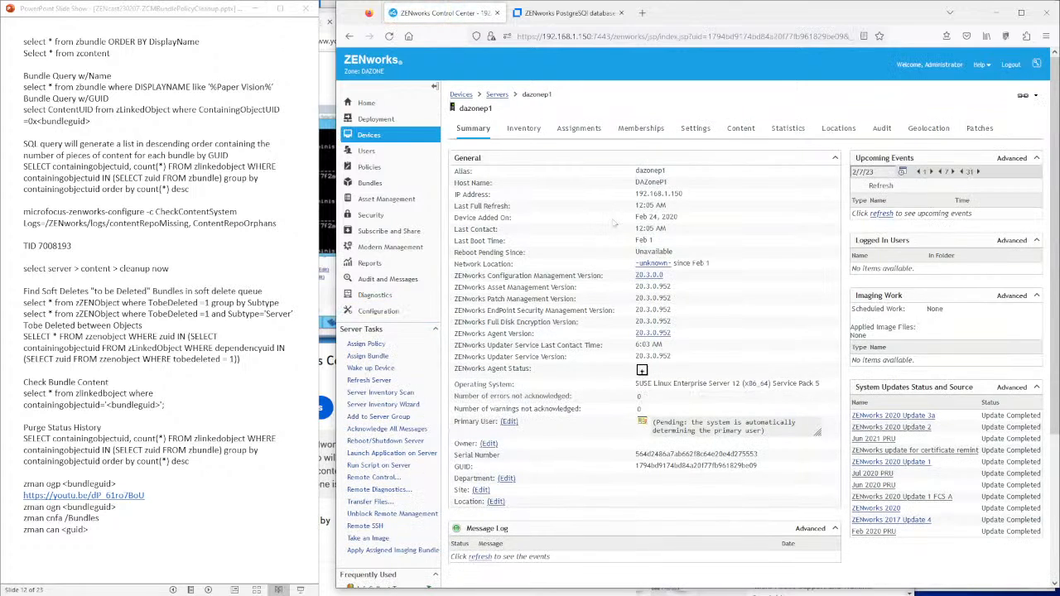
- Show dazonep1's replicated content and its Advanced replication settings with bundle and policy status
{"action": "left_click", "coordinate": [742, 130]}
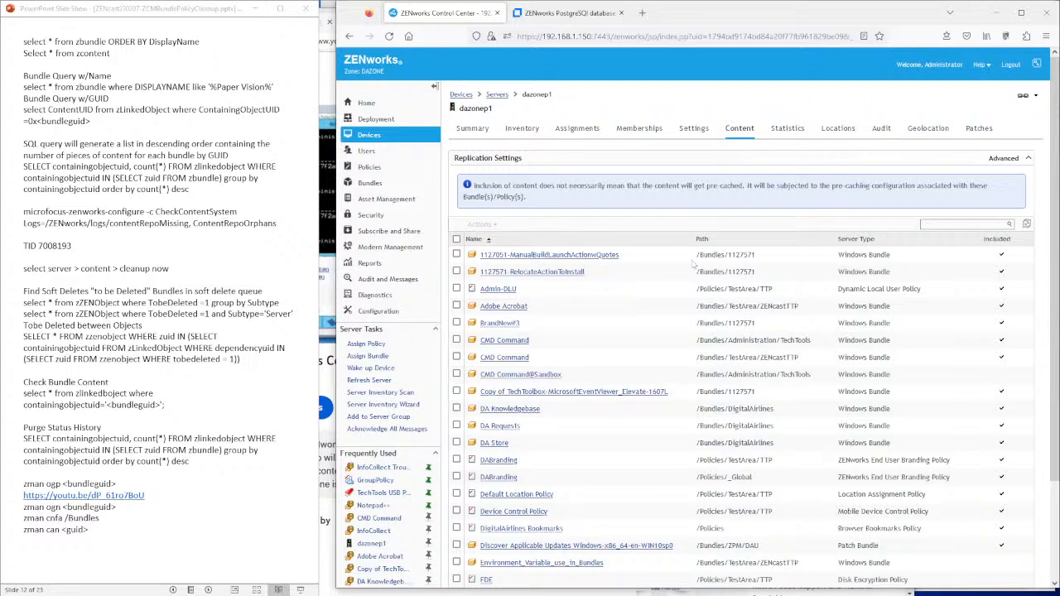
{"action": "scroll", "coordinate": [694, 263], "scroll_direction": "down", "scroll_amount": 3}
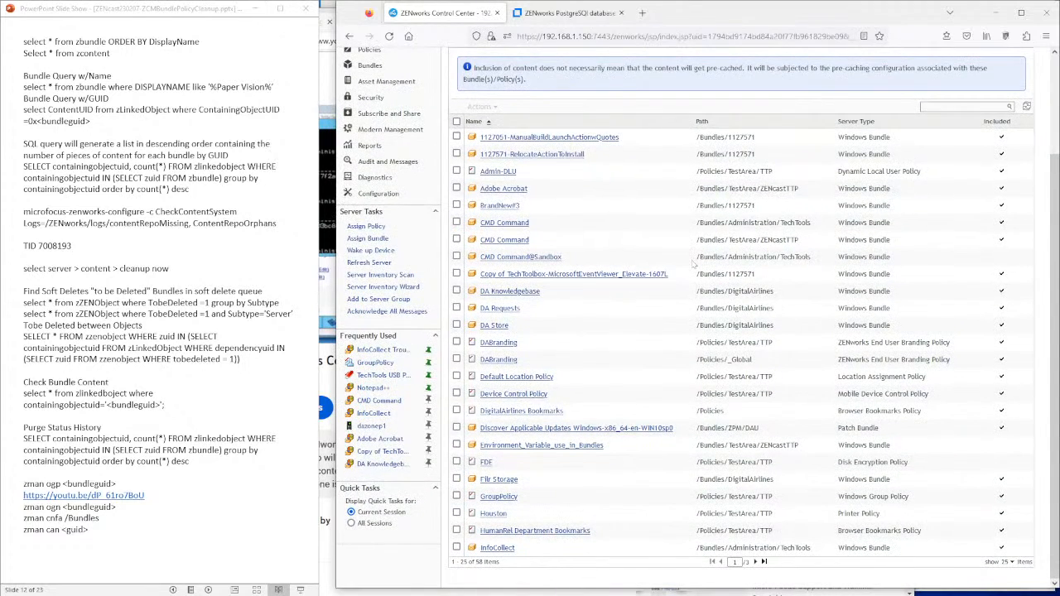
{"action": "scroll", "coordinate": [694, 263], "scroll_direction": "up", "scroll_amount": 3}
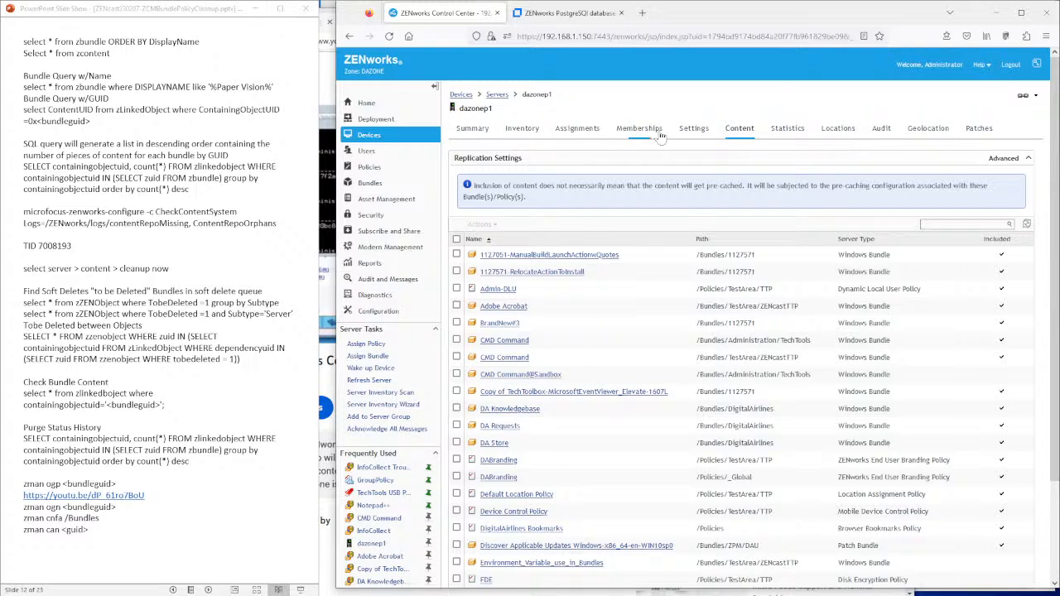
{"action": "left_click", "coordinate": [1020, 161]}
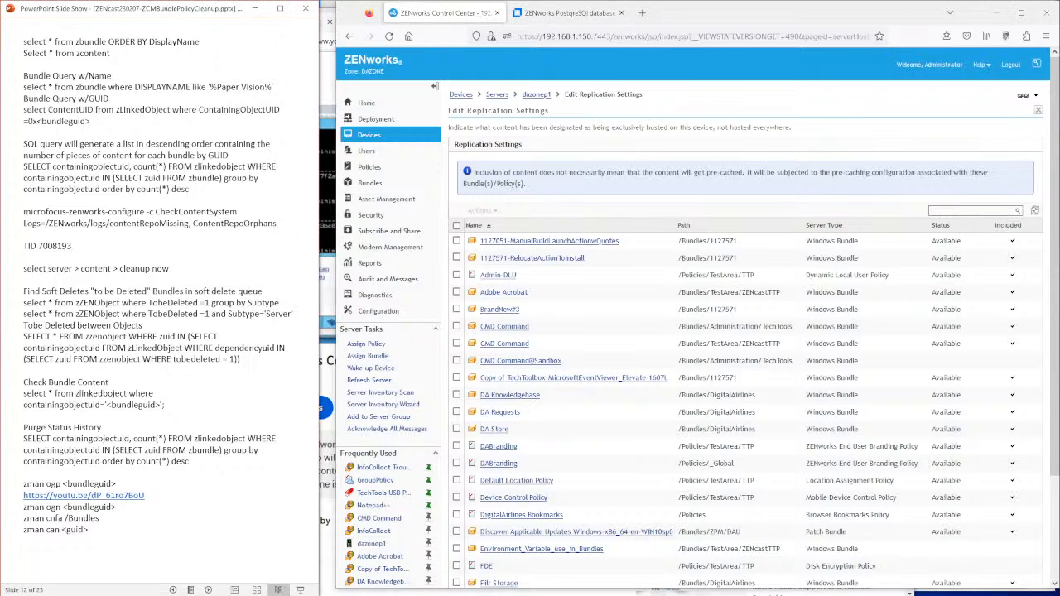
{"action": "left_click", "coordinate": [572, 14]}
- Load Micro Focus knowledge base article 7008193 by editing the article ID in the address
{"action": "left_click", "coordinate": [604, 37]}
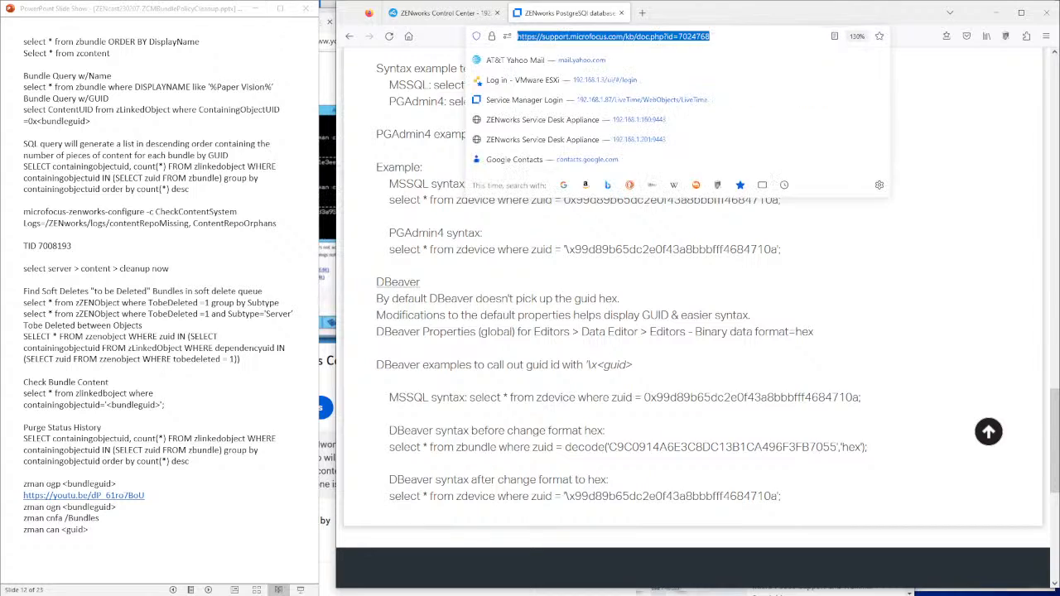
{"action": "double_click", "coordinate": [694, 36]}
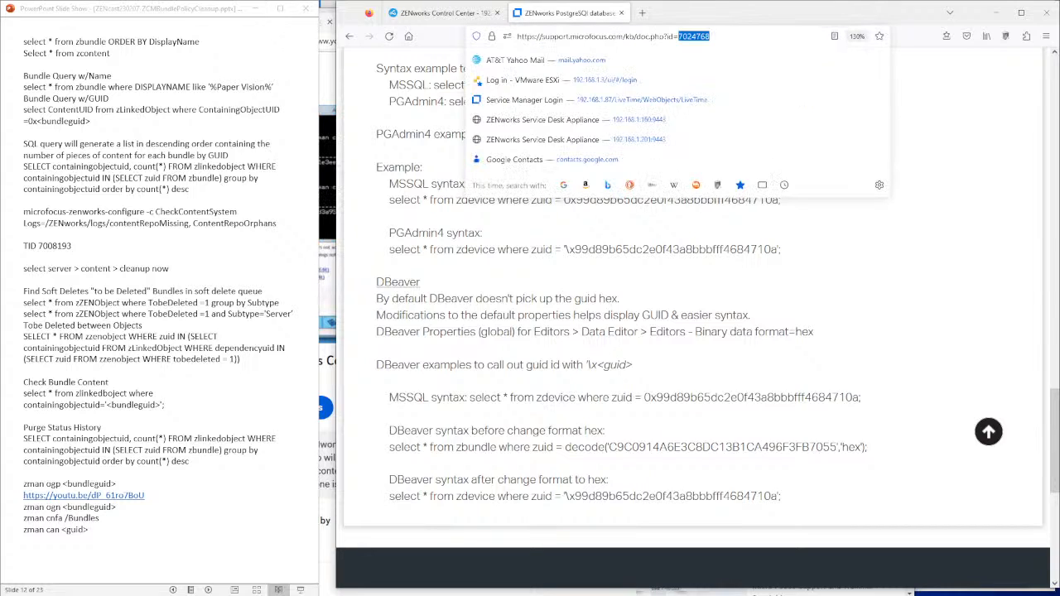
{"action": "type", "text": "700819"}
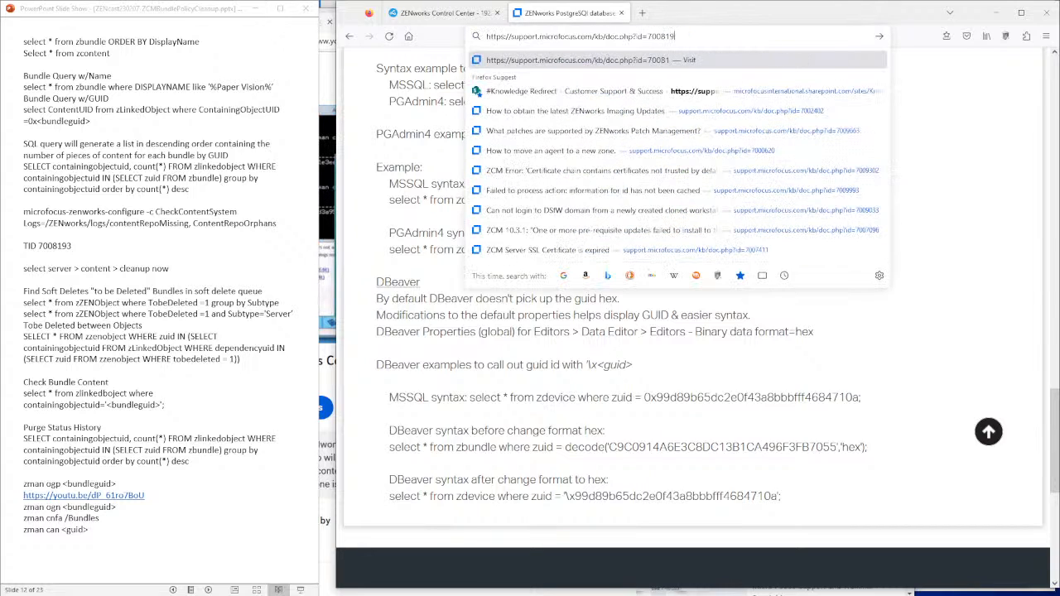
{"action": "type", "text": "3"}
{"action": "key", "text": "Return"}
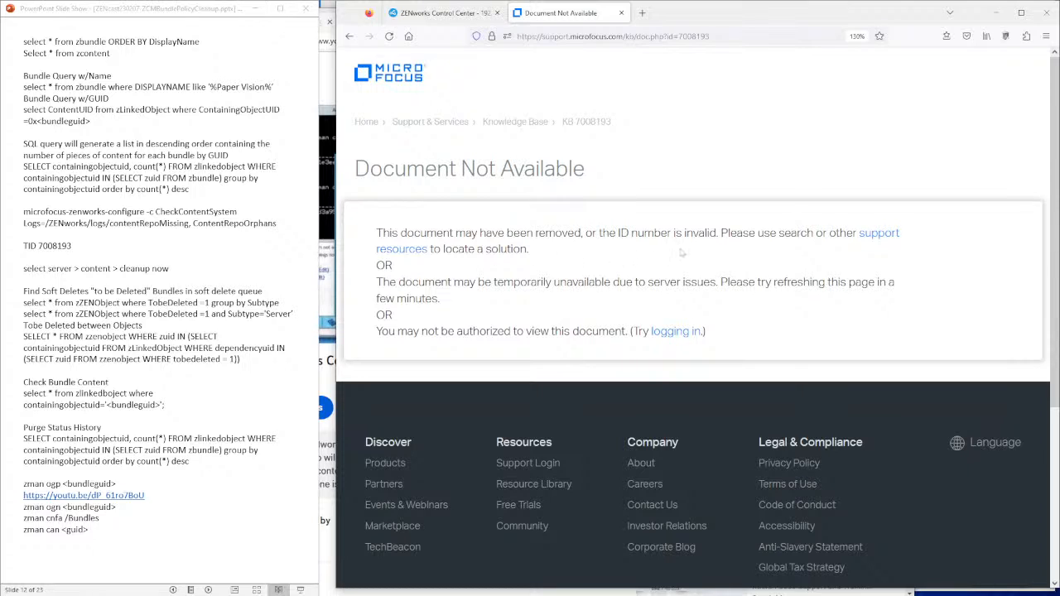
- Sign in with a saved login, read the content configure switches article, and close its tab
{"action": "left_click", "coordinate": [677, 332]}
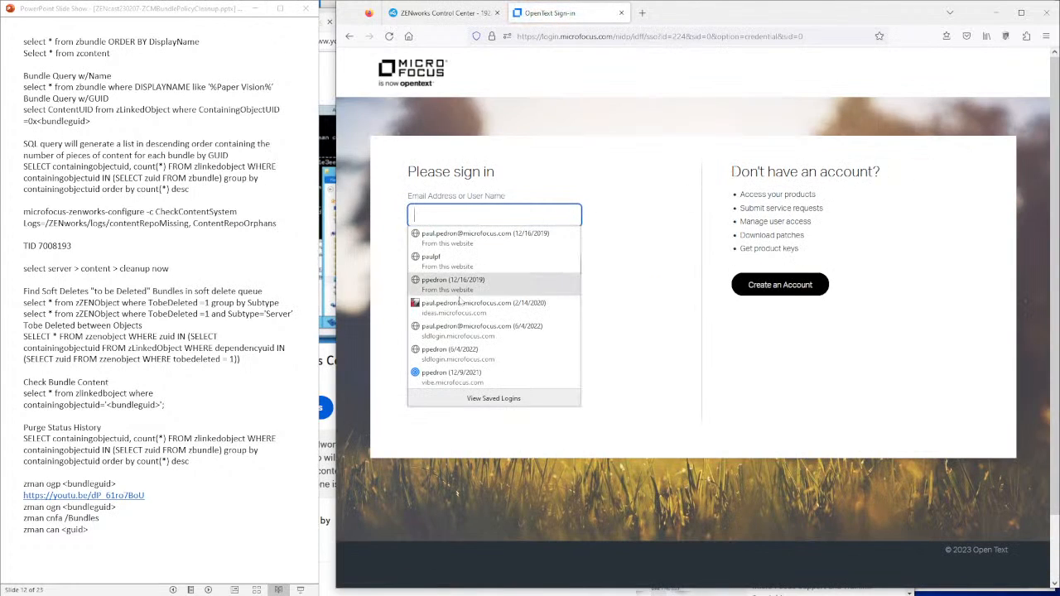
{"action": "left_click", "coordinate": [433, 259]}
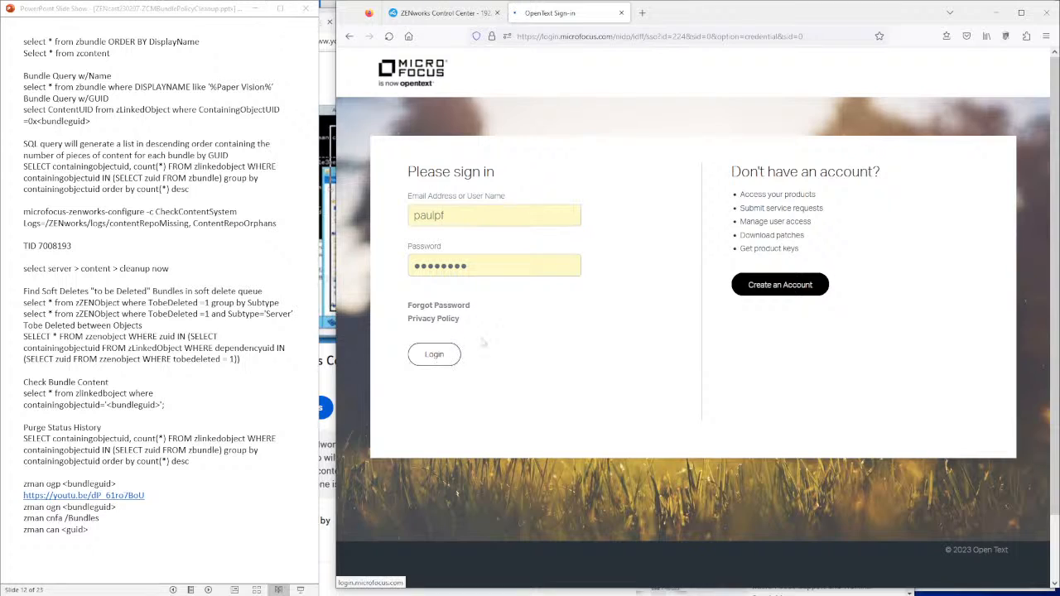
{"action": "left_click", "coordinate": [436, 354]}
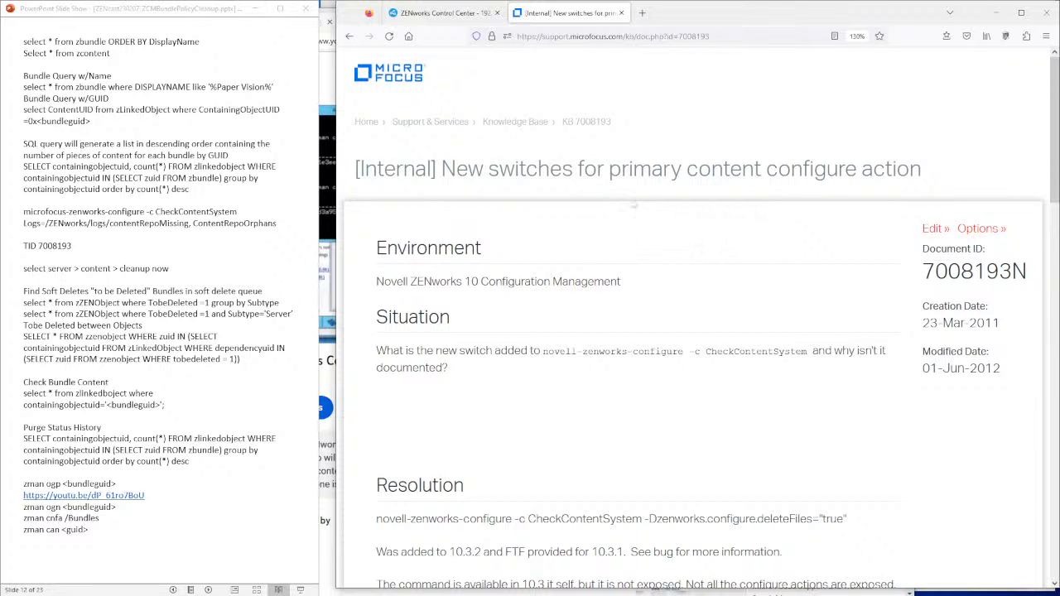
{"action": "scroll", "coordinate": [644, 193], "scroll_direction": "down", "scroll_amount": 5}
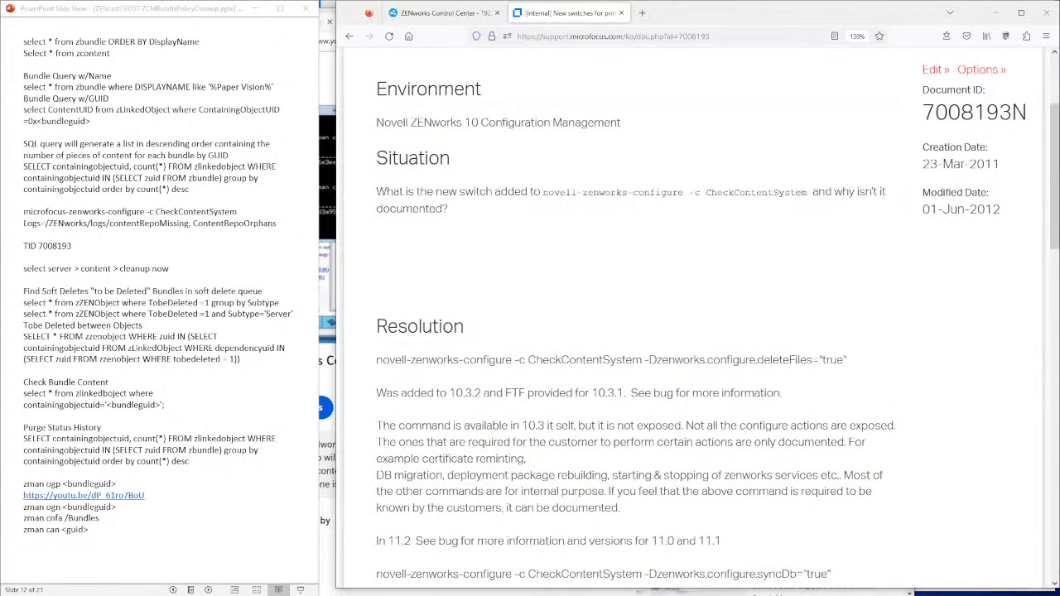
{"action": "scroll", "coordinate": [692, 323], "scroll_direction": "up", "scroll_amount": 5}
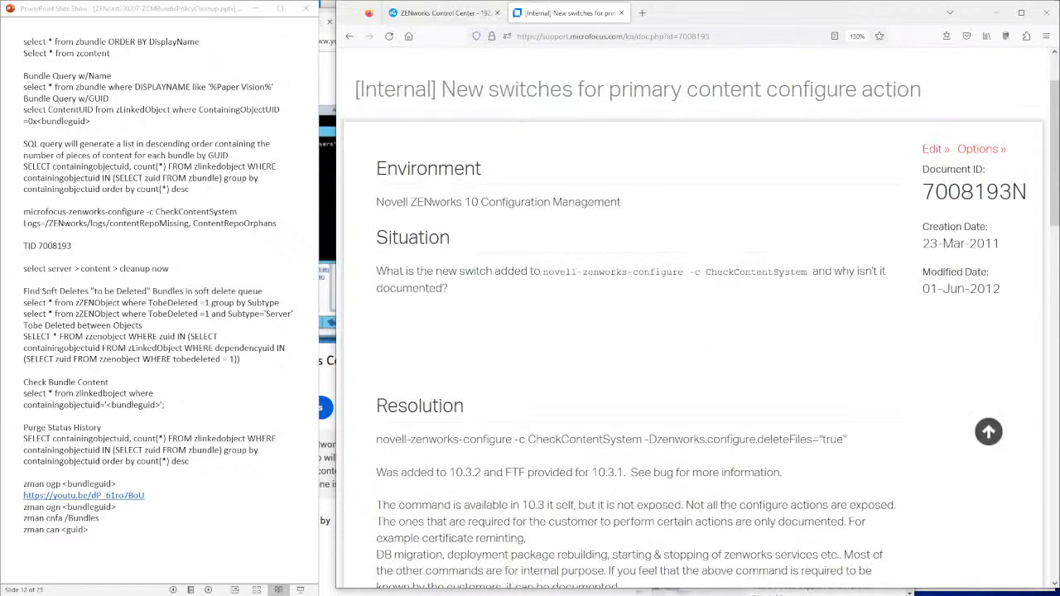
{"action": "left_click", "coordinate": [621, 12]}
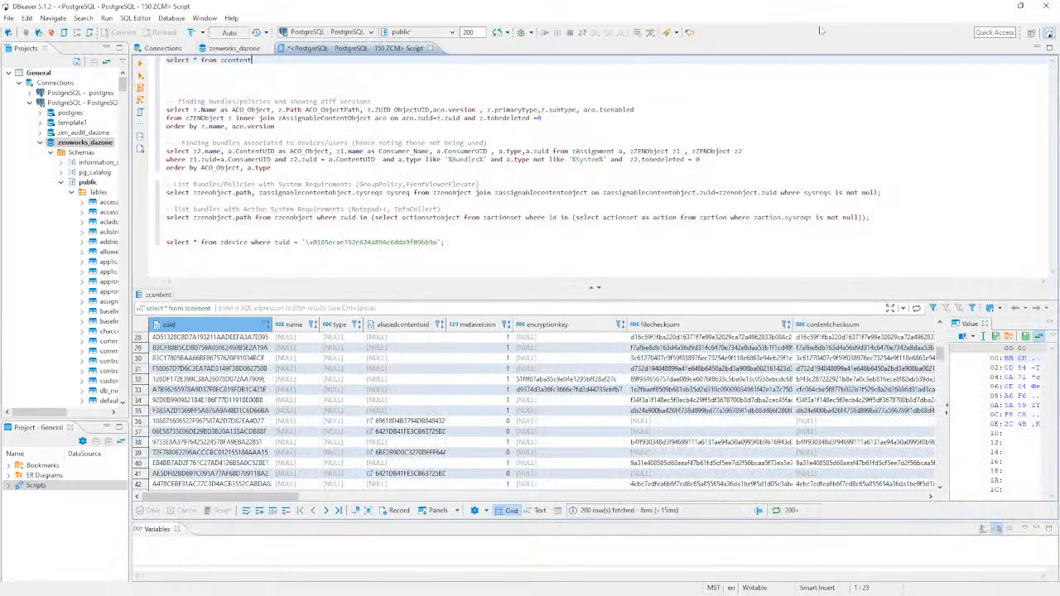
- Write 'select * from zbundle order by displayname' below the zcontent query
{"action": "left_click", "coordinate": [1019, 7]}
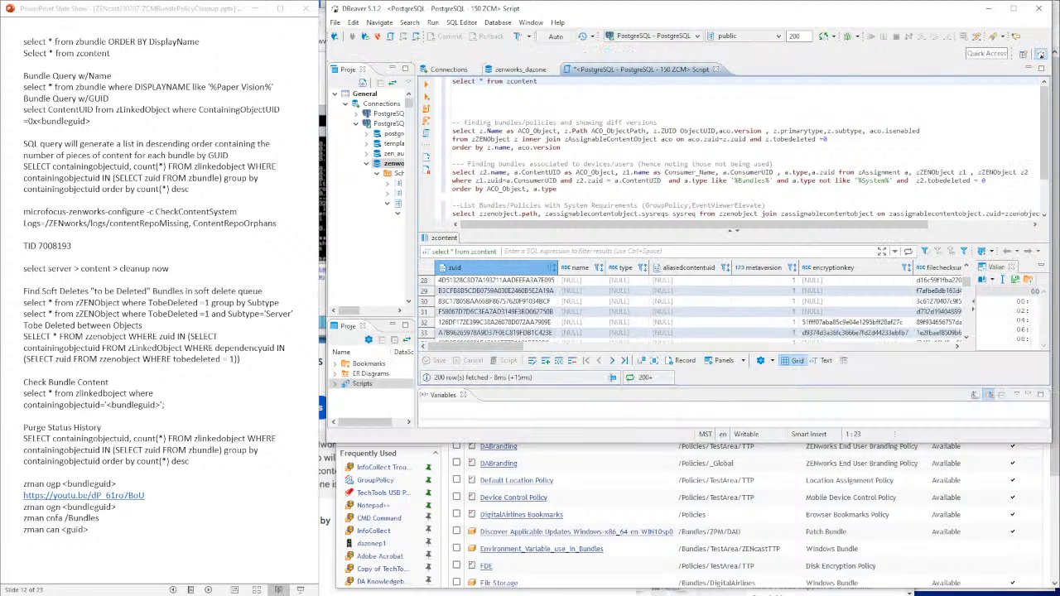
{"action": "key", "text": "Return"}
{"action": "key", "text": "Return"}
{"action": "type", "text": "select"}
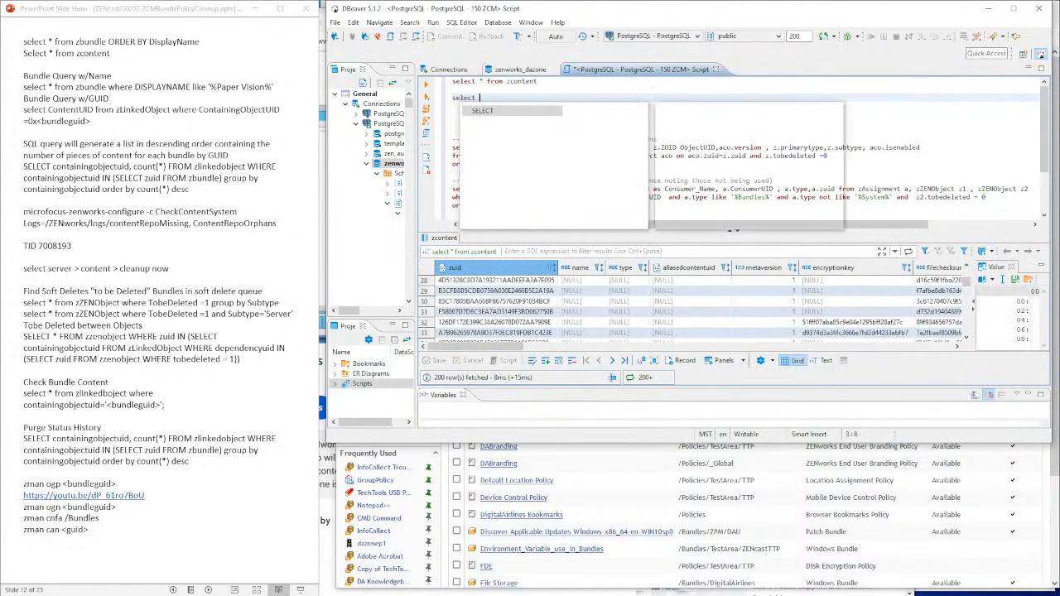
{"action": "key", "text": "Escape"}
{"action": "type", "text": "* "}
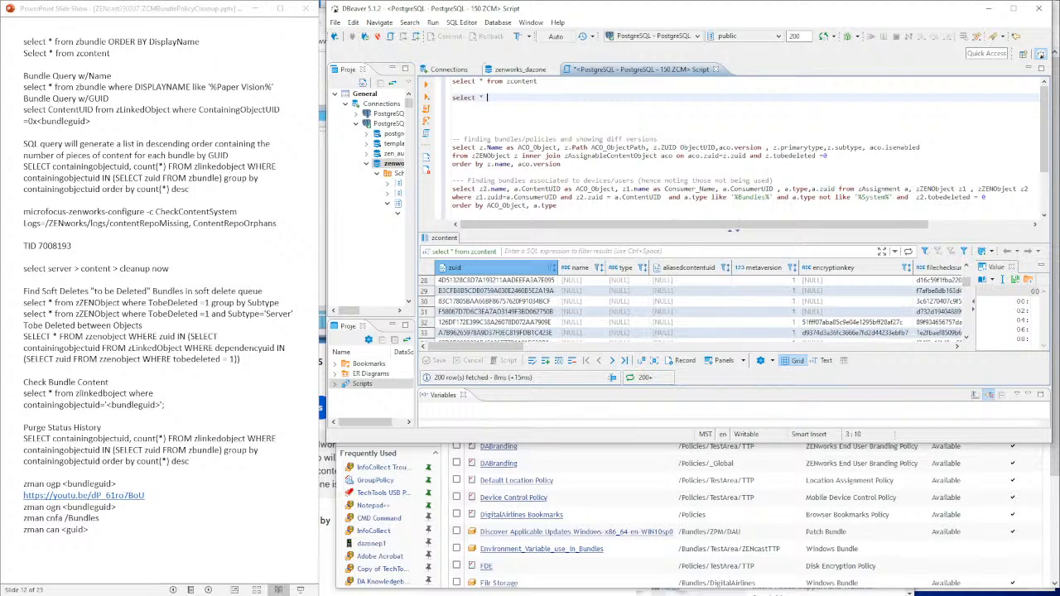
{"action": "type", "text": "from zbundle"}
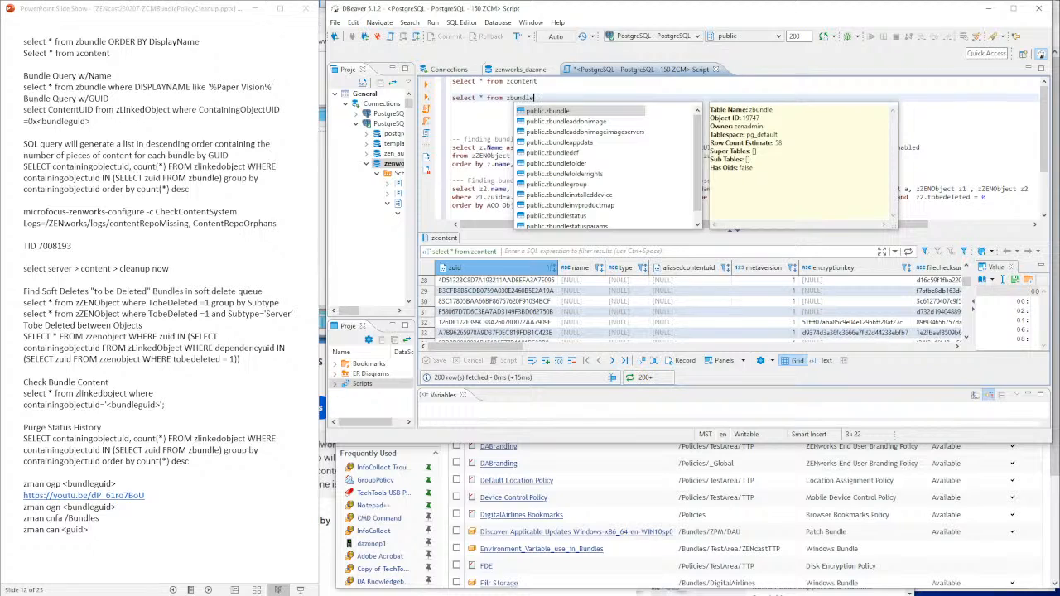
{"action": "type", "text": " order by Display"}
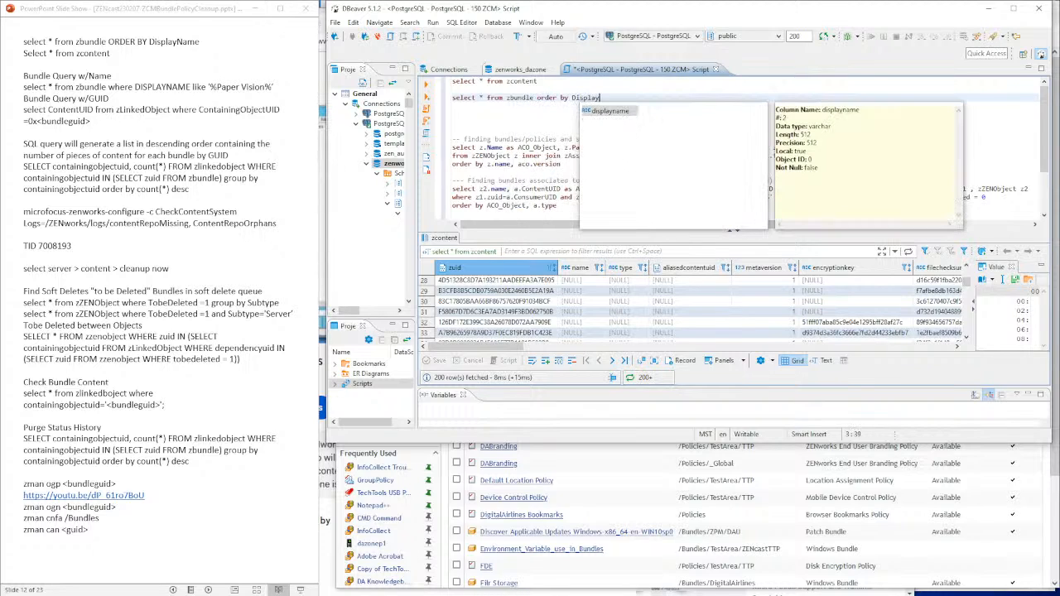
{"action": "key", "text": "Return"}
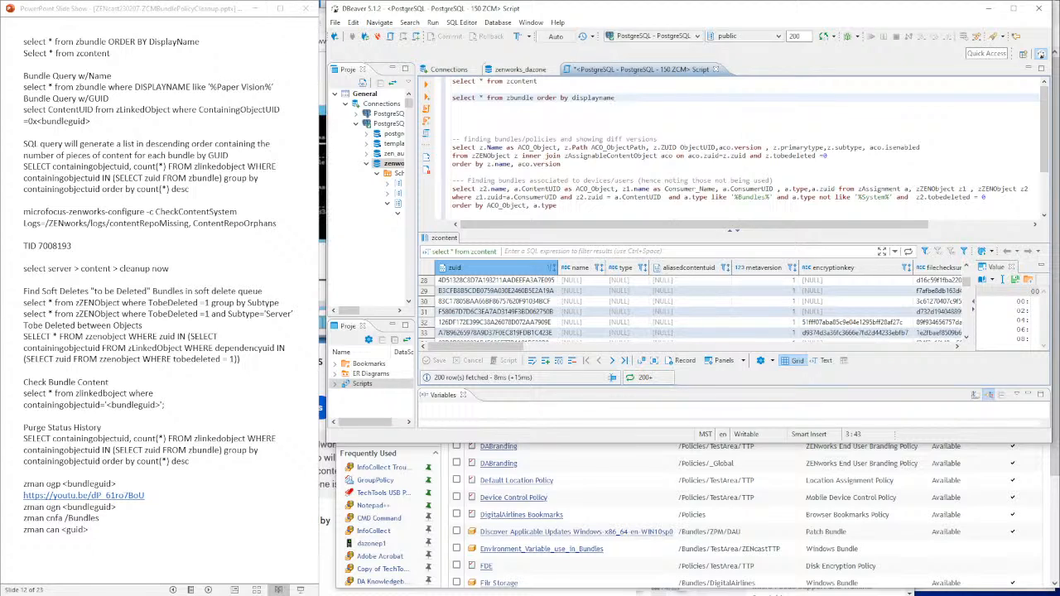
- Run the zbundle query, returning 59 bundles, then minimise DBeaver
{"action": "double_click", "coordinate": [547, 98]}
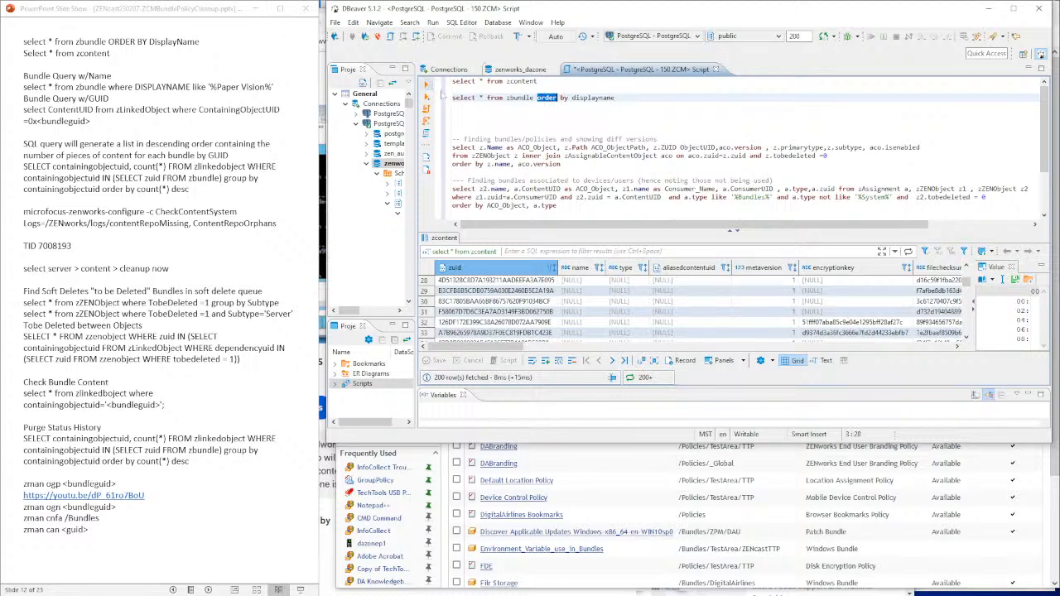
{"action": "left_click", "coordinate": [428, 98]}
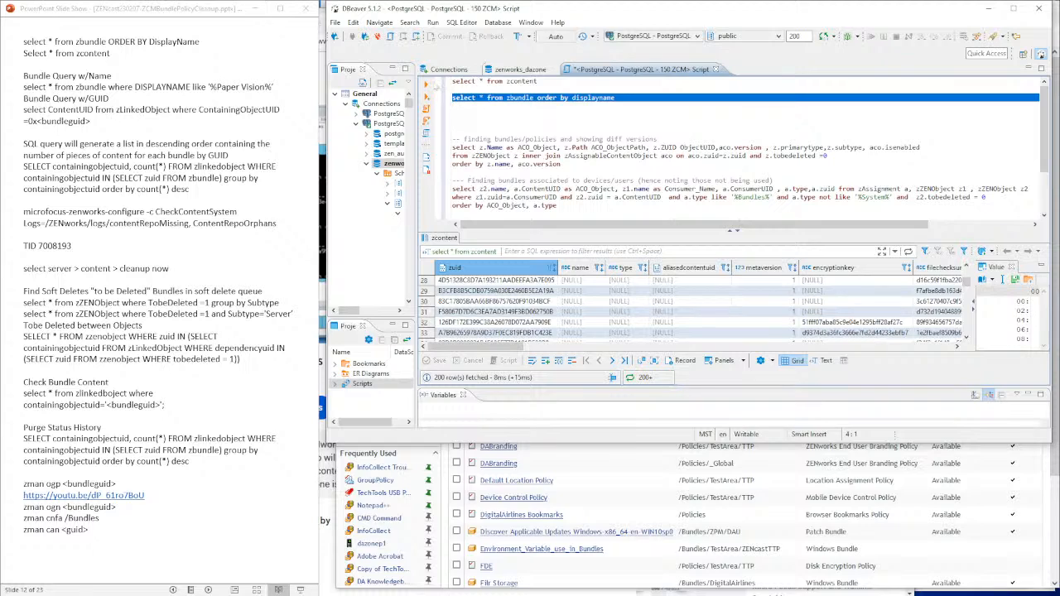
{"action": "left_click", "coordinate": [426, 85]}
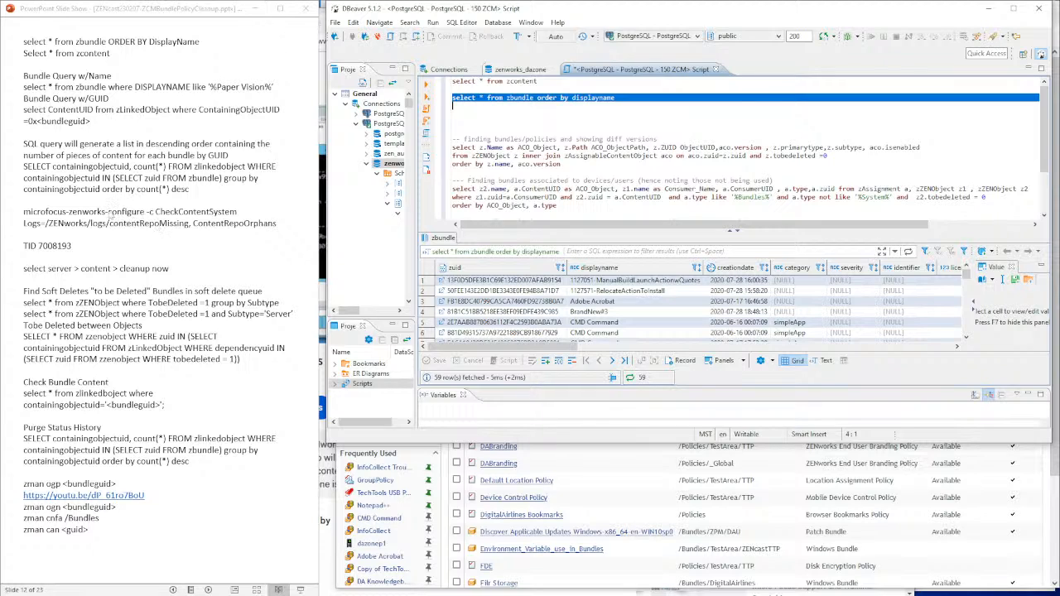
{"action": "left_click", "coordinate": [989, 9]}
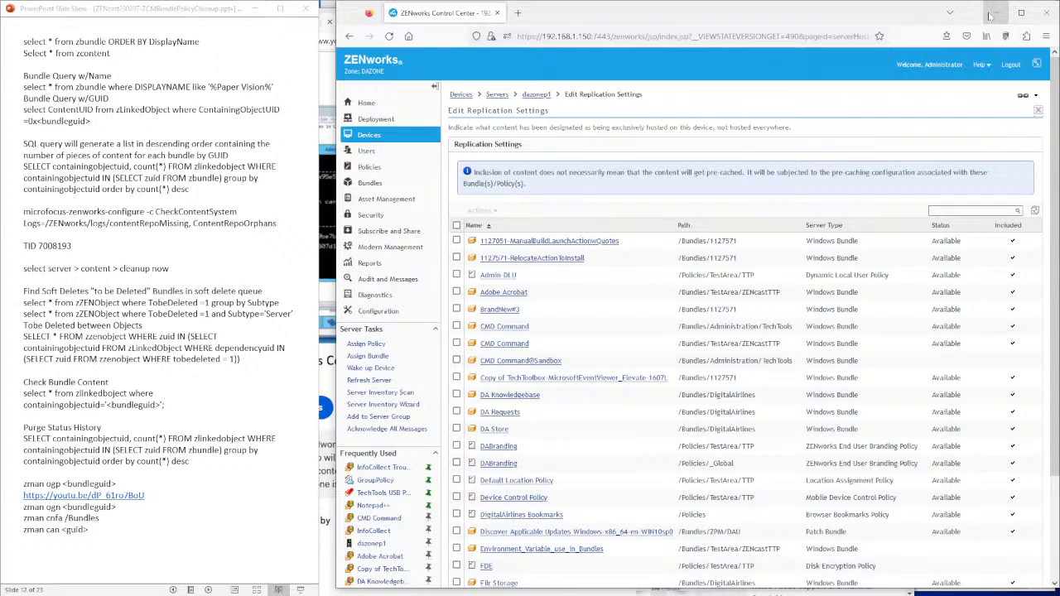
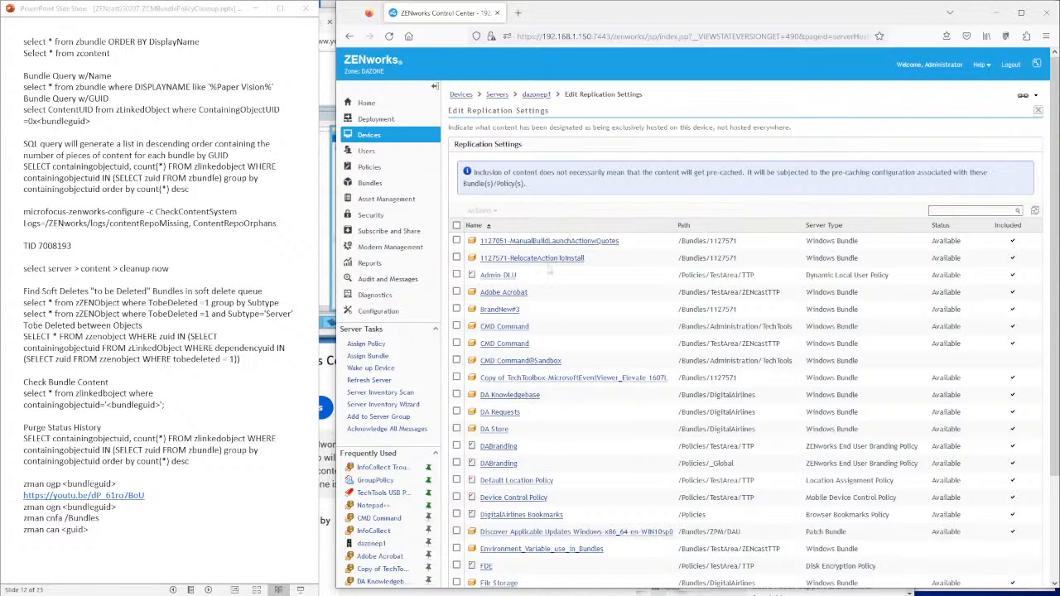
- Open the GroupPolicy policy and check which versions it has
{"action": "left_click", "coordinate": [377, 480]}
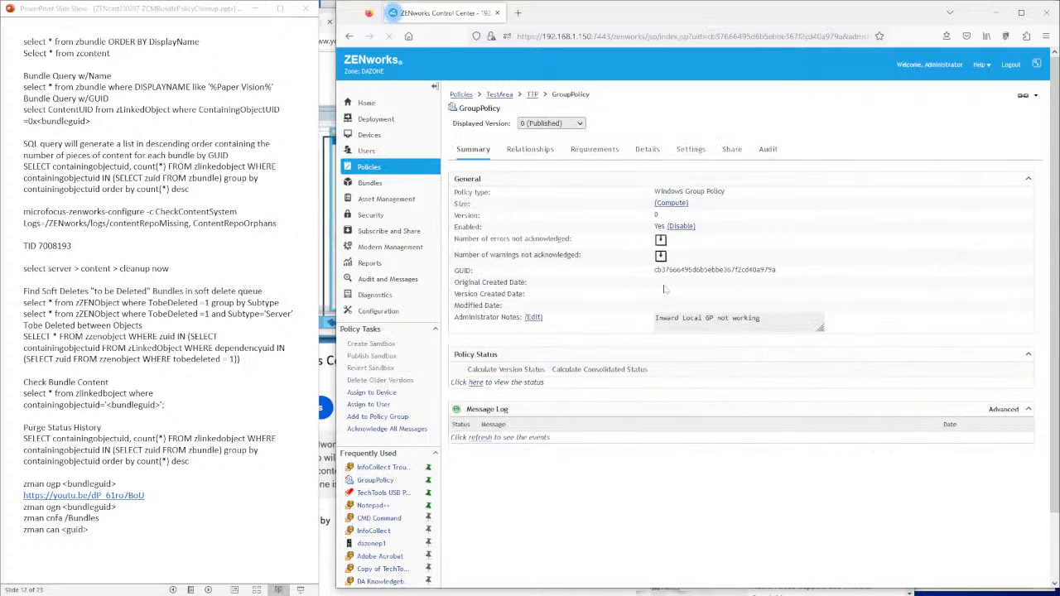
{"action": "left_click", "coordinate": [580, 123]}
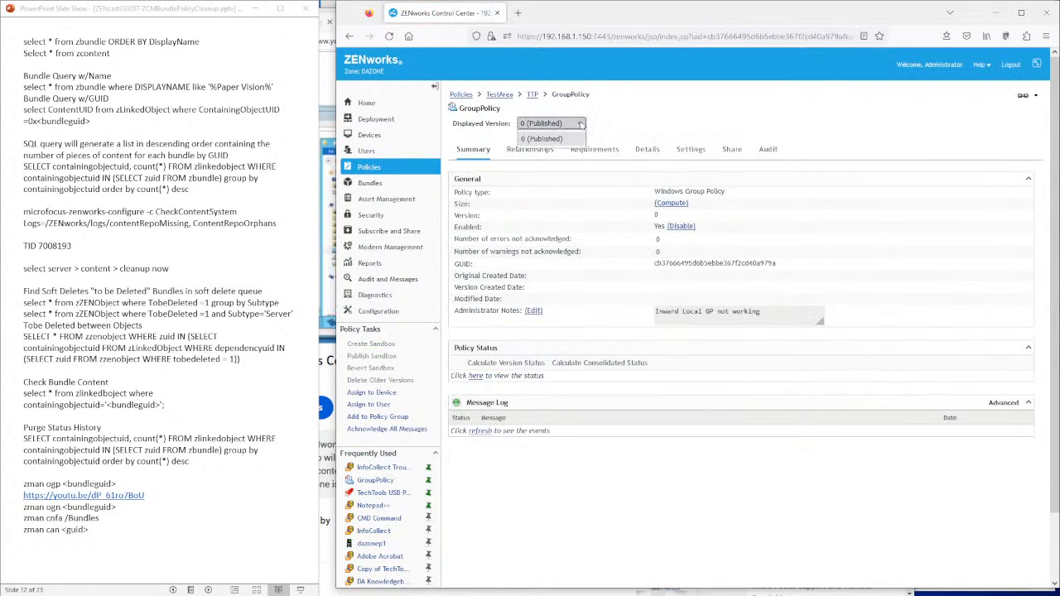
{"action": "left_click", "coordinate": [625, 127]}
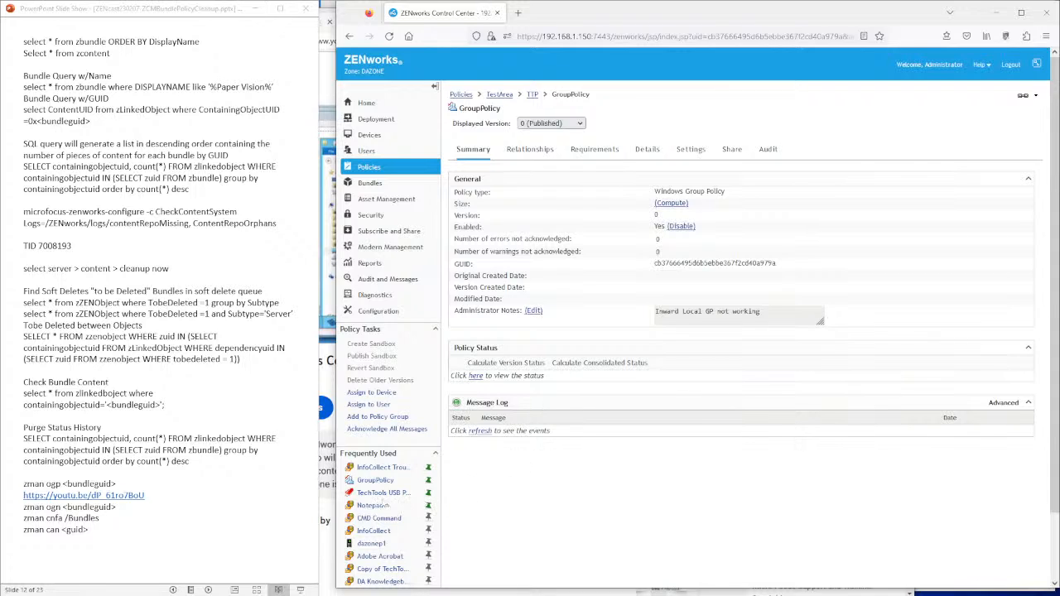
- Open TechTools USB Policy, check its versions 16–21, and start Delete Older Versions
{"action": "left_click", "coordinate": [382, 494]}
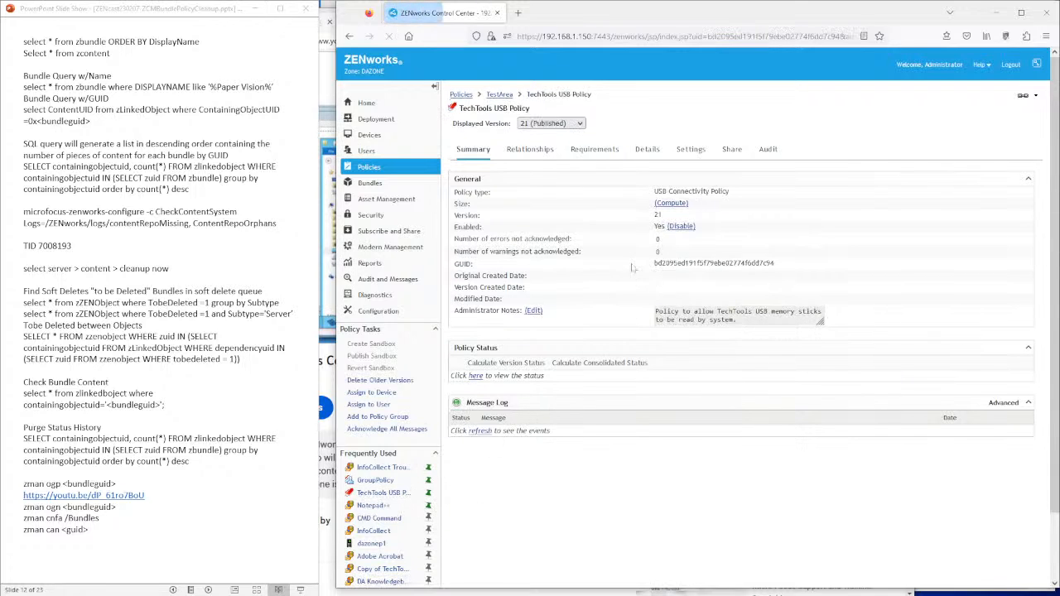
{"action": "left_click", "coordinate": [581, 124]}
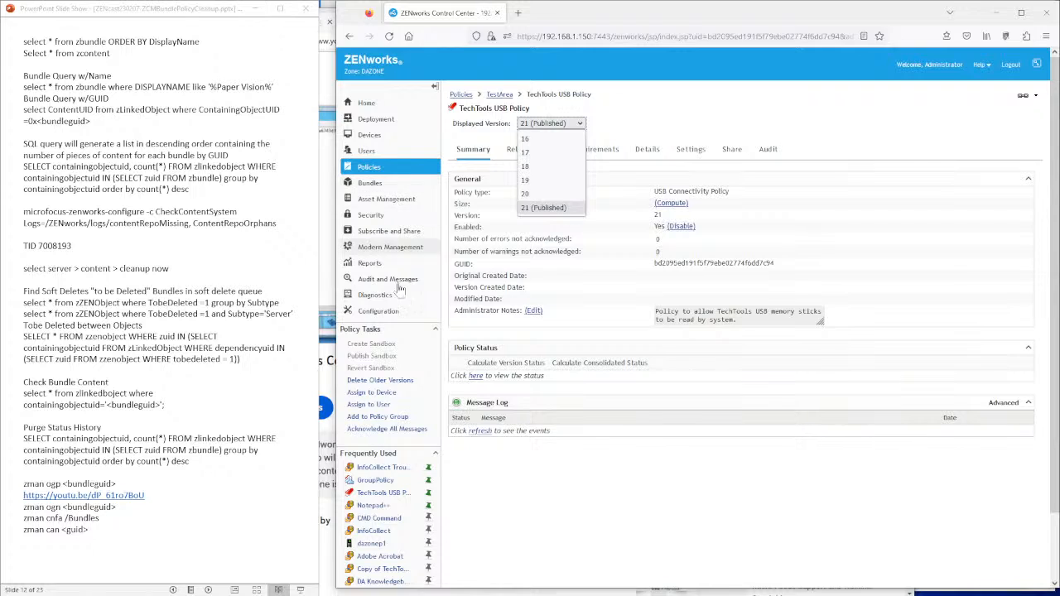
{"action": "left_click", "coordinate": [418, 379]}
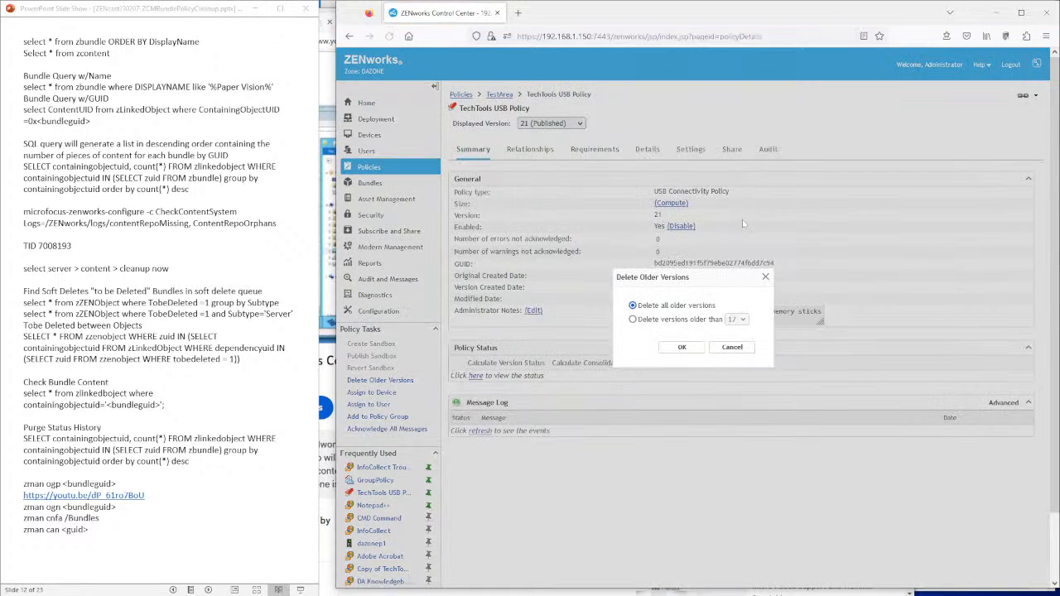
- Delete all older versions of TechTools USB Policy and confirm only version 21 remains
{"action": "left_click", "coordinate": [652, 322]}
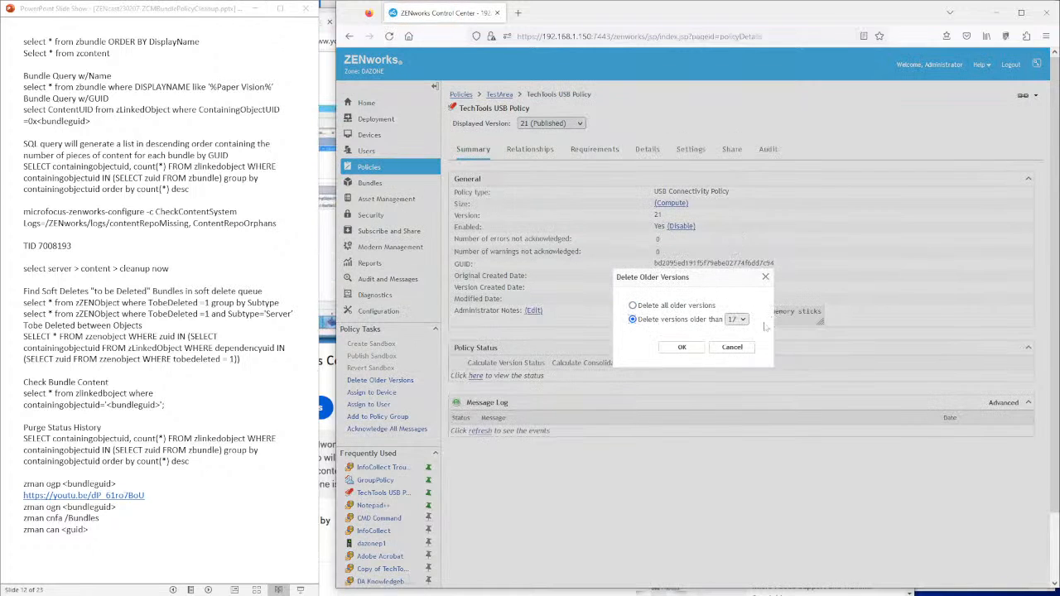
{"action": "left_click", "coordinate": [655, 306]}
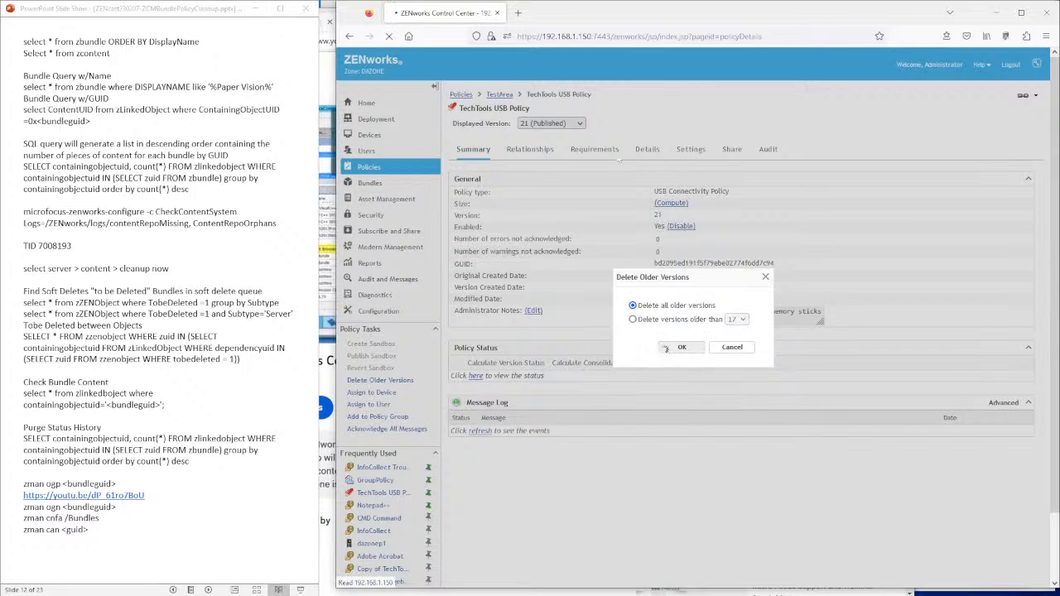
{"action": "left_click", "coordinate": [681, 347]}
{"action": "left_click", "coordinate": [580, 125]}
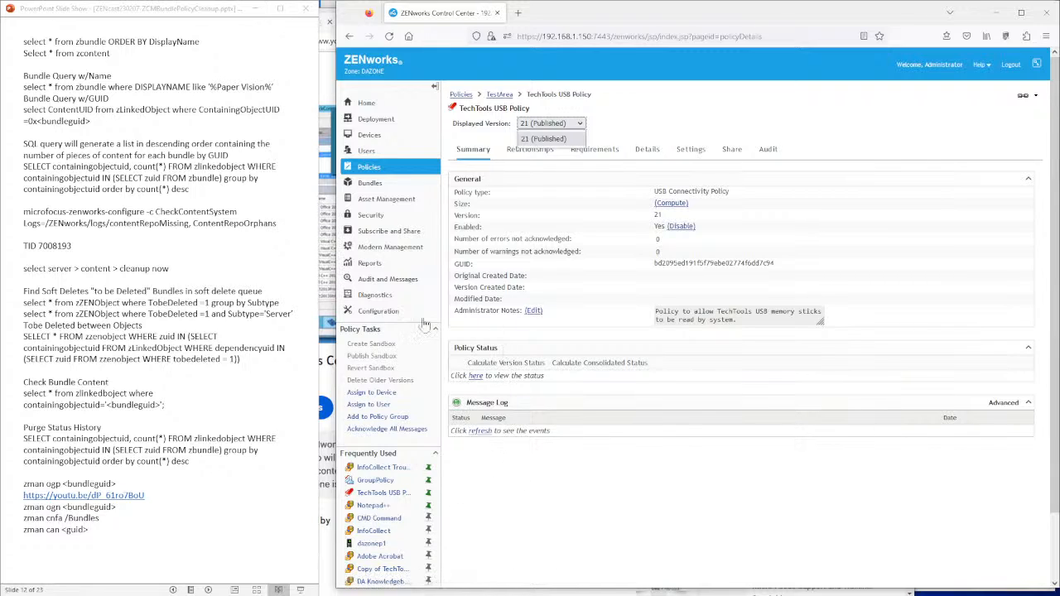
- Glance at the presentation notes, then go to the zone Configuration settings
{"action": "left_click", "coordinate": [196, 361]}
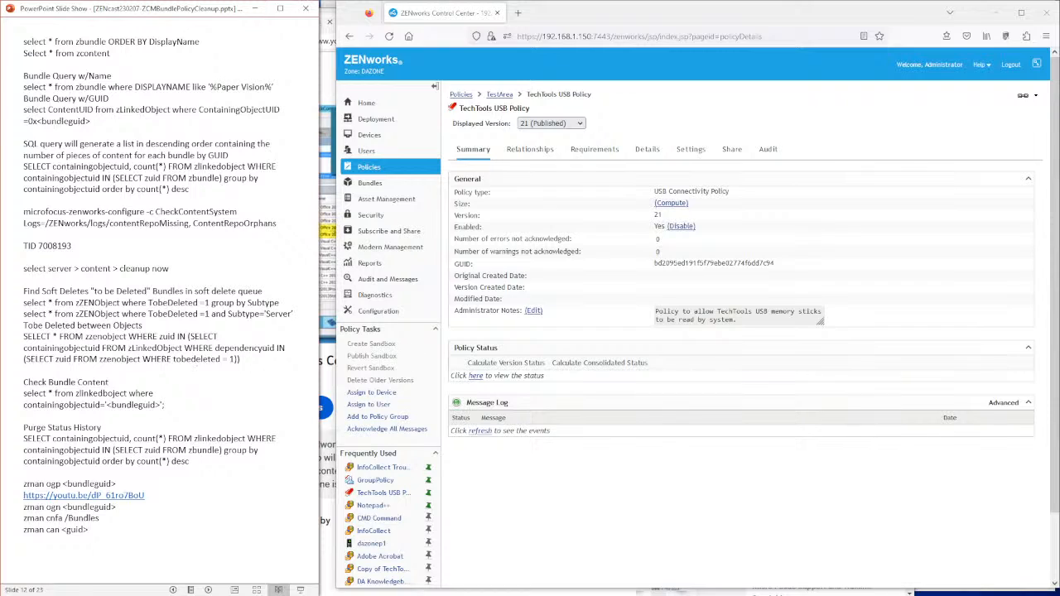
{"action": "left_click", "coordinate": [539, 339]}
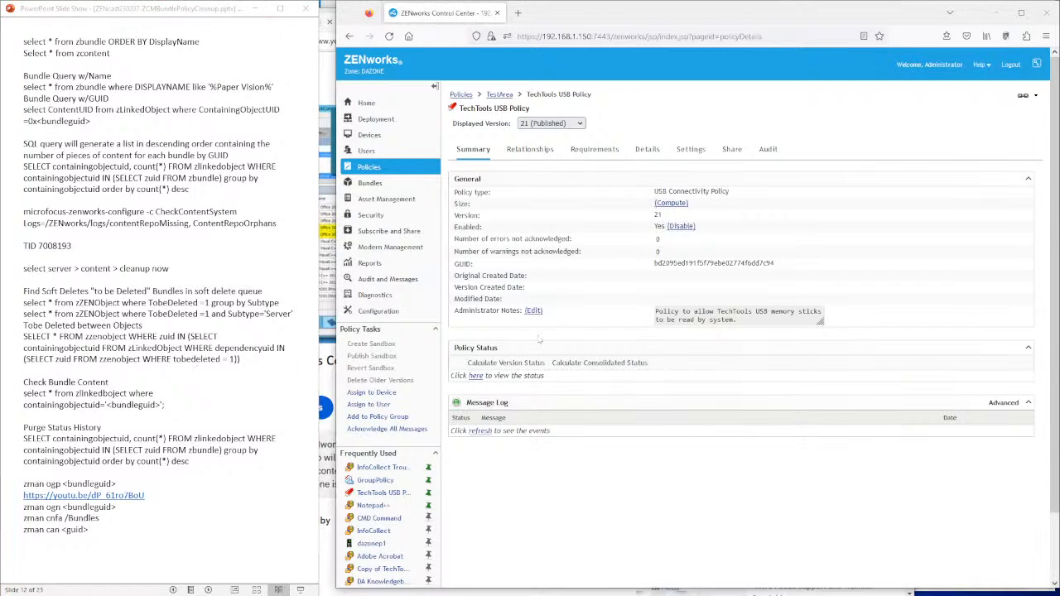
{"action": "left_click", "coordinate": [378, 311]}
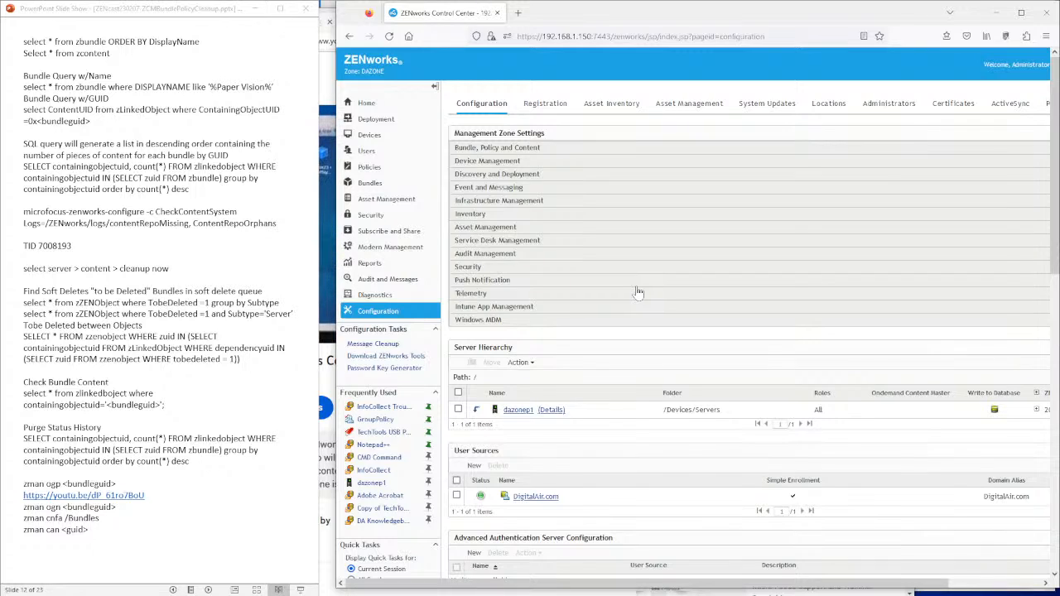
- Show the System Updates tab, listing four updates from ZENworks 2020 to the Feb 2023 PRU
{"action": "left_click", "coordinate": [782, 110]}
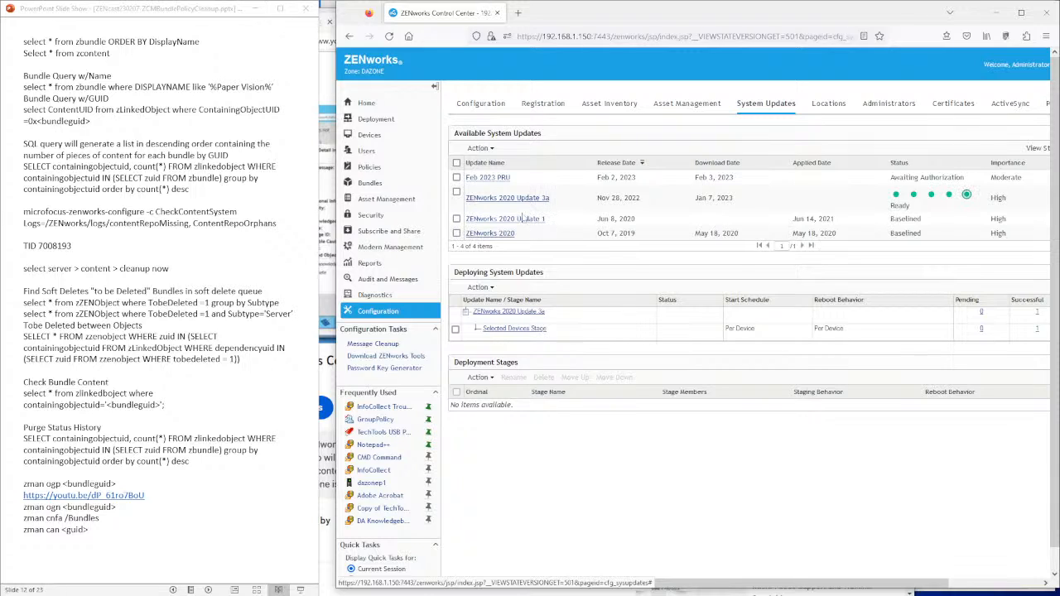
- Tick the ZENworks 2020 update entry and bring the slide show to the References slide
{"action": "left_click", "coordinate": [457, 234]}
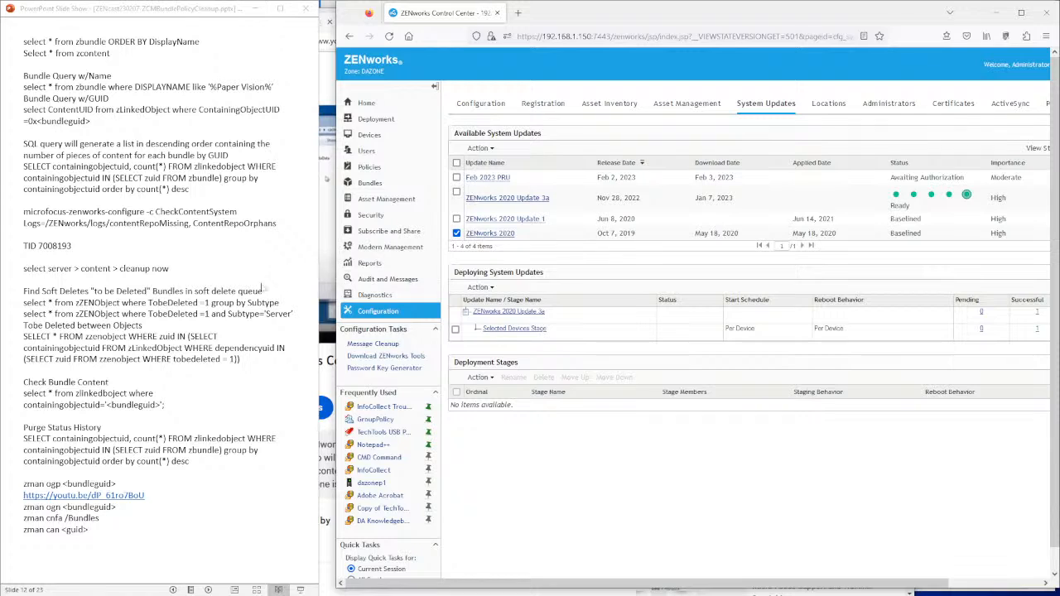
{"action": "left_click", "coordinate": [258, 290]}
{"action": "left_click", "coordinate": [256, 290]}
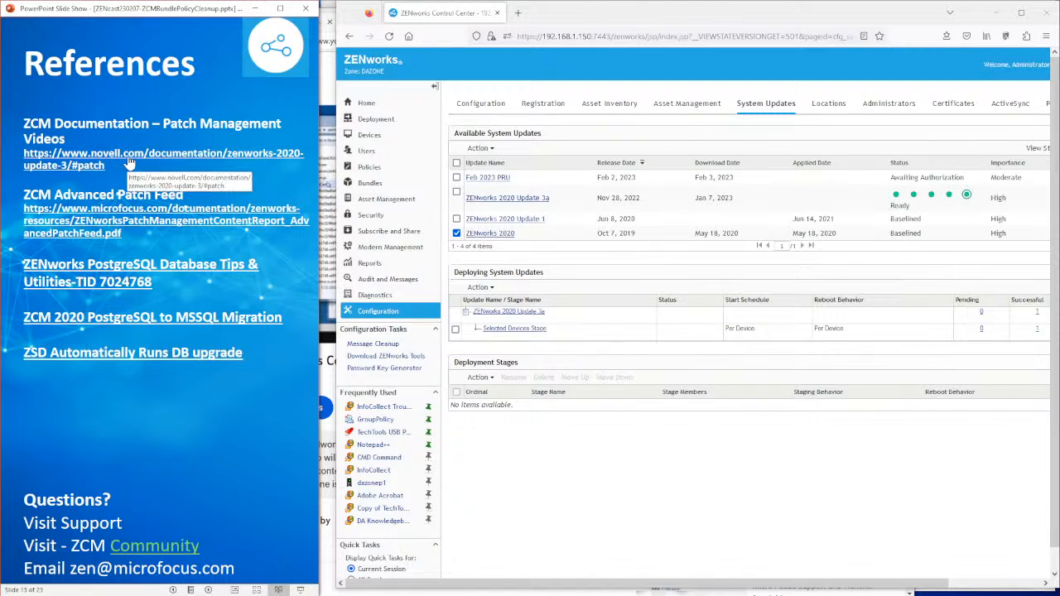
- Open the ZENworks 2020 Update 3 Patch Management documentation beside the slides and review its video series
{"action": "left_click", "coordinate": [129, 159]}
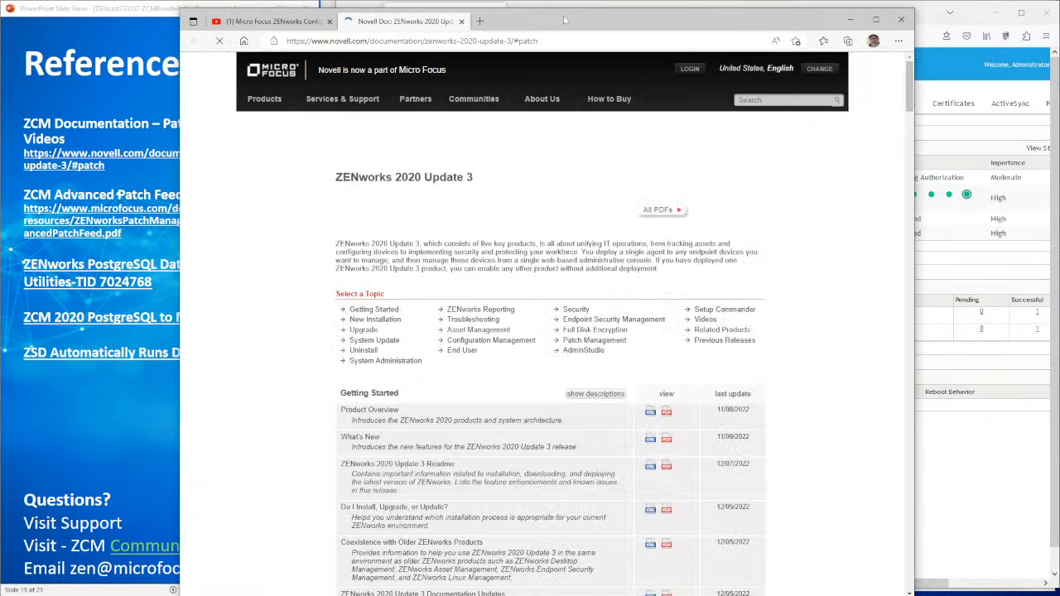
{"action": "left_click_drag", "start_coordinate": [566, 20], "coordinate": [709, 15]}
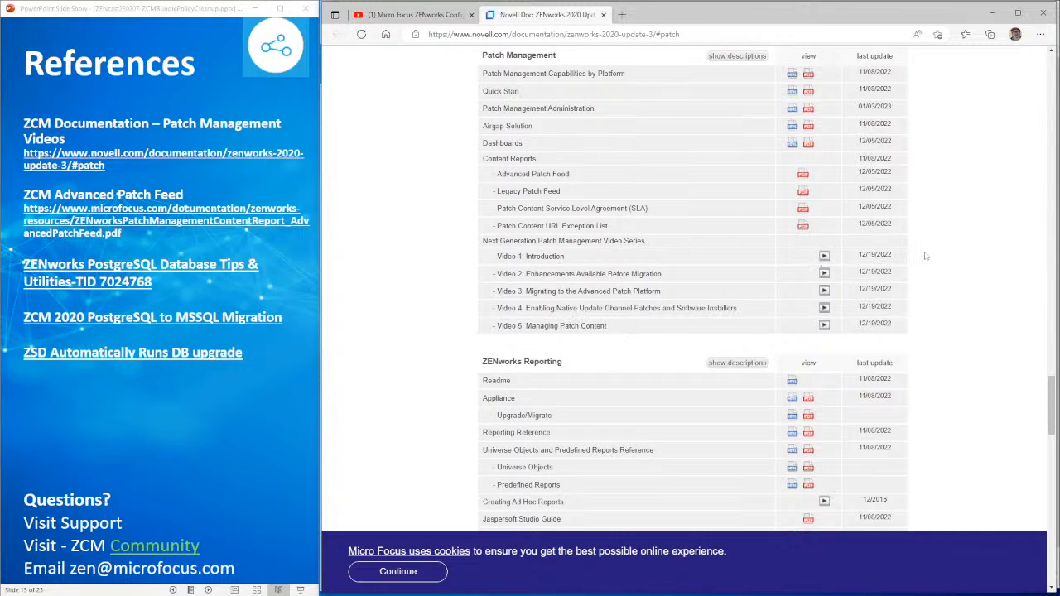
{"action": "left_click_drag", "start_coordinate": [909, 259], "coordinate": [409, 286]}
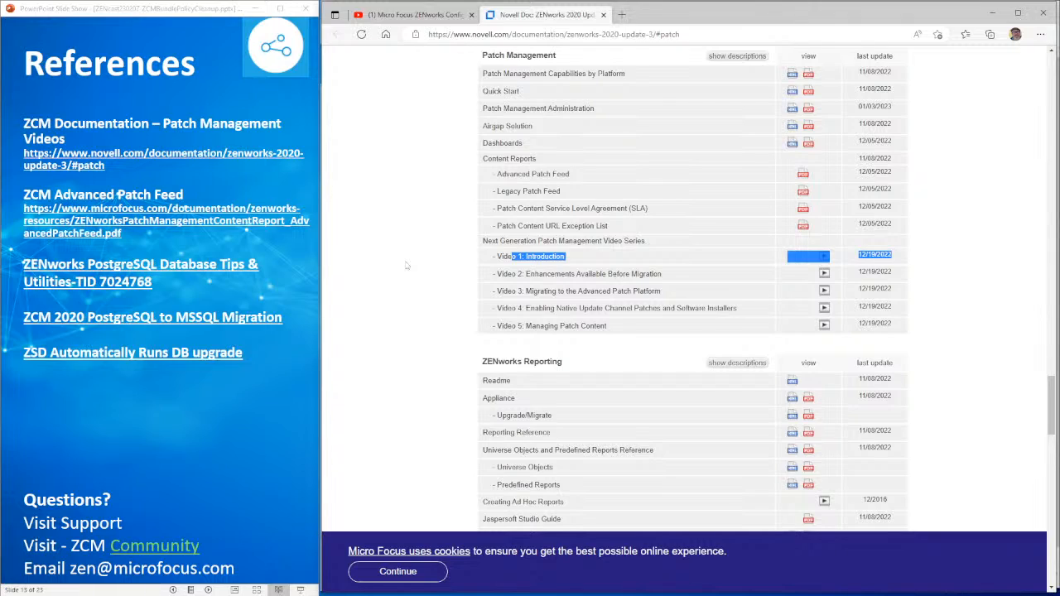
{"action": "scroll", "coordinate": [406, 265], "scroll_direction": "up", "scroll_amount": 8}
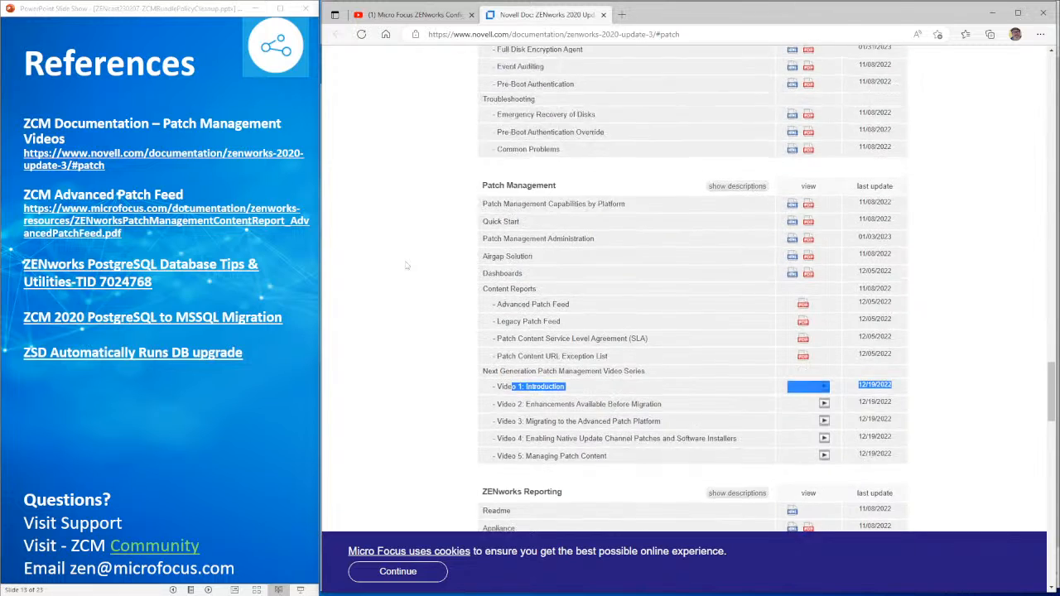
{"action": "scroll", "coordinate": [406, 265], "scroll_direction": "down", "scroll_amount": 7}
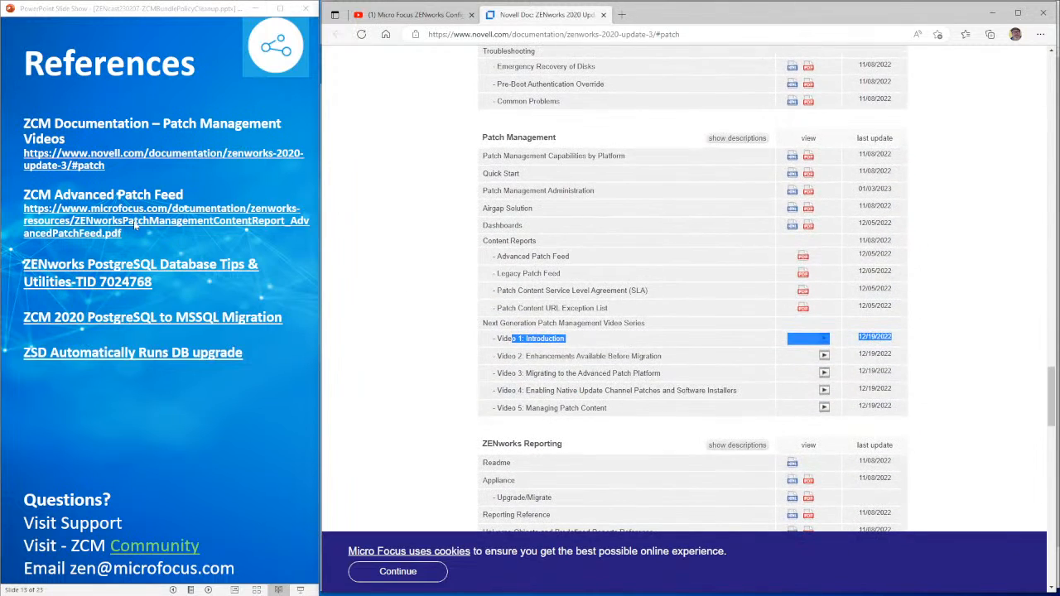
{"action": "left_click", "coordinate": [135, 227]}
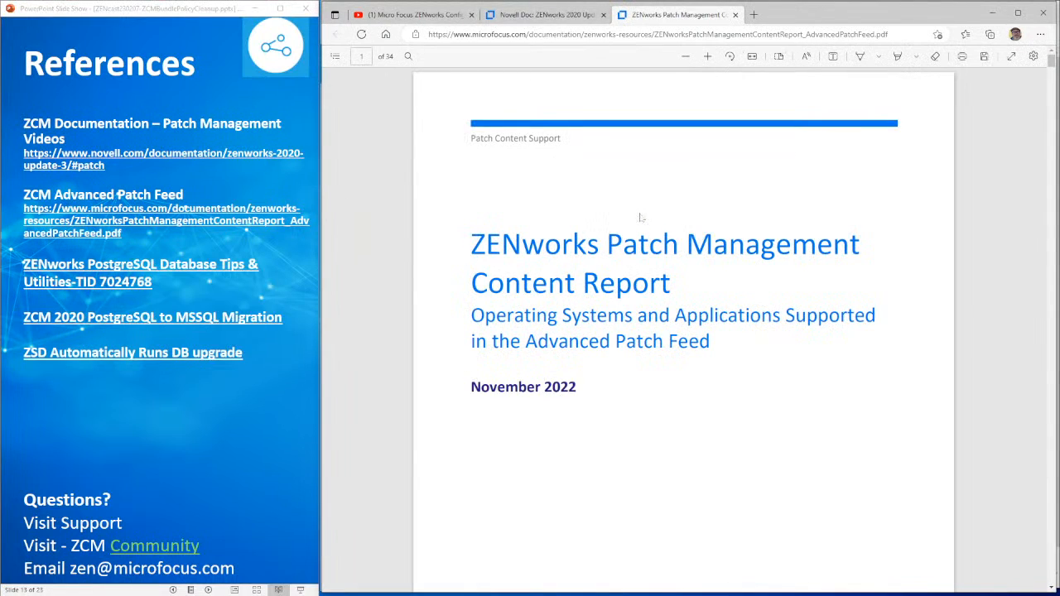
- Read the Patch Content Report PDF to page 3's OS Support table, then open the PostgreSQL Tips article
{"action": "scroll", "coordinate": [683, 332], "scroll_direction": "down", "scroll_amount": 2}
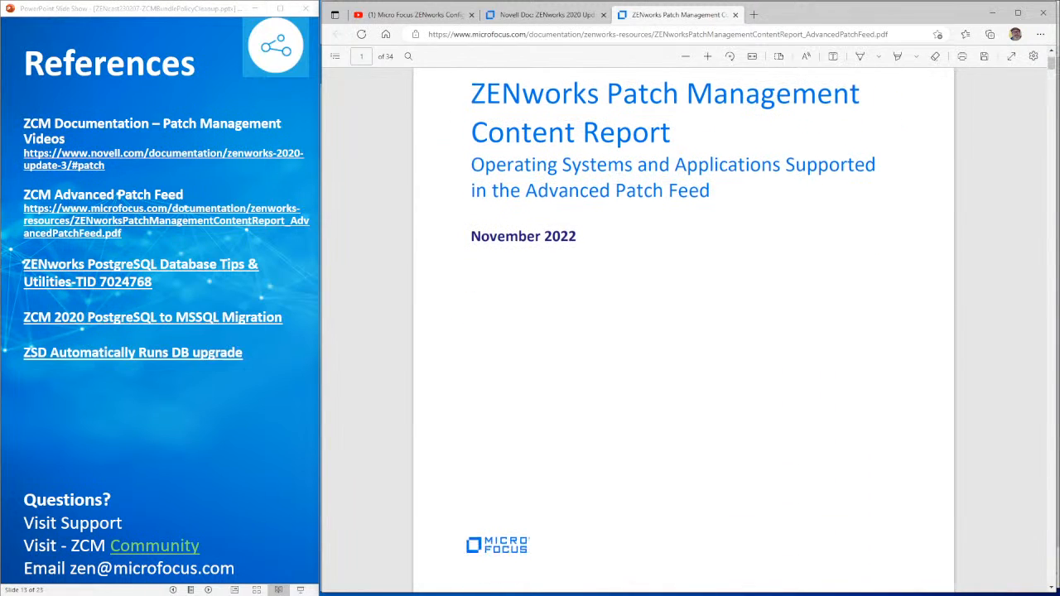
{"action": "scroll", "coordinate": [683, 331], "scroll_direction": "down", "scroll_amount": 8}
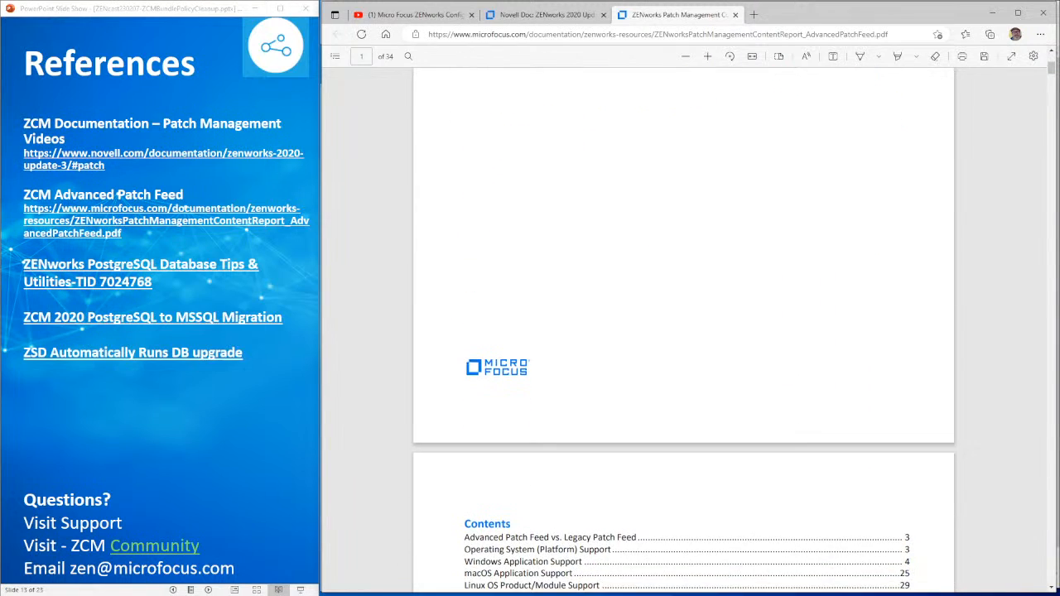
{"action": "scroll", "coordinate": [683, 332], "scroll_direction": "down", "scroll_amount": 8}
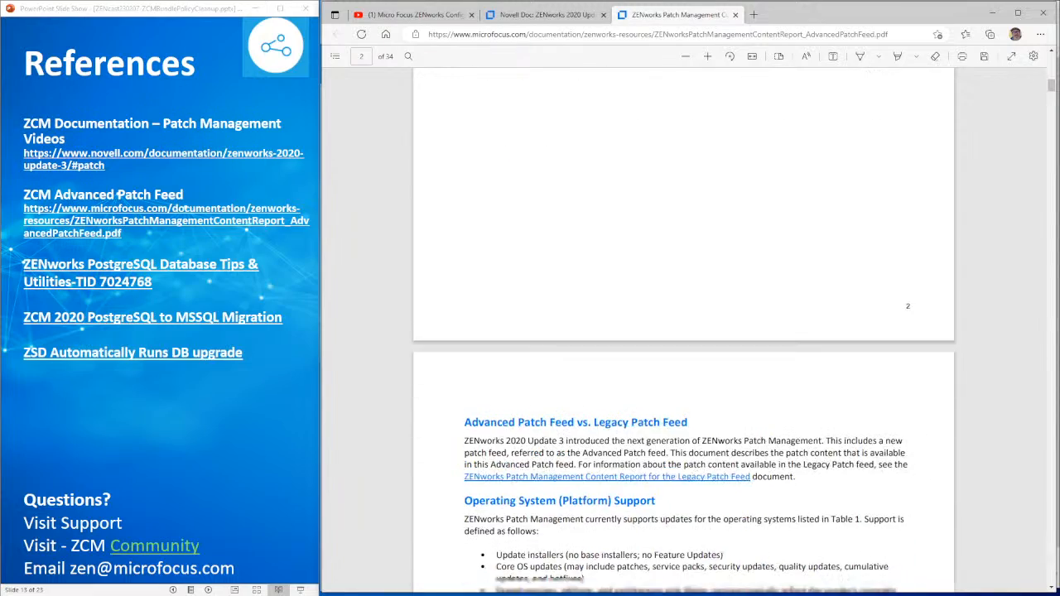
{"action": "scroll", "coordinate": [683, 332], "scroll_direction": "down", "scroll_amount": 2}
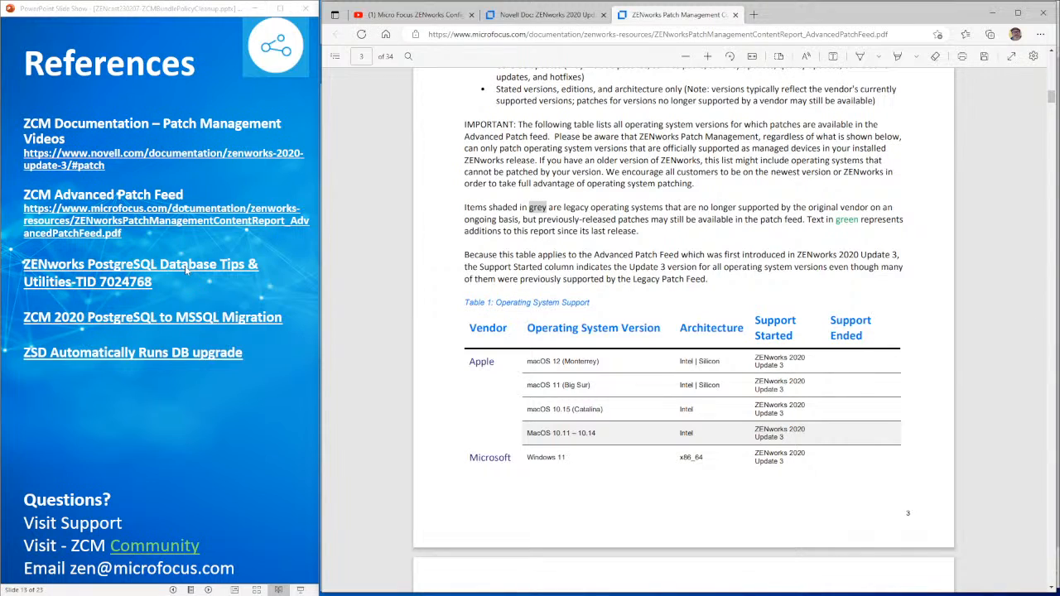
{"action": "left_click", "coordinate": [186, 269]}
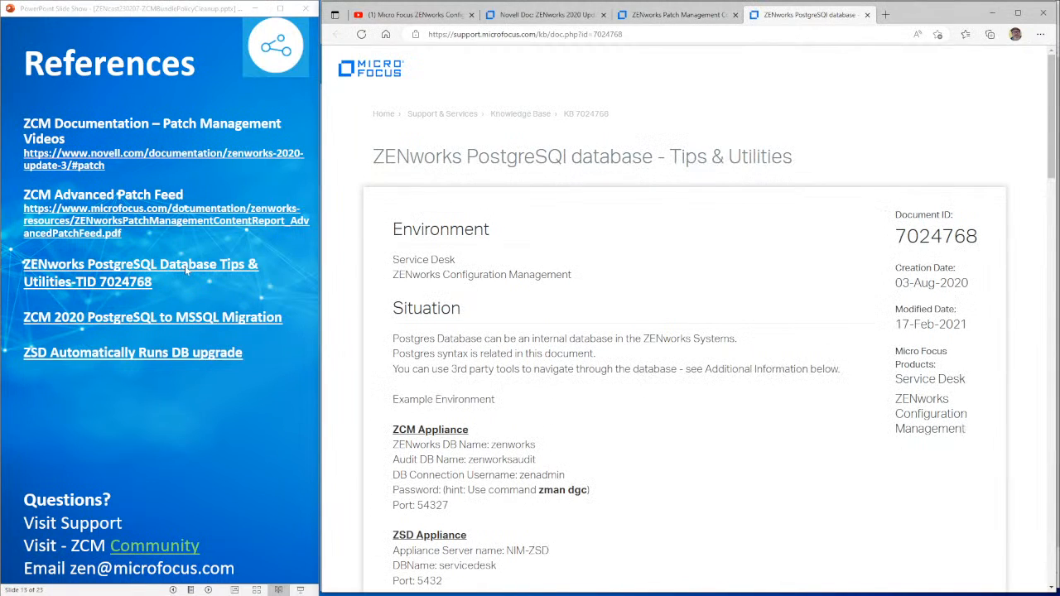
- Look over the PostgreSQL tips post, then open the ZSD automatic DB upgrade post
{"action": "left_click", "coordinate": [166, 324]}
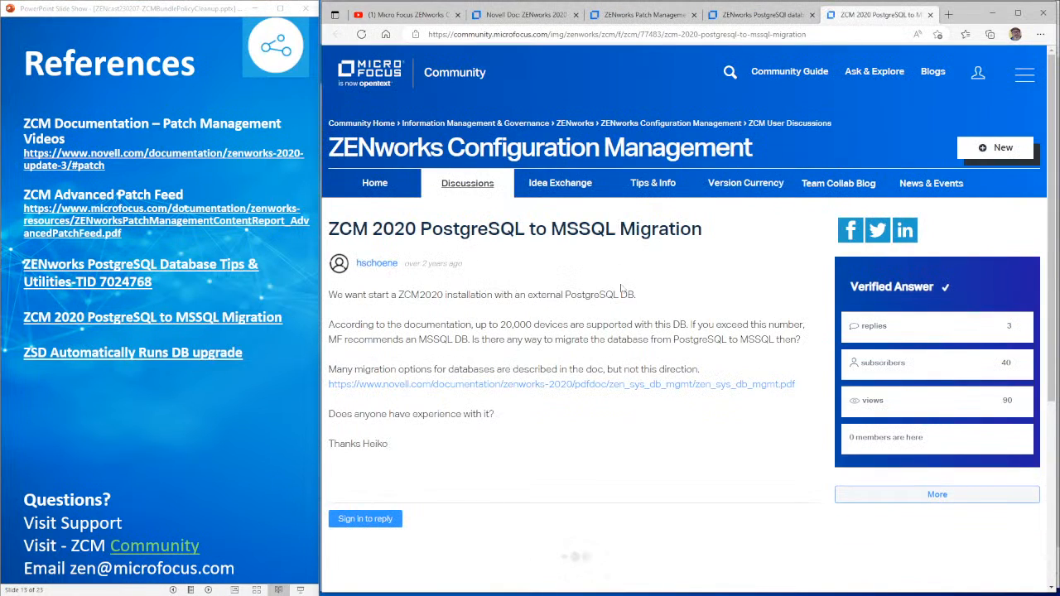
{"action": "double_click", "coordinate": [399, 455]}
{"action": "left_click", "coordinate": [524, 252]}
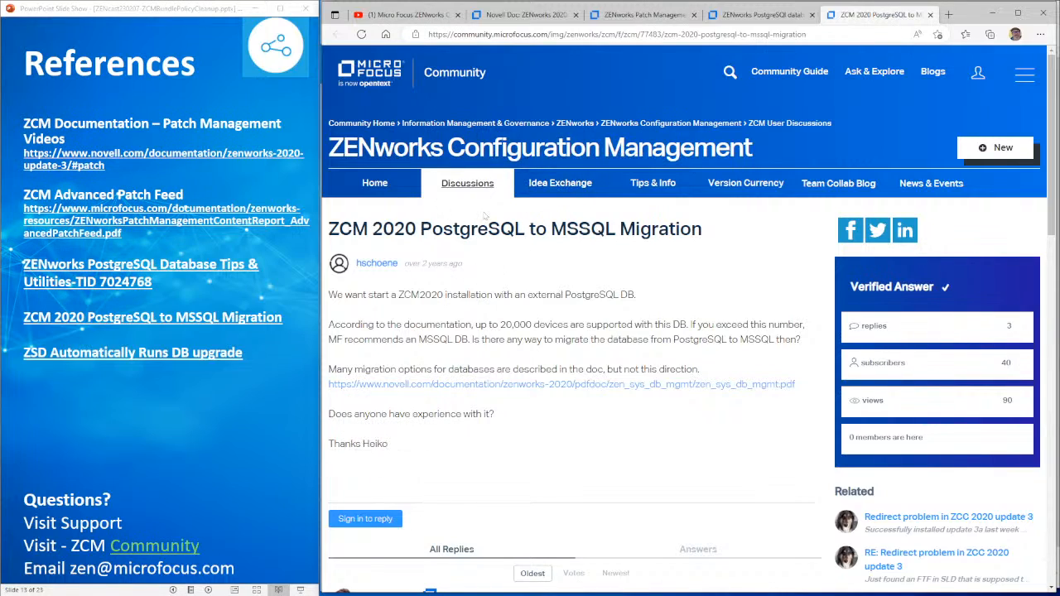
{"action": "left_click", "coordinate": [150, 355]}
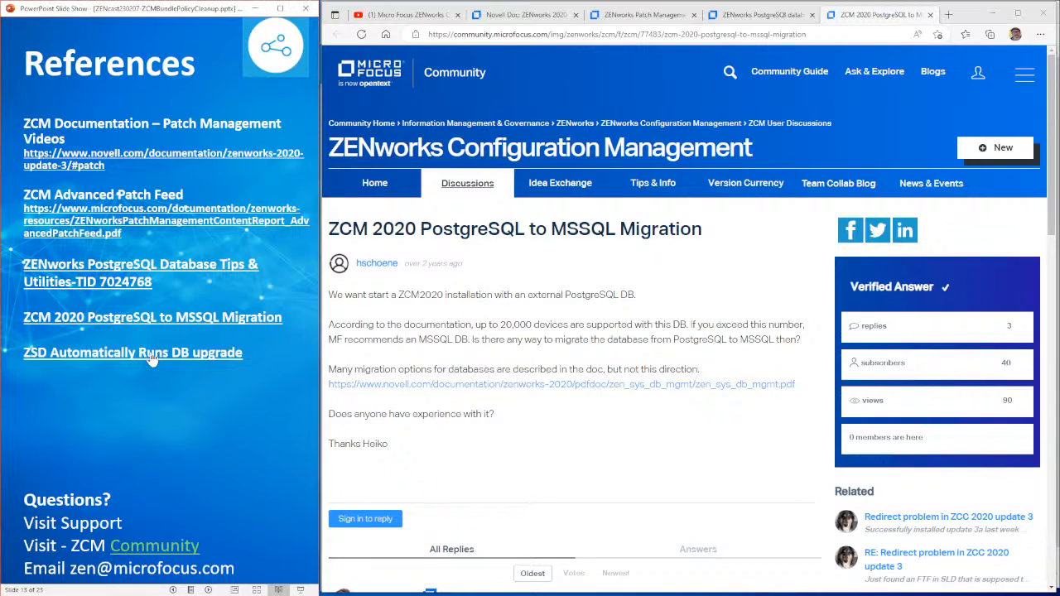
{"action": "left_click", "coordinate": [147, 353]}
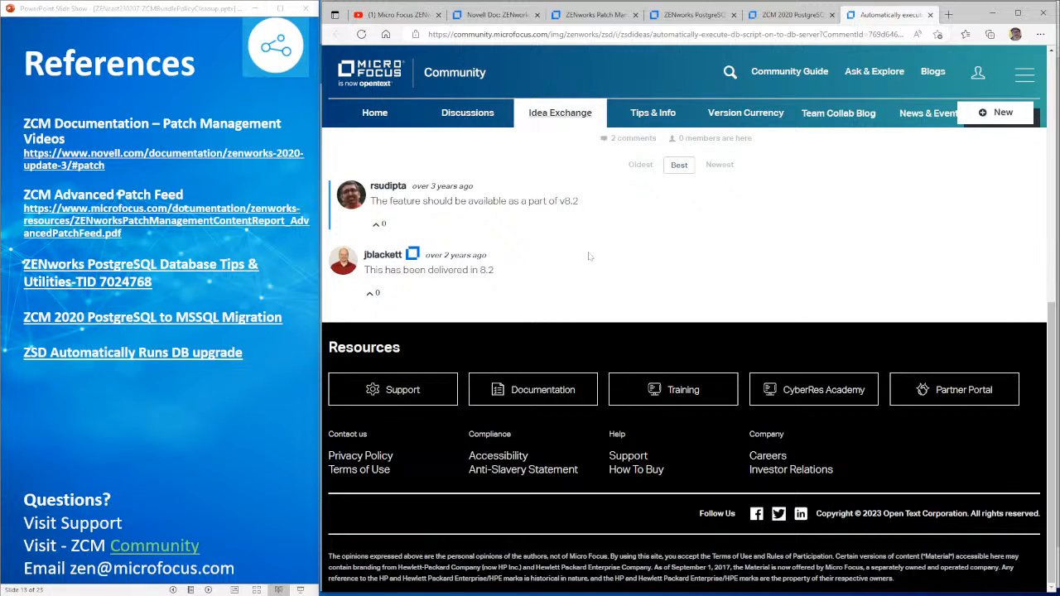
{"action": "scroll", "coordinate": [589, 254], "scroll_direction": "up", "scroll_amount": 8}
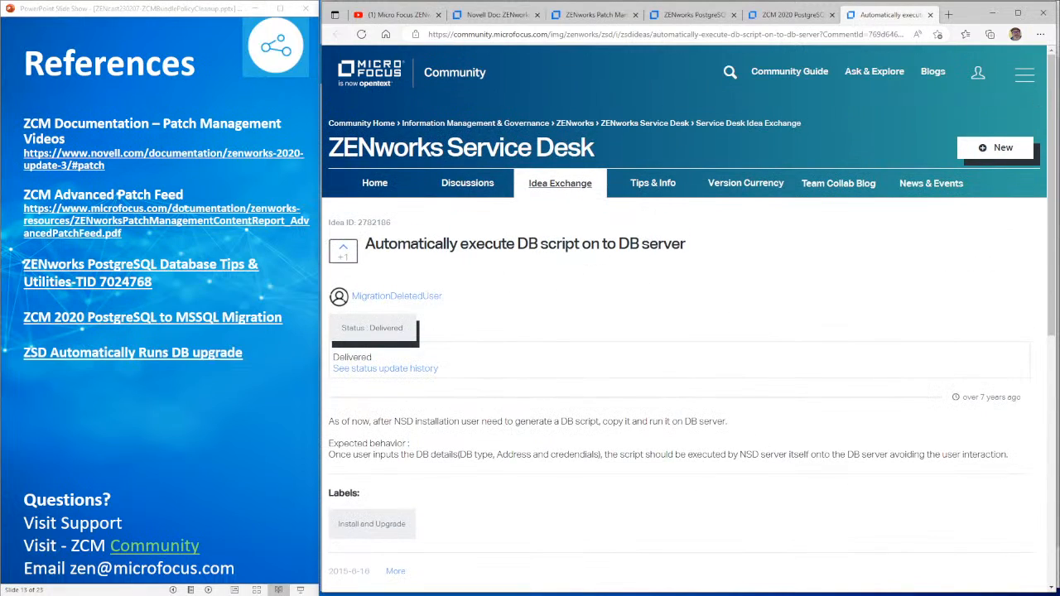
- Advance to the Schedule slide, view ZENworks Tips & Info, then the main ZENworks community page
{"action": "left_click", "coordinate": [204, 410]}
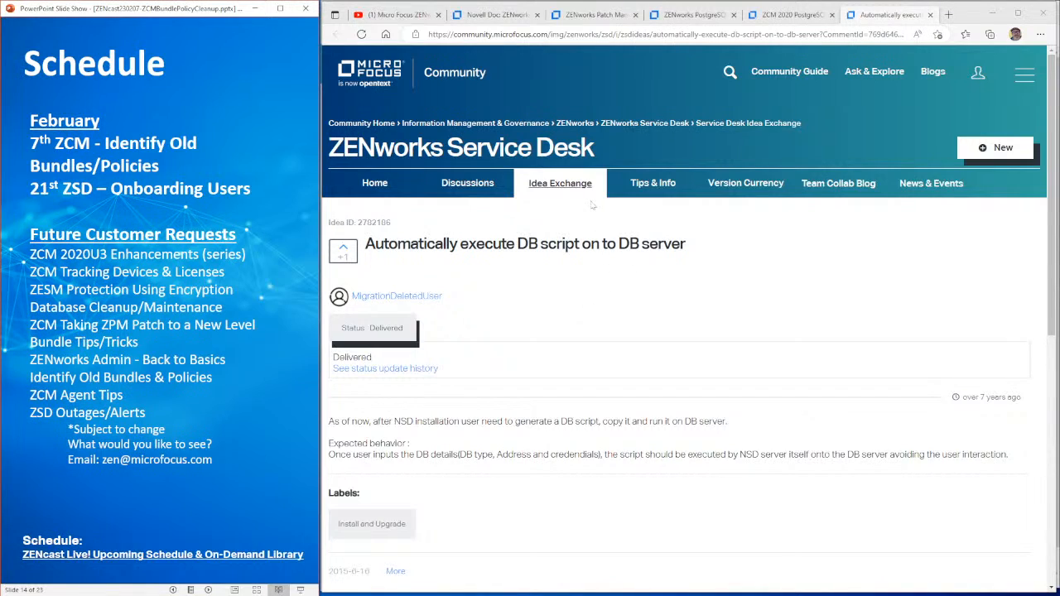
{"action": "left_click", "coordinate": [634, 183]}
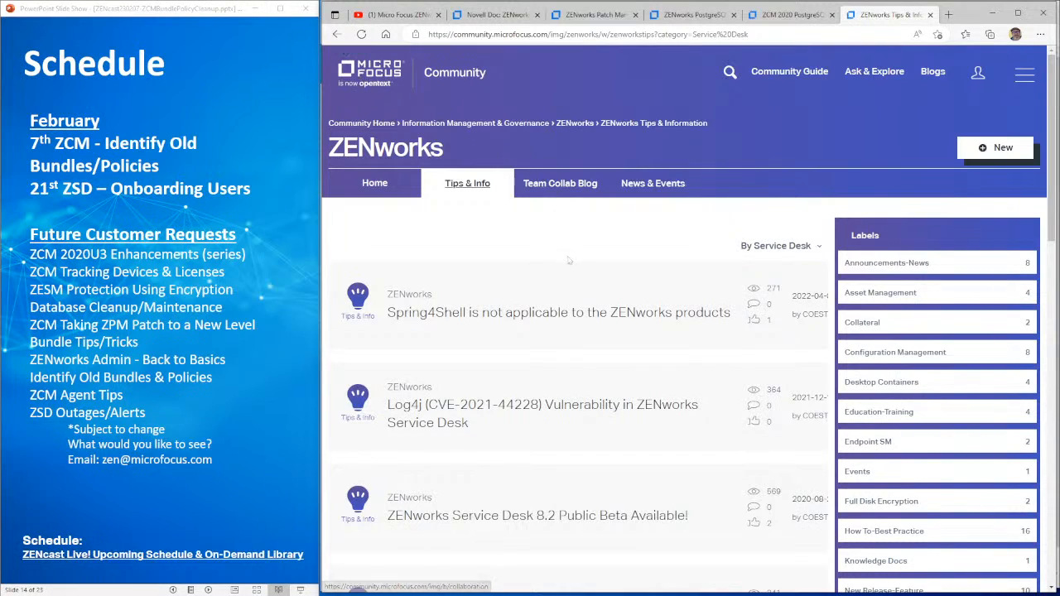
{"action": "left_click", "coordinate": [572, 131]}
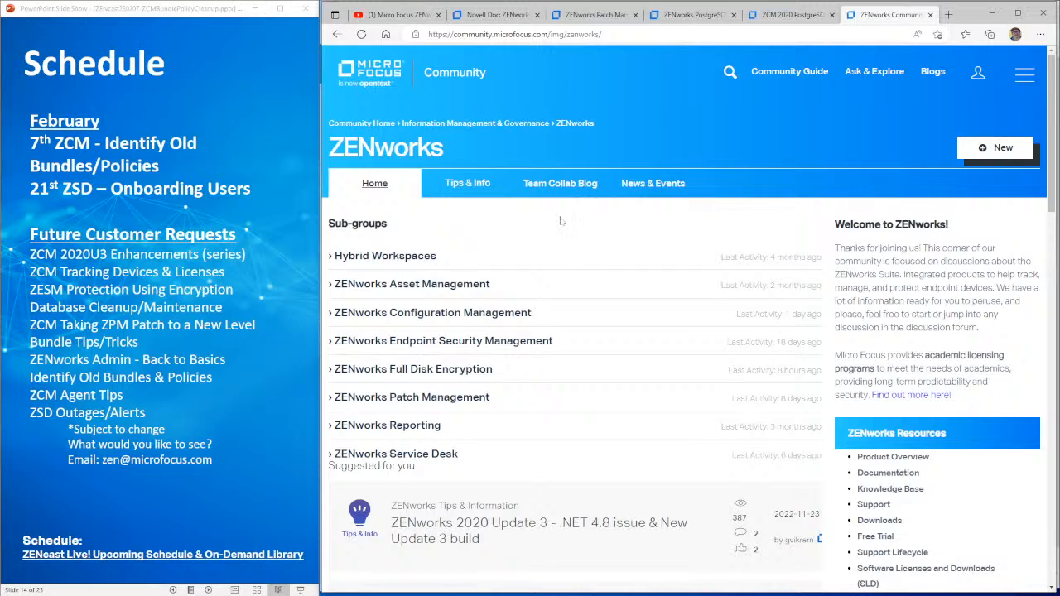
- Browse the ZENworks Service Desk Idea Exchange, then open the ZENcast Live! schedule post
{"action": "left_click", "coordinate": [403, 457]}
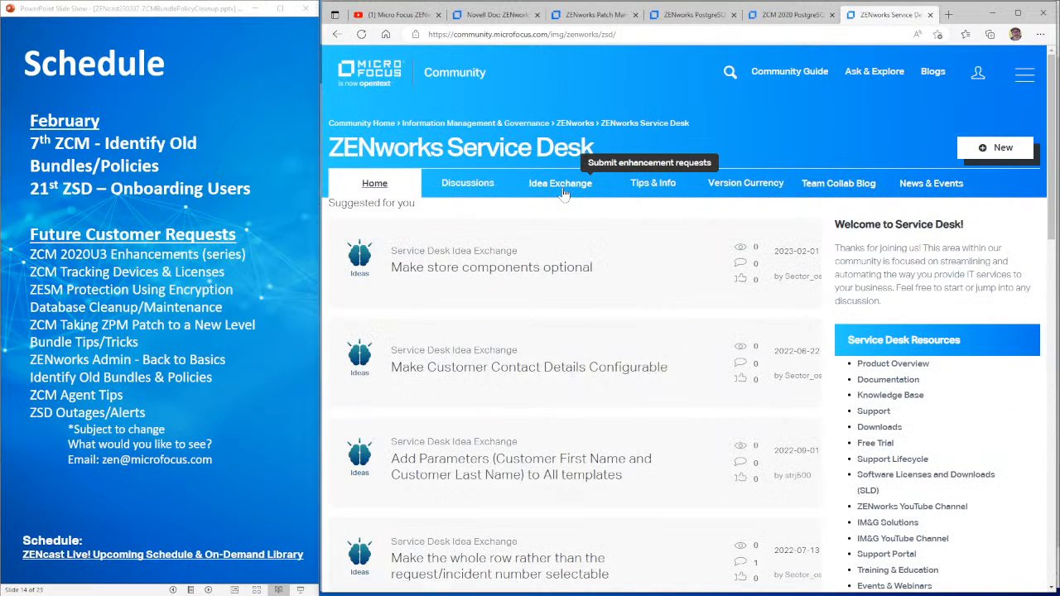
{"action": "left_click", "coordinate": [562, 188]}
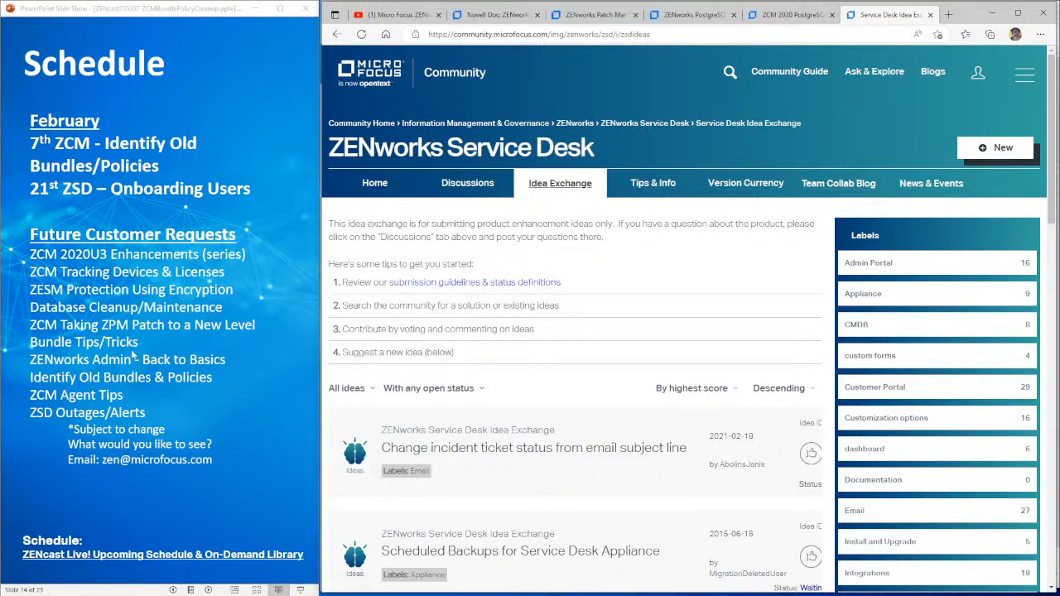
{"action": "left_click", "coordinate": [131, 555]}
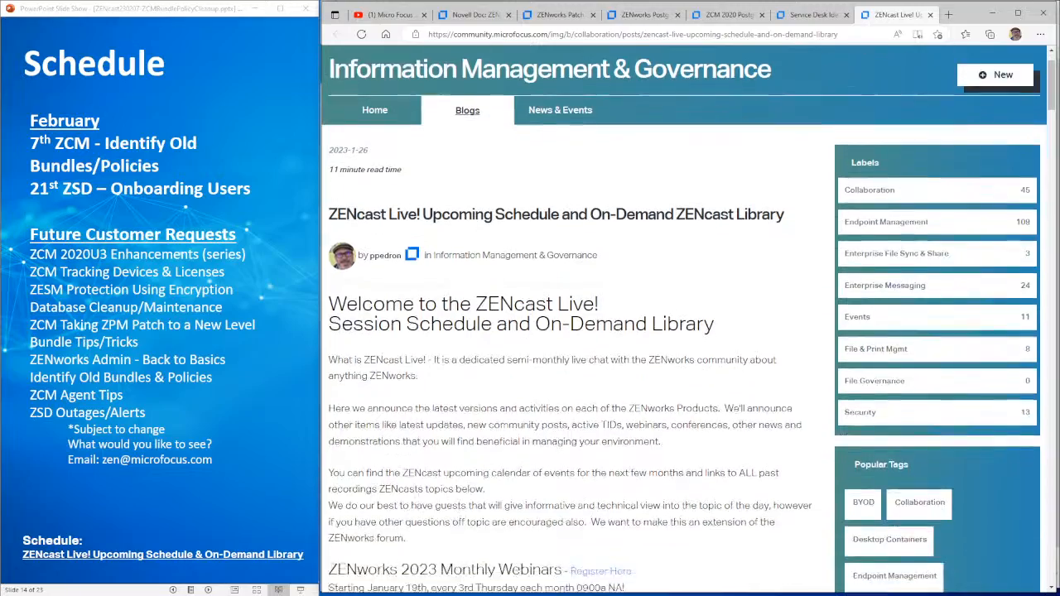
- Review the past ZENcast topics table, advance to the UEMP Versions slide, and return to ZCC
{"action": "scroll", "coordinate": [529, 328], "scroll_direction": "down", "scroll_amount": 20}
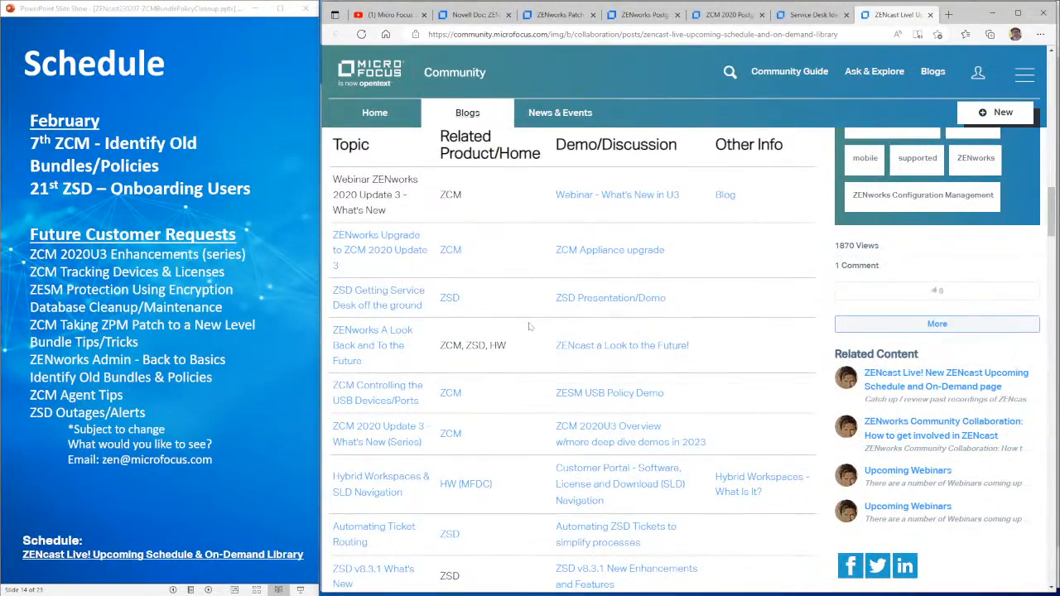
{"action": "left_click", "coordinate": [218, 406]}
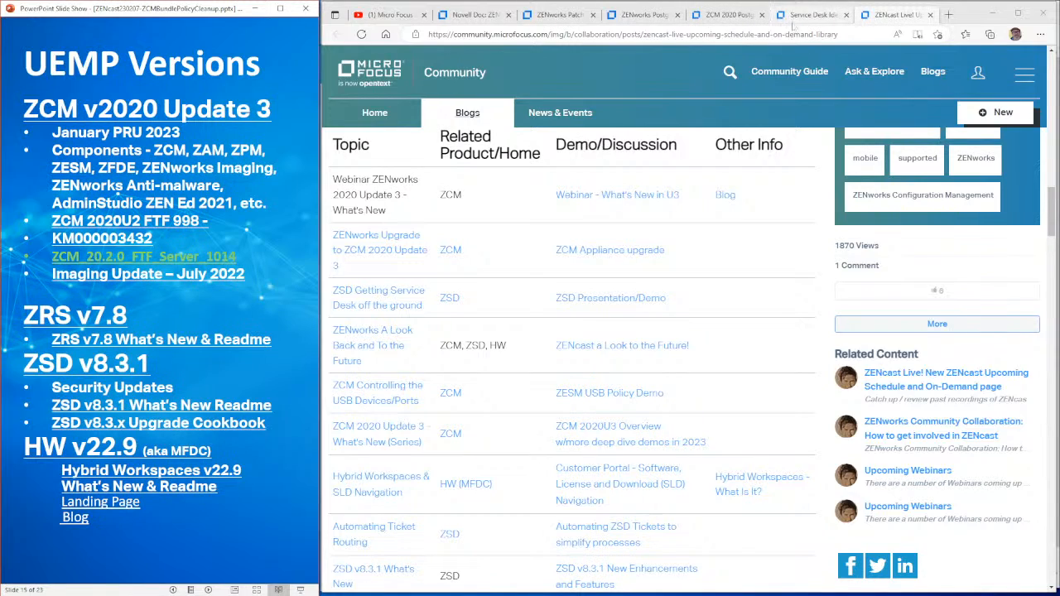
{"action": "left_click", "coordinate": [468, 15]}
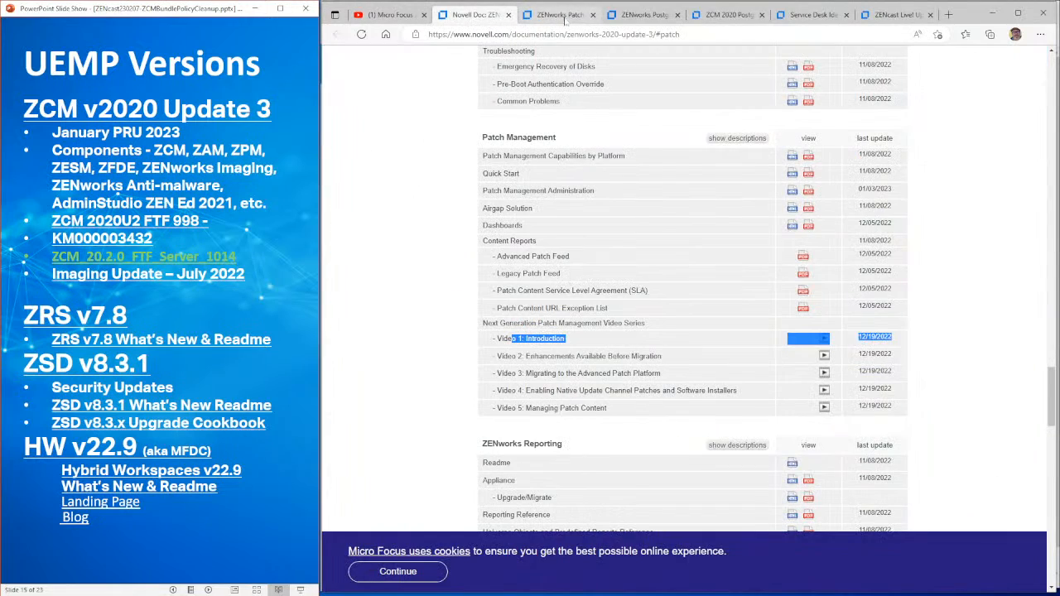
{"action": "left_click", "coordinate": [568, 15]}
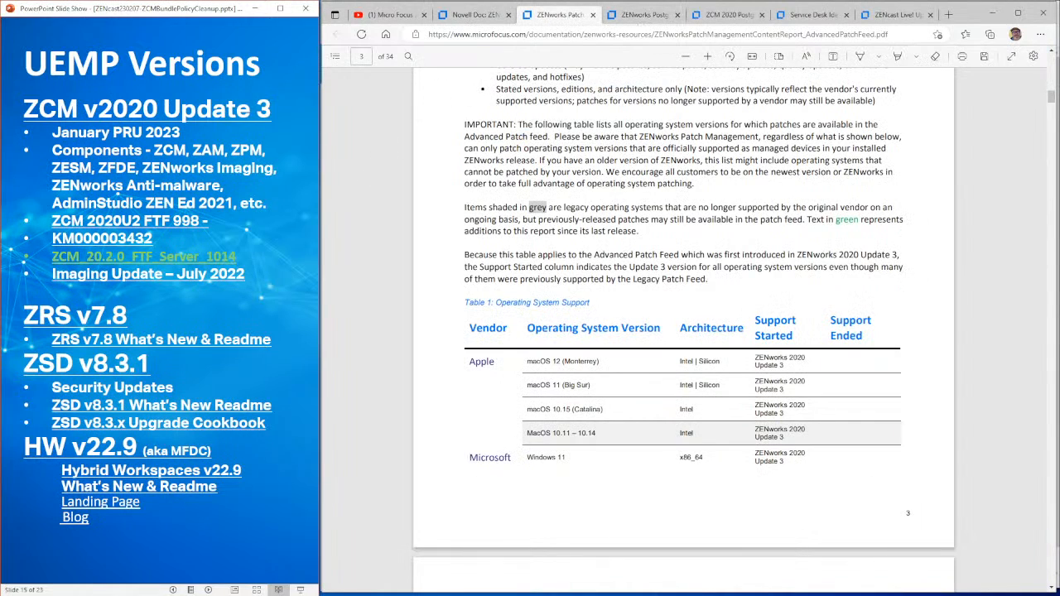
{"action": "key", "text": "alt+Tab"}
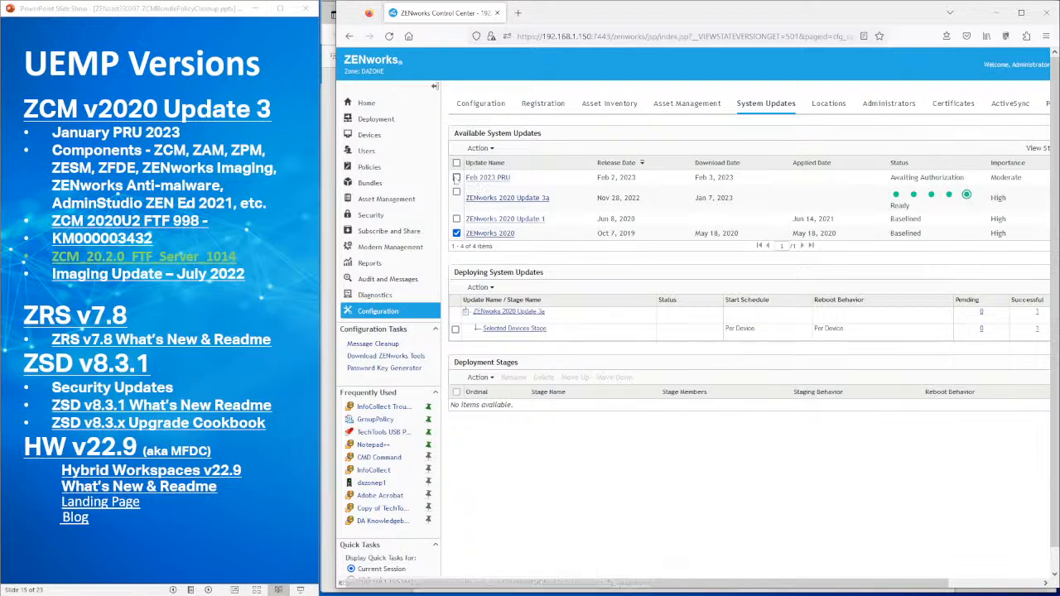
- Check for new system updates and authorize the Feb 2023 PRU
{"action": "left_click", "coordinate": [456, 178]}
{"action": "left_click", "coordinate": [489, 148]}
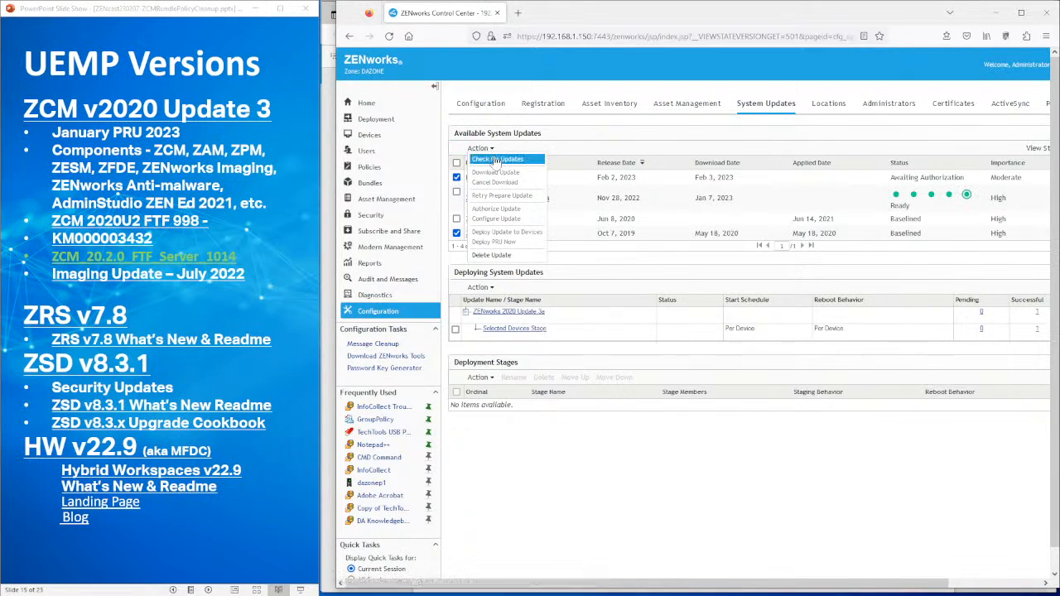
{"action": "left_click", "coordinate": [497, 158]}
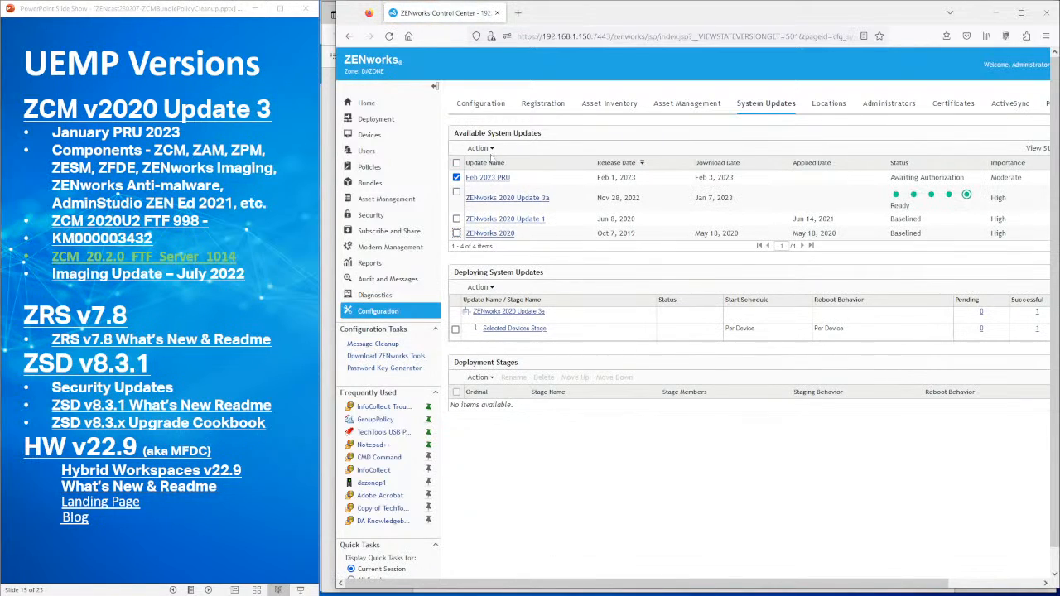
{"action": "left_click", "coordinate": [487, 148]}
{"action": "left_click", "coordinate": [507, 210]}
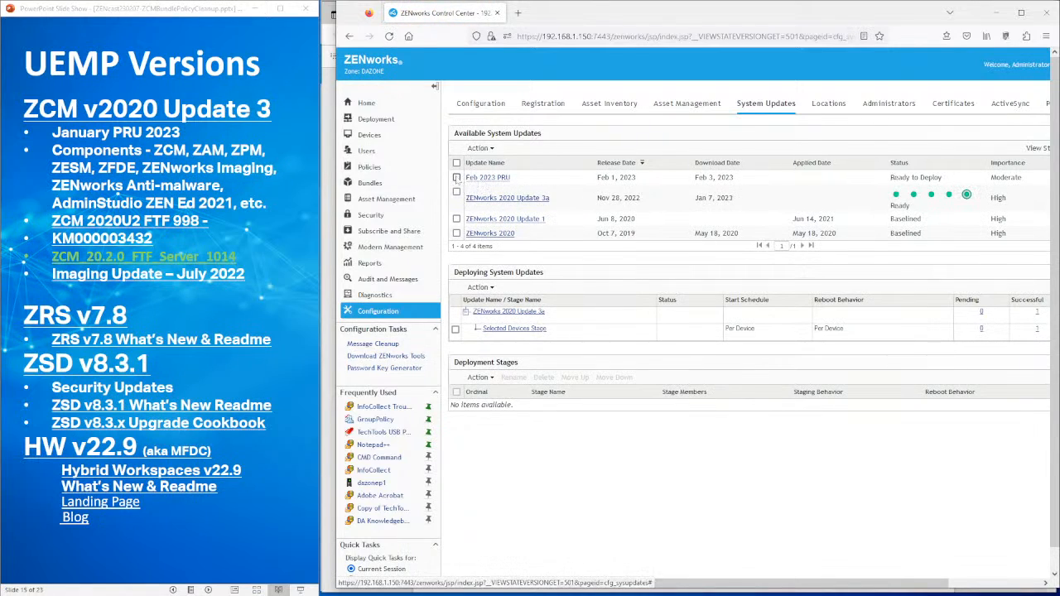
- Deploy the Feb 2023 PRU now, moving it to Zone Pre-Update Actions
{"action": "left_click", "coordinate": [456, 177]}
{"action": "left_click", "coordinate": [487, 149]}
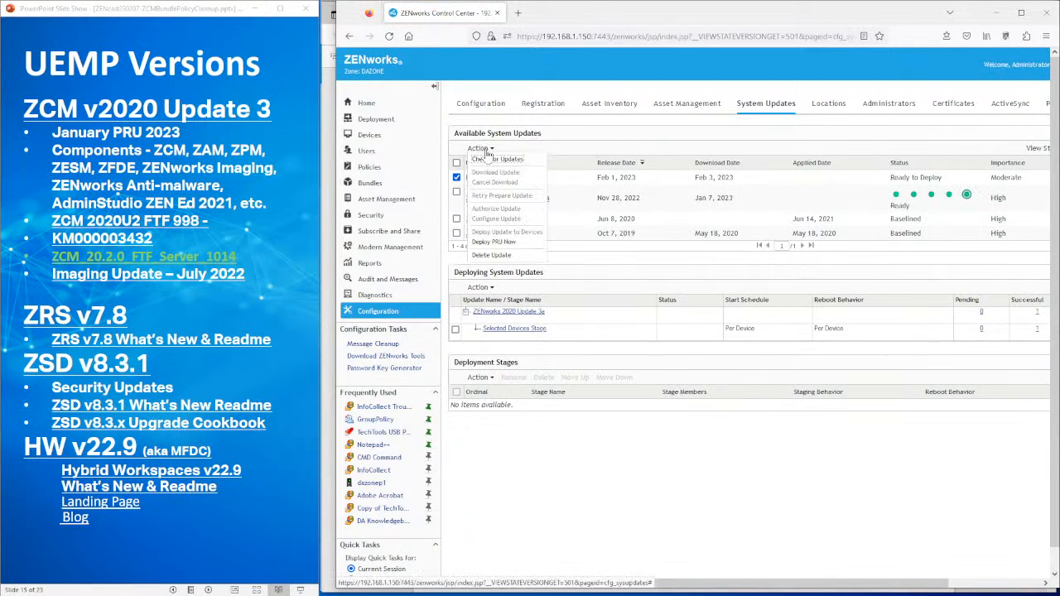
{"action": "left_click", "coordinate": [496, 242]}
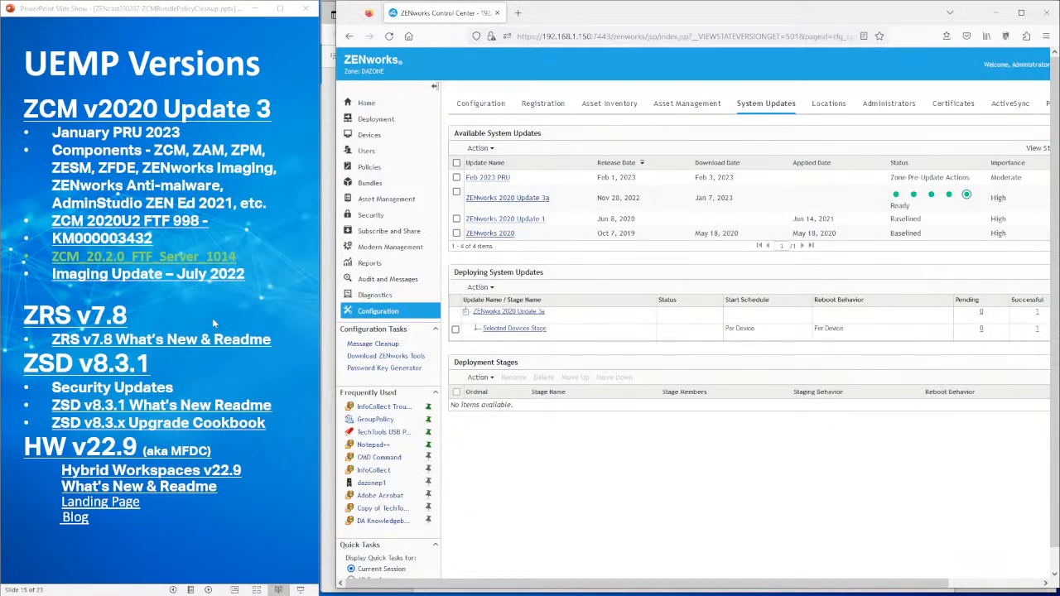
{"action": "left_click", "coordinate": [195, 368]}
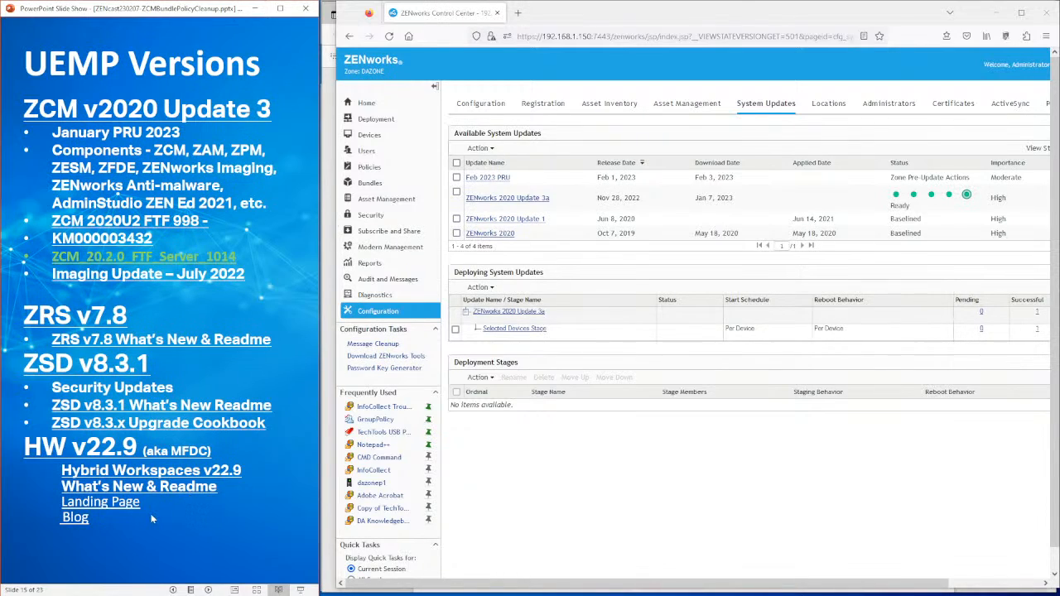
{"action": "left_click", "coordinate": [237, 200]}
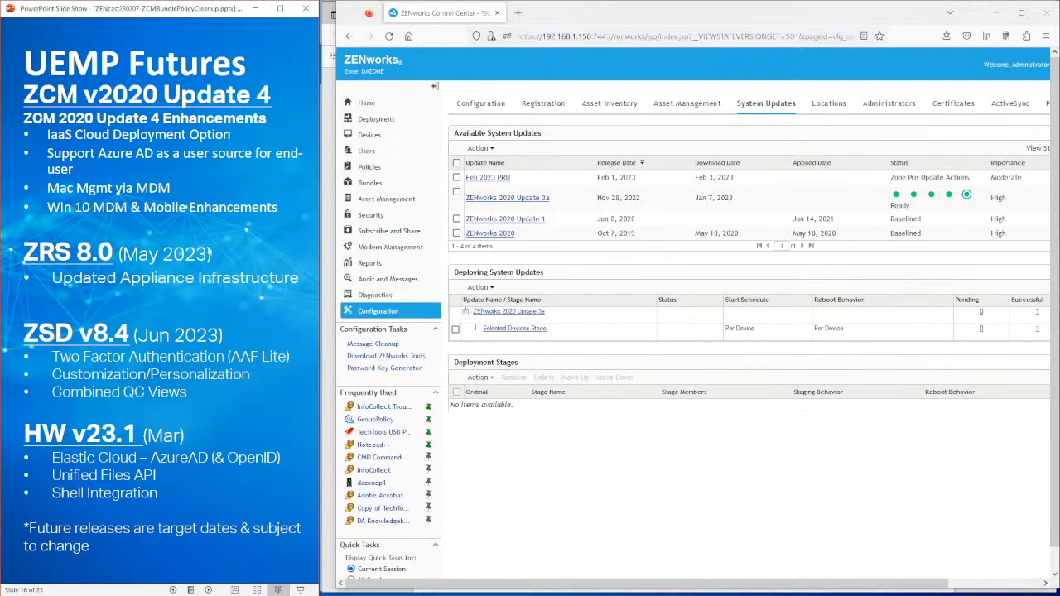
{"action": "left_click", "coordinate": [210, 251]}
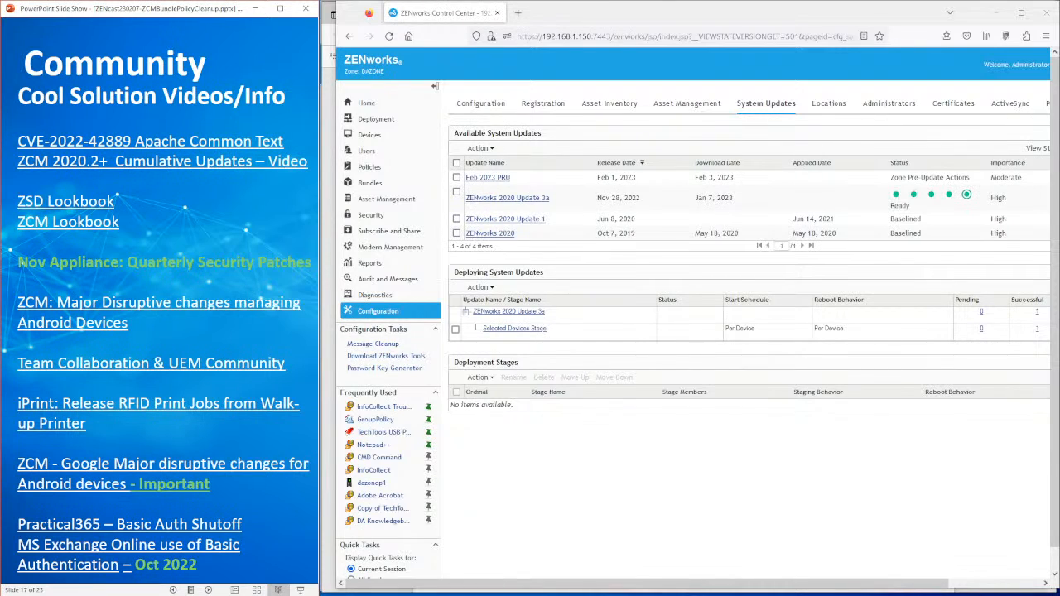
{"action": "key", "text": "Right"}
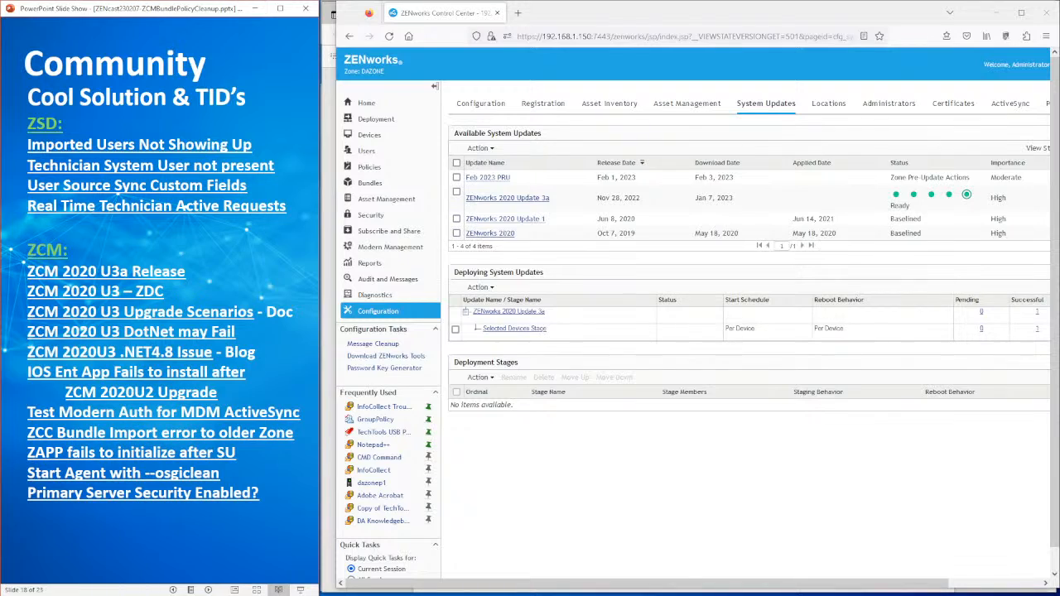
{"action": "left_click", "coordinate": [157, 535]}
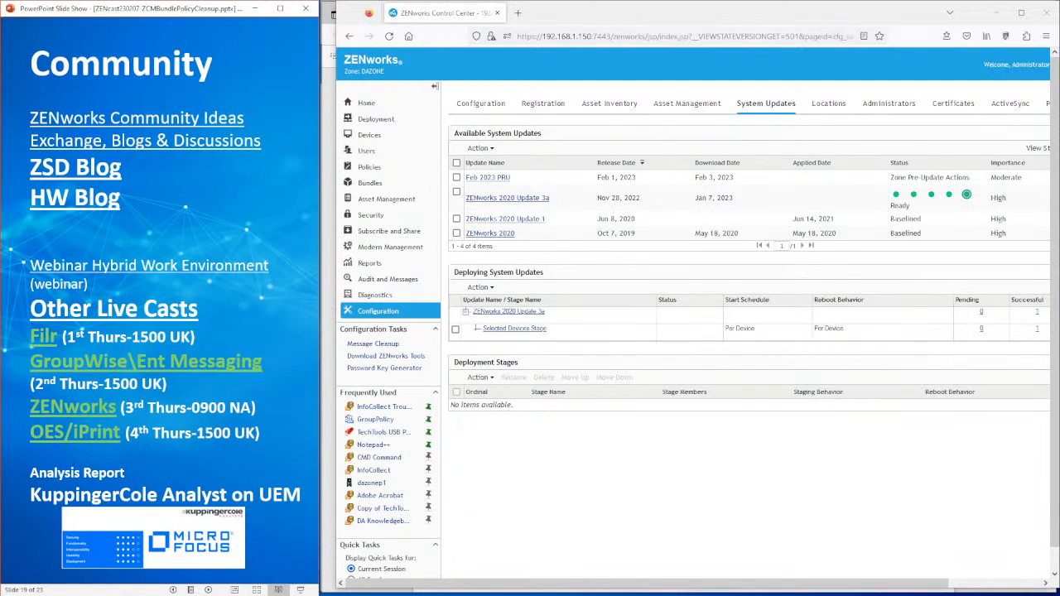
{"action": "key", "text": "Right"}
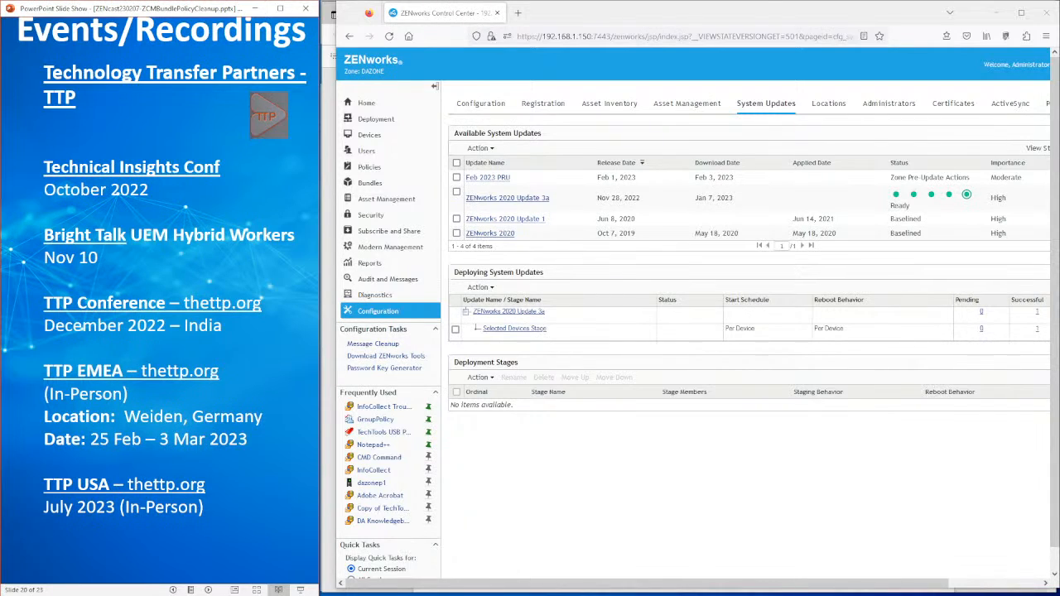
{"action": "key", "text": "Right"}
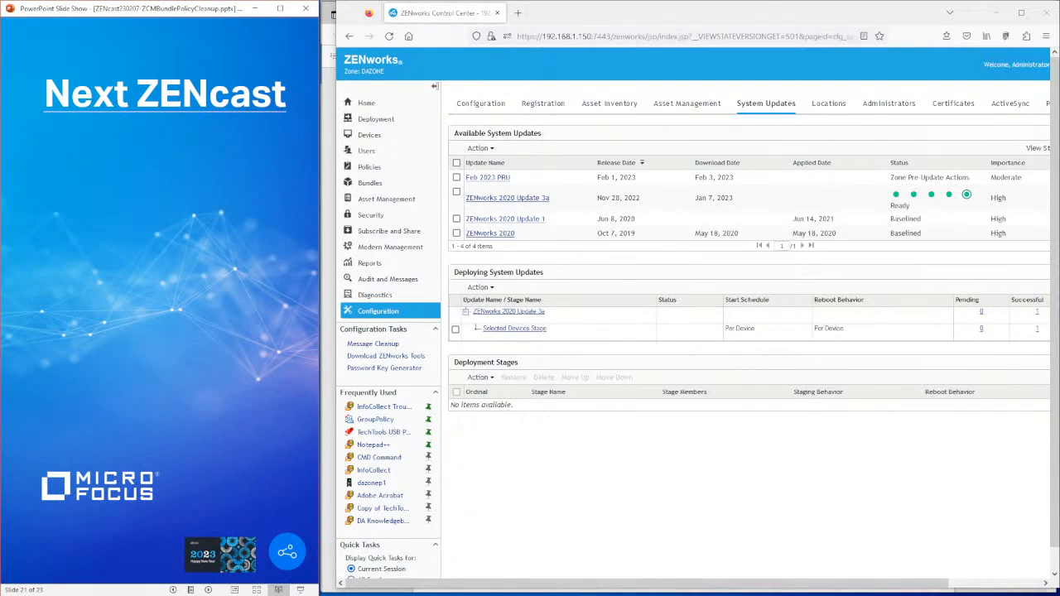
{"action": "key", "text": "Right"}
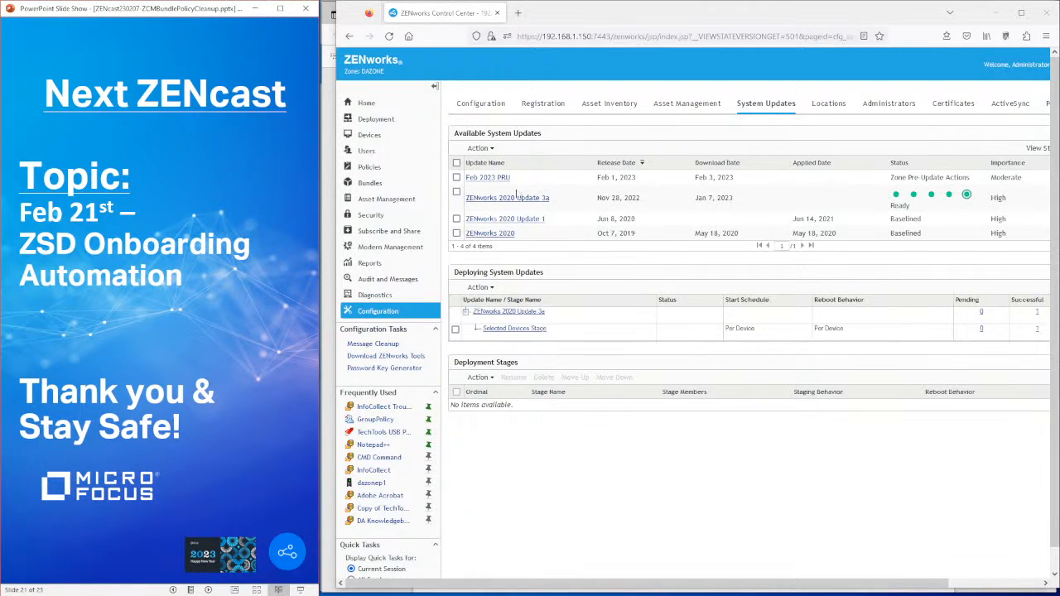
- Return to the ZCC Home page and open the 30 bundles from the Message Summary
{"action": "left_click", "coordinate": [366, 185]}
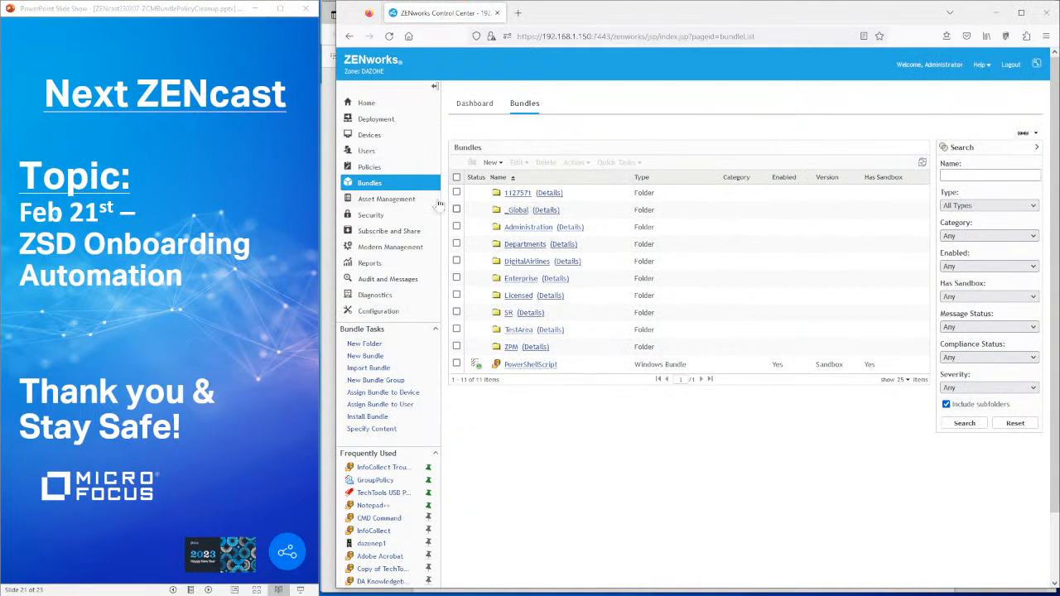
{"action": "left_click", "coordinate": [366, 102]}
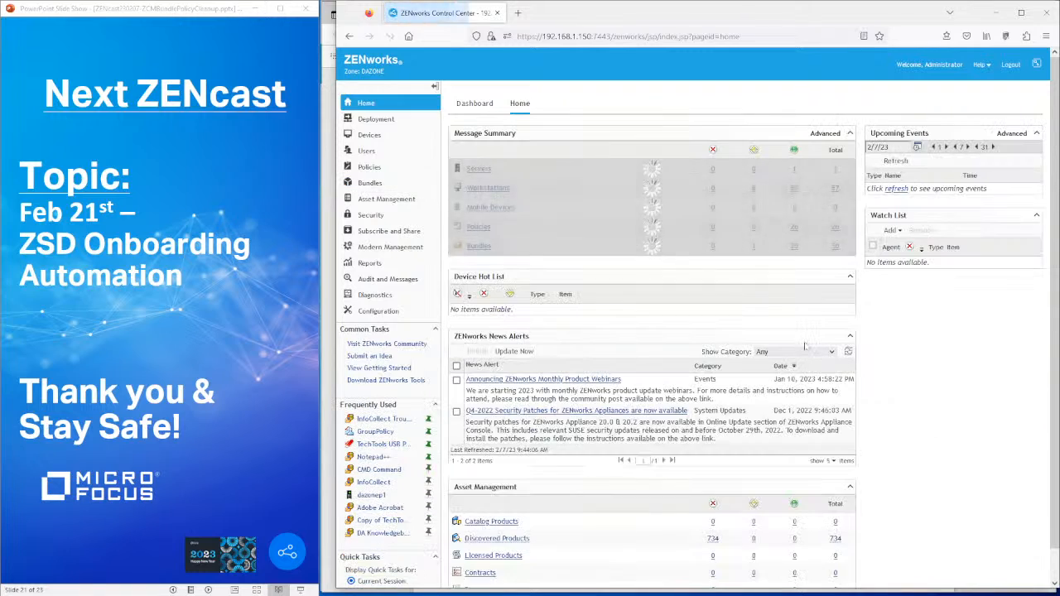
{"action": "left_click", "coordinate": [835, 247]}
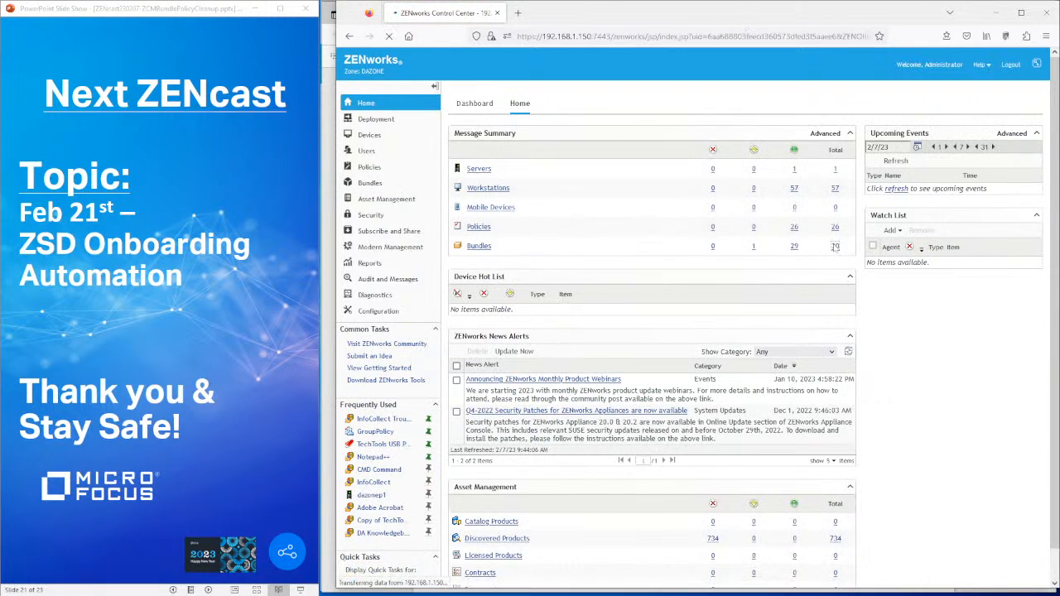